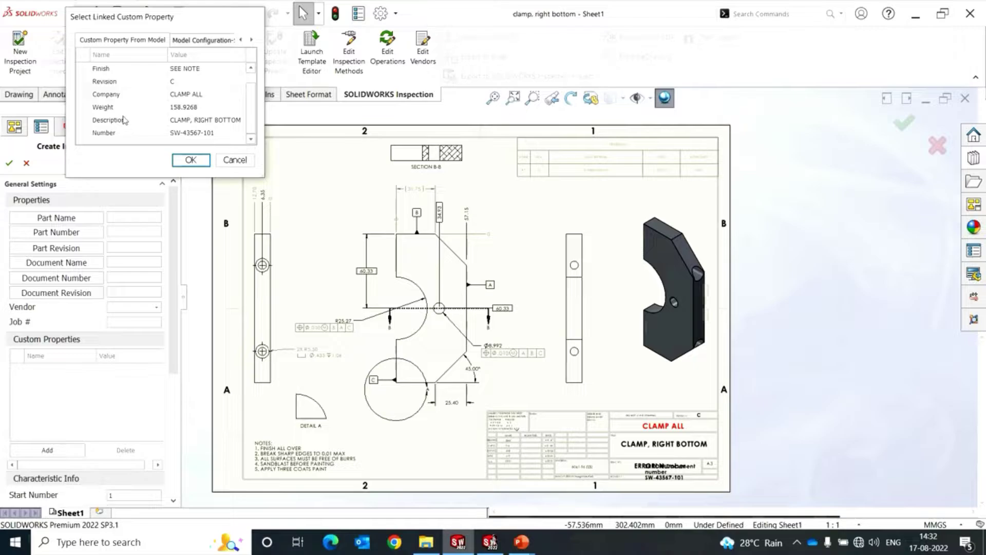
Step: Link the part name, part number and part revision to the model's Description, Number and Revision custom properties
double_click(123, 119)
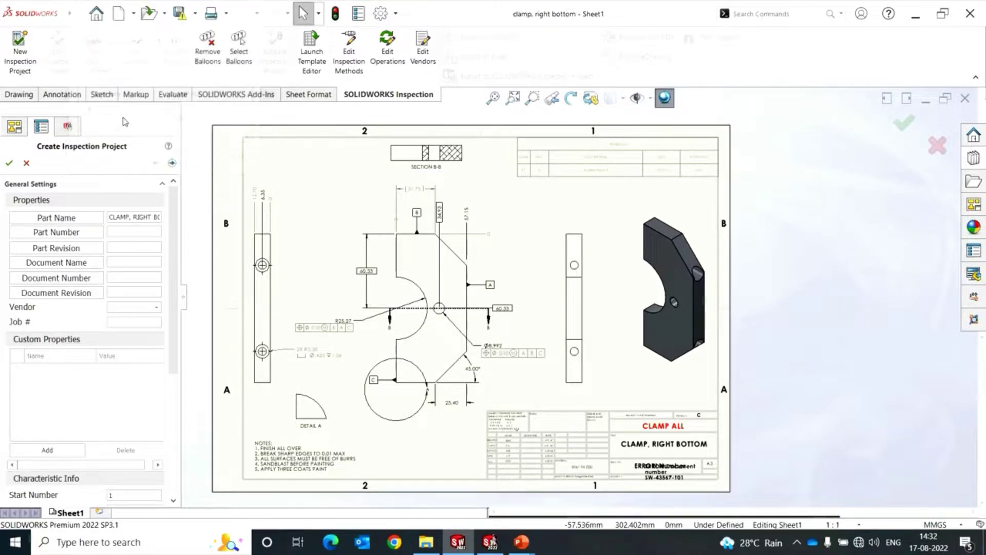
left_click(88, 232)
left_click(222, 38)
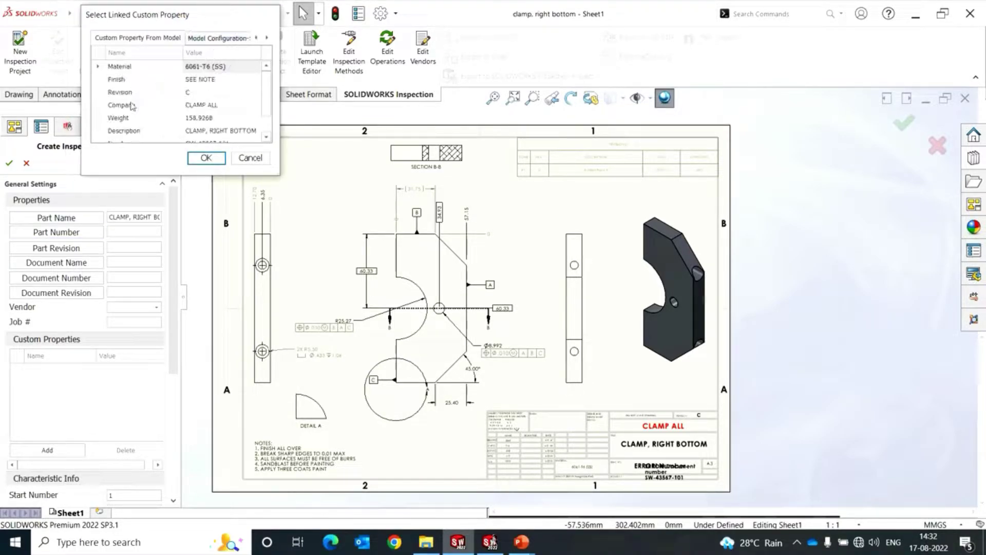
scroll(128, 113, "down", 1)
double_click(126, 130)
left_click(86, 248)
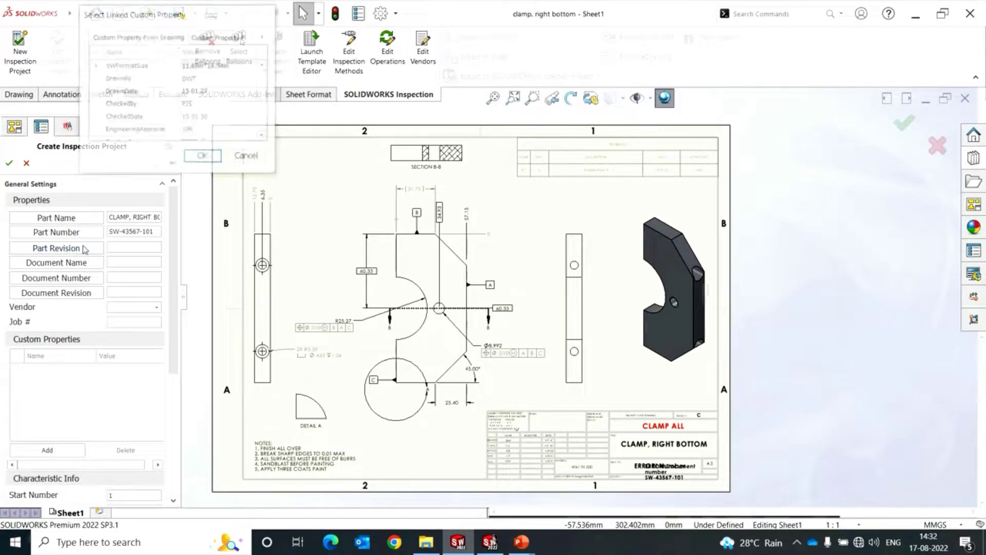
double_click(148, 91)
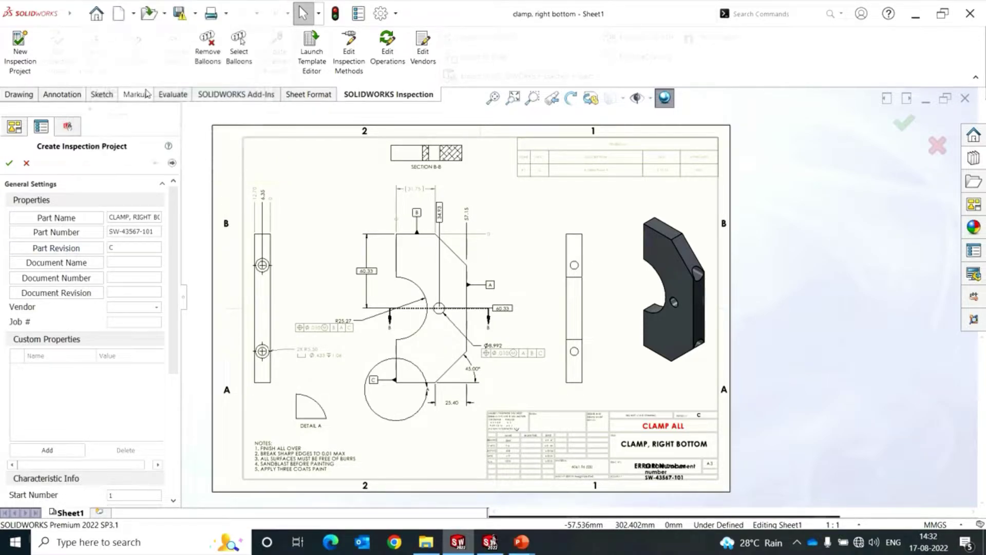
Step: Link the document name and document number to the model's Description and Number properties, and set the document revision to C
left_click(91, 264)
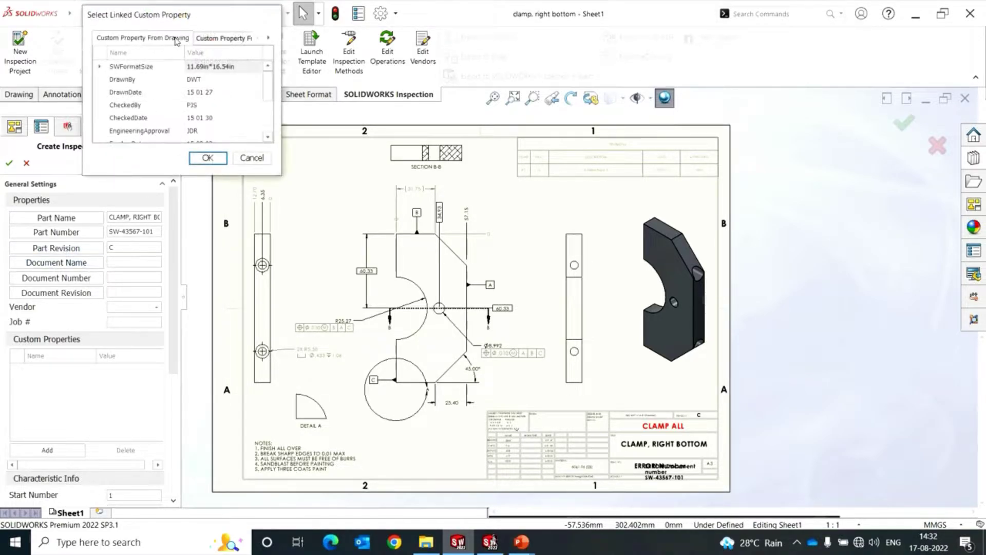
left_click(216, 39)
scroll(149, 124, "down", 1)
double_click(147, 117)
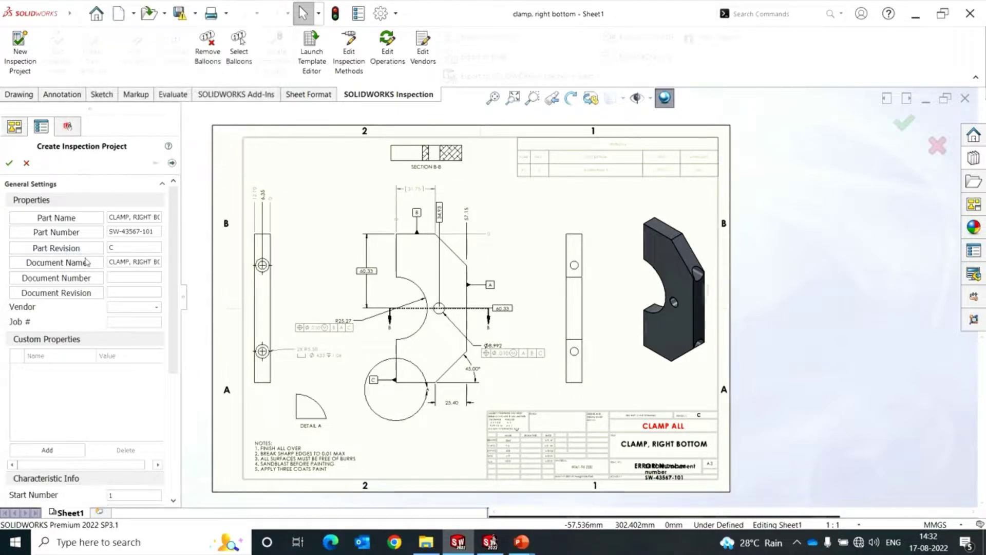
left_click(86, 278)
left_click(216, 42)
scroll(141, 140, "down", 1)
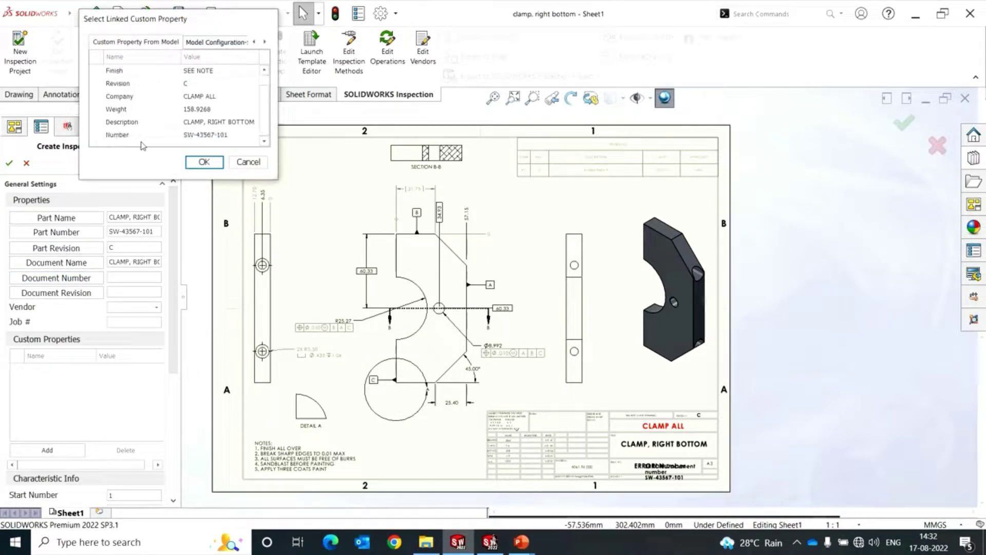
double_click(141, 134)
left_click(116, 292)
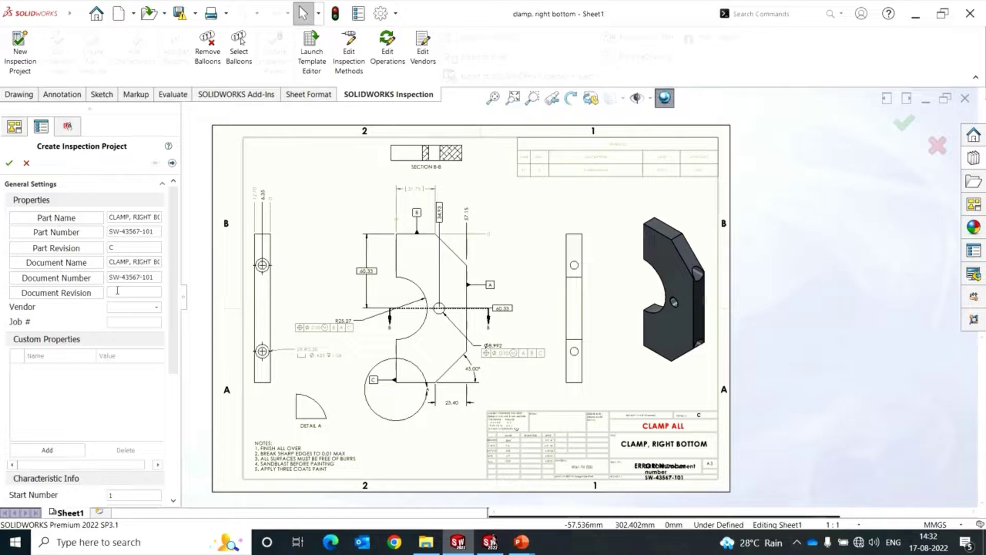
left_click_drag(132, 291, 102, 292)
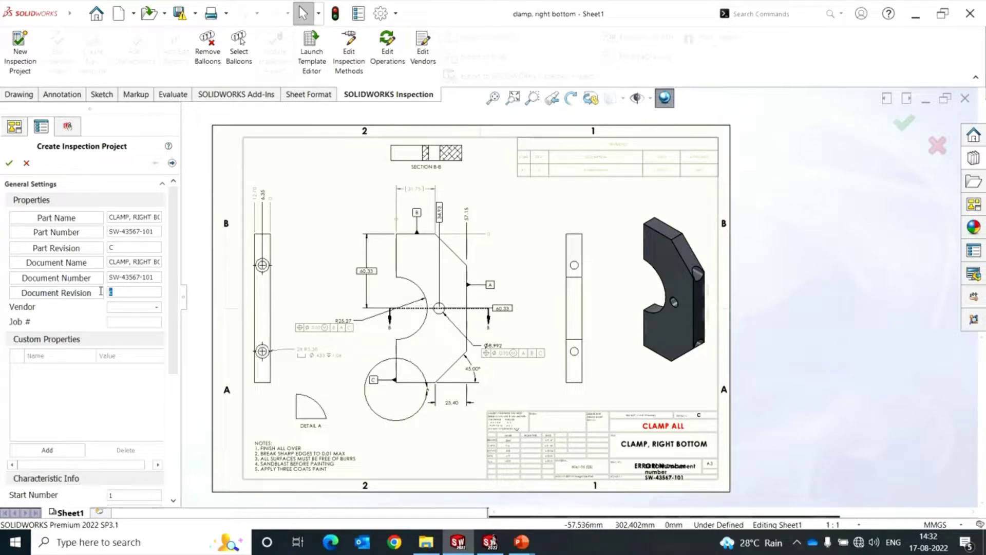
Step: Choose ACME as the vendor and enter 10032 as the job number
left_click(157, 308)
left_click(128, 319)
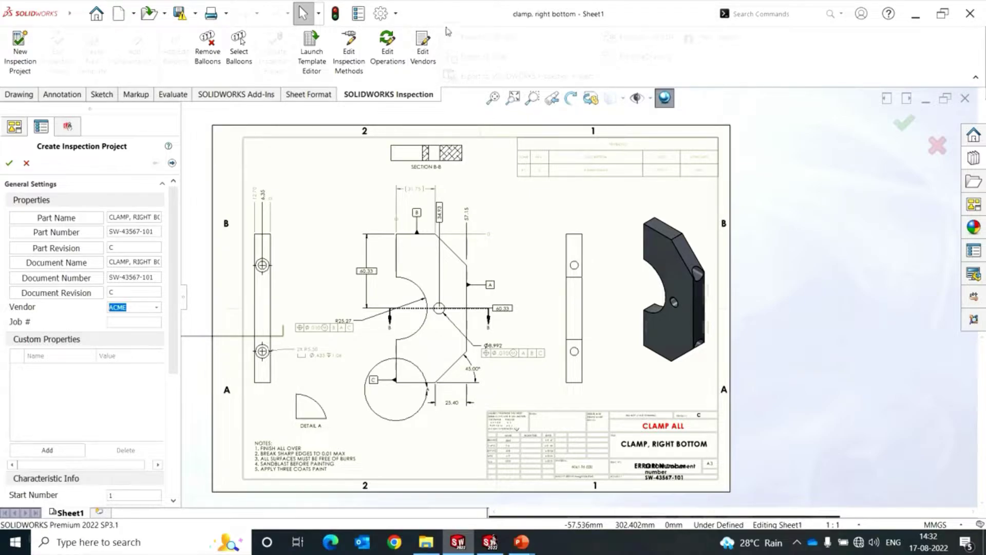
left_click(143, 321)
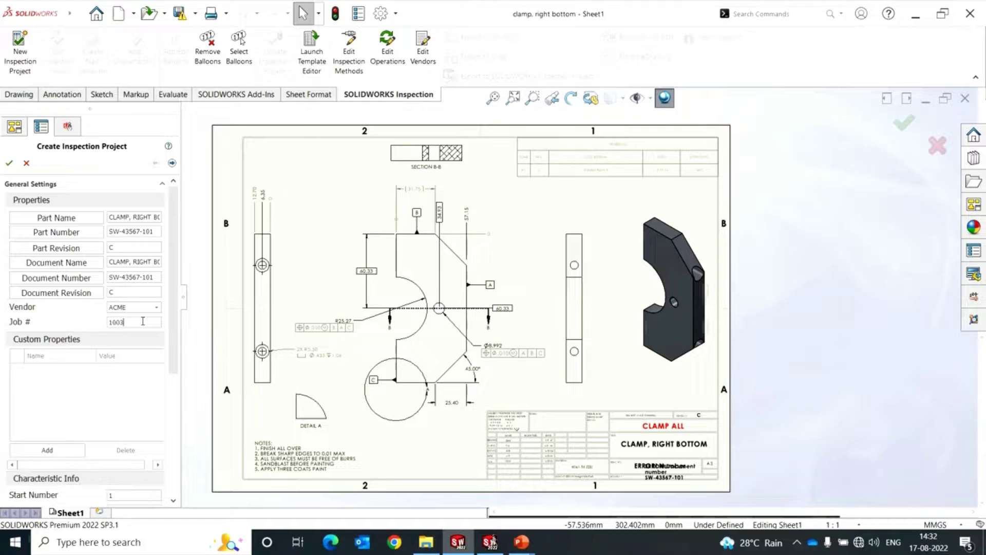
Step: Configure the characteristic defaults with Major classification, Manual extraction and Auto Balloon turned off
scroll(172, 311, "down", 1)
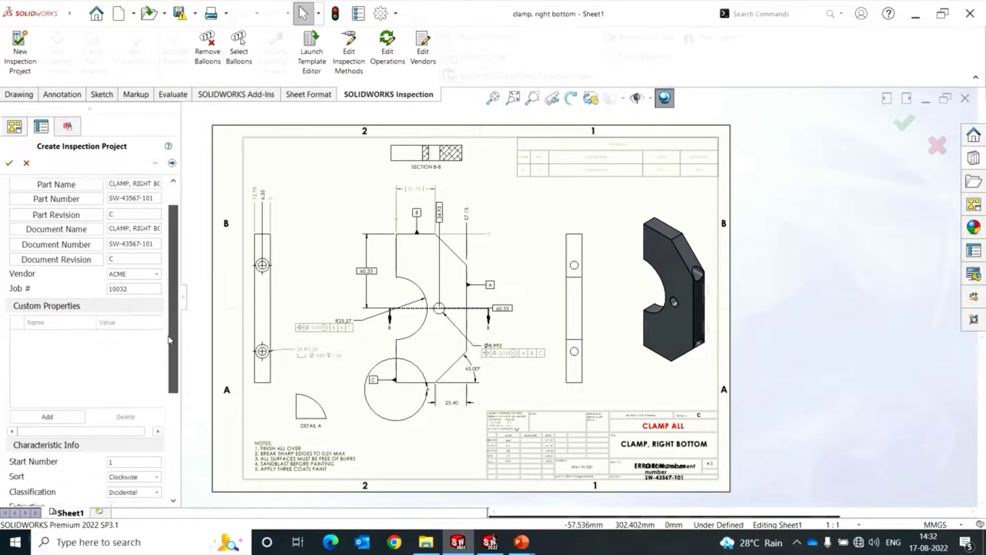
scroll(172, 312, "up", 1)
scroll(169, 369, "down", 3)
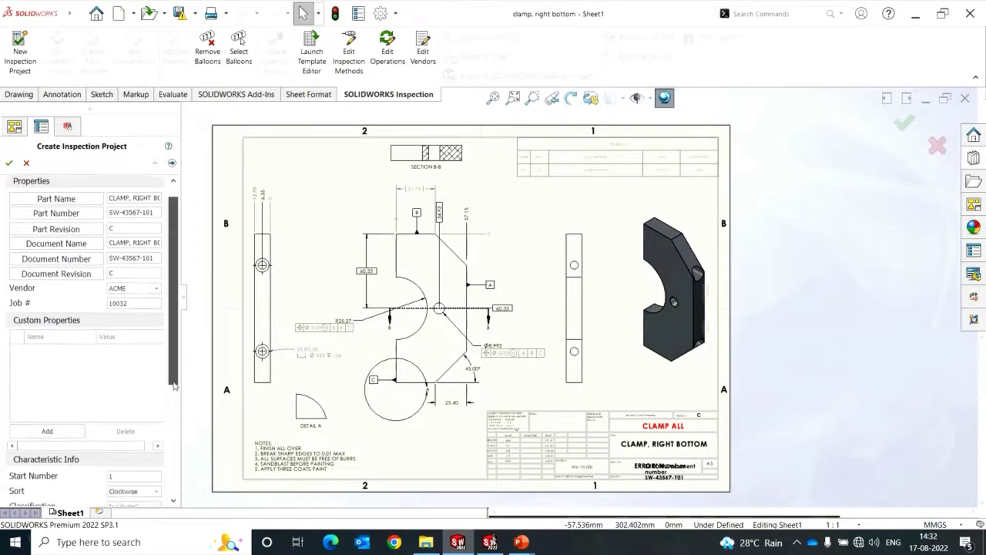
scroll(172, 360, "down", 4)
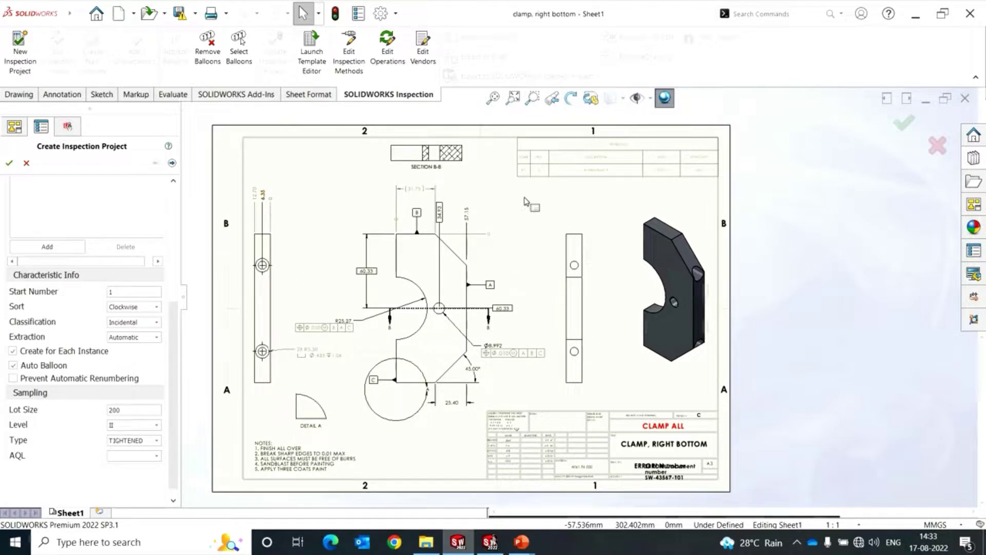
left_click(156, 322)
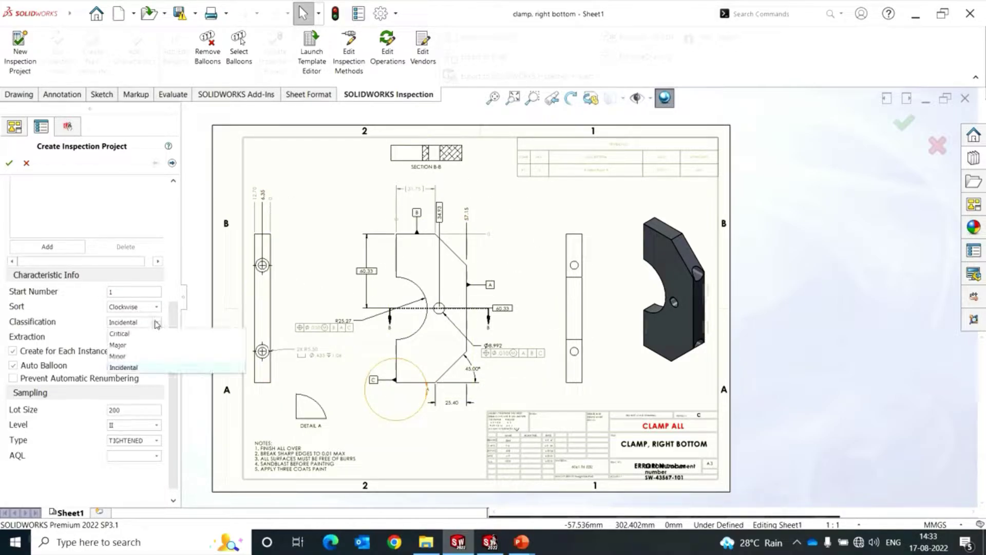
left_click(123, 349)
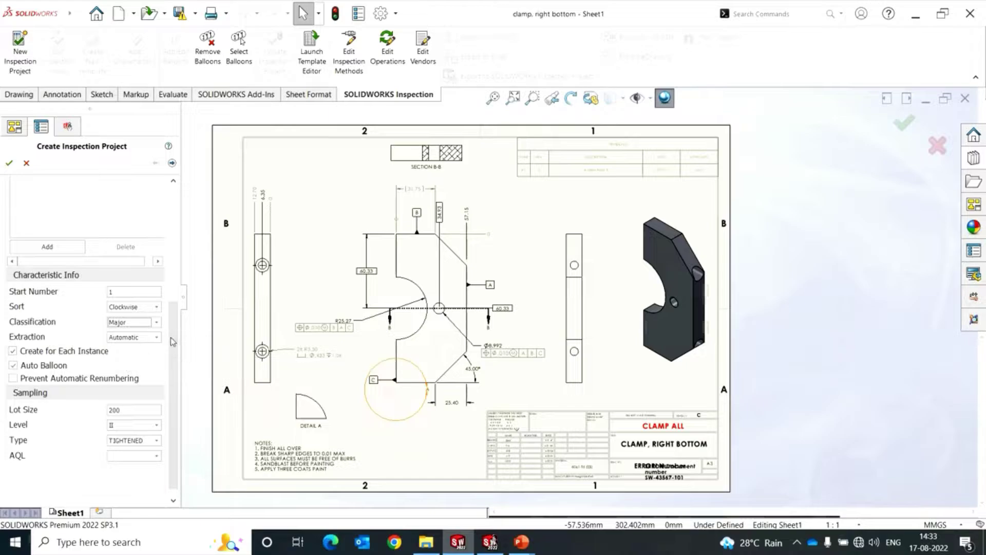
left_click_drag(170, 337, 173, 353)
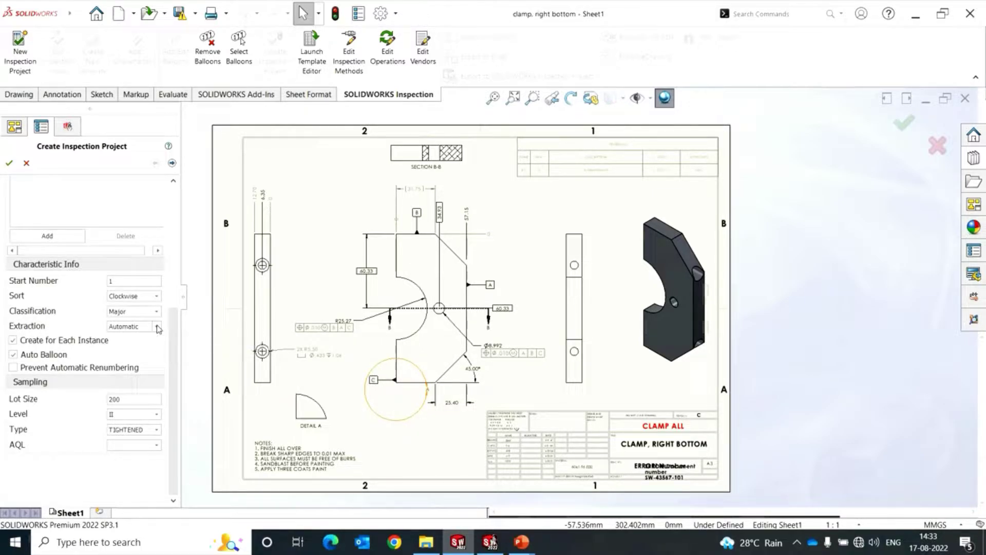
left_click(157, 327)
left_click(125, 347)
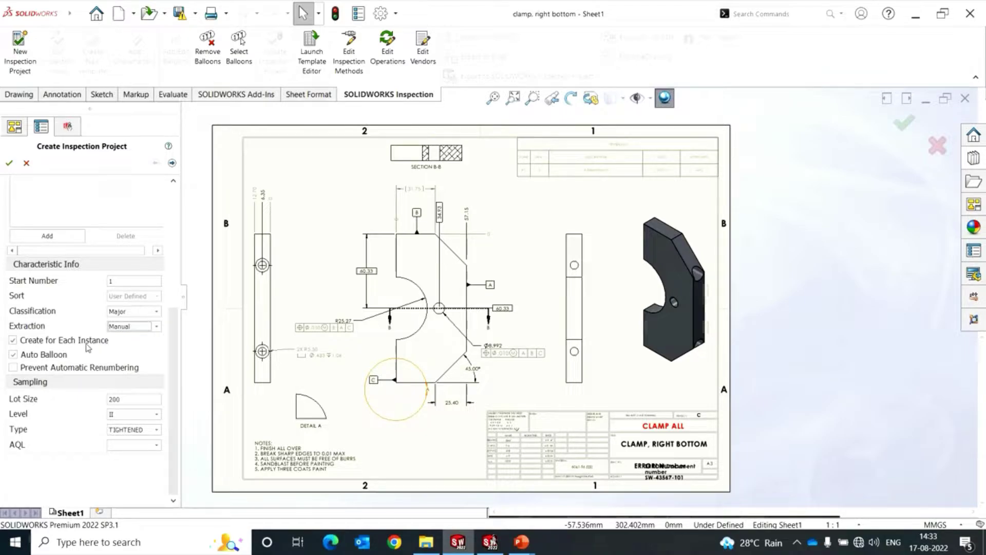
left_click(20, 355)
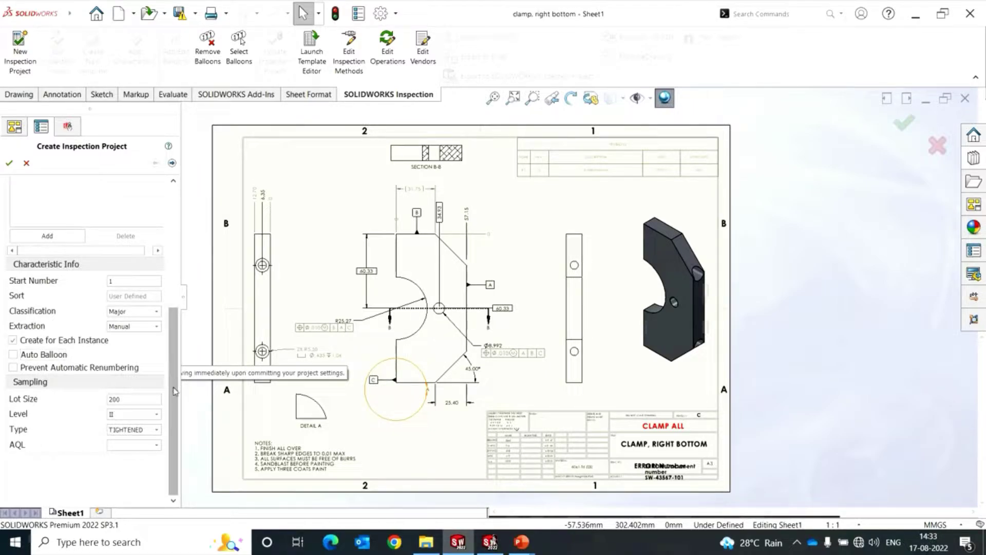
Step: Set the sampling type to NORMAL and the AQL to 2.5
left_click(157, 430)
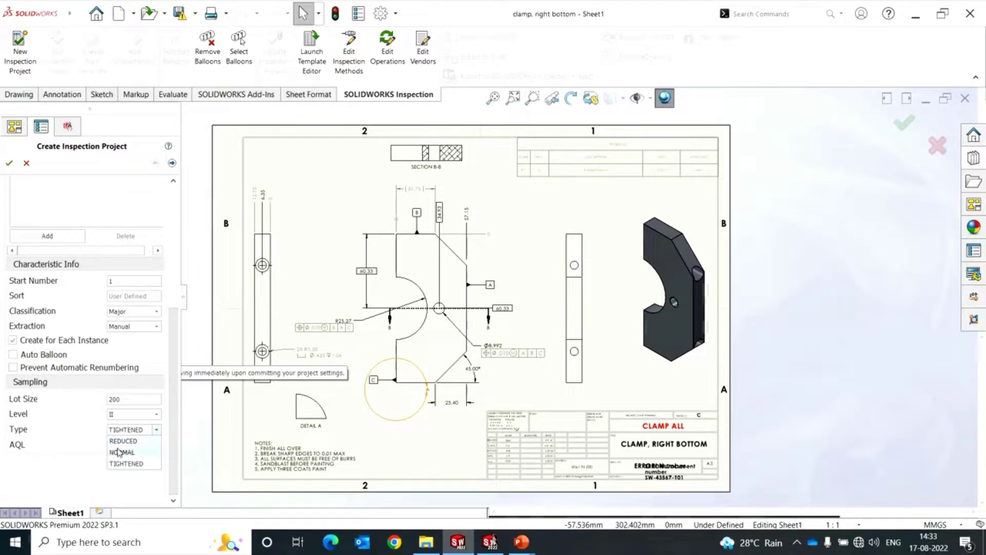
left_click(126, 452)
left_click(157, 446)
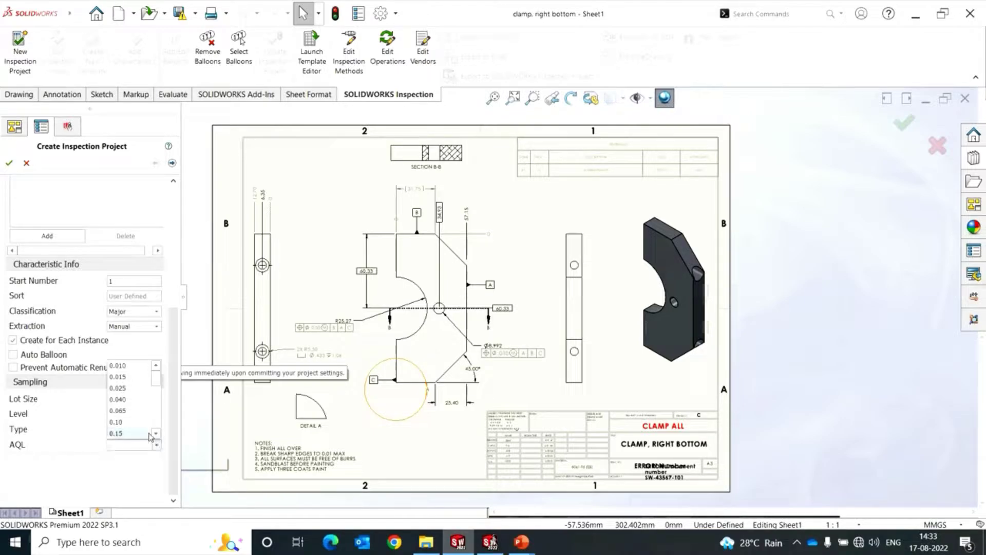
left_click(117, 433)
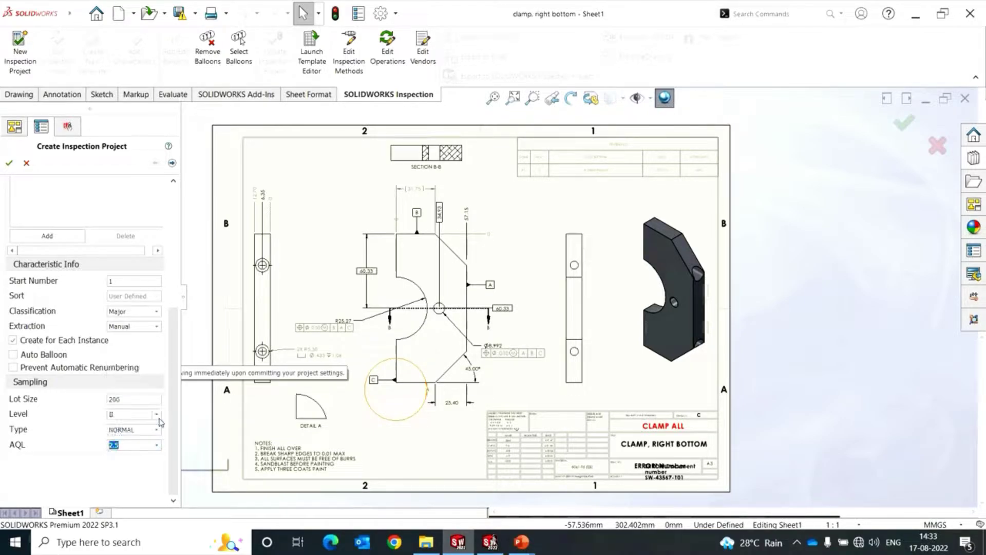
Step: Accept the existing extraction settings and the By Precision tolerances, and create the inspection project
scroll(166, 254, "down", 5)
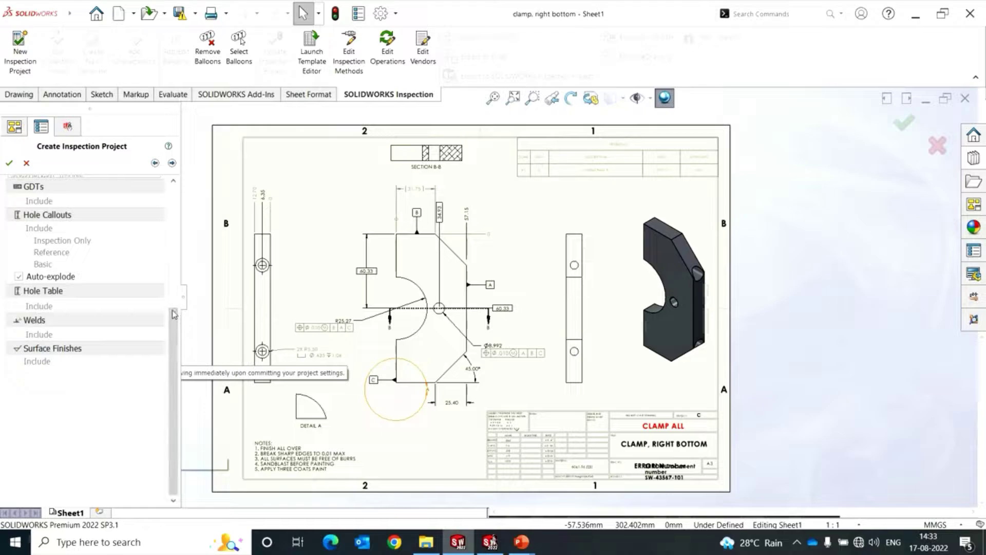
scroll(166, 253, "up", 5)
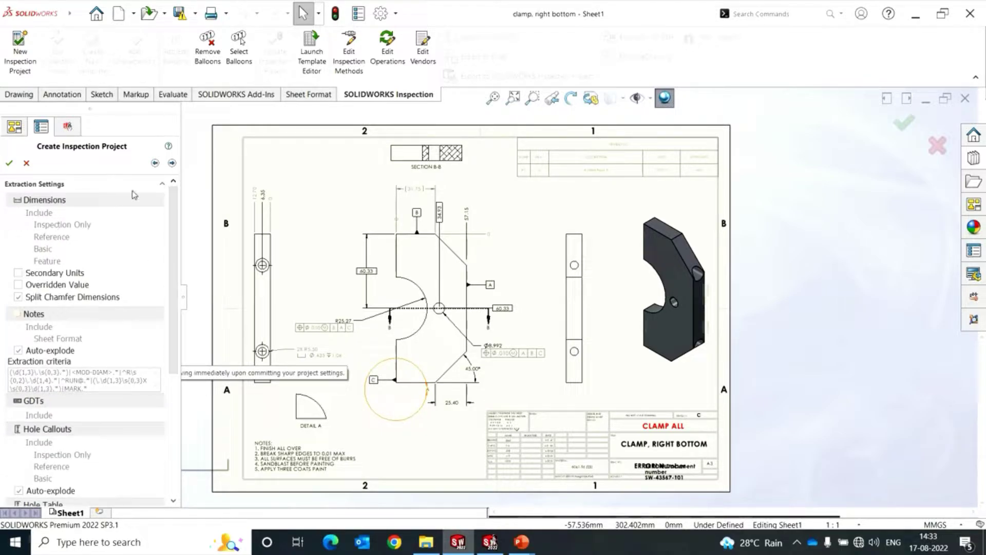
left_click(171, 164)
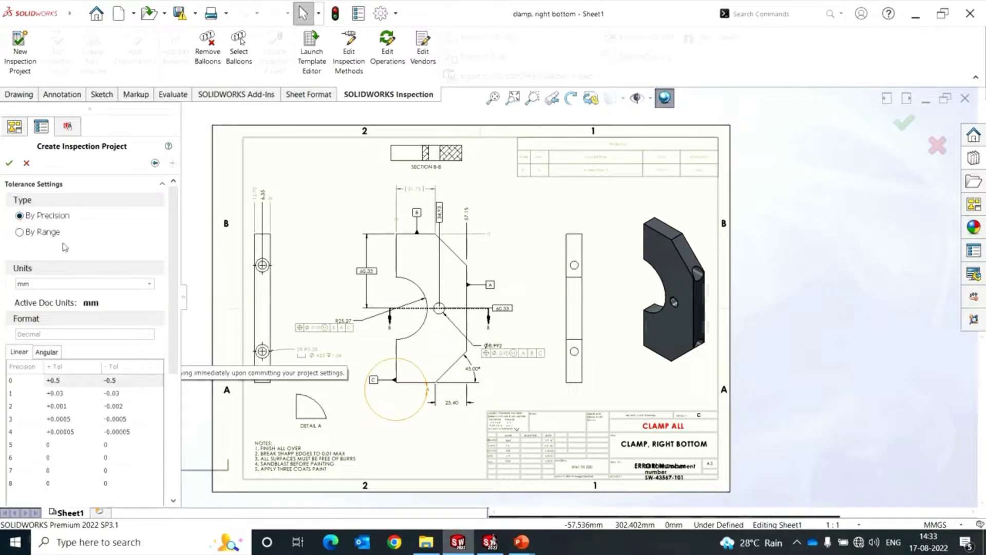
left_click(12, 163)
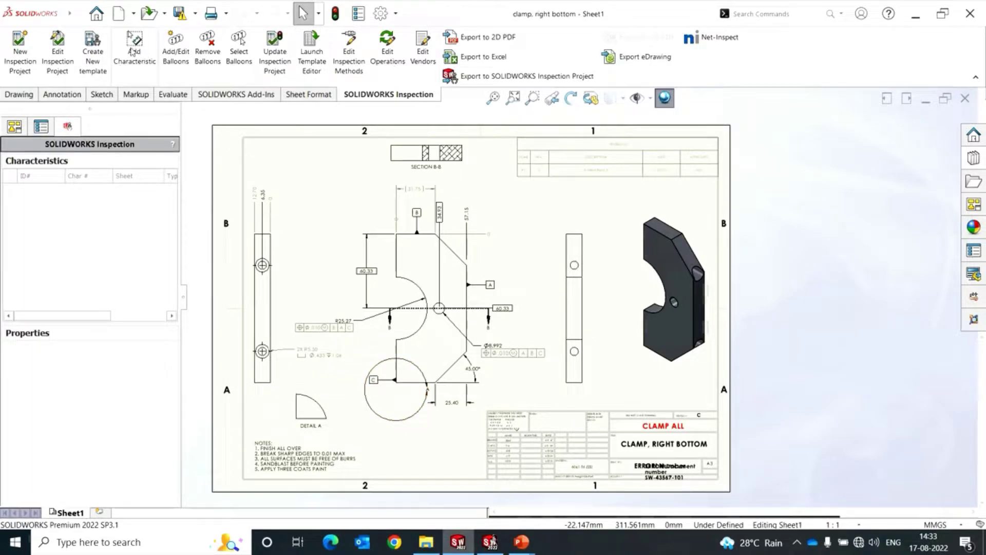
Step: Add the 57.15, basic 34.93 and reference 31.75 dimensions above the front view as inspection characteristics
left_click(132, 51)
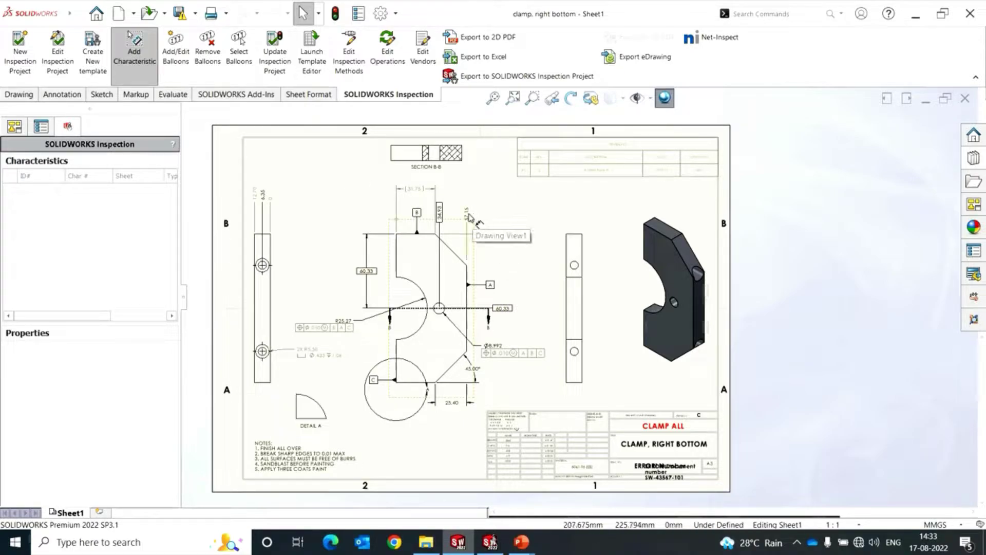
left_click(468, 215)
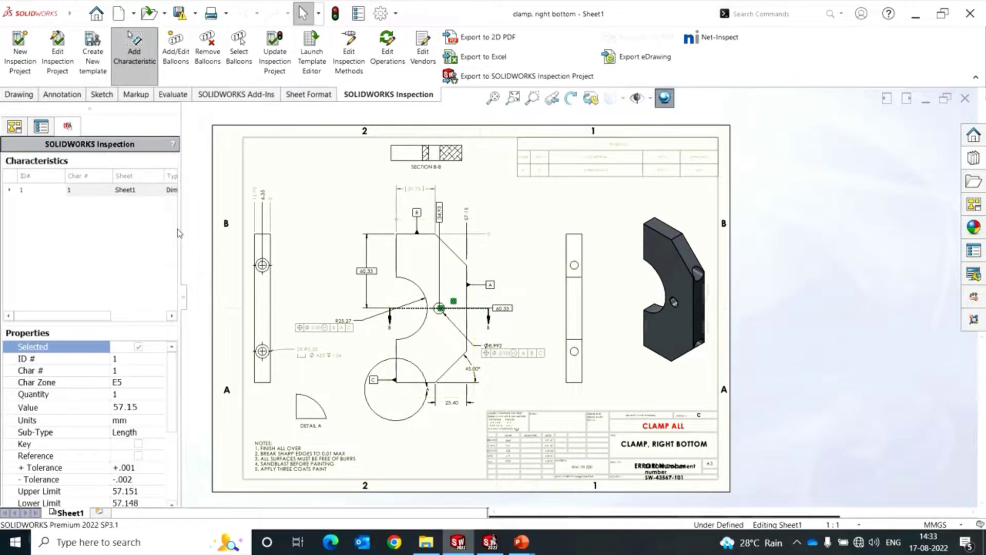
left_click_drag(180, 233, 302, 232)
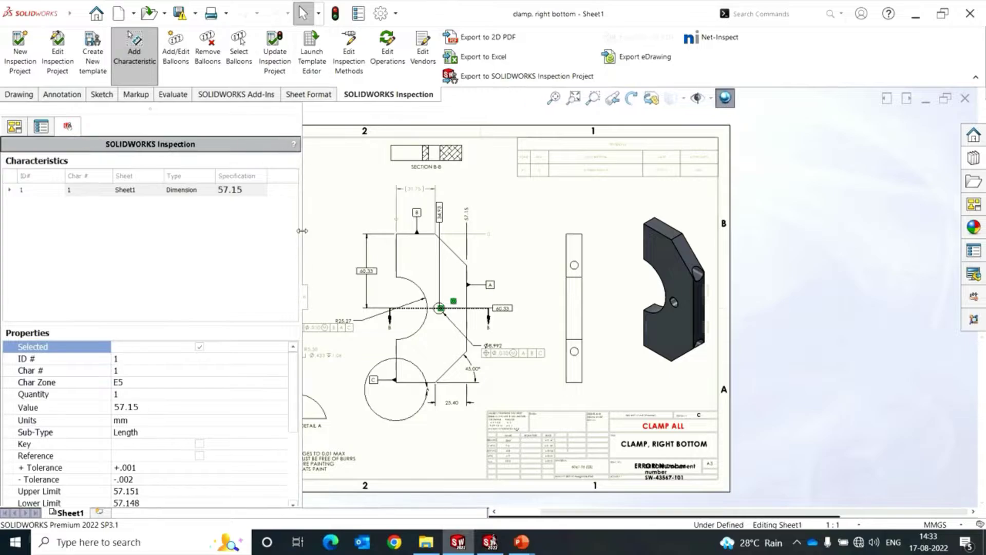
left_click(439, 212)
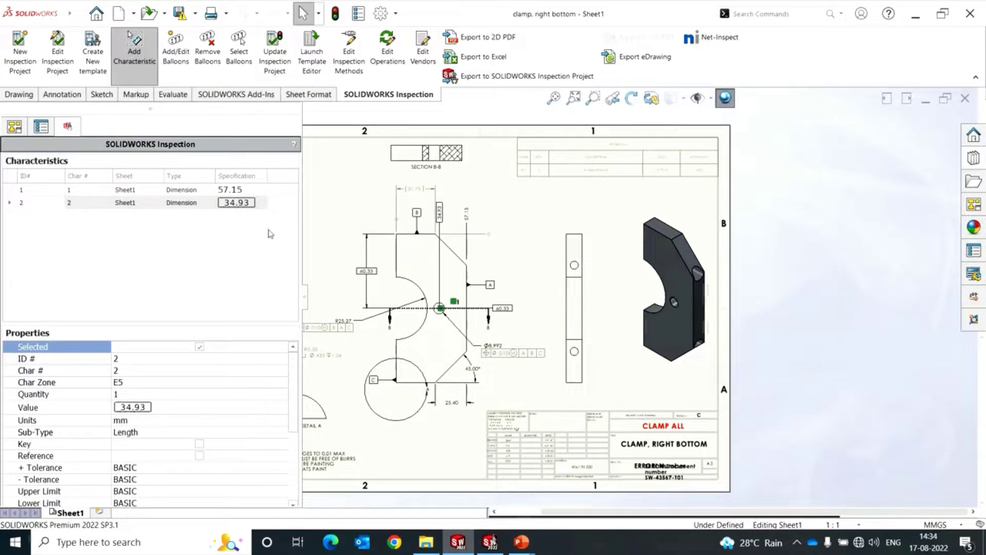
scroll(434, 308, "up", 1)
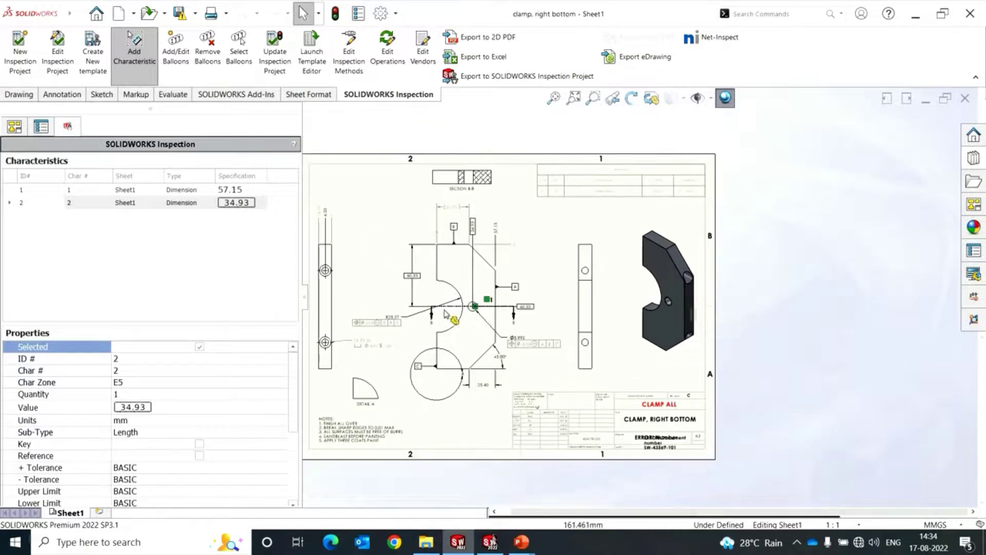
scroll(406, 229, "down", 1)
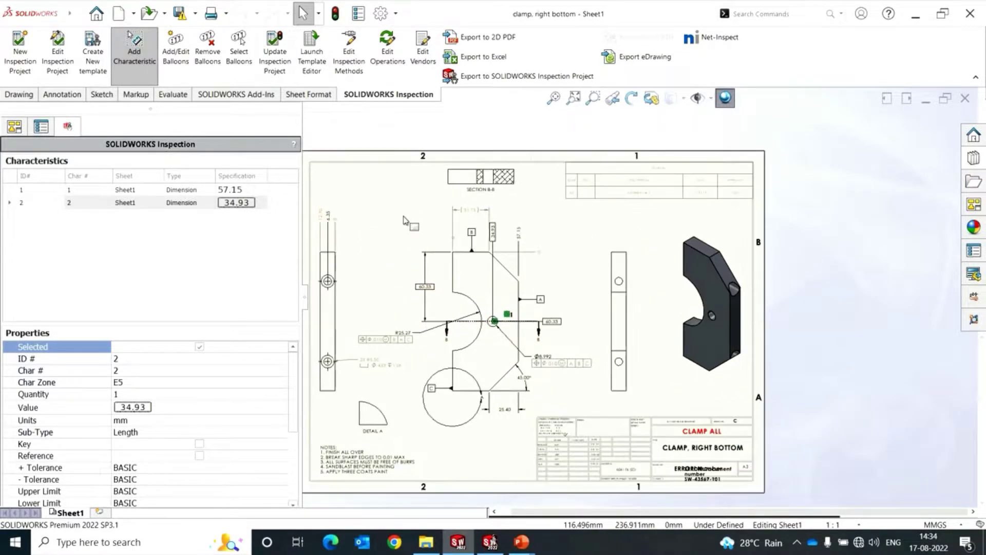
left_click(470, 211)
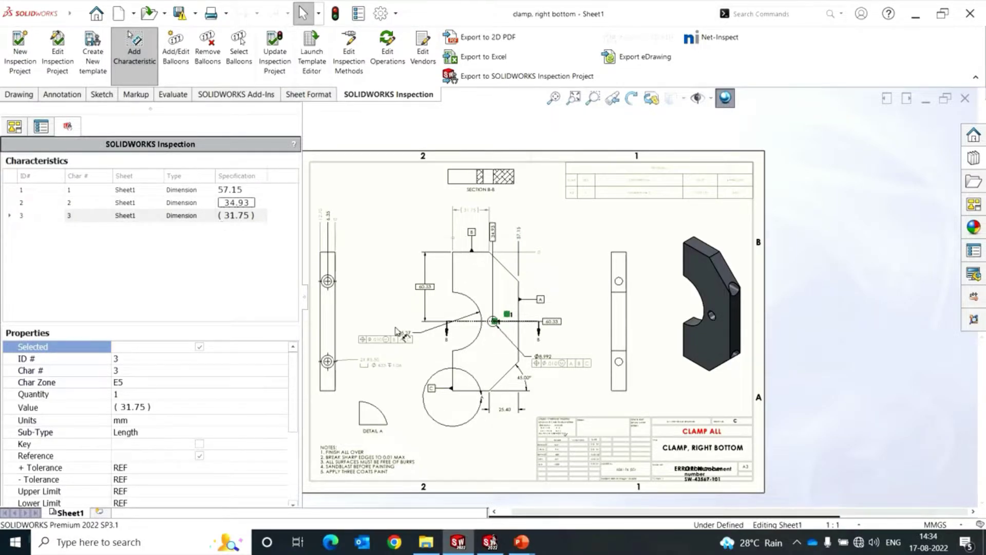
Step: Add the Ø8.992 hole diameter and the position tolerance frame below it as inspection characteristics
scroll(489, 409, "down", 1)
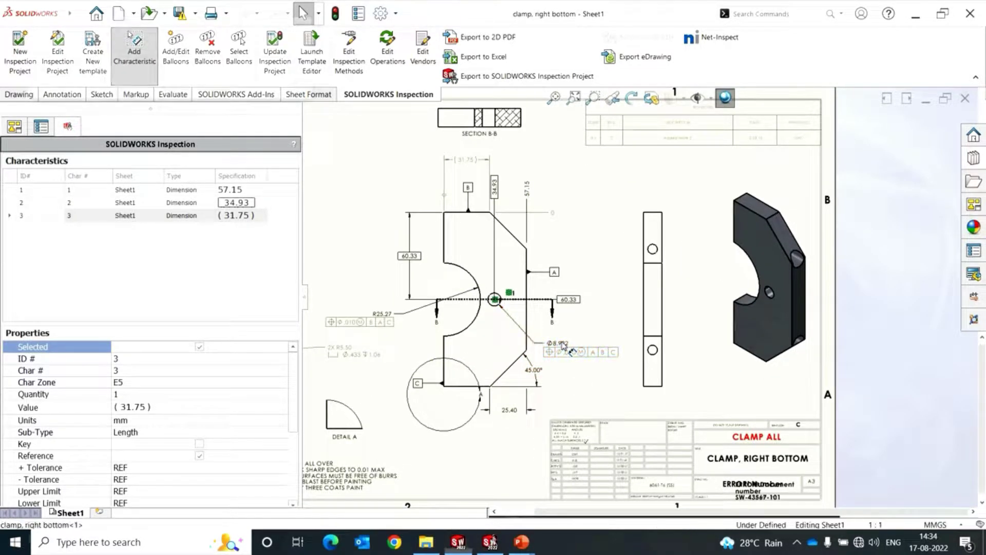
left_click(561, 344)
left_click(573, 354)
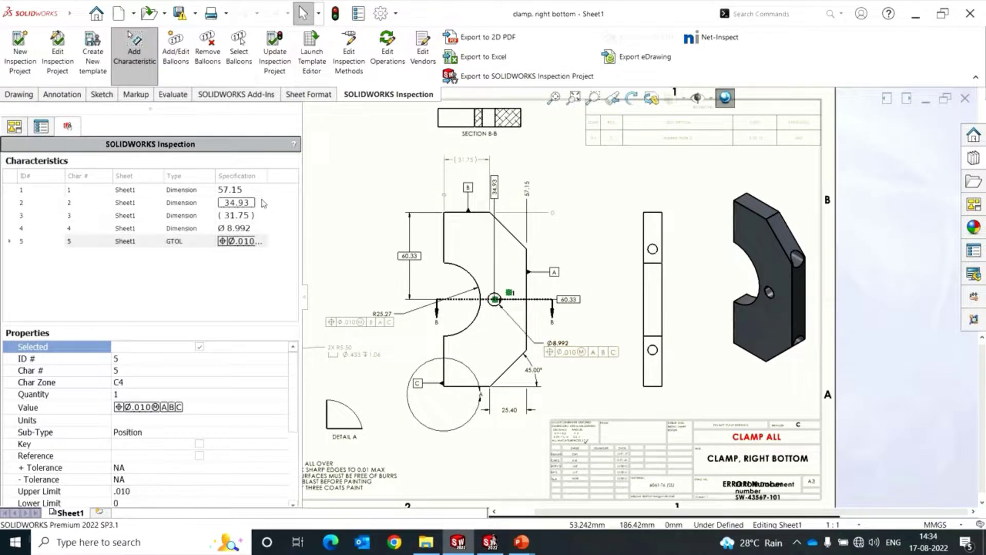
Step: Balloon the manually extracted characteristics on the drawing using the existing ballooning settings
scroll(588, 343, "up", 3)
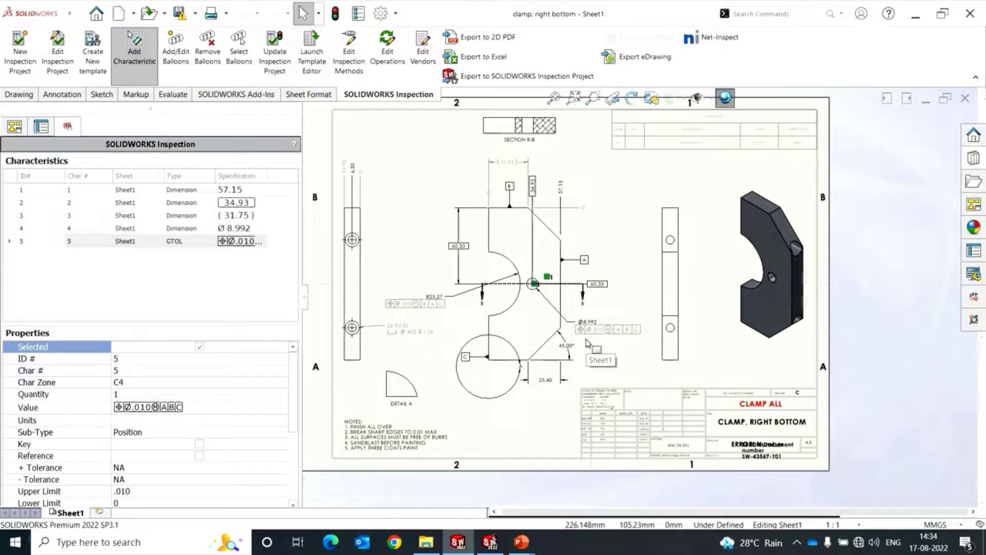
scroll(479, 223, "down", 2)
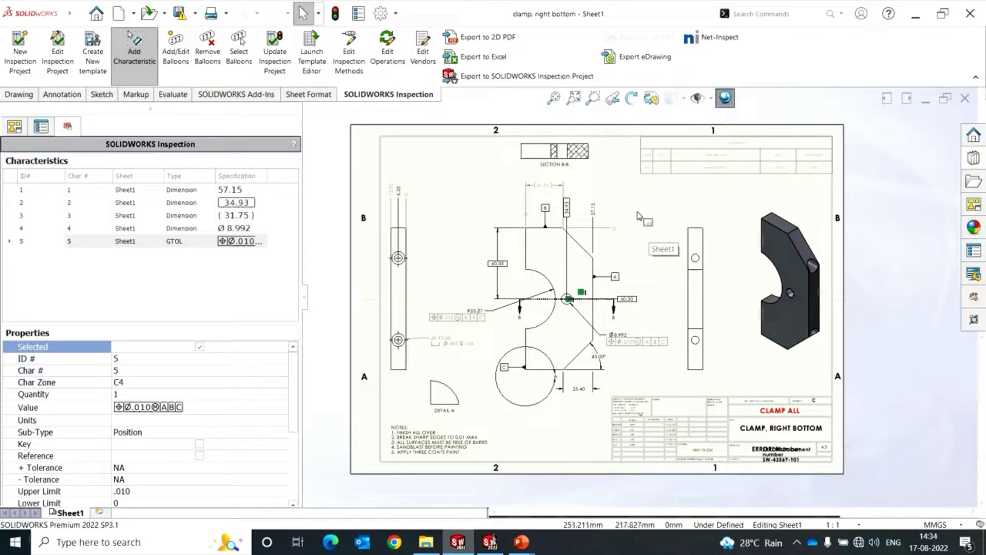
left_click(176, 46)
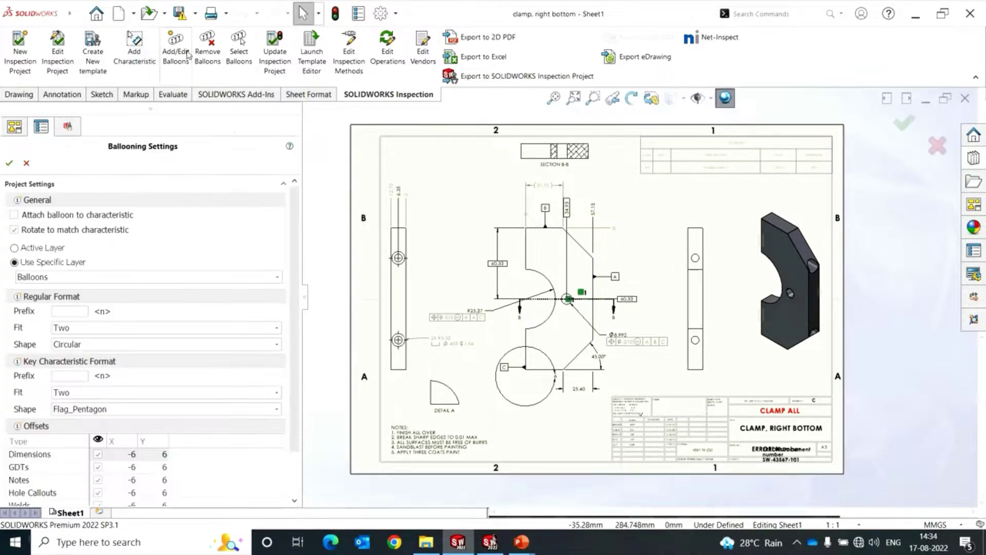
left_click(16, 173)
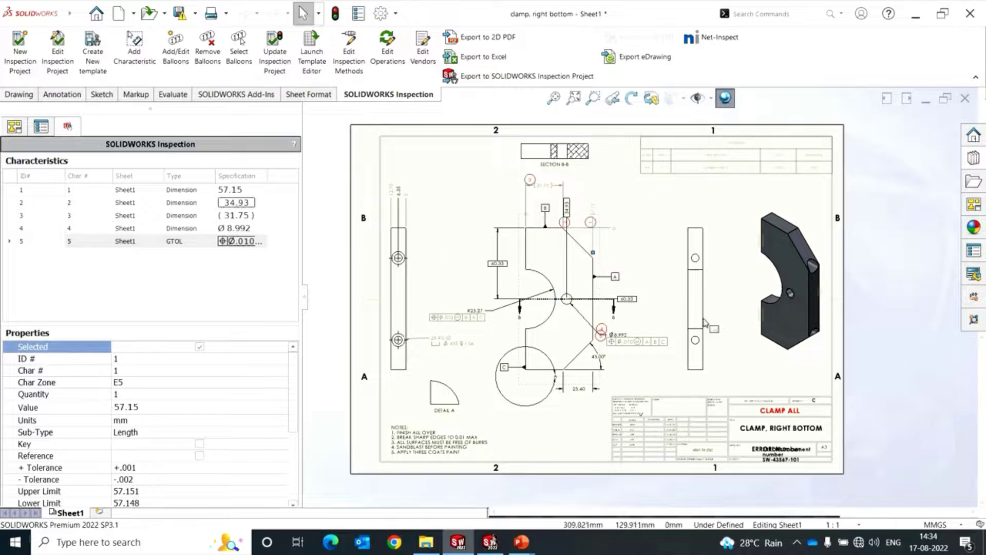
scroll(617, 288, "down", 2)
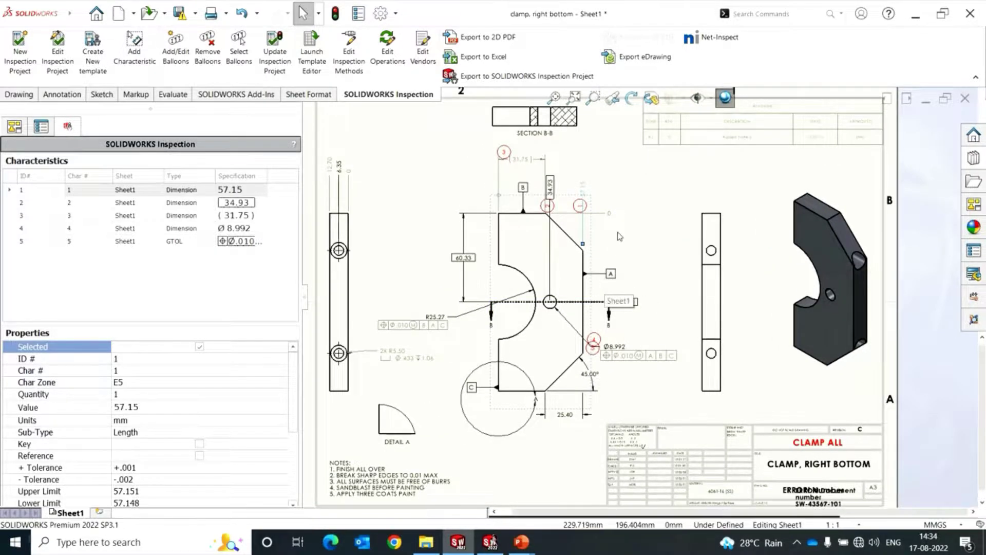
key("f")
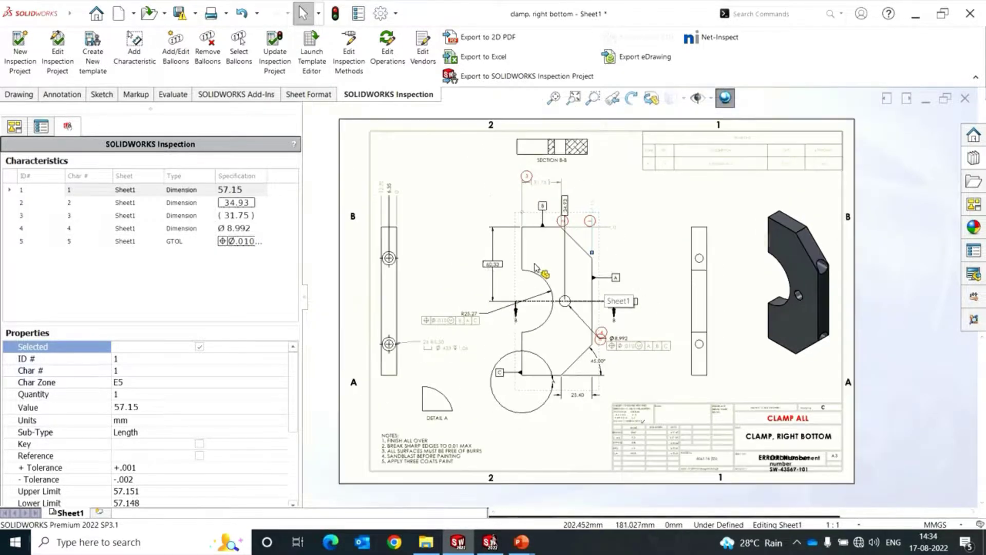
Step: Start a new inspection project in place of the existing one, based on the ansi b4.1 it7.swidot template
left_click(20, 60)
left_click(540, 301)
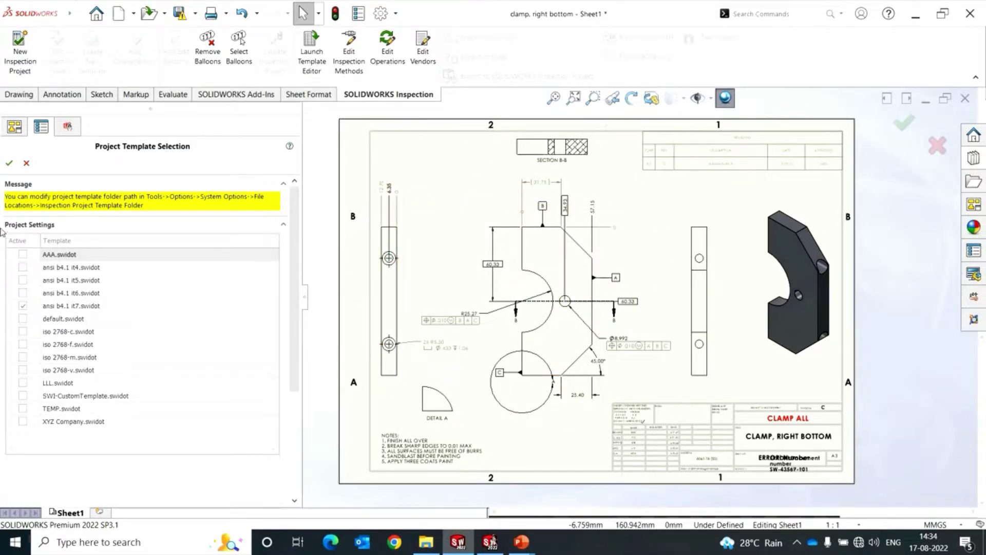
left_click(11, 164)
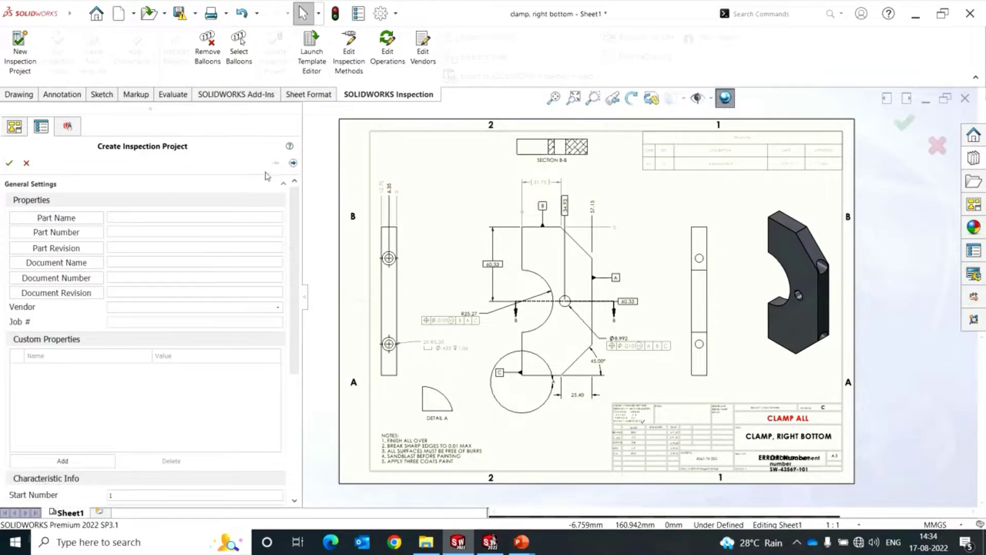
Step: Link the part name, part number and part revision to the model's Description, Number and Revision custom properties
left_click(100, 218)
left_click(221, 36)
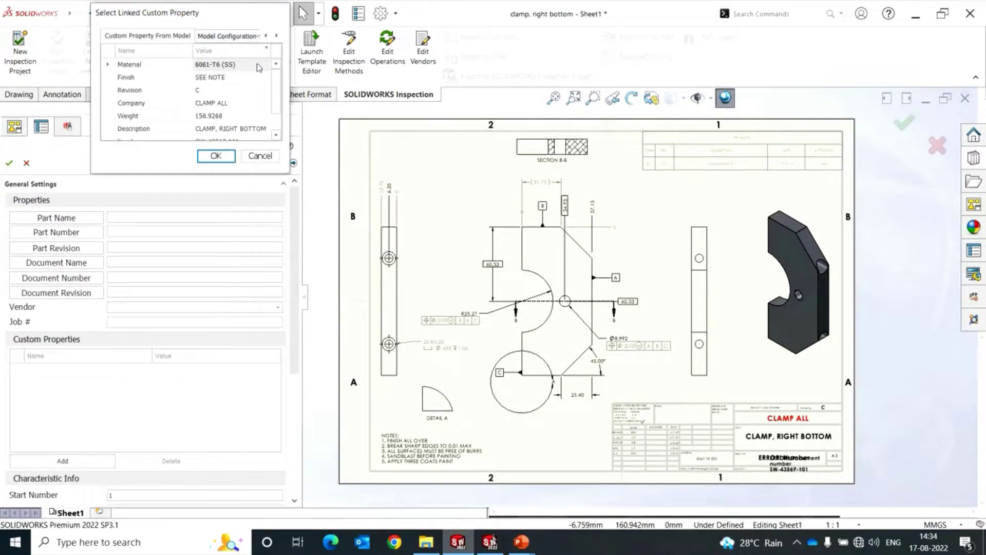
left_click_drag(277, 91, 279, 125)
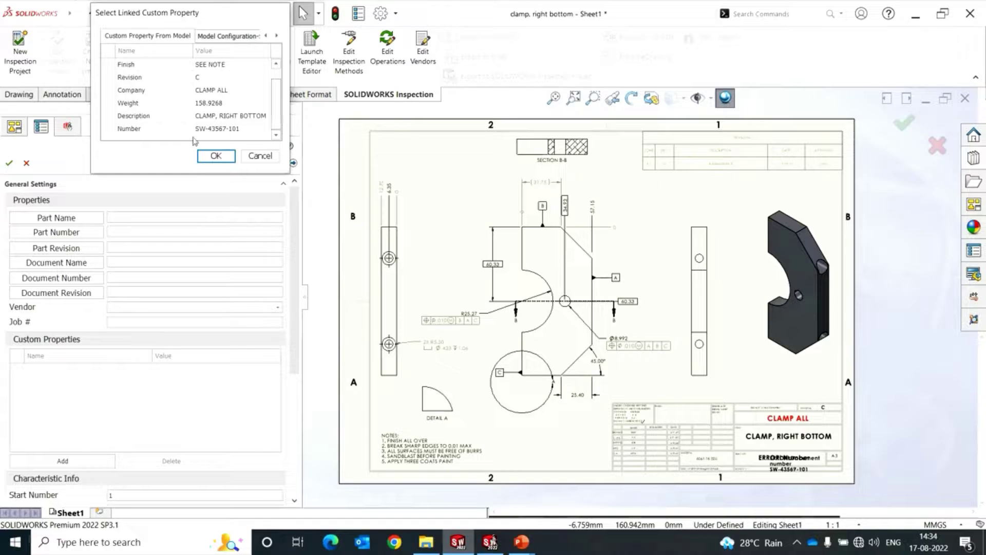
double_click(148, 116)
left_click(75, 234)
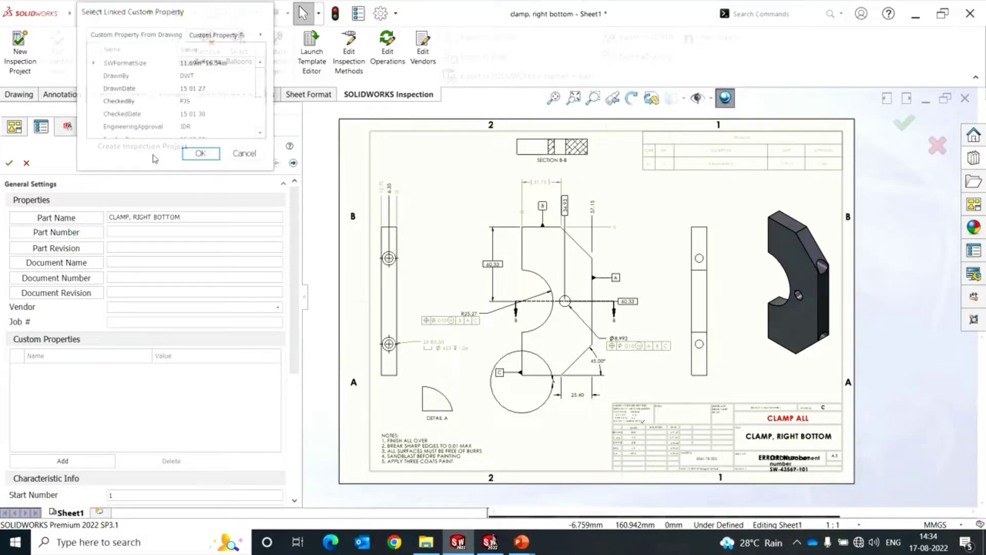
left_click(218, 36)
scroll(198, 135, "down", 2)
double_click(144, 128)
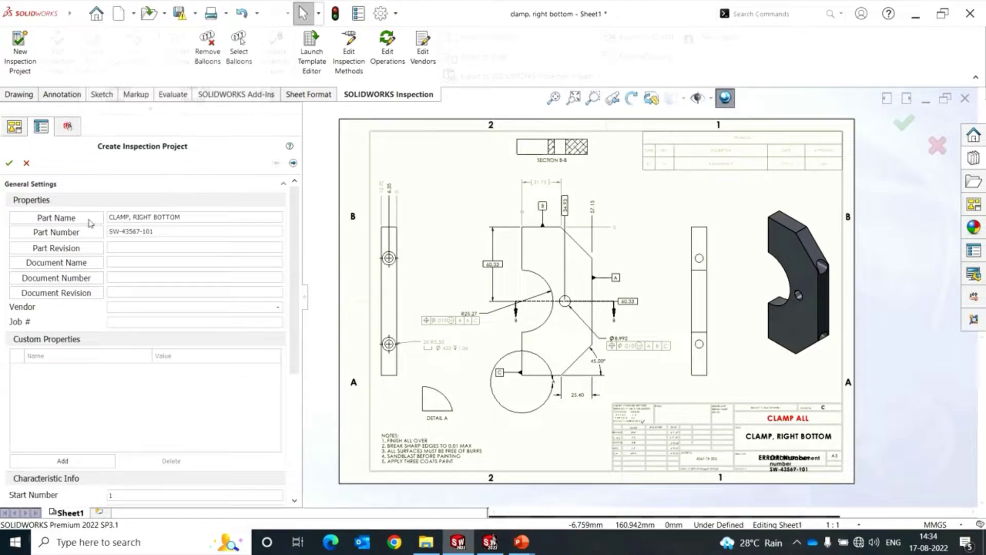
left_click(85, 250)
double_click(155, 93)
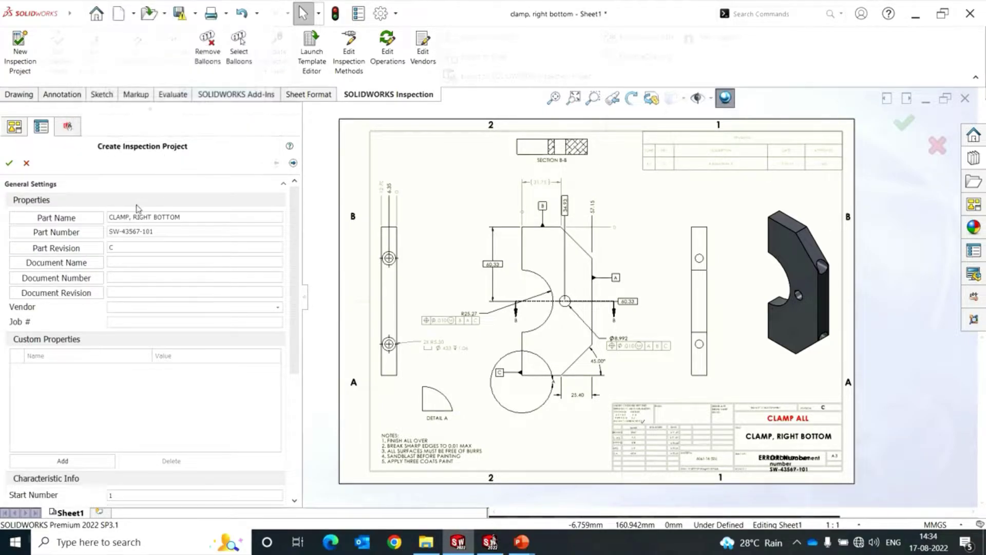
Step: Link the document name and number to the model's Description and Number custom properties, and set the document revision to C
left_click(103, 262)
left_click(215, 41)
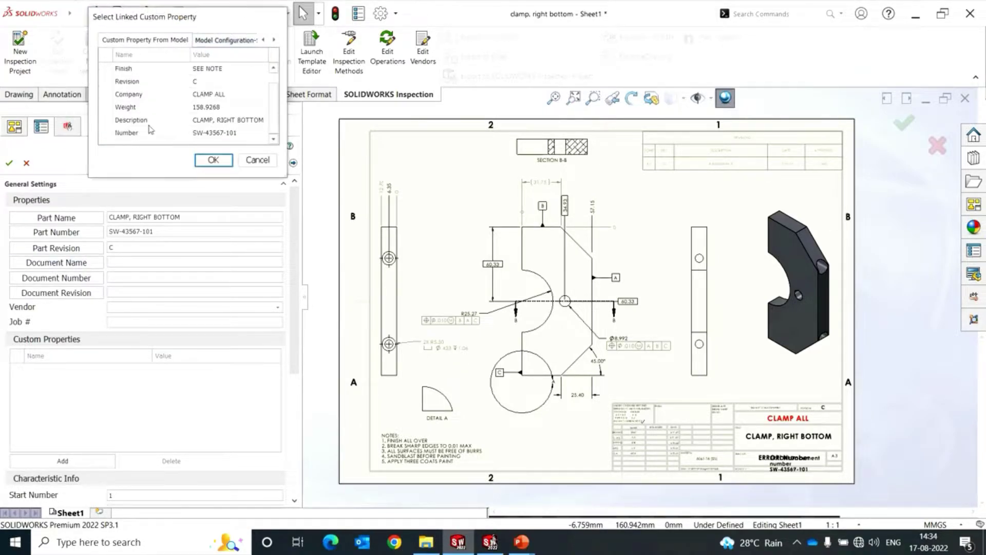
double_click(149, 121)
left_click(57, 277)
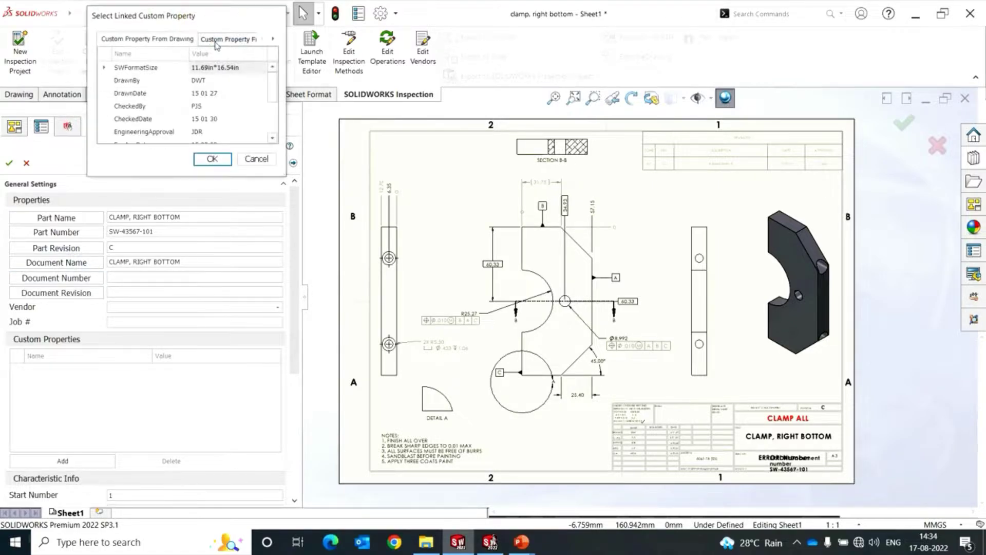
left_click(216, 42)
double_click(147, 132)
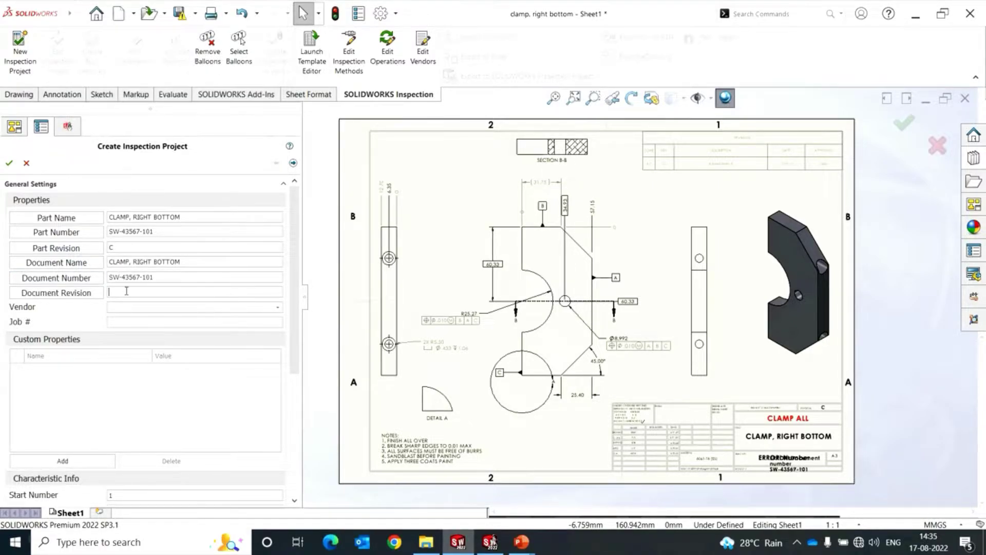
Step: Set the vendor to ACME and the job number to 10032
left_click(277, 306)
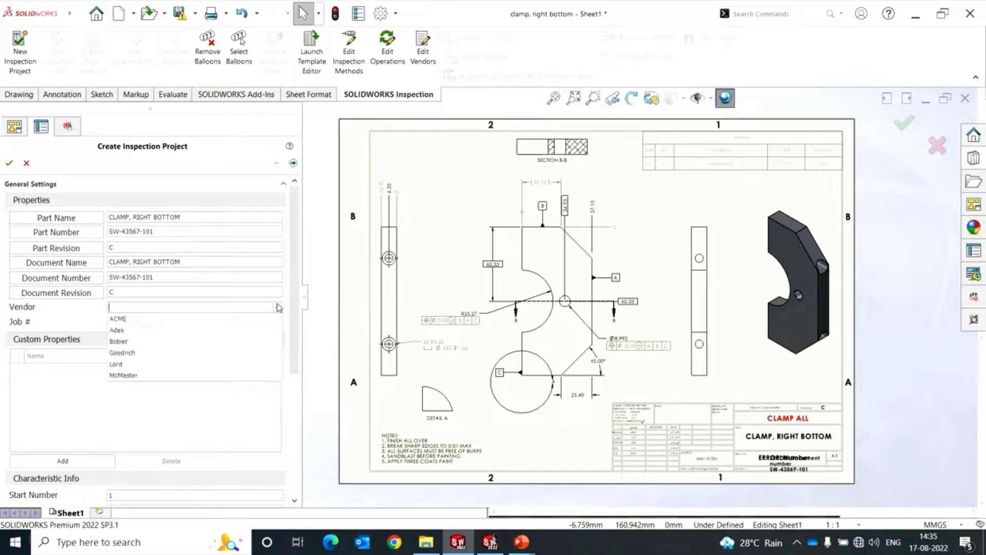
left_click(161, 320)
left_click(226, 322)
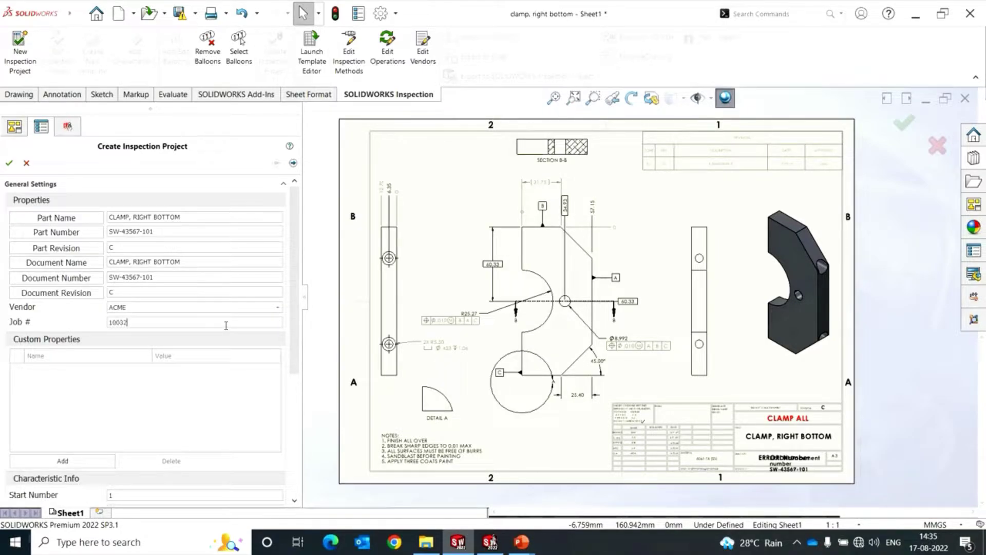
Step: Set the characteristic classification to Major, keeping automatic extraction and auto ballooning enabled
scroll(293, 311, "down", 5)
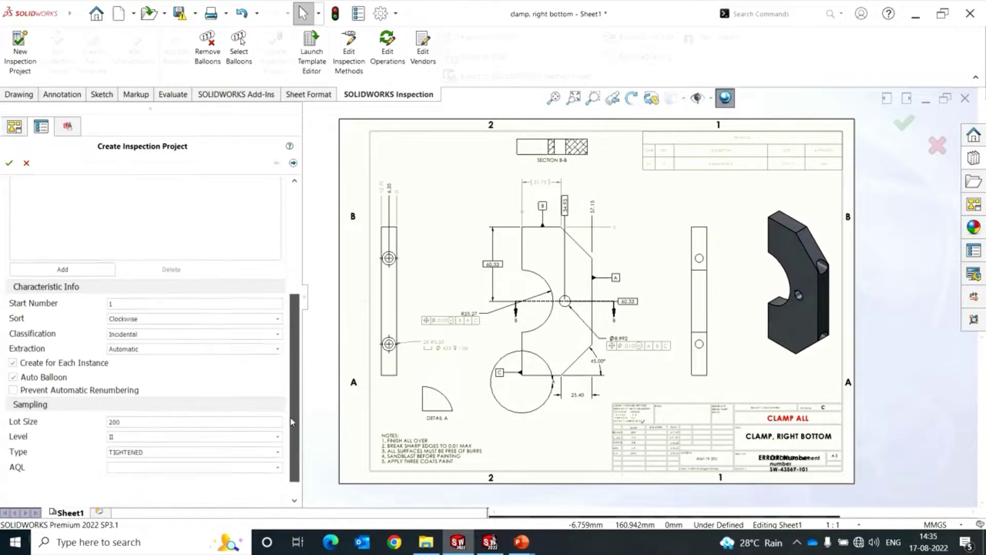
left_click(132, 311)
left_click(126, 335)
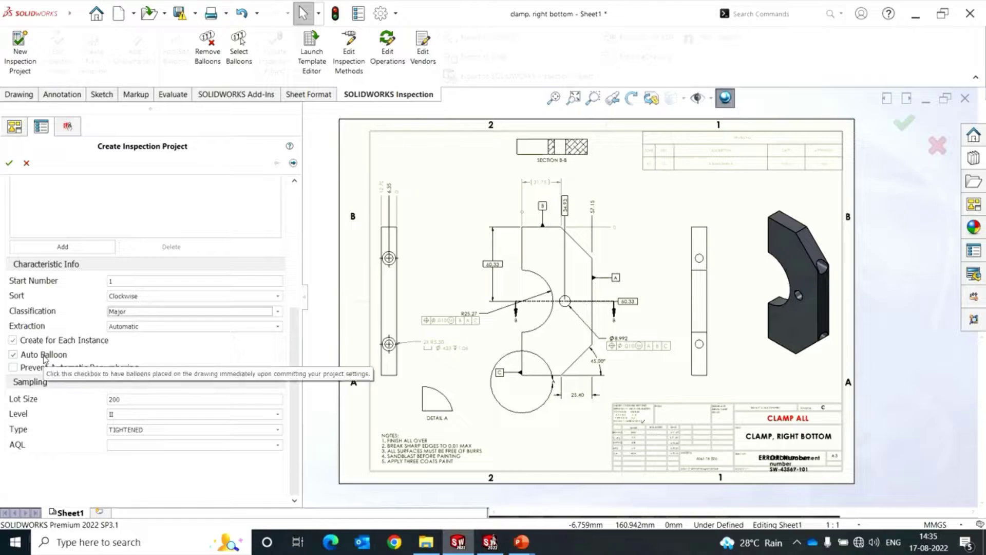
Step: Set the sampling type to NORMAL and the AQL to 2.5
left_click(157, 430)
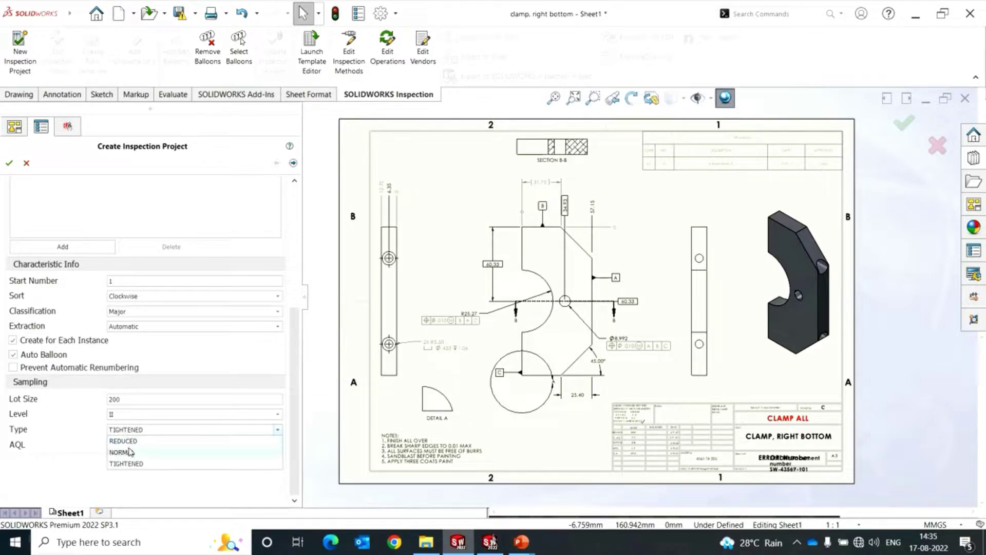
left_click(131, 439)
left_click(179, 444)
scroll(128, 422, "down", 4)
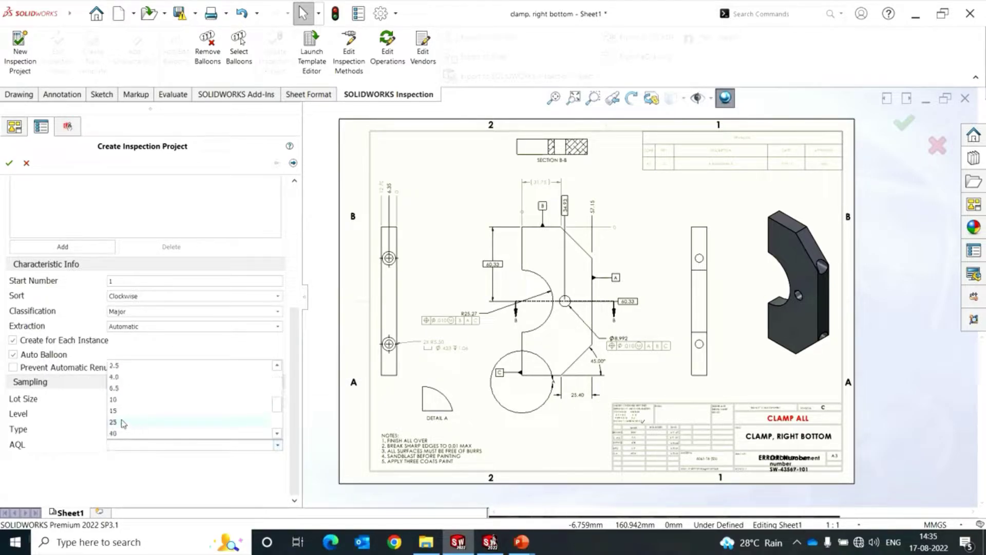
left_click(125, 378)
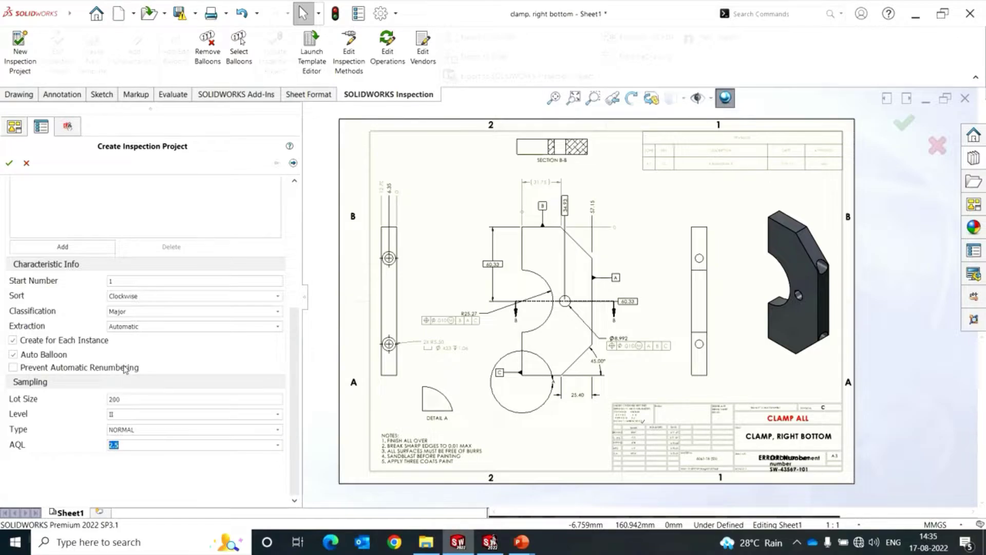
Step: Include Reference and Basic dimensions in the extraction settings and keep the remaining extraction options
left_click(293, 163)
left_click_drag(295, 321, 294, 198)
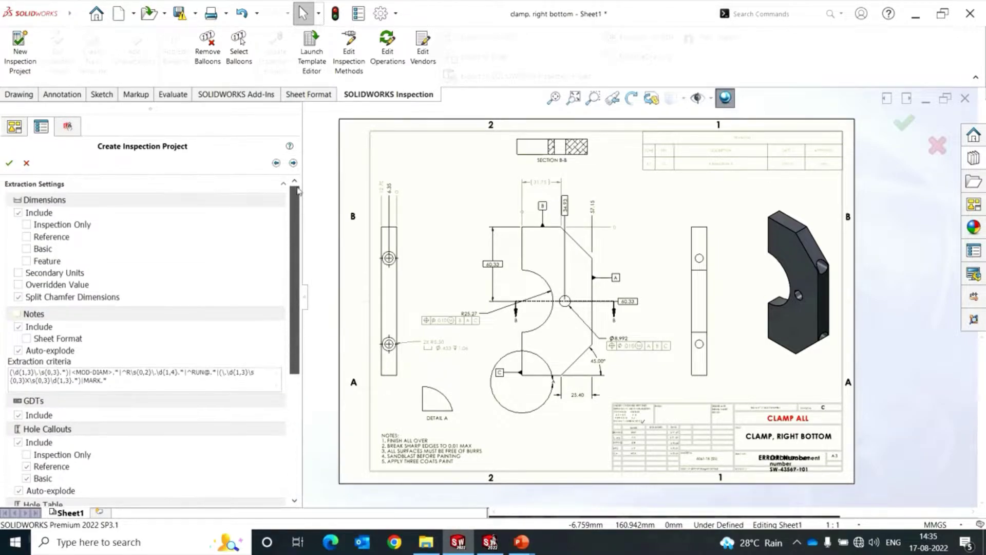
left_click(62, 236)
left_click(36, 249)
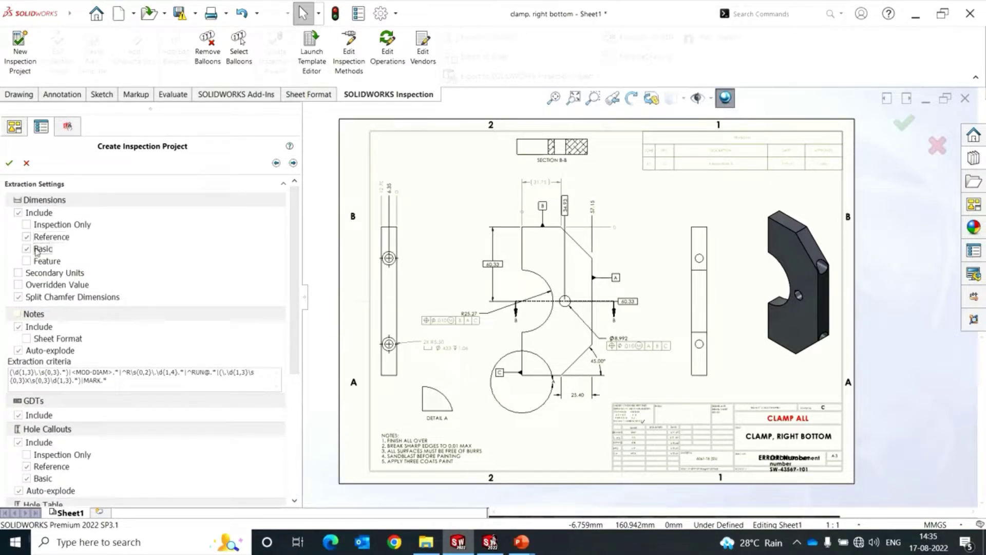
left_click_drag(292, 235, 293, 293)
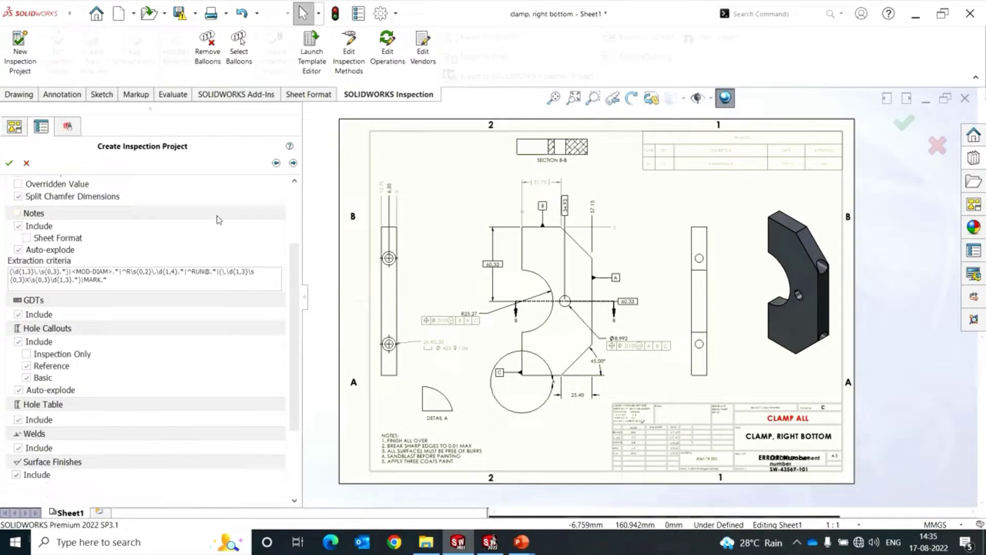
Step: Set the By Precision linear tolerance for precision 0 to +0.3 and -0.3, and create the inspection project
left_click(294, 164)
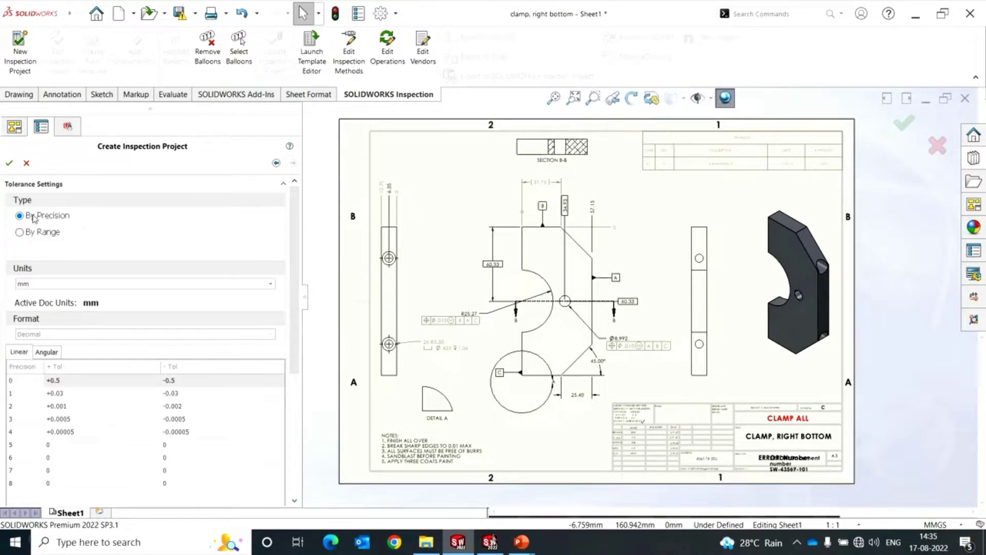
left_click_drag(295, 220, 292, 262)
left_click(45, 282)
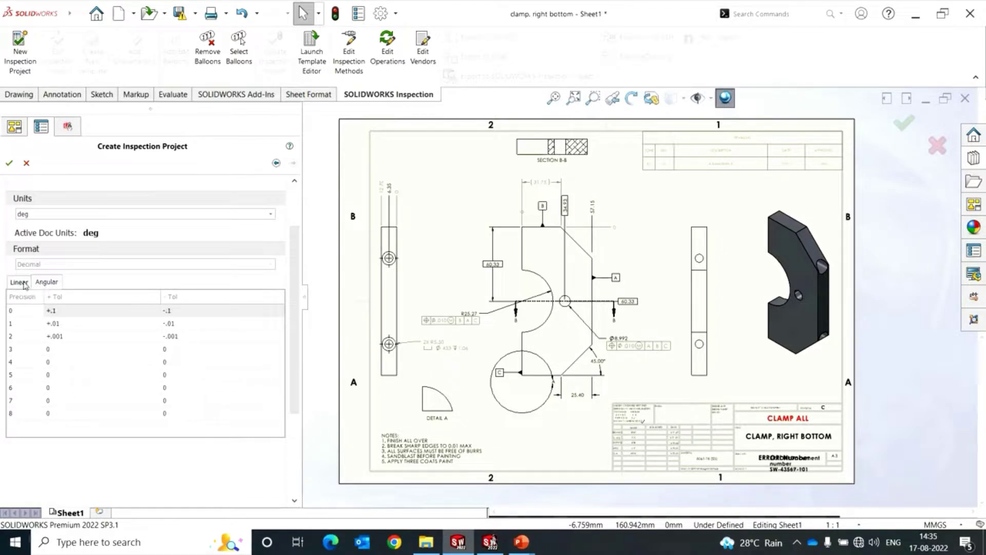
left_click(24, 285)
left_click(60, 310)
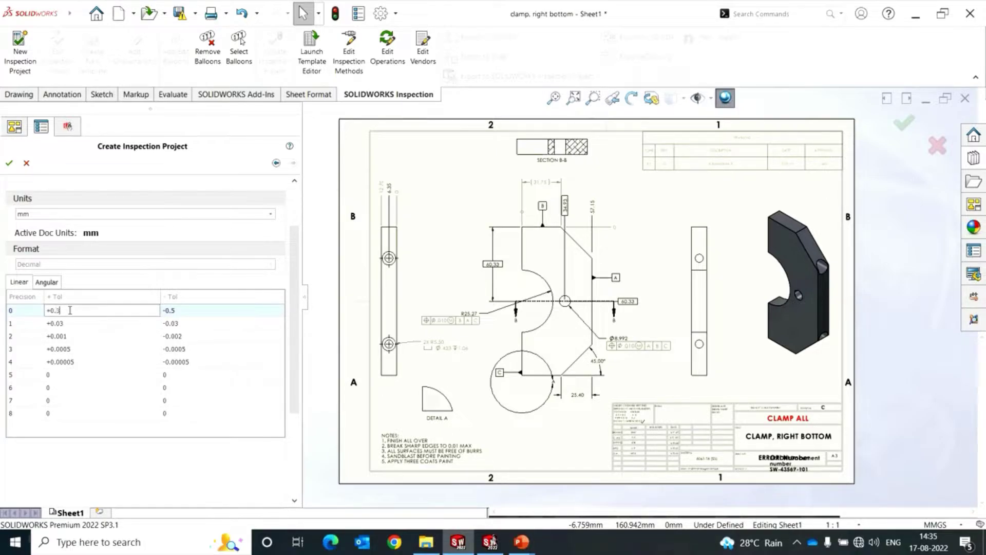
left_click(216, 313)
left_click(194, 298)
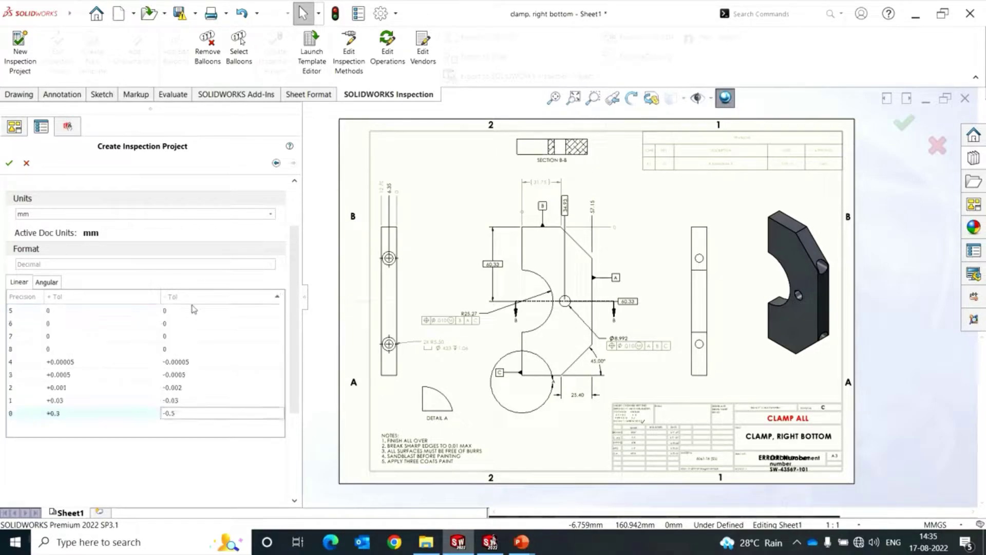
left_click(39, 282)
left_click(18, 282)
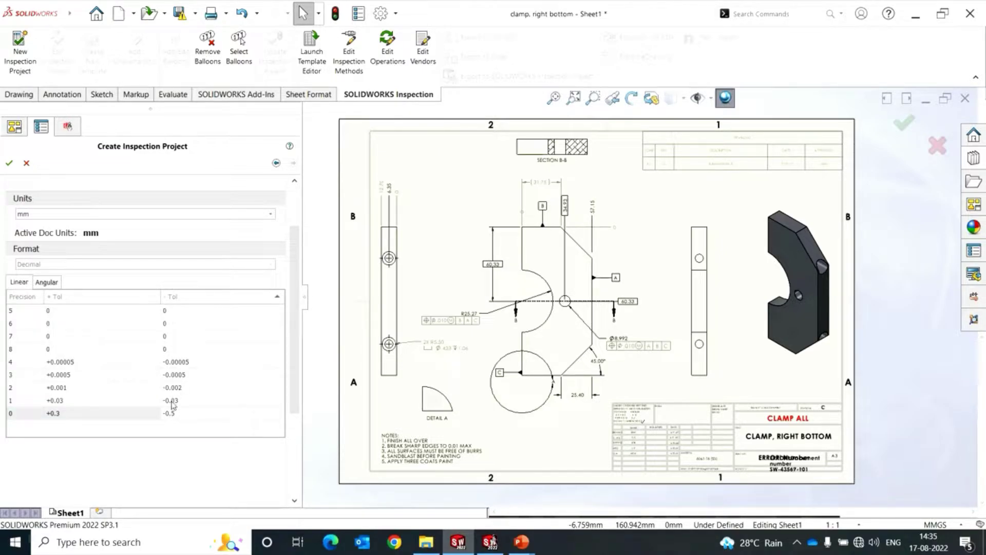
left_click(185, 414)
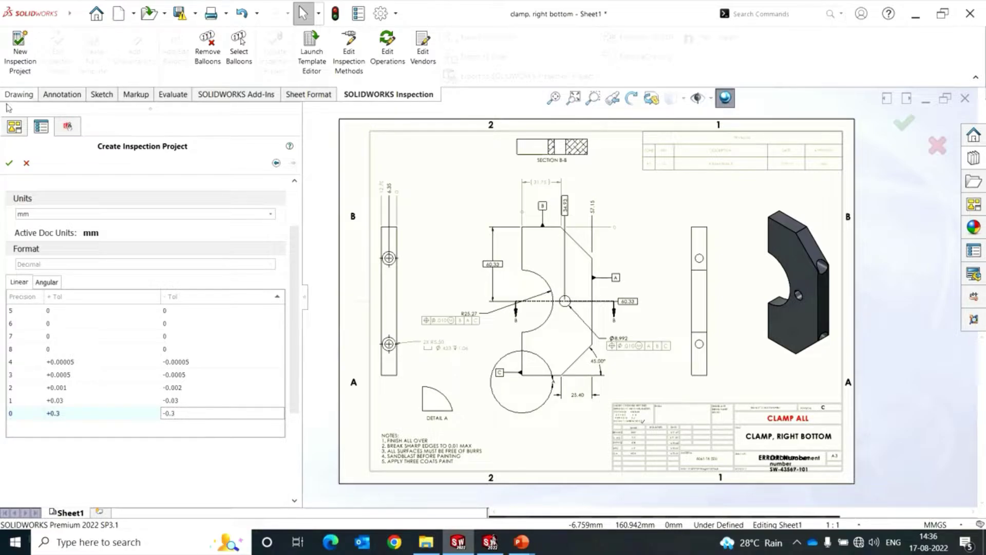
left_click(9, 163)
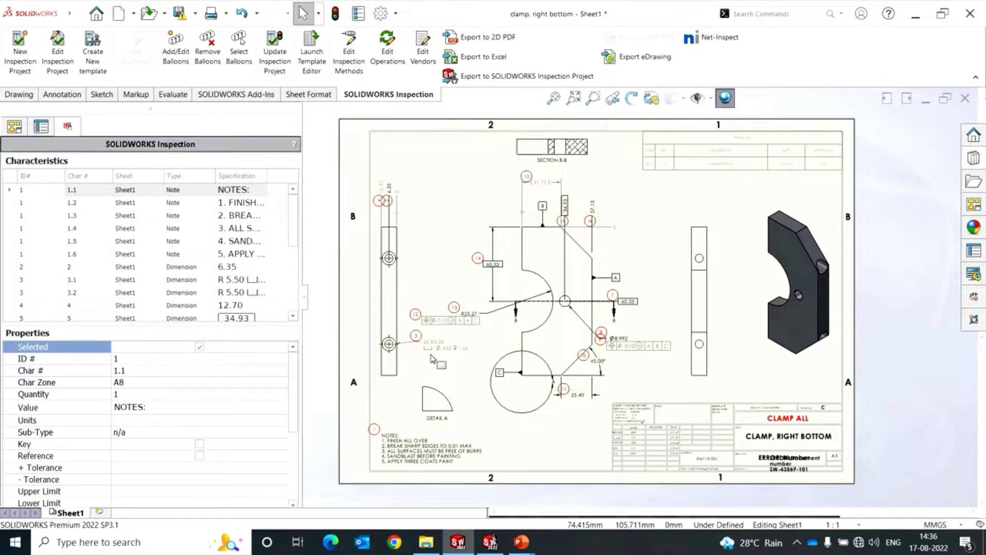
Step: Examine the automatically placed balloons on the hole callout, tolerance frames, front view dimensions and notes
scroll(473, 342, "down", 3)
scroll(475, 339, "down", 3)
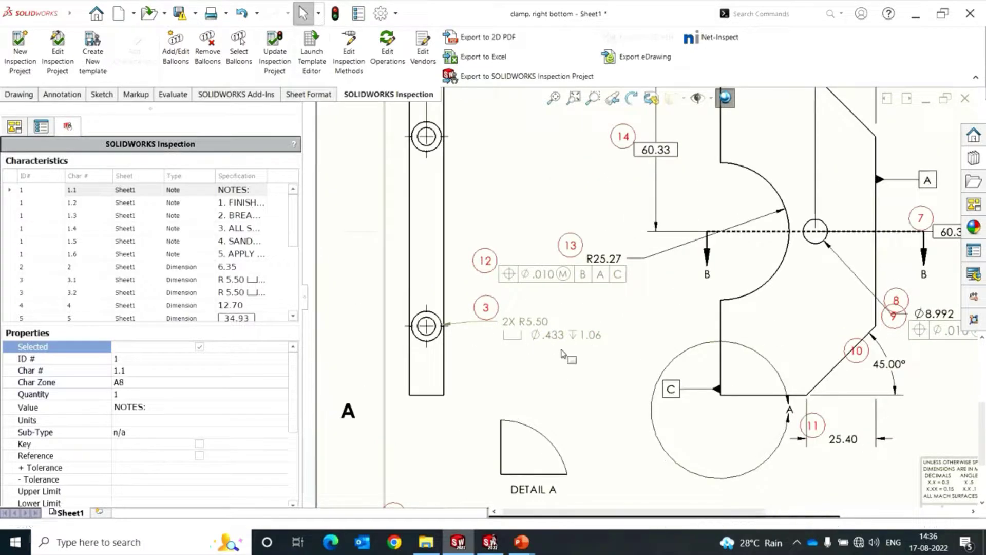
scroll(462, 308, "down", 2)
scroll(483, 231, "up", 4)
scroll(507, 199, "down", 3)
scroll(488, 200, "up", 3)
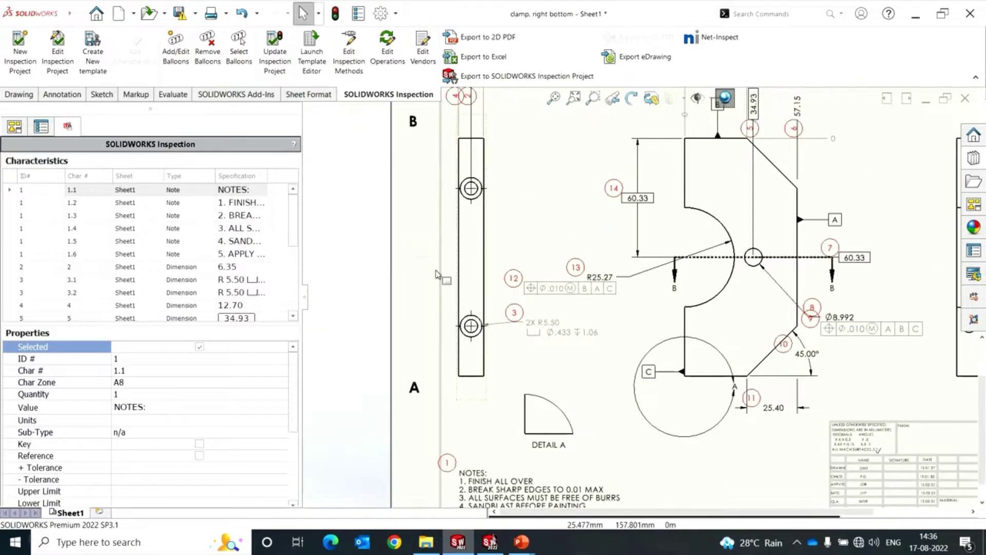
Step: Examine characteristics 3.1 and 3.2 against the 2X R5.50 hole callout, and review the ballooned sheet as a whole
scroll(560, 338, "down", 4)
scroll(41, 269, "down", 1)
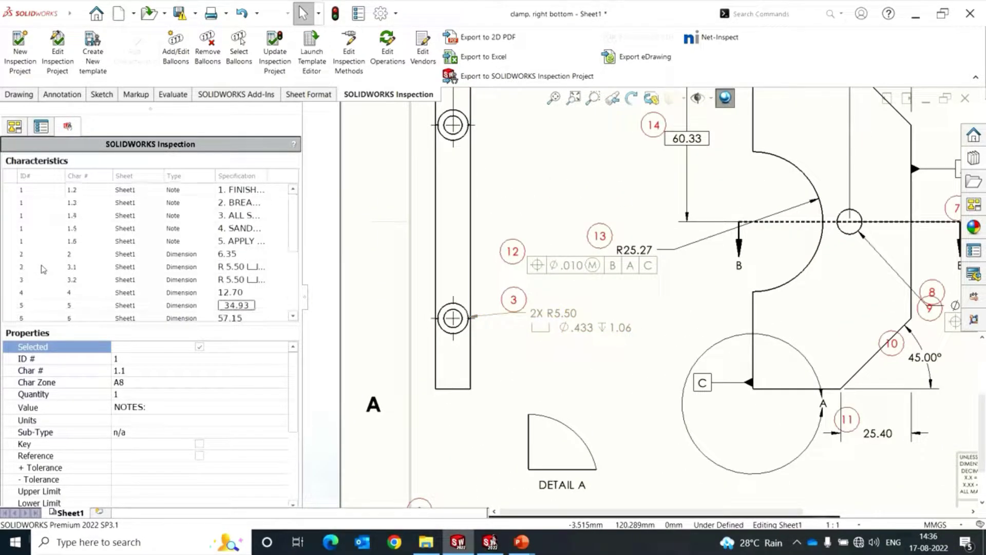
left_click(36, 270)
left_click(36, 282, "shift")
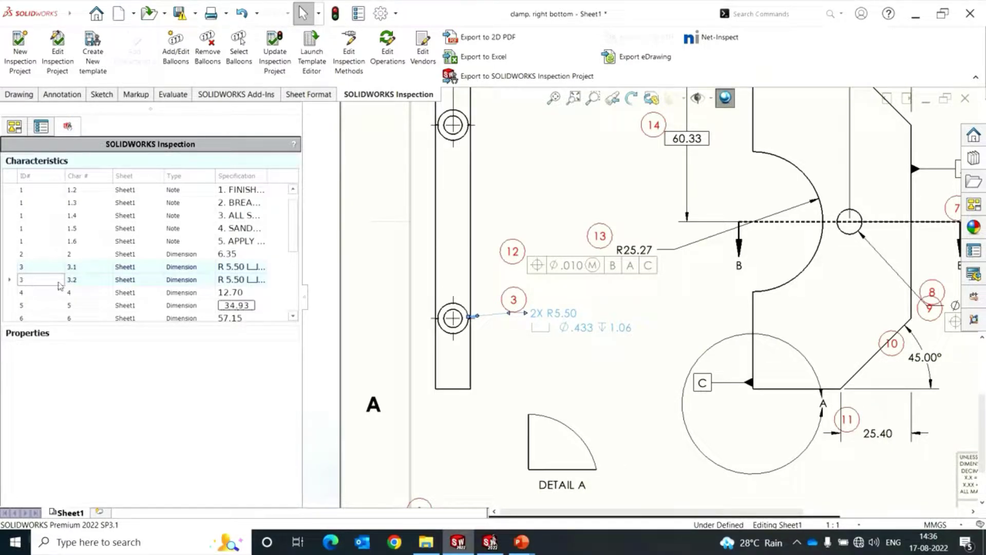
mouse_move(59, 287)
left_mouse_down()
mouse_move(457, 360)
mouse_move(608, 359)
mouse_move(603, 371)
left_mouse_up()
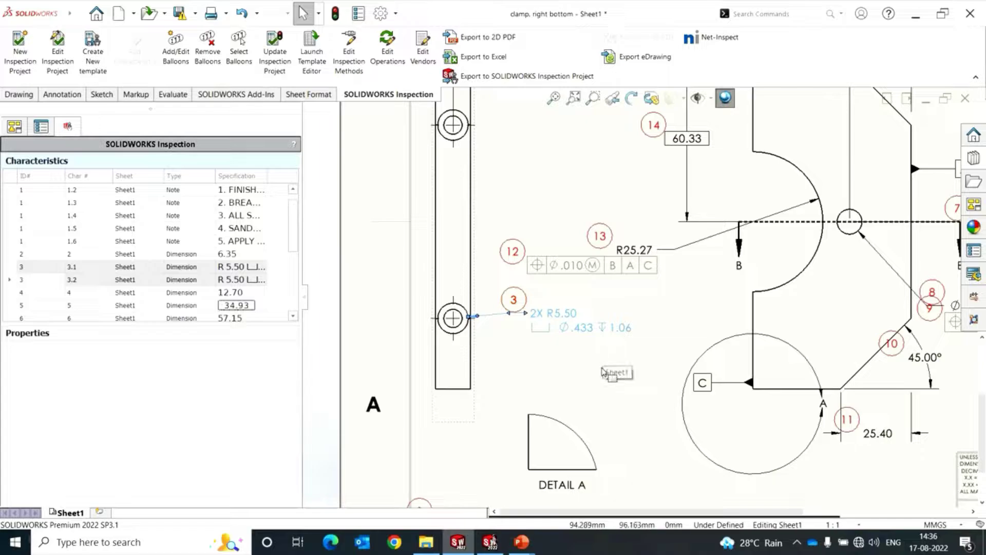
left_click(585, 370)
scroll(586, 370, "up", 6)
middle_click_drag(666, 369, 524, 416)
scroll(571, 377, "down", 3)
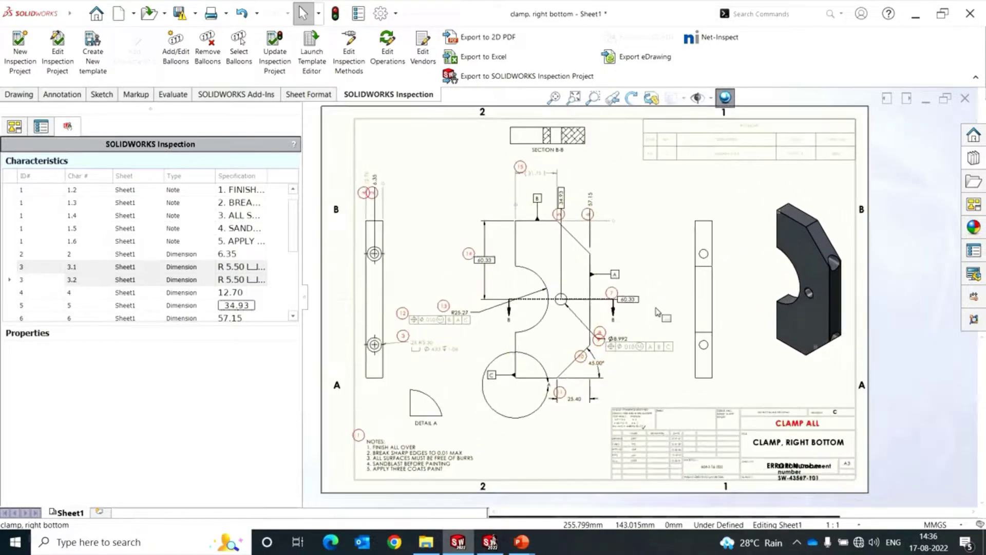
middle_click_drag(668, 240, 656, 246)
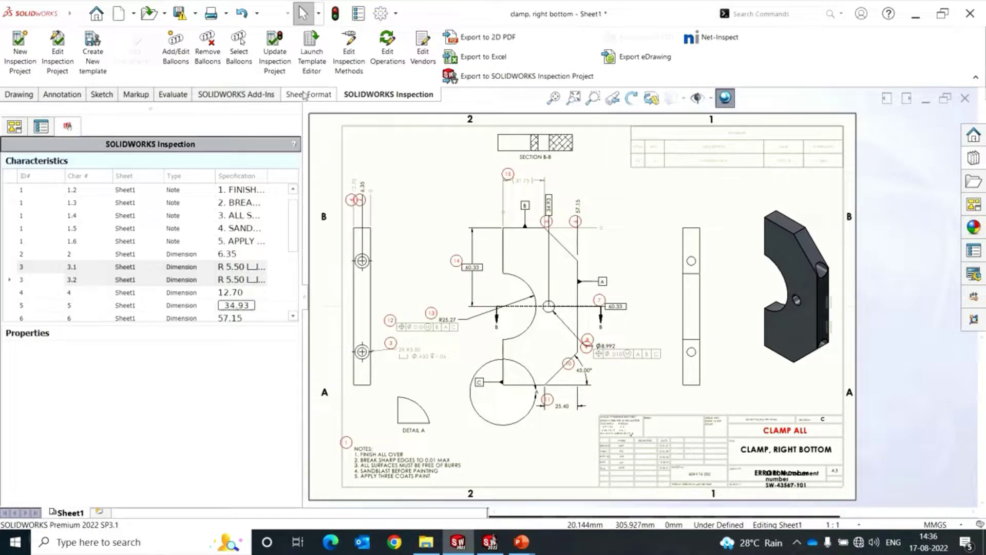
Step: Save the current inspection project settings as a new project template named ABC
left_click(93, 56)
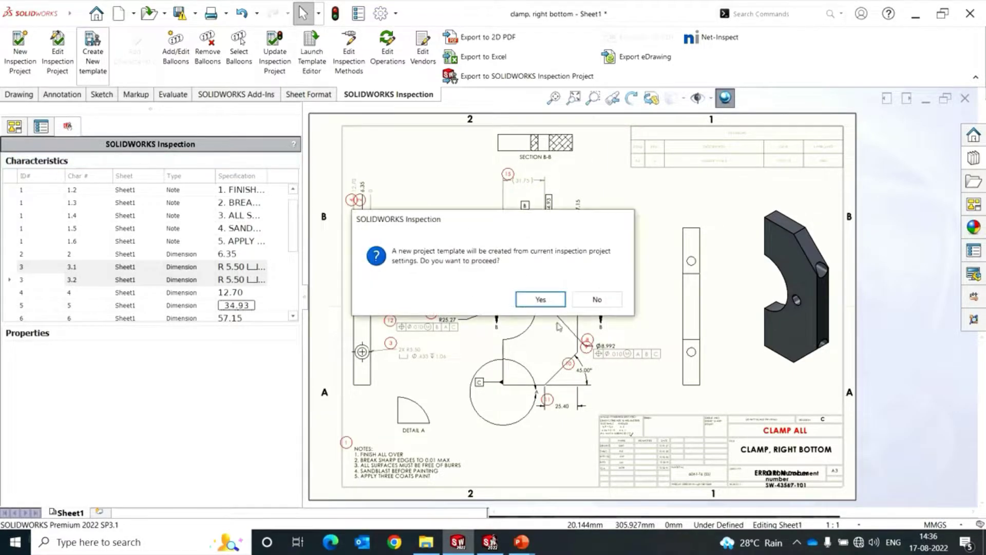
left_click(541, 299)
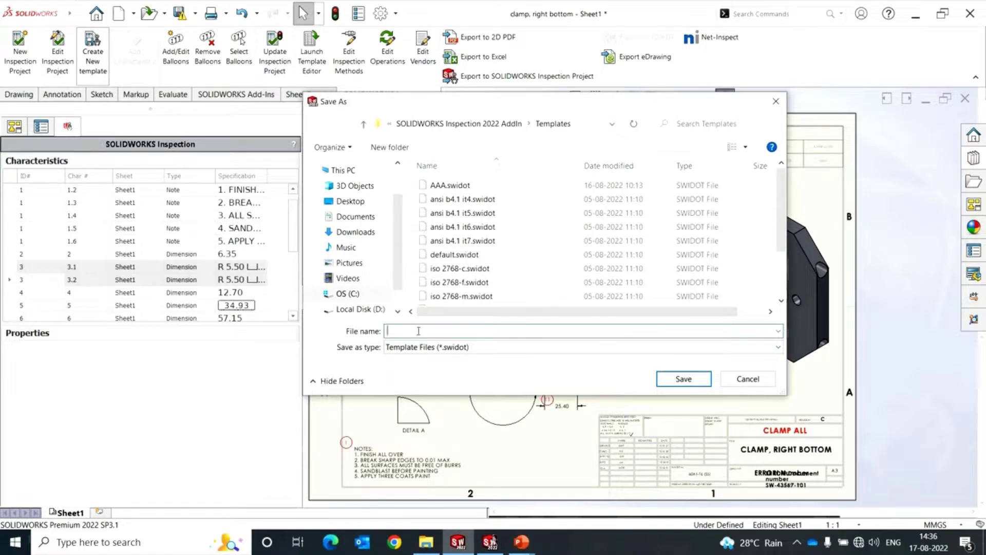
scroll(469, 257, "down", 2)
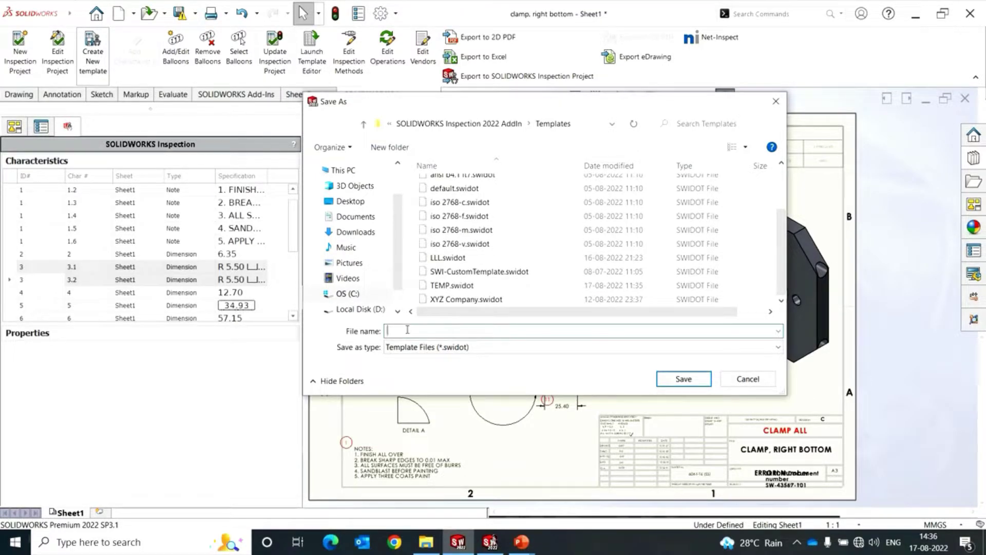
type("ABC")
left_click(668, 380)
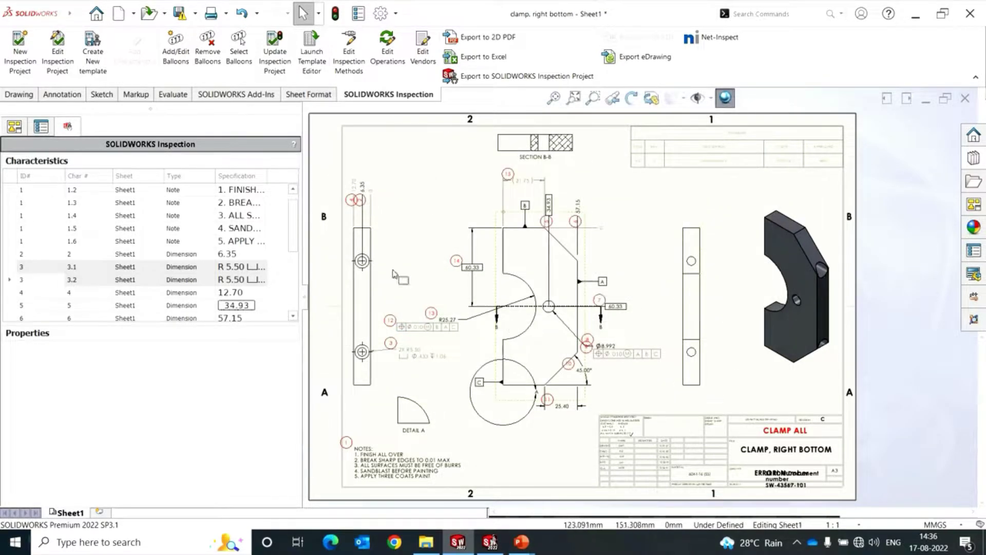
Step: Remove the existing inspection project and start a new one from the ABC.swidot template
left_click(18, 62)
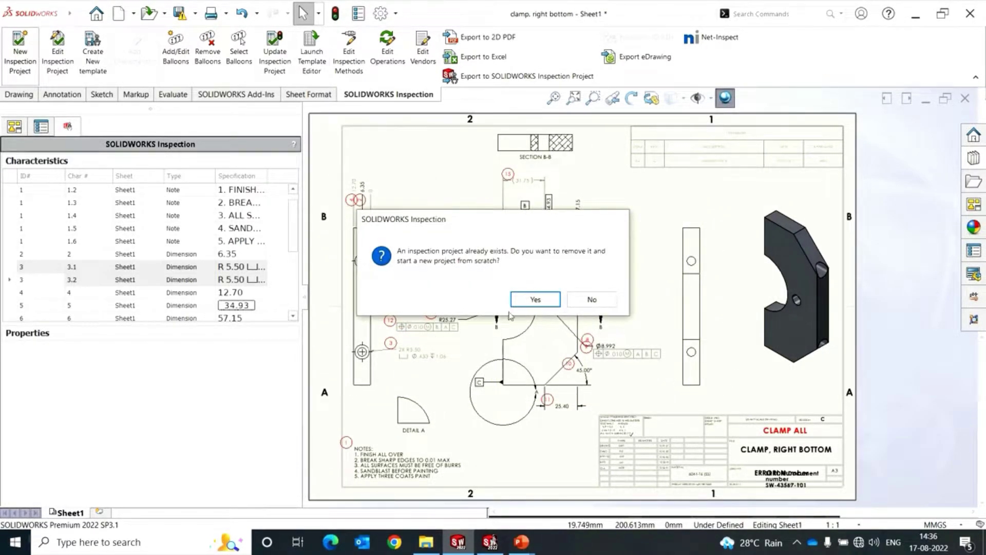
left_click(532, 299)
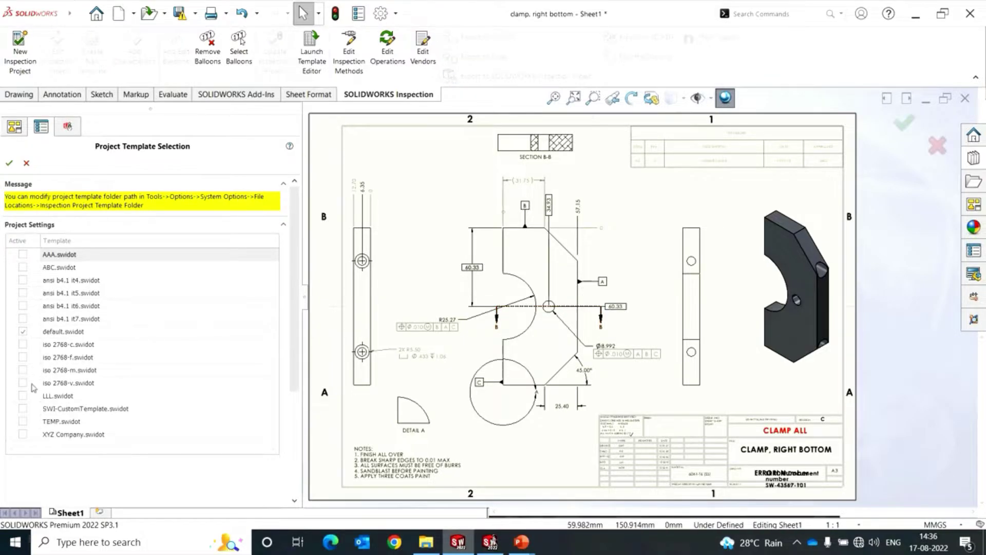
left_click(23, 267)
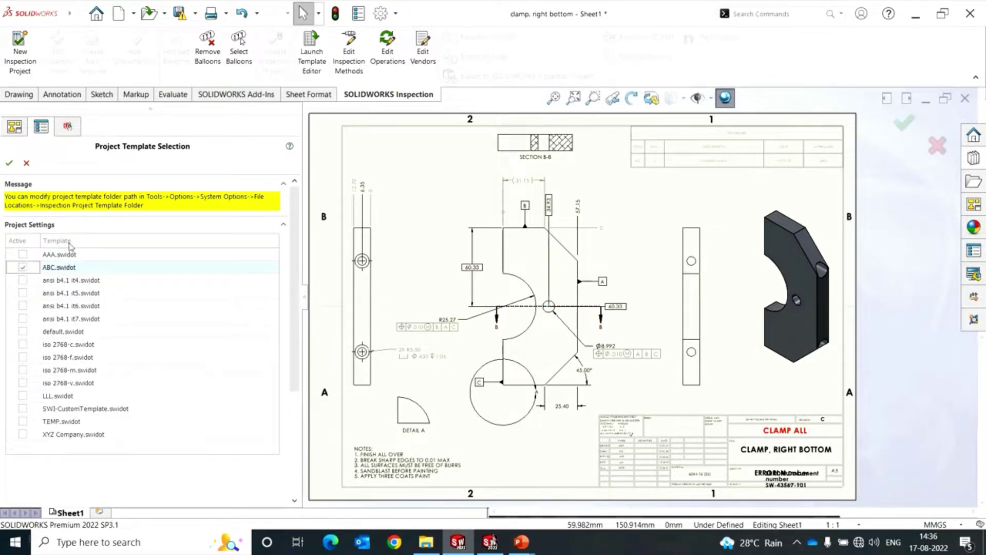
left_click(14, 163)
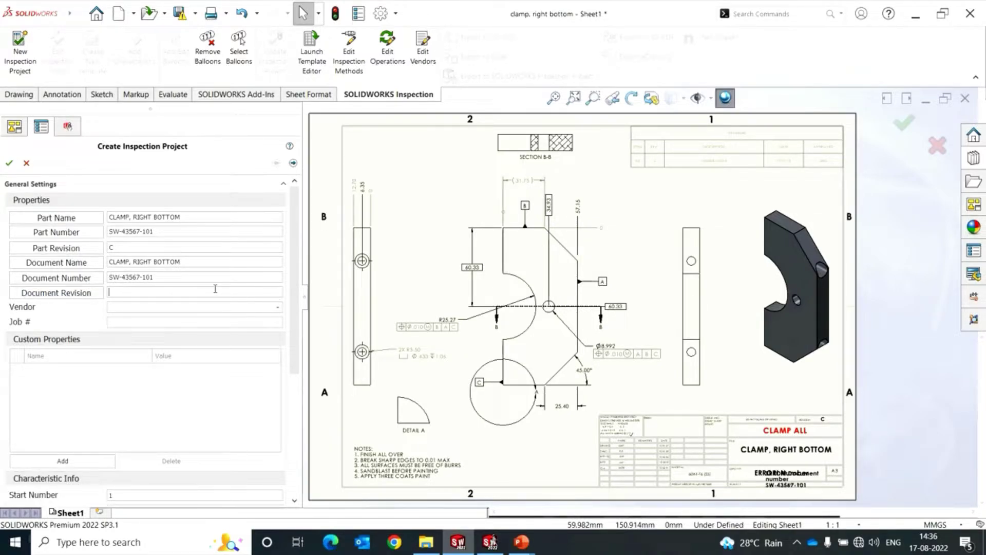
Step: Set the document revision to C, choose ACME as vendor and enter the job number
left_click(277, 311)
left_click(161, 318)
left_click(182, 320)
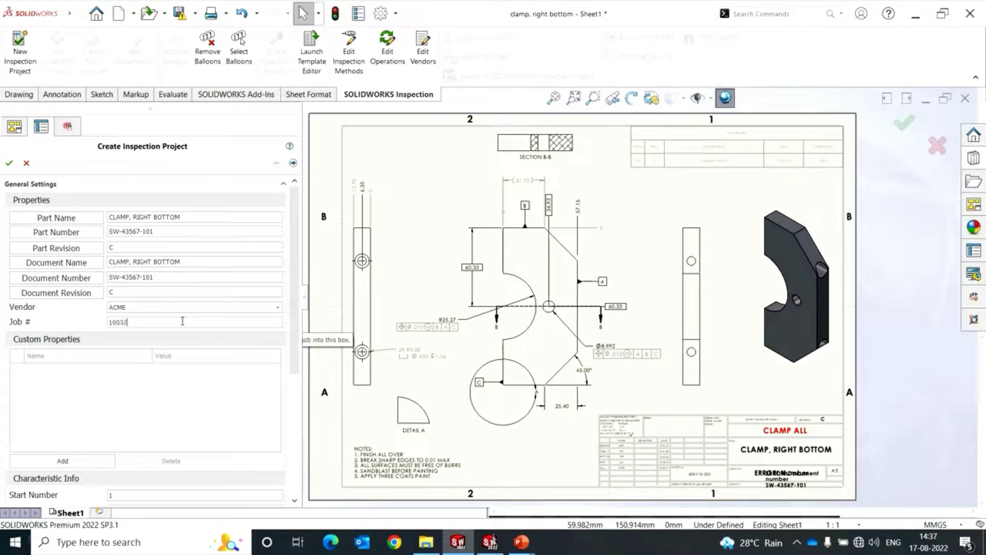
Step: Set the project's sampling type to NORMAL and its AQL to 2.5
left_click_drag(293, 295, 291, 403)
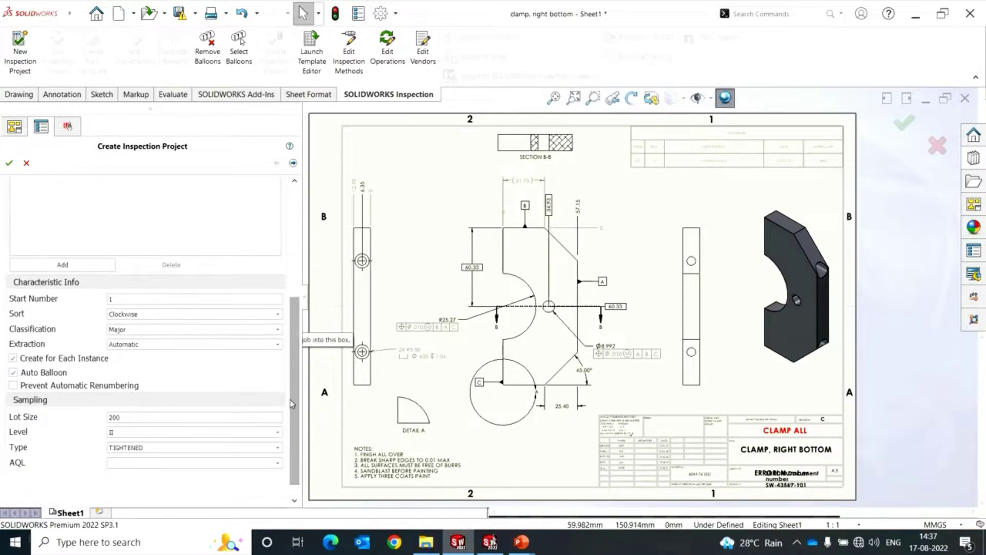
left_click(191, 447)
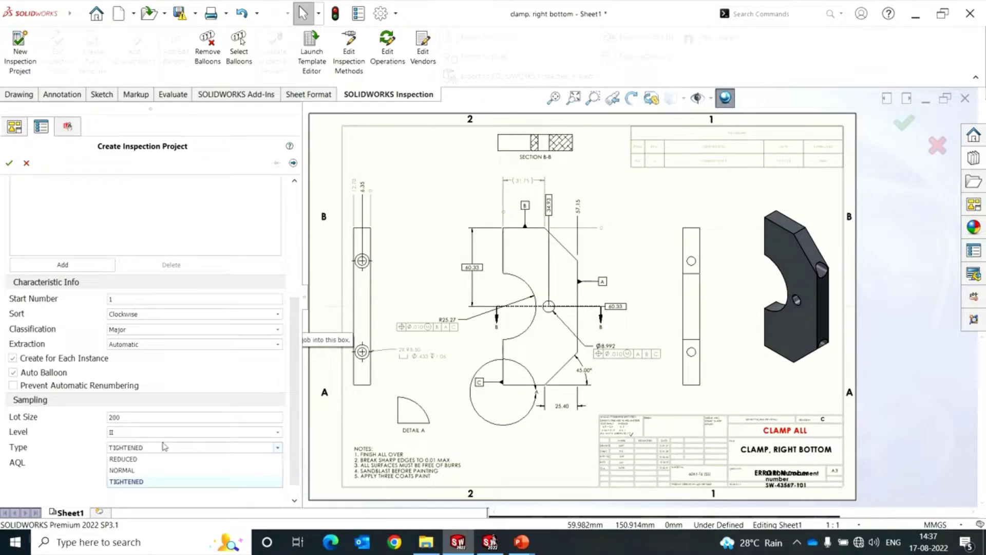
left_click(136, 469)
left_click(177, 463)
left_click(278, 463)
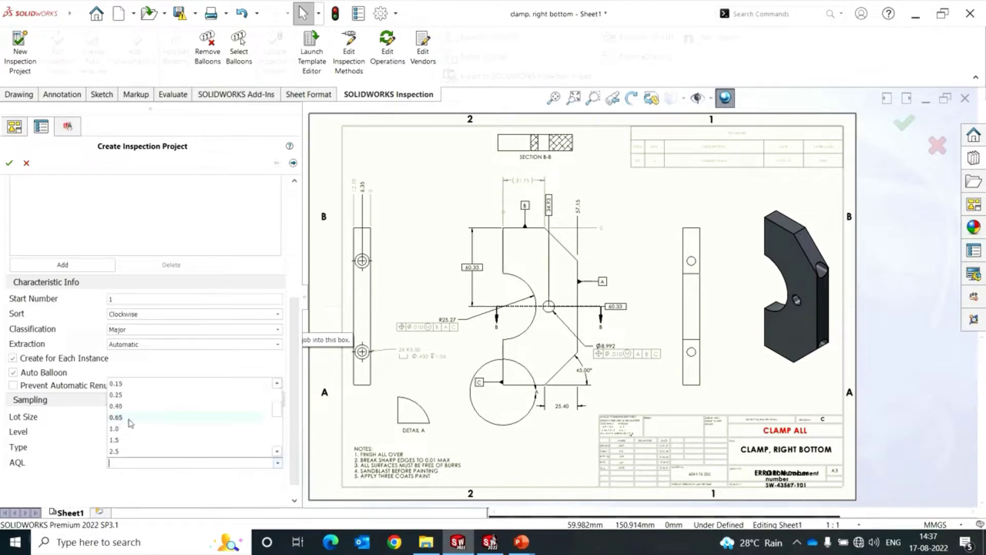
left_click(121, 453)
Step: Keep the template's extraction and tolerance settings and create the inspection project
left_click(292, 164)
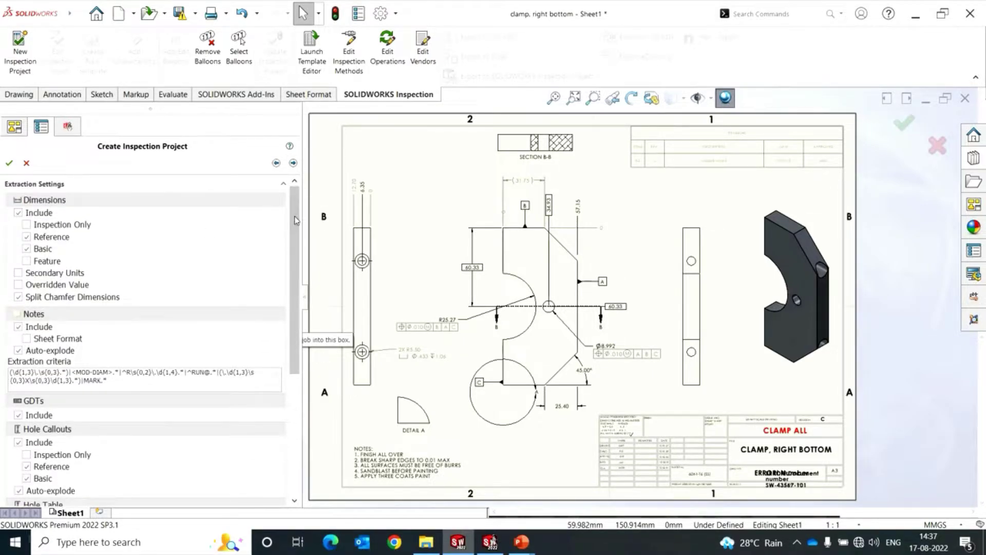
scroll(211, 236, "down", 15)
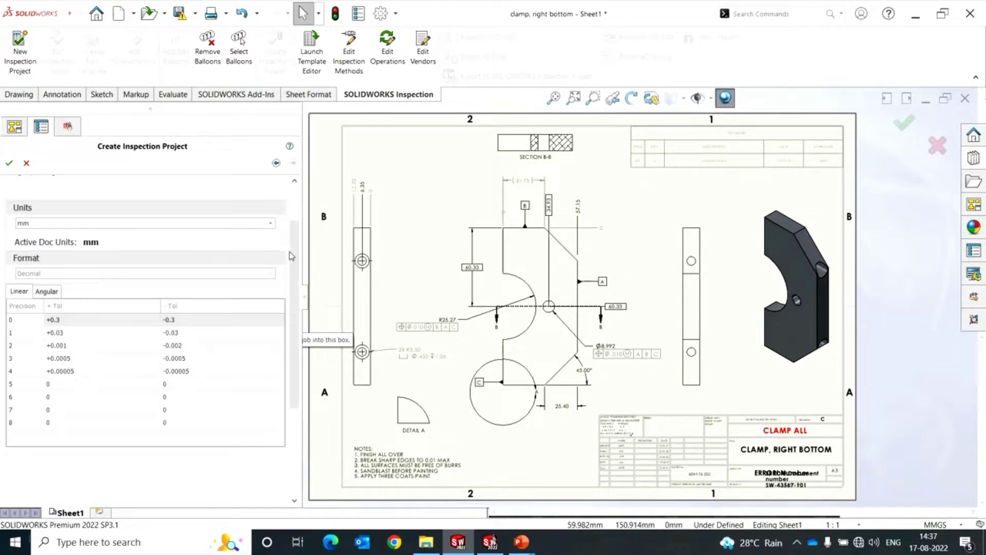
scroll(291, 255, "up", 3)
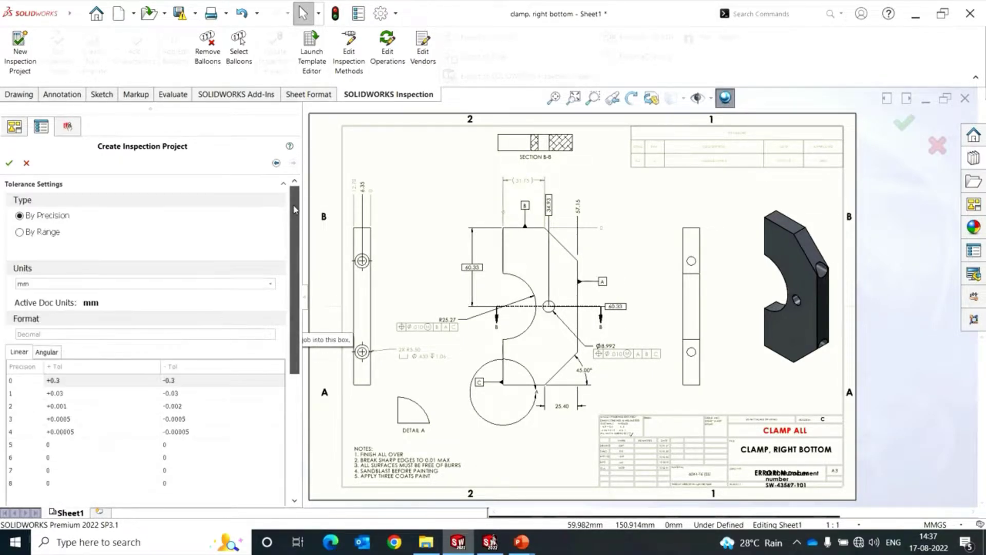
left_click(9, 164)
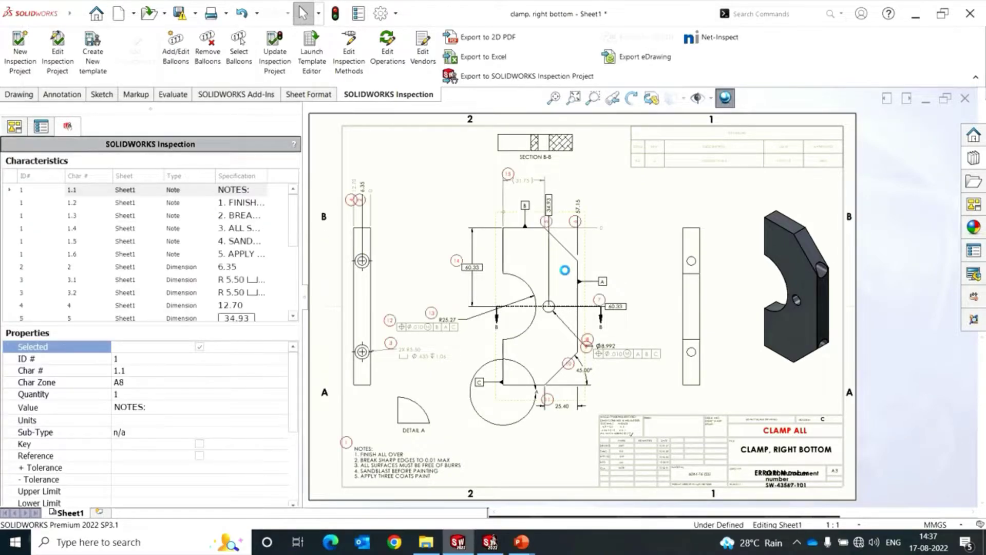
key("alt+Tab")
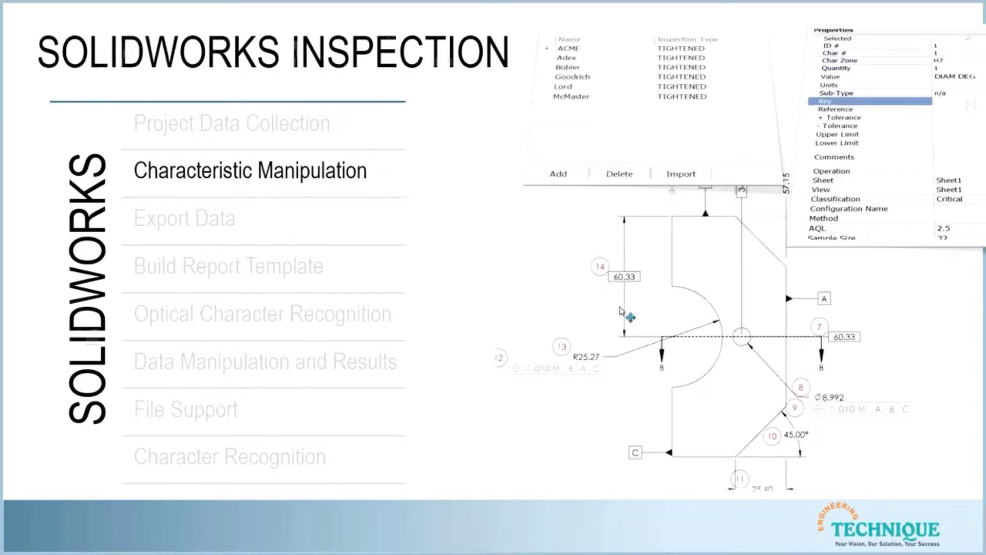
key("alt+Tab")
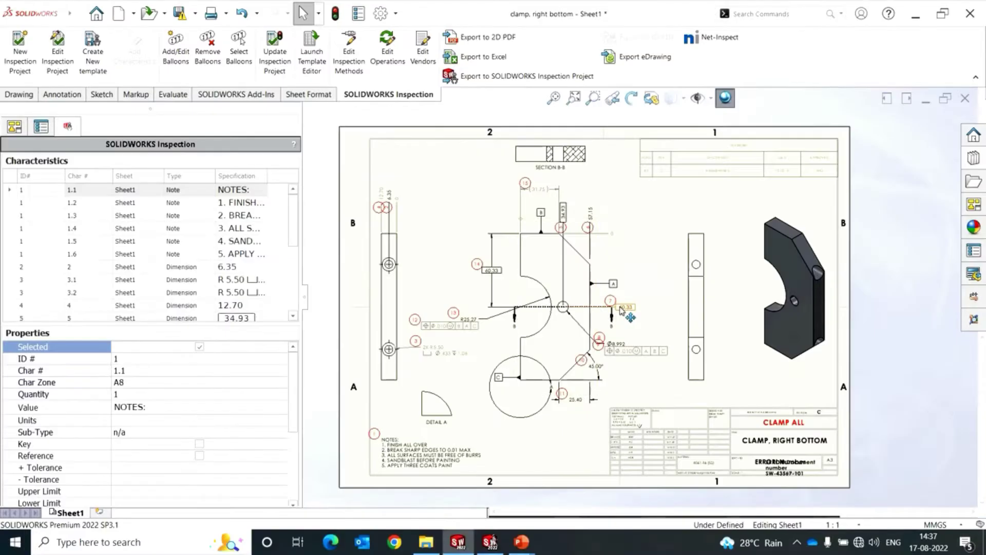
Step: Enable attaching balloons to their characteristics in the ballooning settings and apply the change
scroll(554, 194, "down", 4)
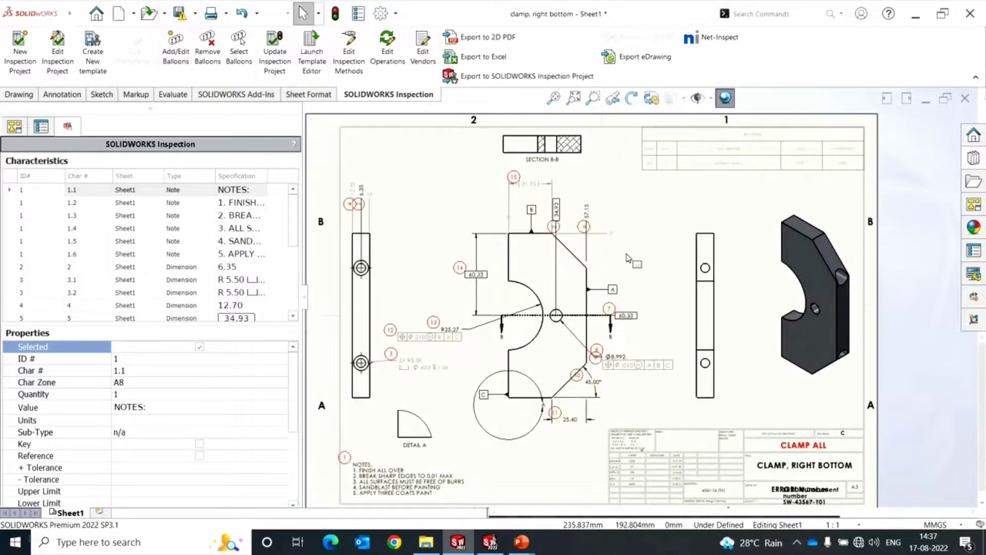
mouse_move(571, 214)
left_mouse_down()
mouse_move(529, 201)
mouse_move(540, 212)
left_mouse_up()
left_click(602, 252)
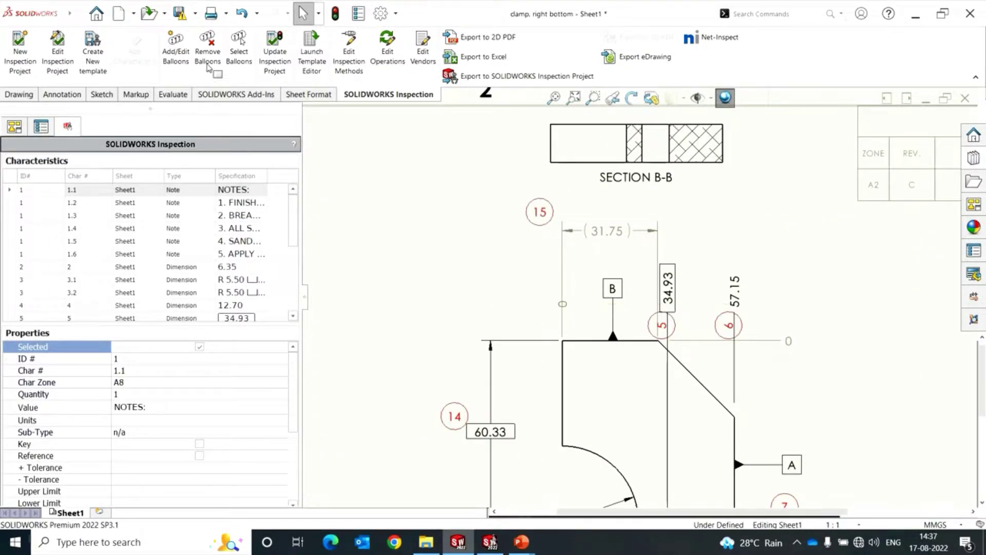
left_click(175, 51)
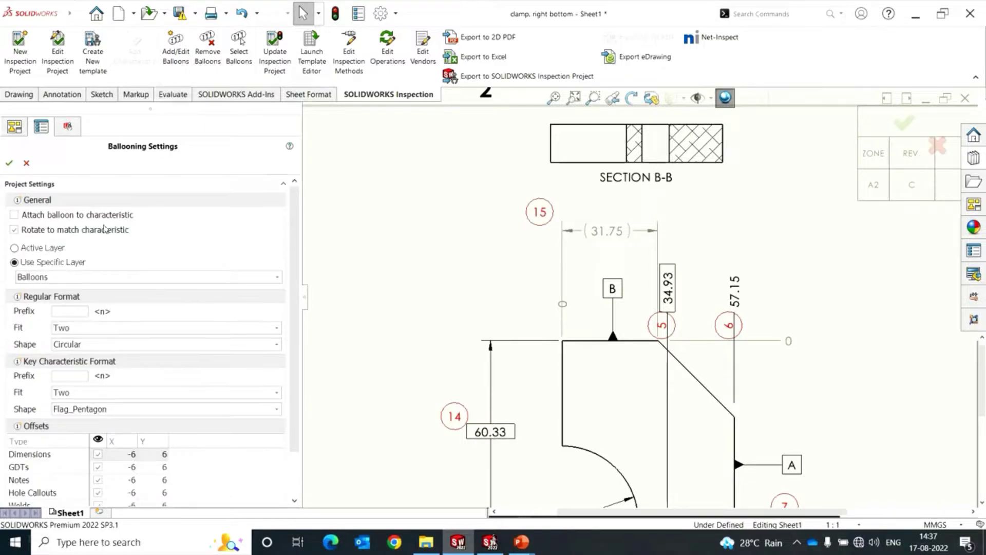
left_click(9, 163)
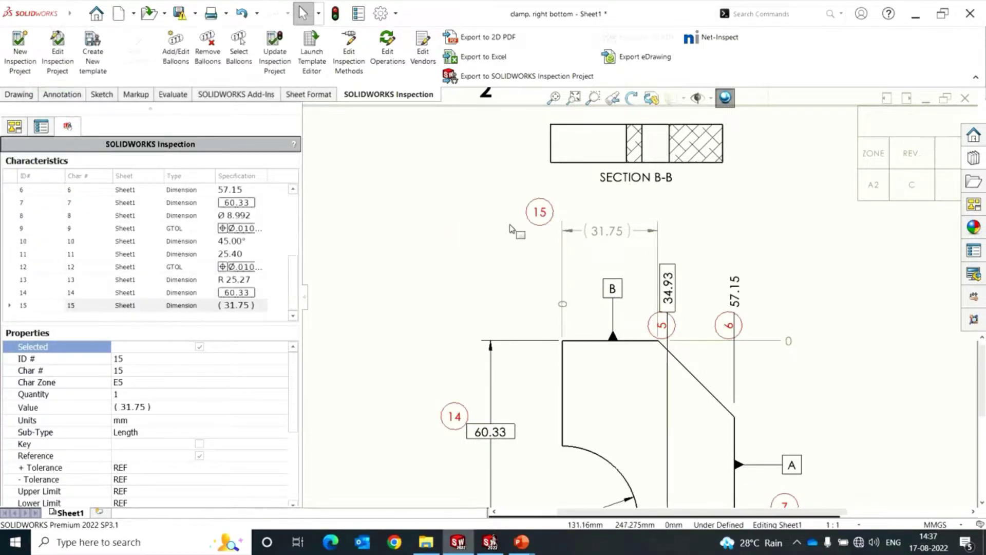
Step: Move balloon 15 slightly downward together with its attached 31.75 reference dimension
mouse_move(547, 220)
left_mouse_down()
mouse_move(542, 251)
mouse_move(550, 236)
left_mouse_up()
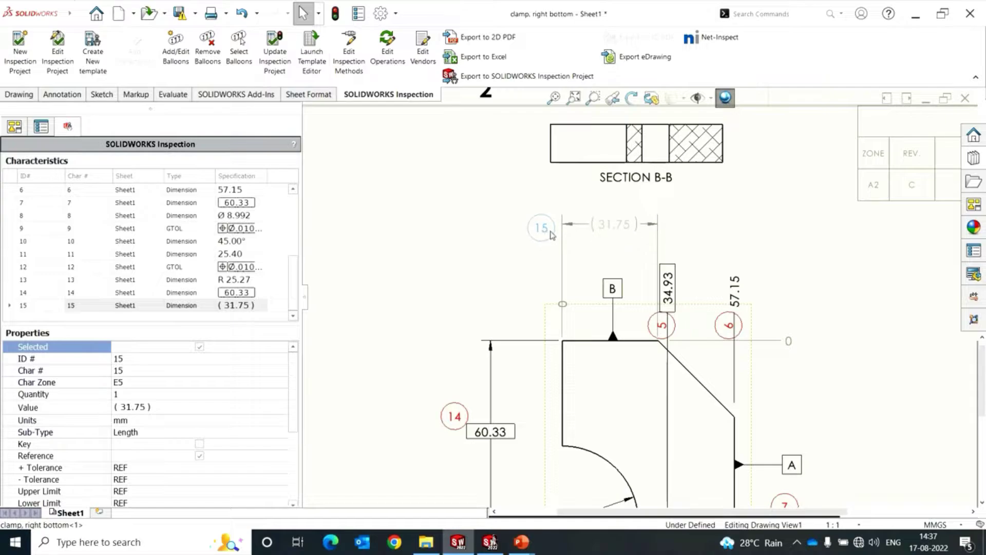
left_click(439, 220)
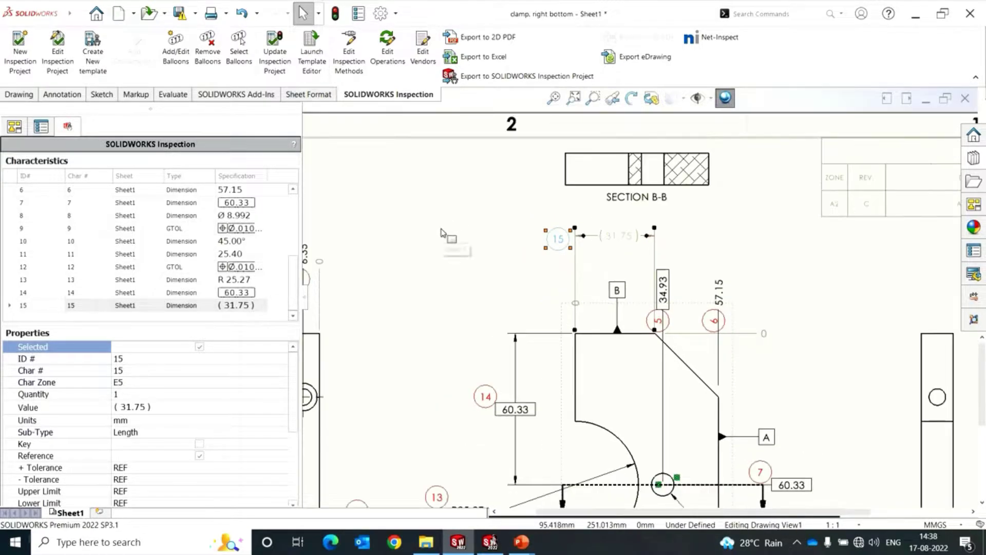
scroll(442, 229, "up", 3)
scroll(657, 245, "down", 3)
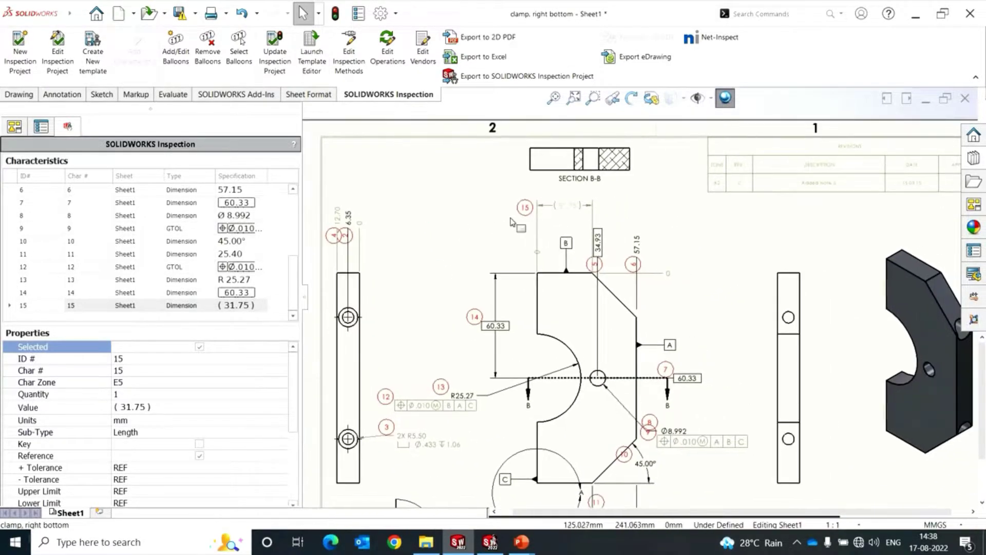
Step: Change the regular balloon format's shape to Hexagon and apply it to the drawing's balloons
left_click(172, 57)
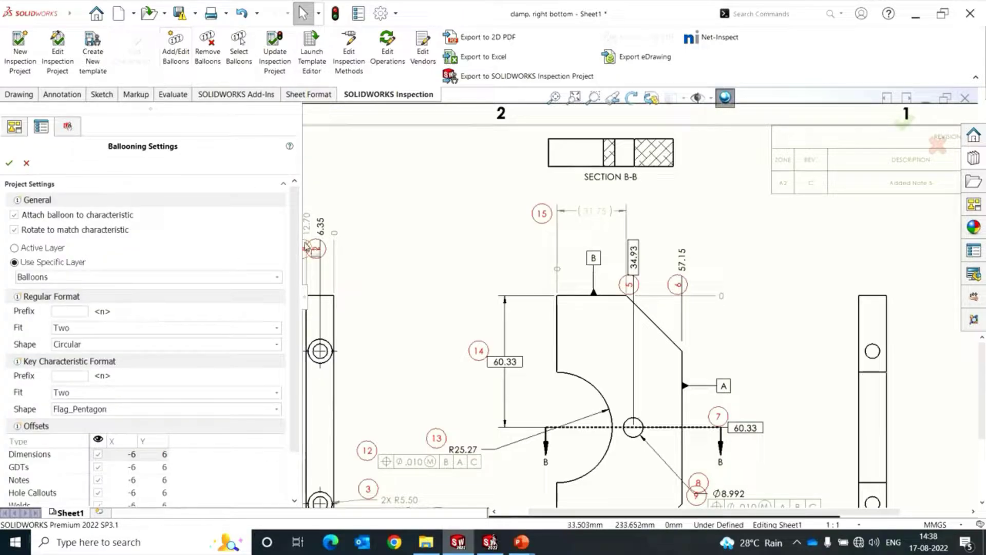
scroll(52, 238, "down", 3)
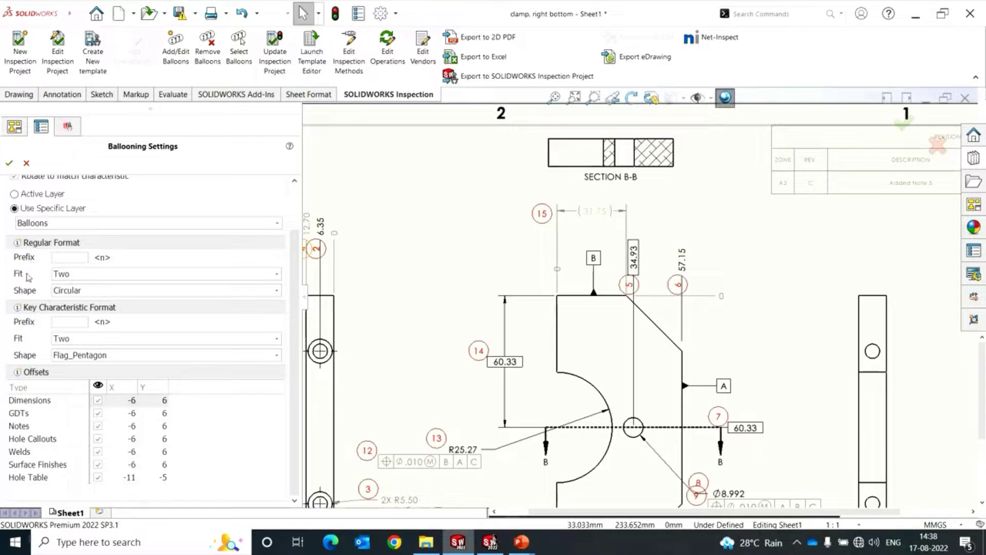
left_click(79, 291)
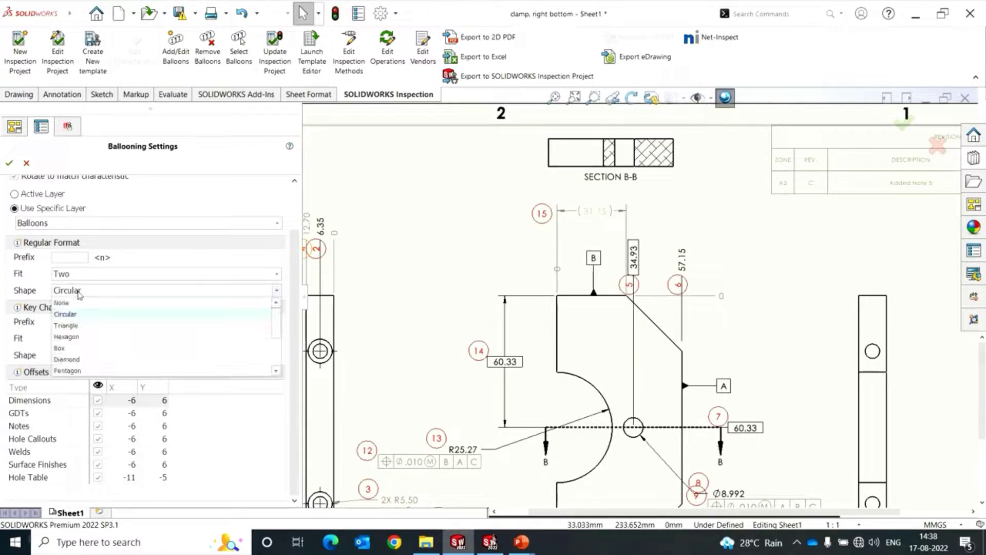
left_click(72, 337)
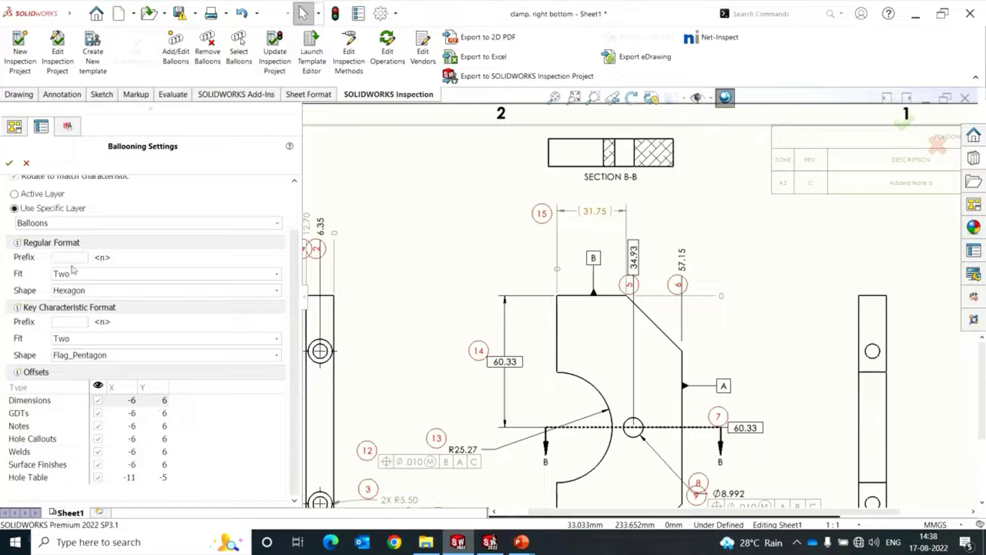
left_click(10, 163)
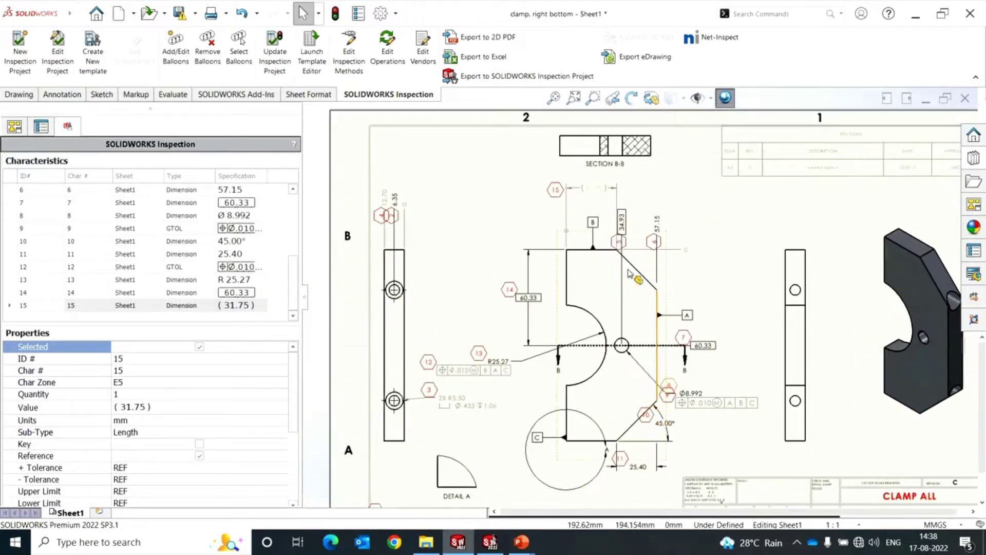
Step: Review the balloon attachment option in the ballooning settings and close the settings
scroll(606, 211, "down", 2)
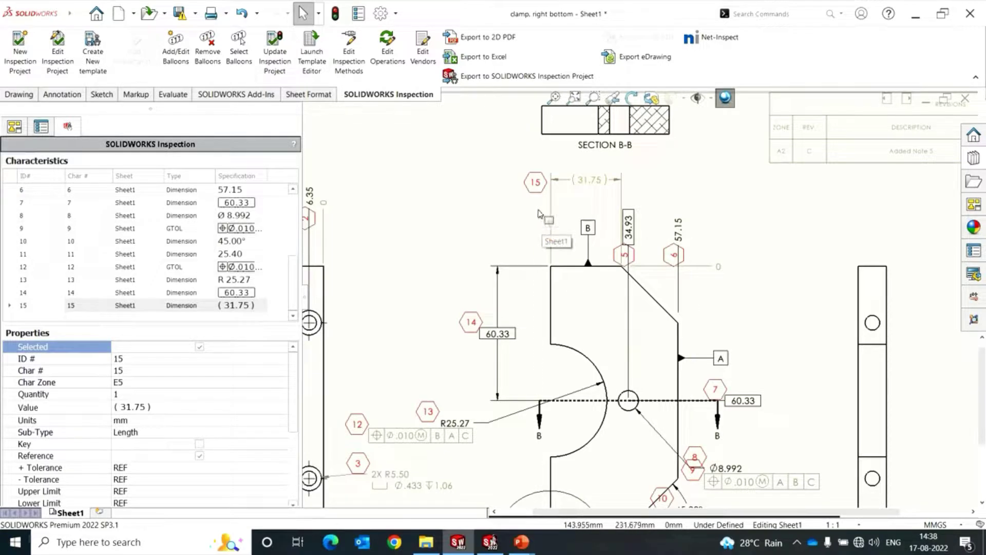
left_click(176, 44)
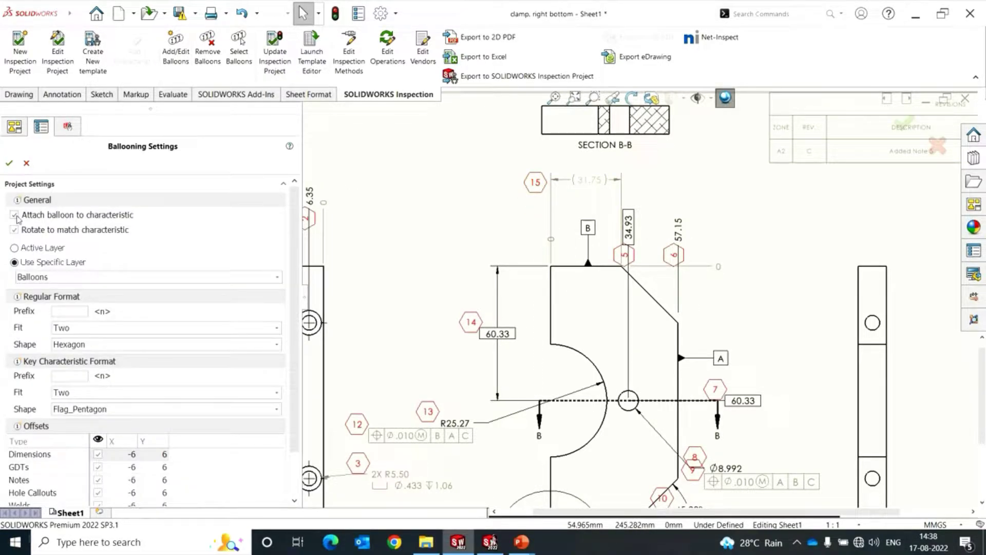
left_click(9, 163)
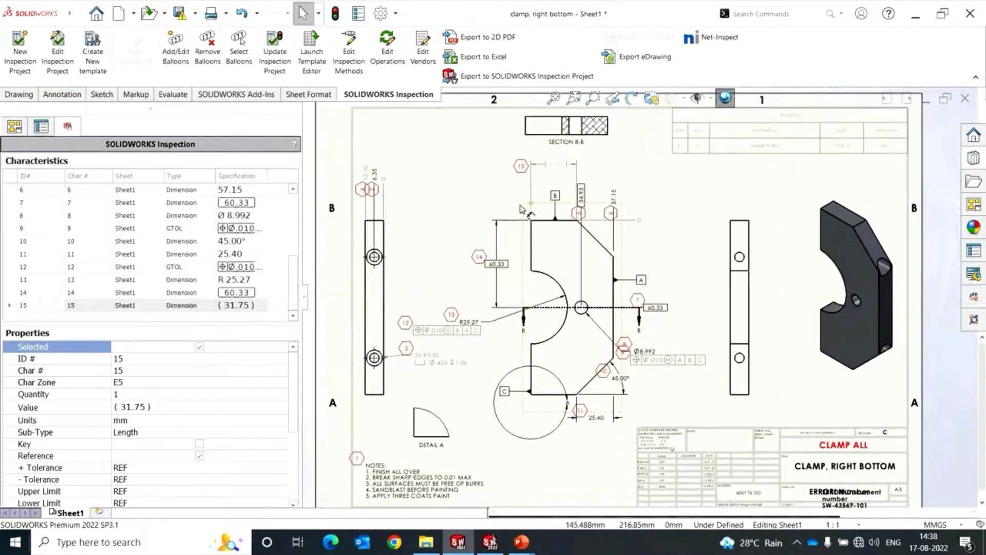
Step: Ungroup characteristics 3.1 and 3.2 of the 2X R5.50 hole callout into separate characteristics
scroll(515, 291, "down", 5)
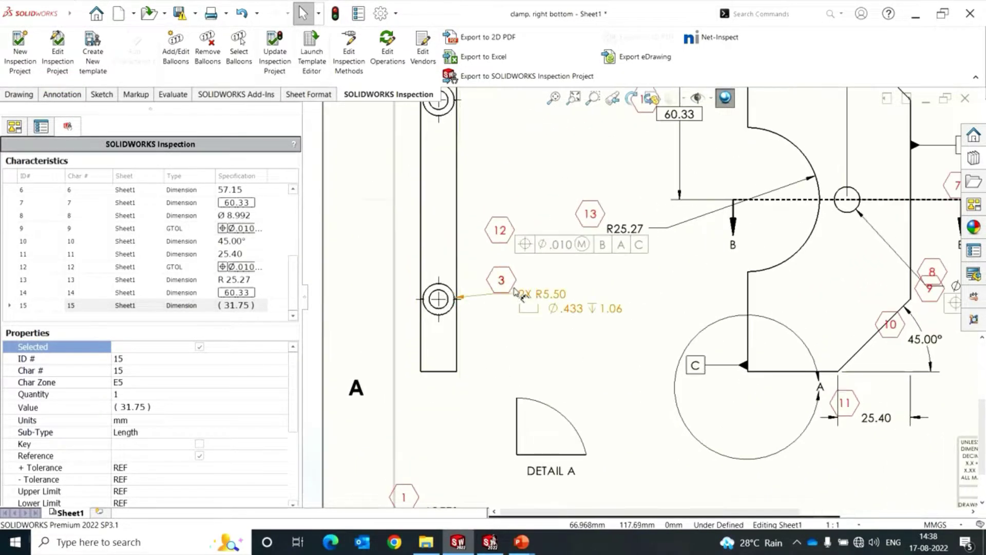
scroll(36, 244, "up", 2)
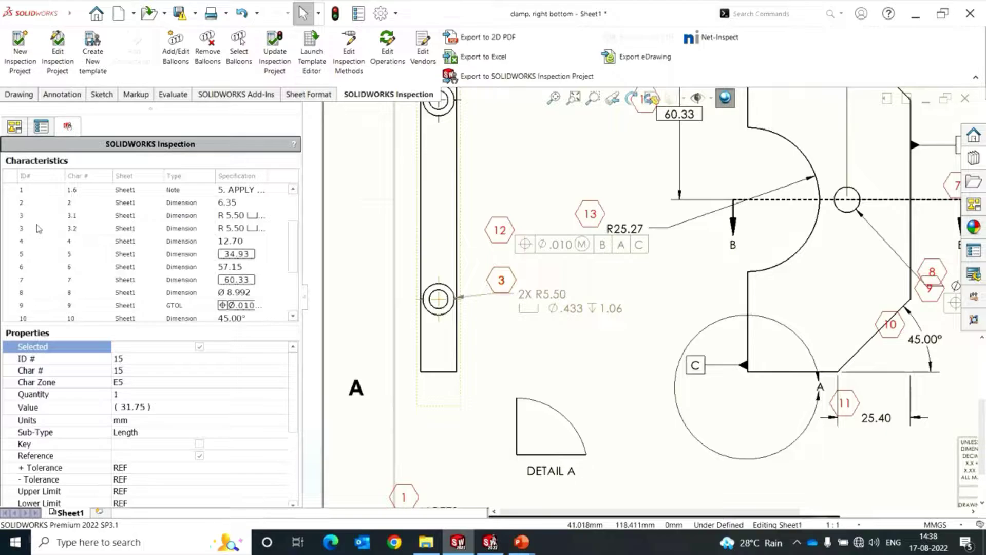
left_click(37, 228)
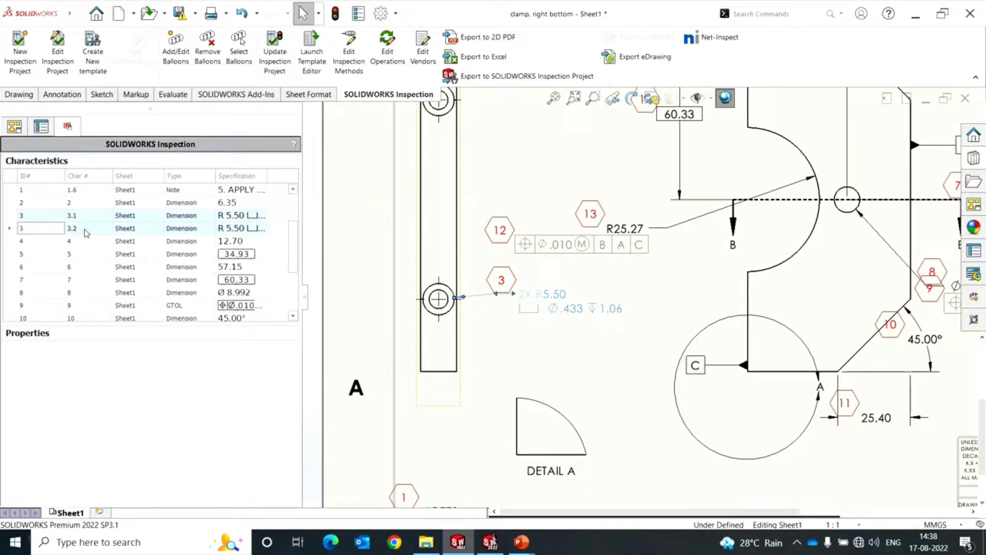
right_click(37, 230)
mouse_move(139, 234)
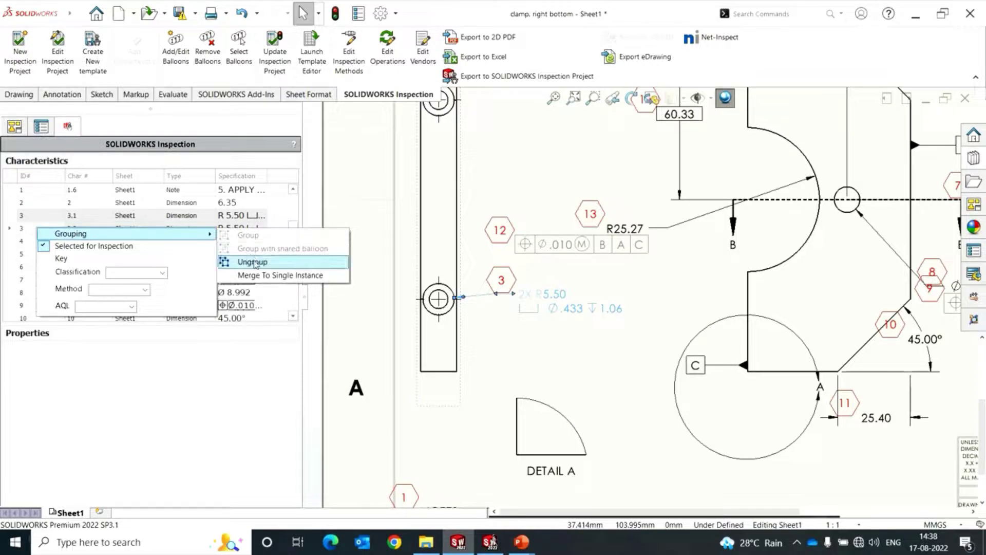
left_click(254, 262)
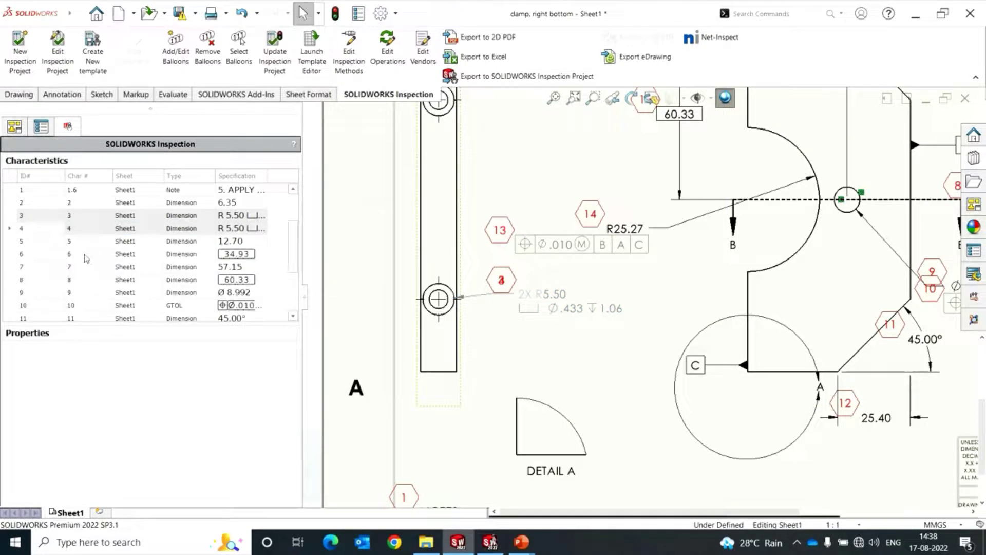
Step: Move balloon 3 straight down off balloon 4, to just below the 2X R5.50 hole callout
left_click_drag(502, 286, 502, 330)
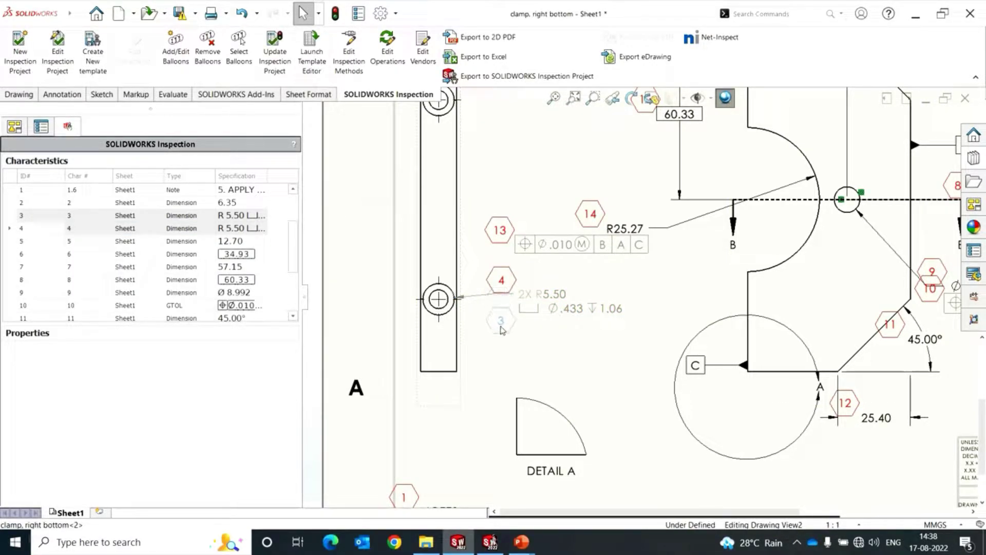
left_click(519, 340)
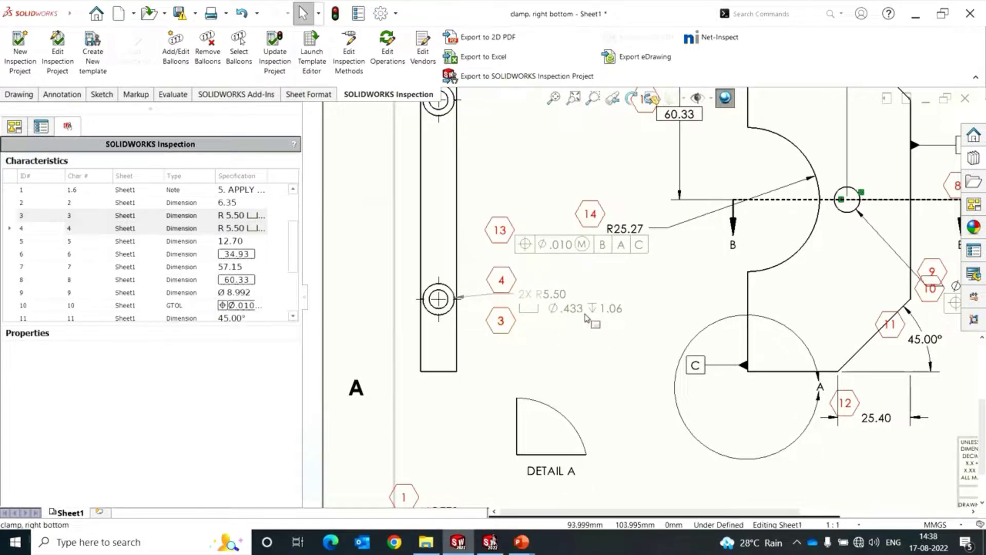
scroll(585, 318, "up", 5)
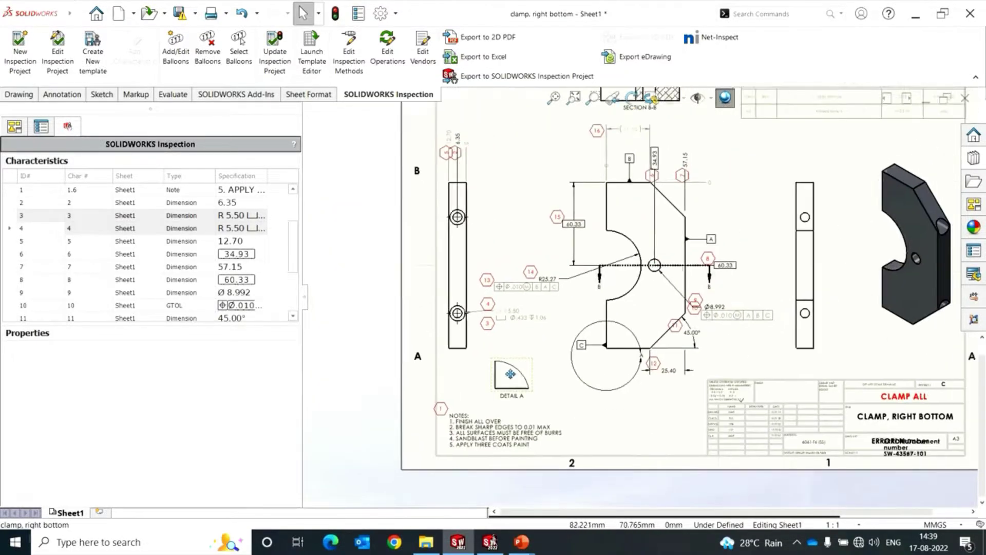
middle_click_drag(510, 374, 494, 387)
Step: Group characteristics 3 and 4 of the 2X R5.50 hole callout with a shared balloon
scroll(488, 251, "down", 5)
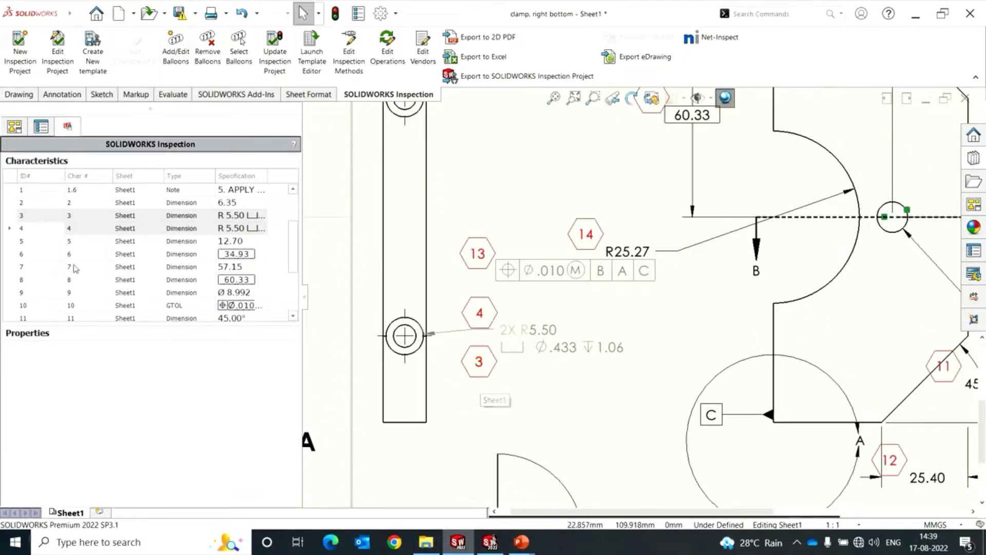
left_click(40, 217)
left_click(41, 229)
right_click(41, 229)
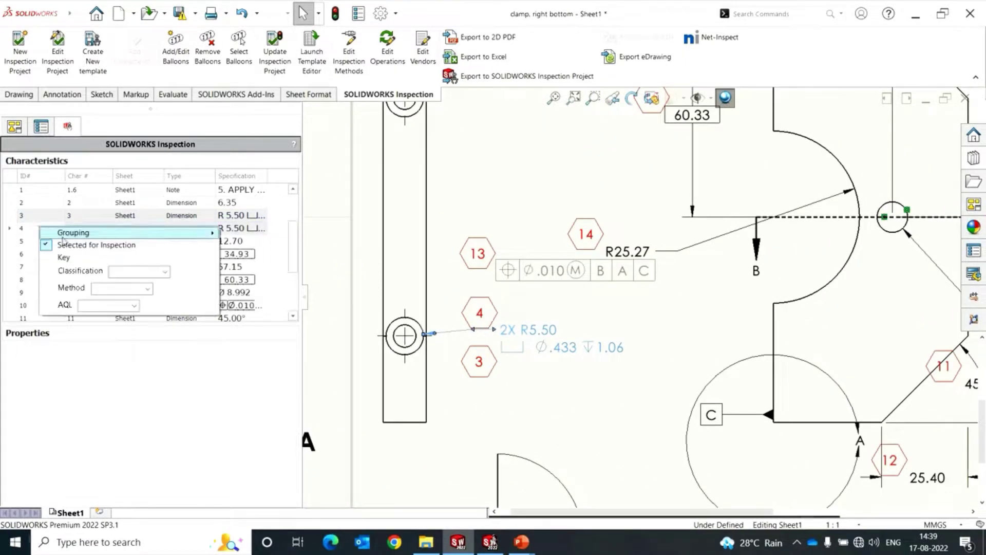
mouse_move(210, 231)
left_click(257, 247)
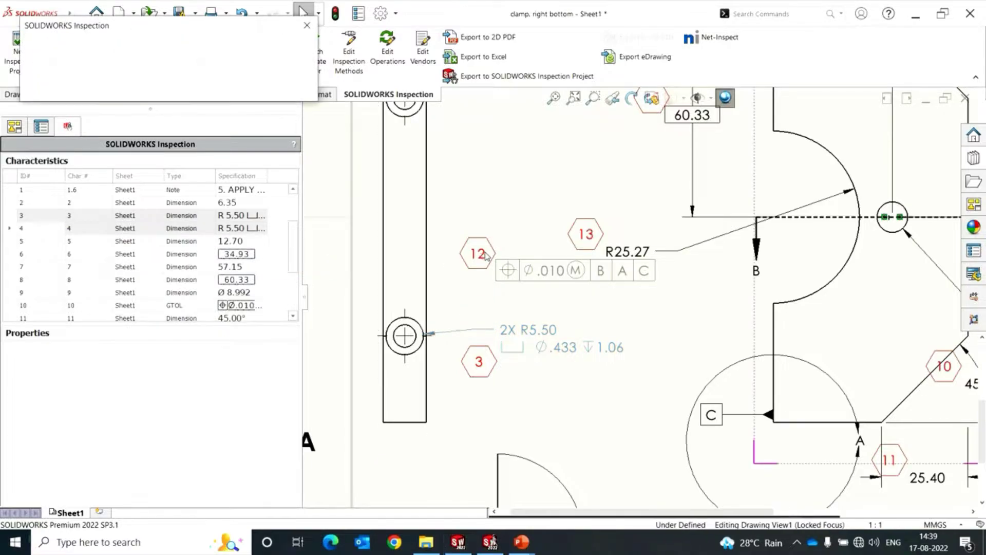
Step: Examine the shared balloon on the 2X R5.50 hole callout and the balloon numbering across the drawing
scroll(617, 388, "up", 3)
scroll(618, 389, "down", 2)
scroll(565, 383, "down", 2)
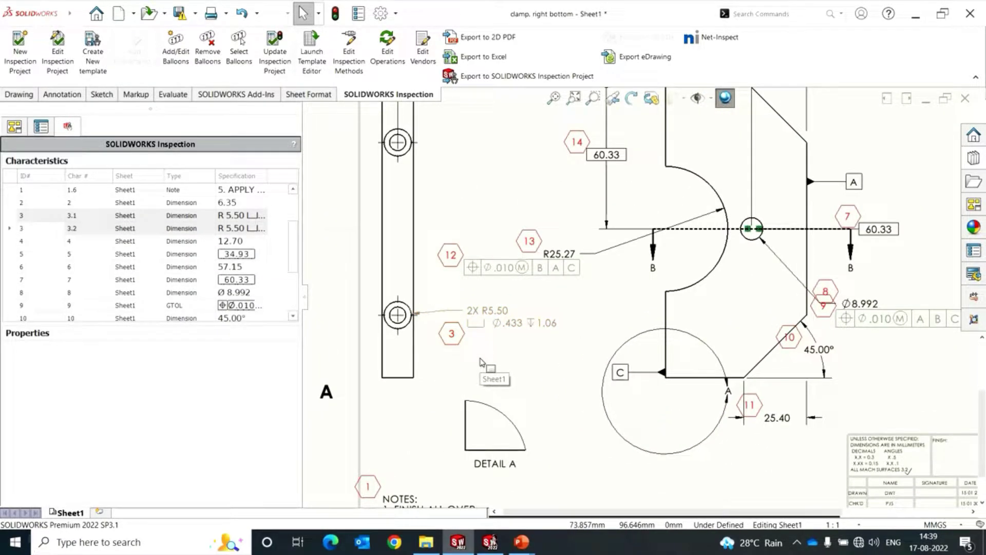
scroll(447, 319, "up", 5)
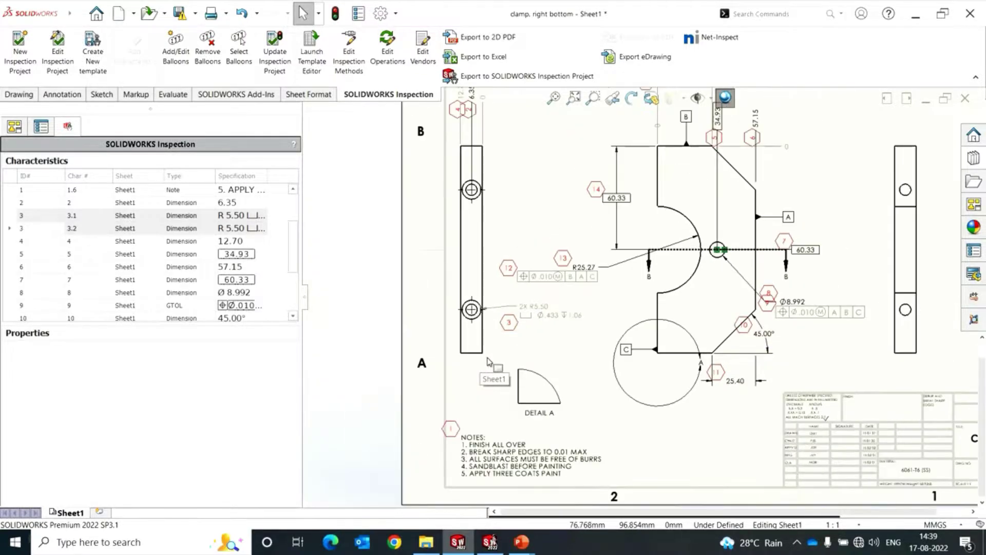
middle_click_drag(416, 282, 400, 282, "ctrl")
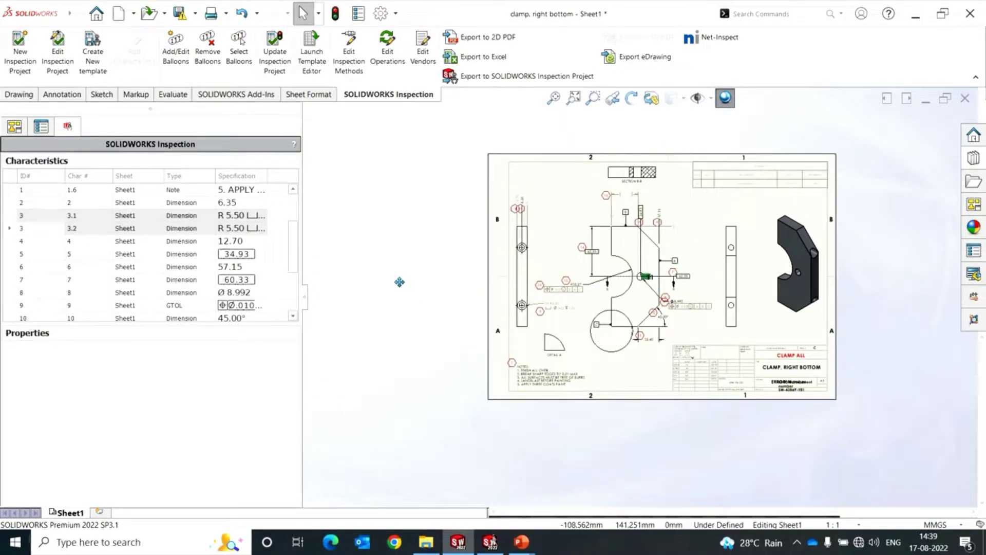
scroll(560, 310, "down", 4)
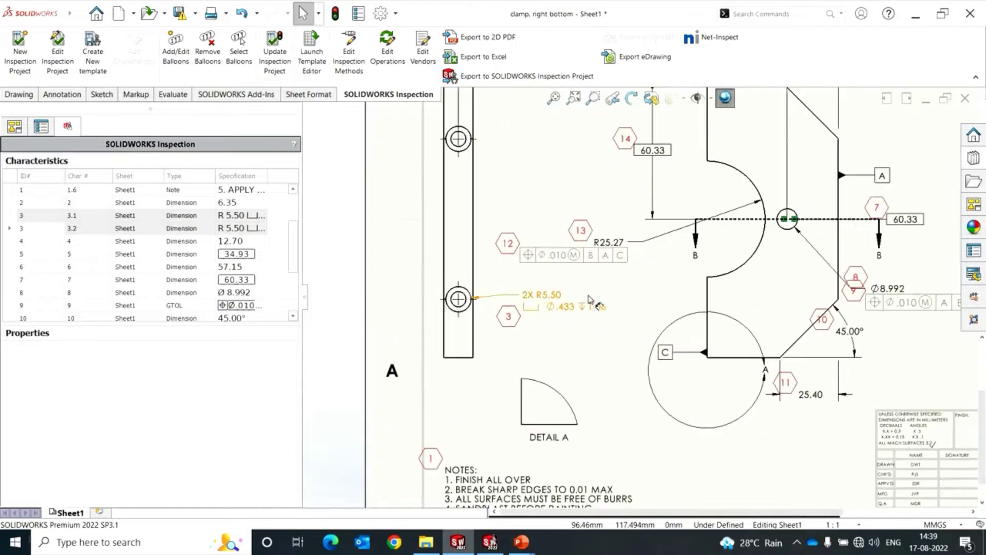
middle_click_drag(637, 293, 571, 340, "ctrl")
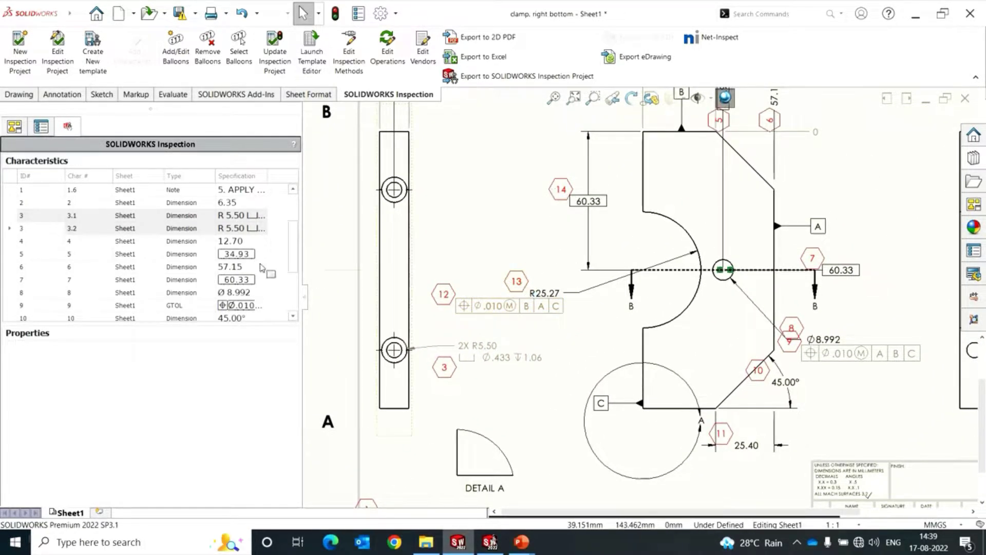
Step: Mark characteristic 13, the R25.27 dimension, as a key characteristic
scroll(236, 256, "down", 2)
scroll(30, 286, "down", 1)
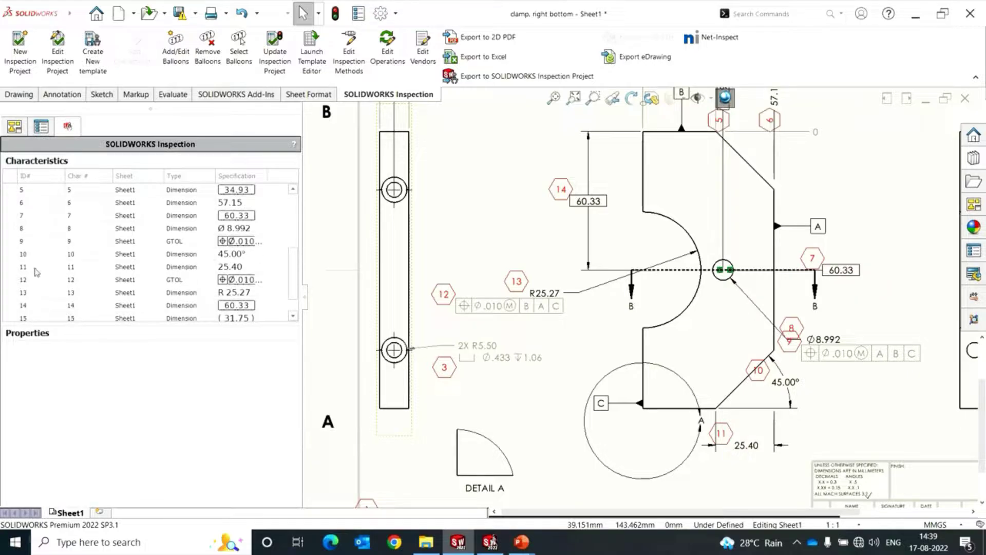
left_click(34, 290)
left_click(200, 443)
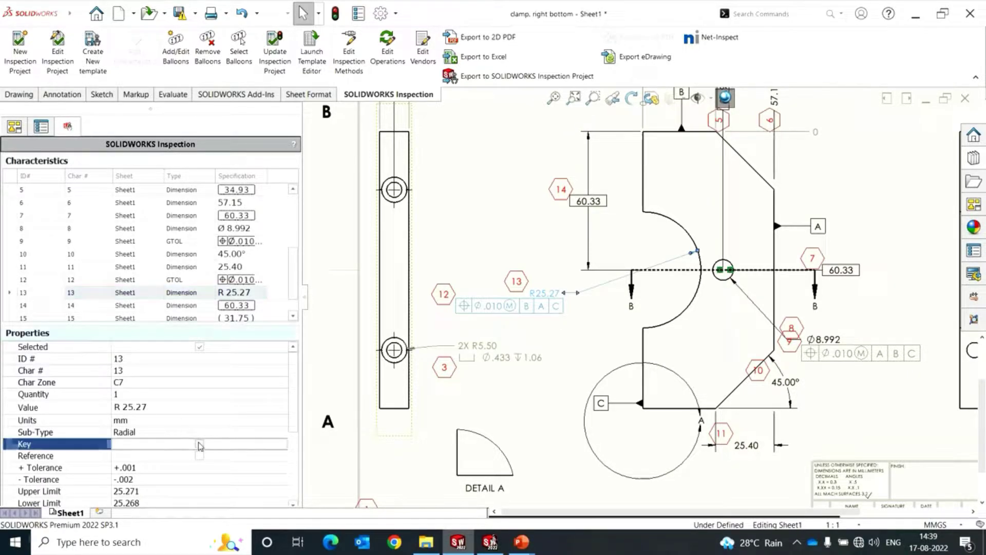
scroll(561, 286, "down", 2)
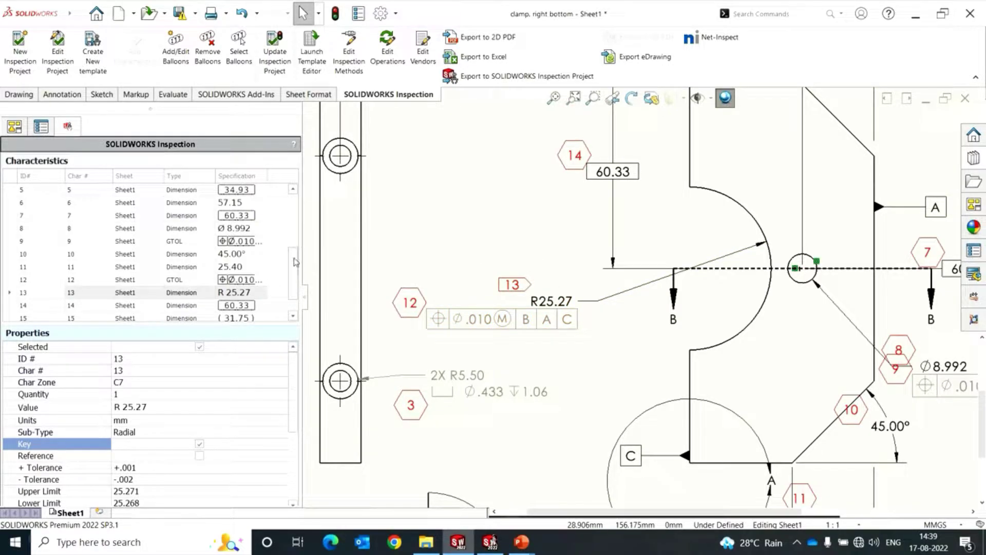
Step: Mark characteristic 14, the basic 60.33 length dimension, as a key characteristic
left_click_drag(296, 262, 296, 266)
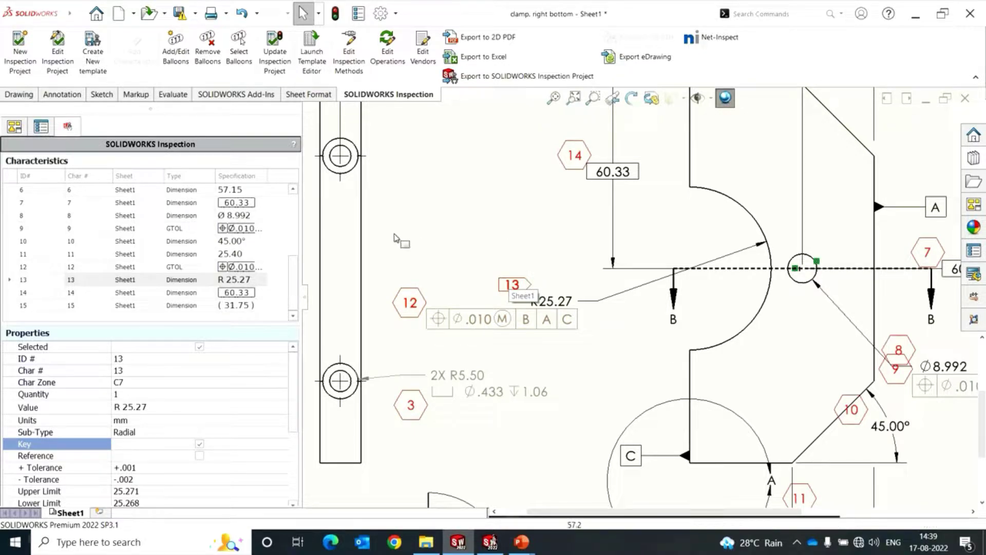
left_click(51, 293)
left_click(200, 443)
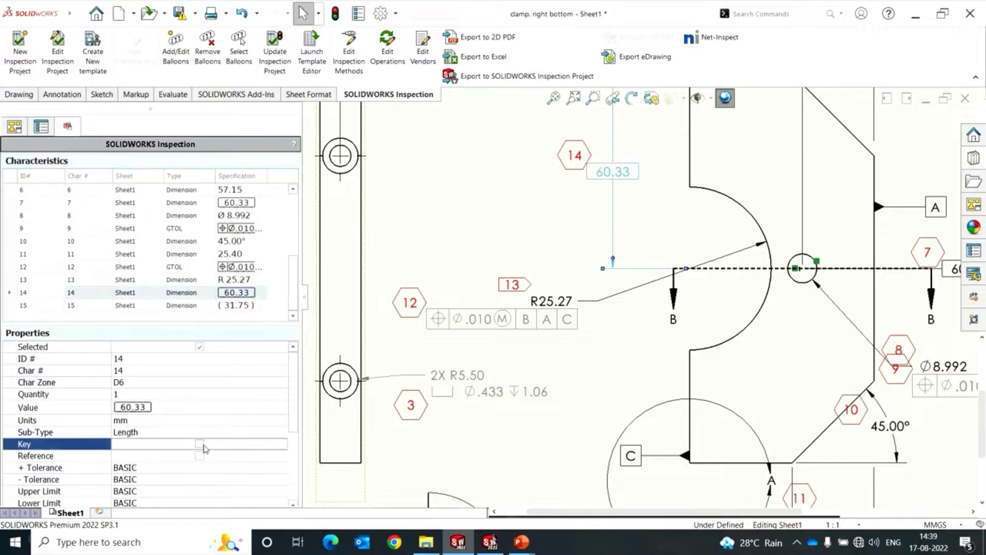
scroll(483, 198, "up", 6)
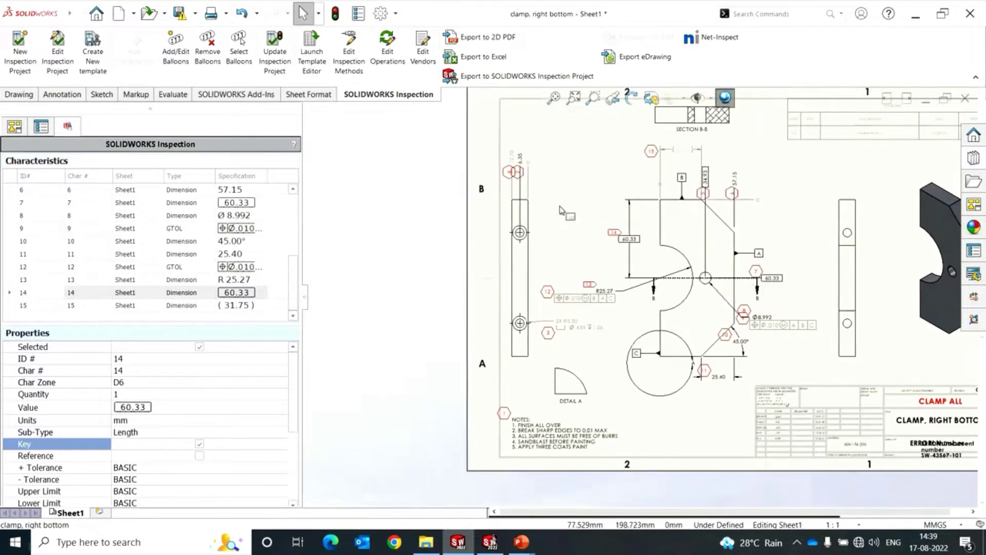
scroll(629, 231, "down", 3)
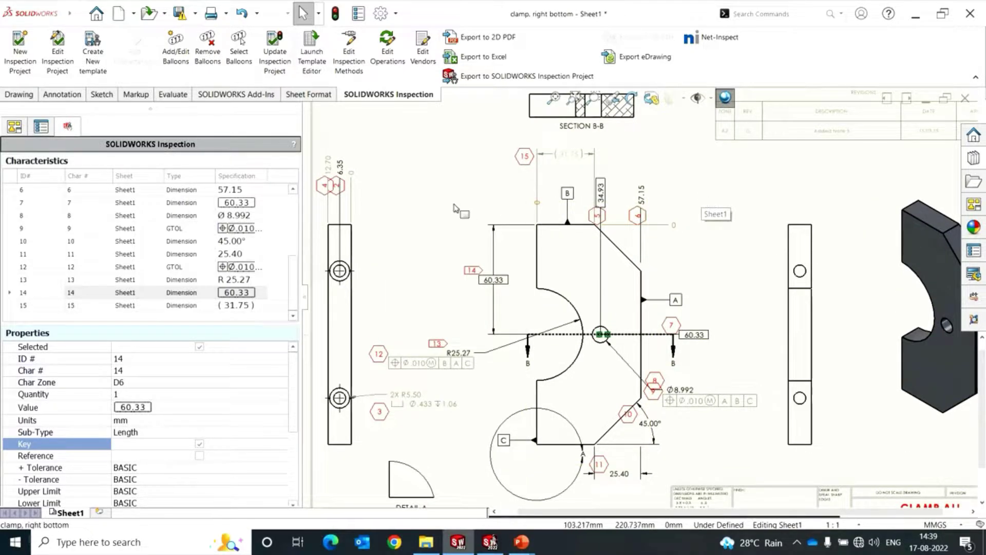
Step: Set the operation of characteristic 6, the 57.15 dimension, to Milling
left_click_drag(296, 259, 288, 208)
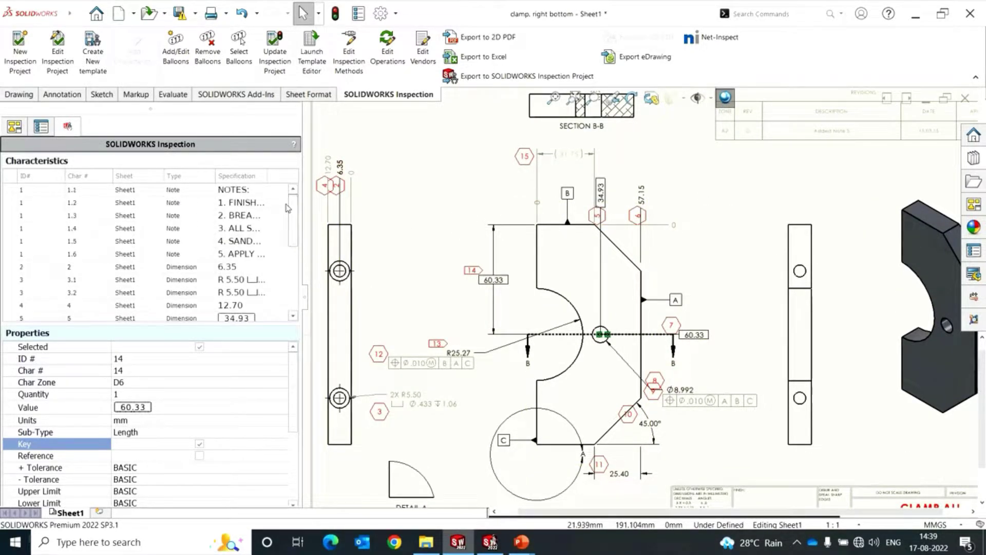
scroll(472, 208, "down", 1)
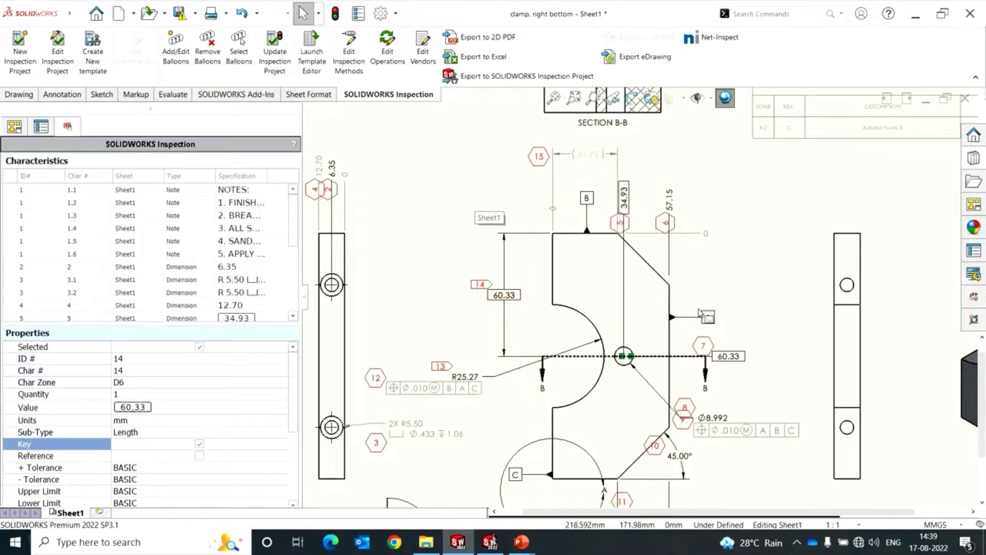
middle_click_drag(730, 284, 728, 259)
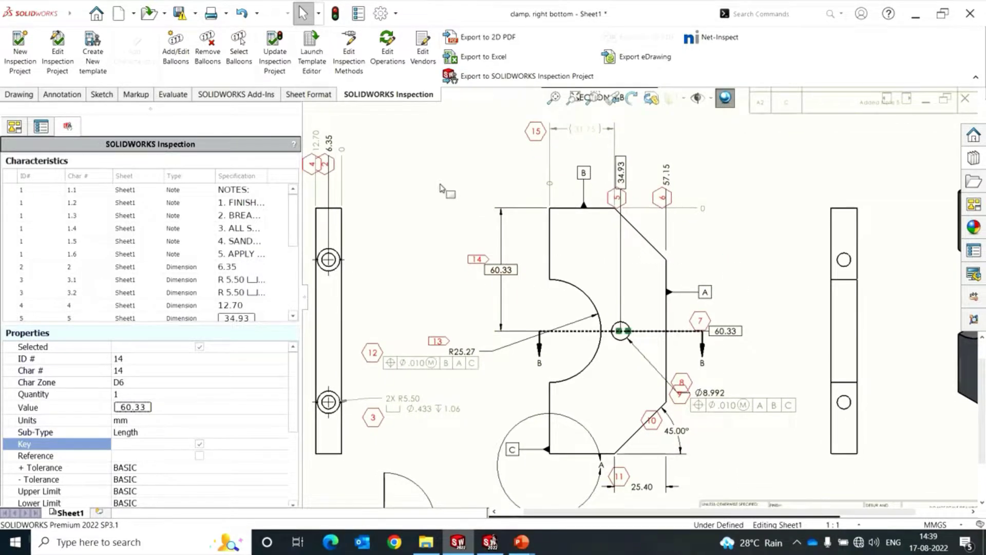
middle_click_drag(441, 188, 448, 162)
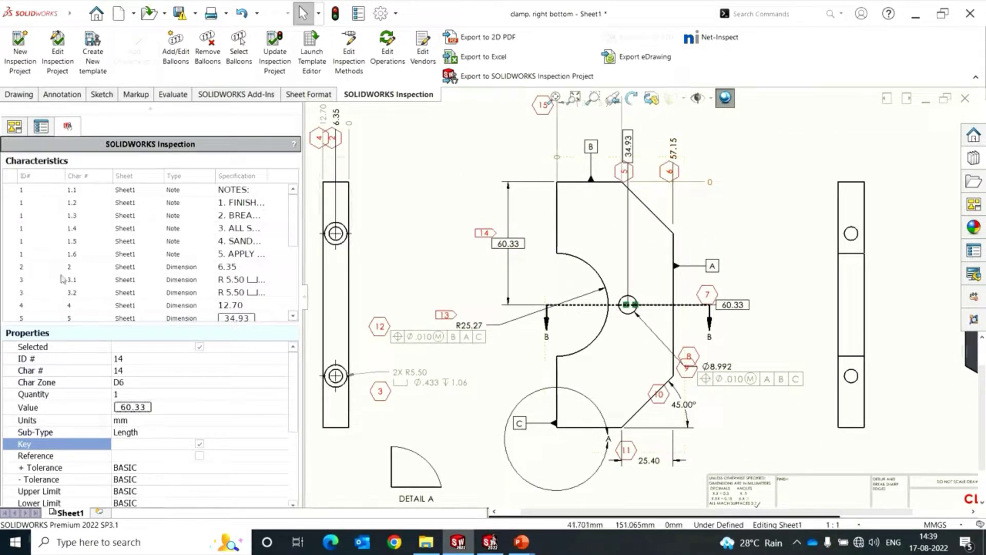
scroll(51, 298, "down", 2)
left_click(41, 301)
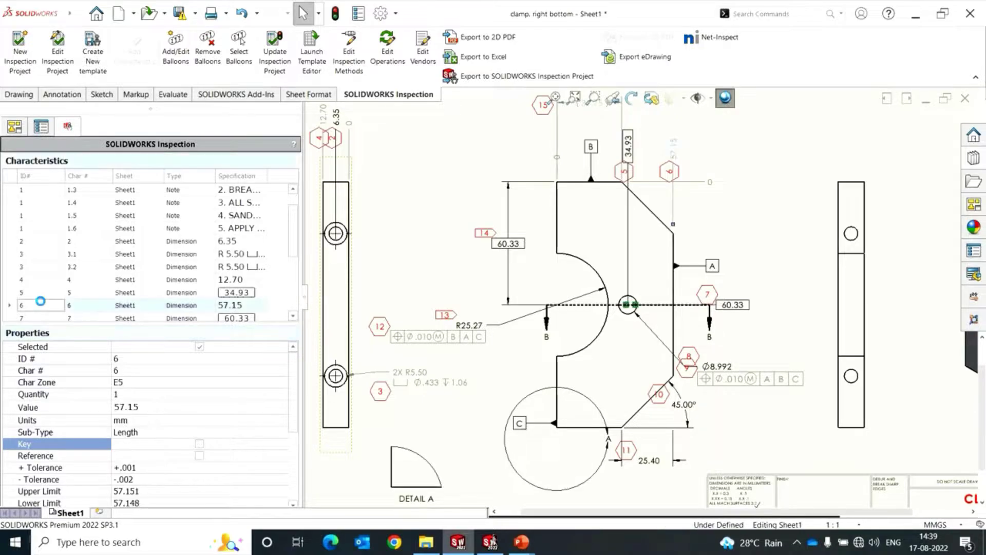
left_click_drag(299, 370, 293, 437)
left_click(274, 400)
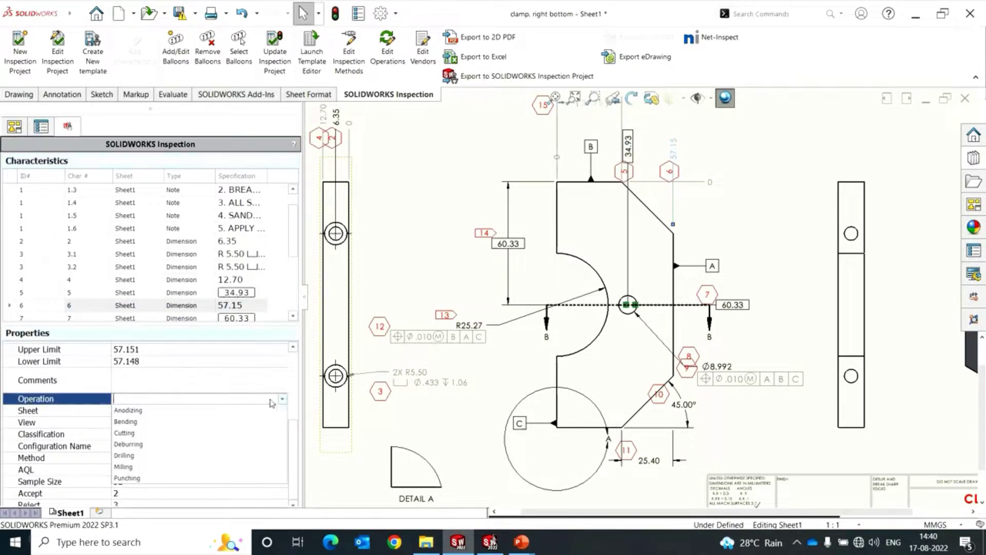
left_click(128, 467)
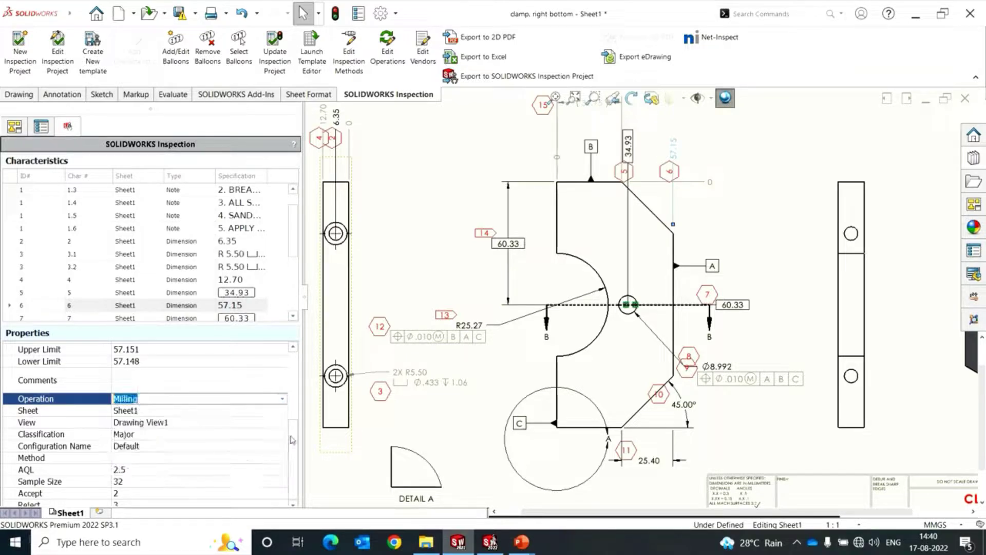
Step: Set the inspection method of characteristic 6, the 57.15 dimension, to Digital Calipers
left_click(246, 446)
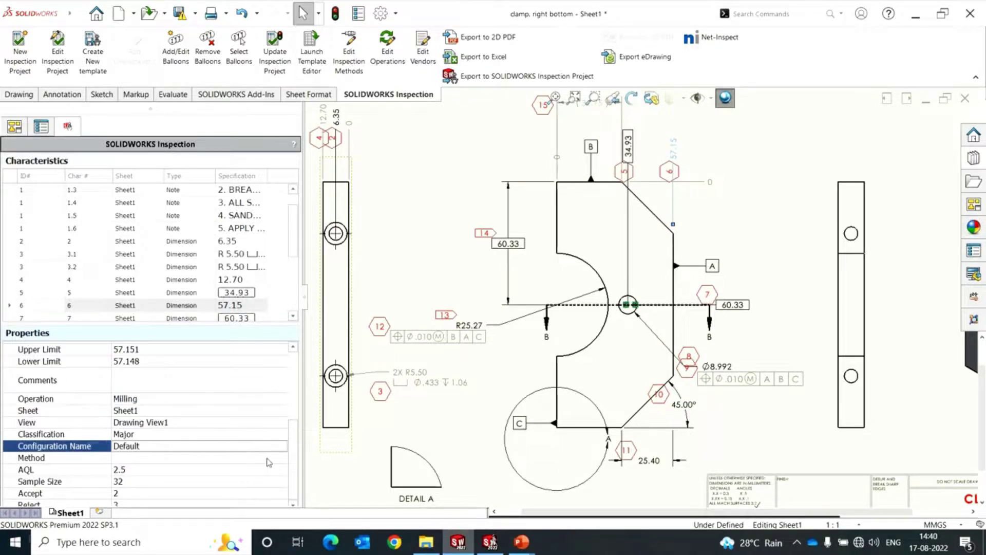
left_click(283, 458)
left_click(284, 458)
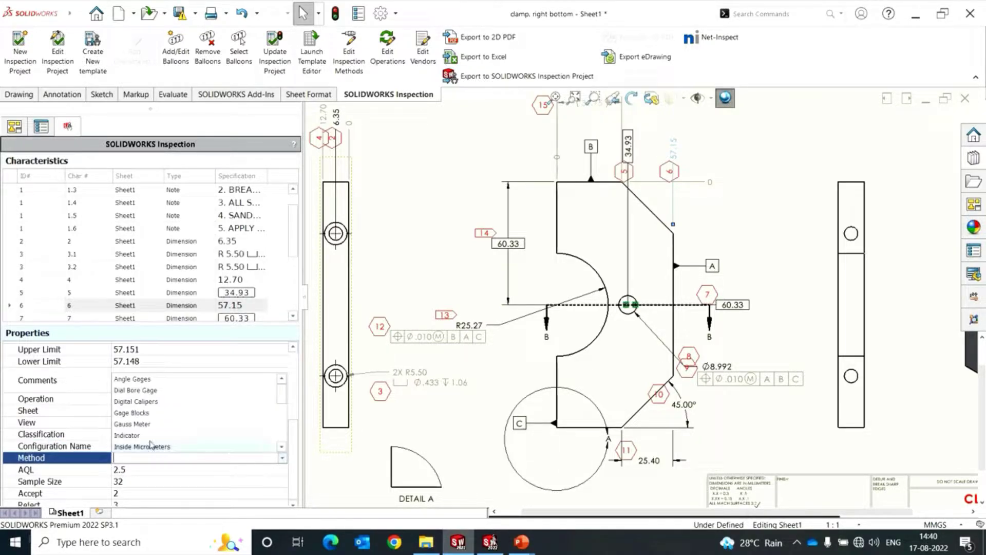
left_click(142, 404)
left_click(403, 237)
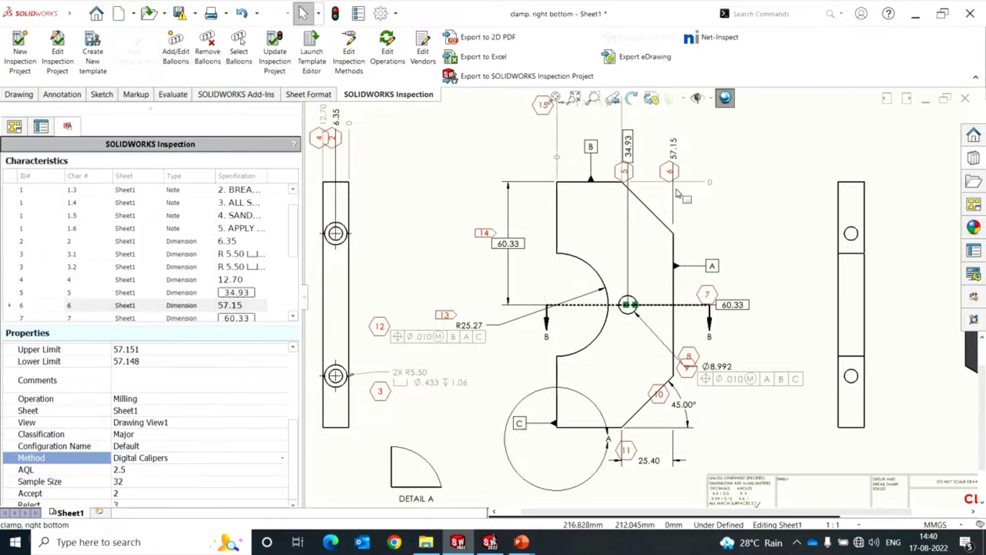
scroll(639, 209, "up", 2)
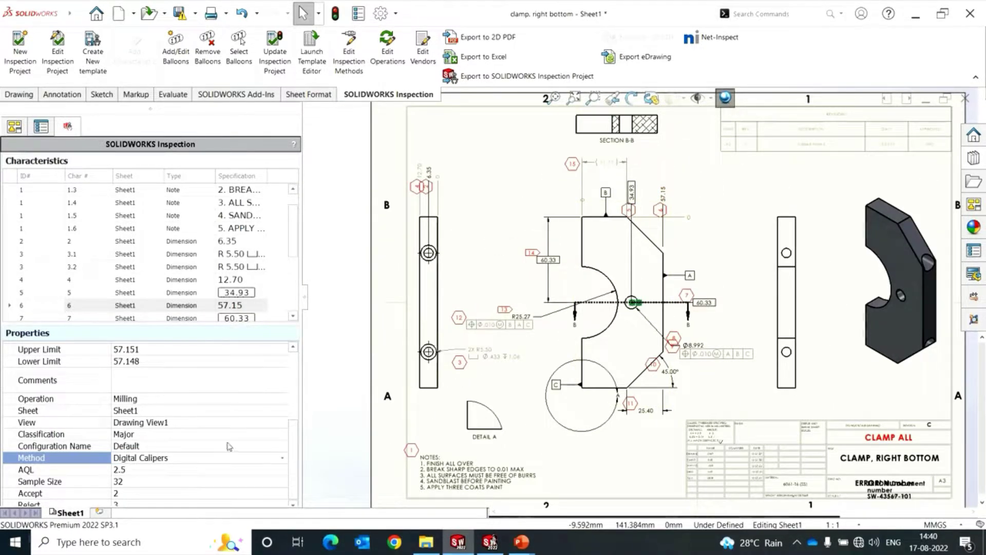
middle_click(310, 324)
middle_click(310, 324)
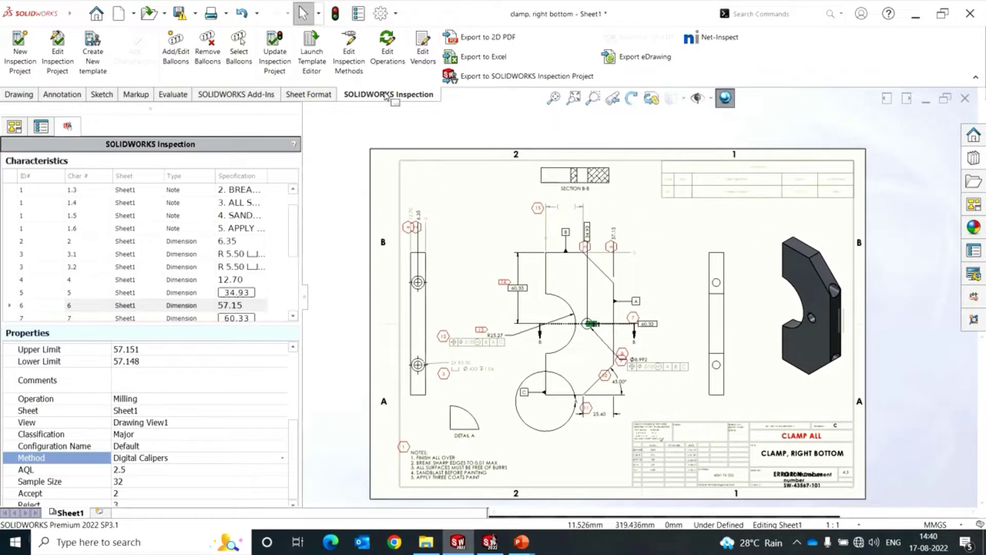
Step: Review the predefined vendor, operation and inspection method lists, closing each without changes
left_click(423, 57)
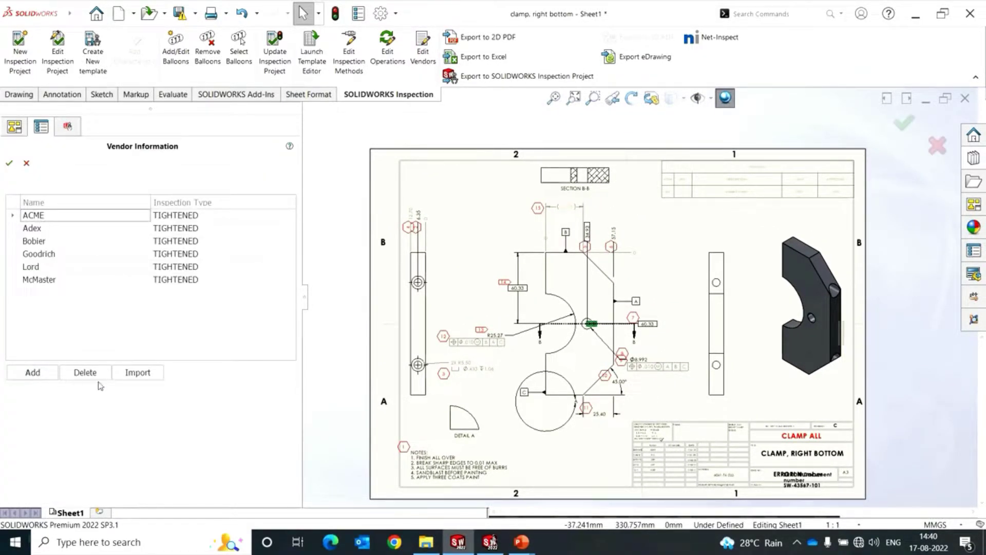
left_click(26, 163)
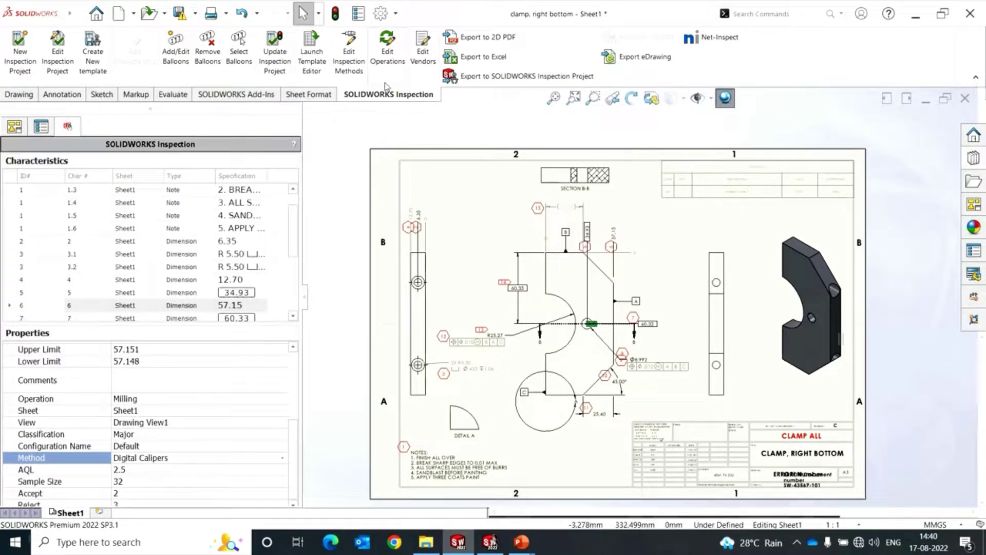
left_click(395, 49)
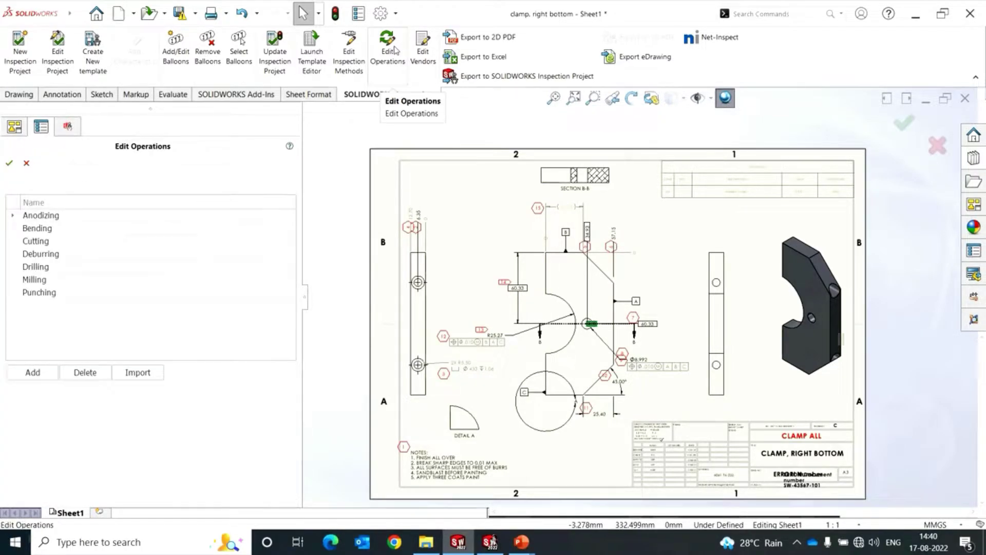
left_click(26, 162)
left_click(349, 57)
scroll(86, 266, "down", 1)
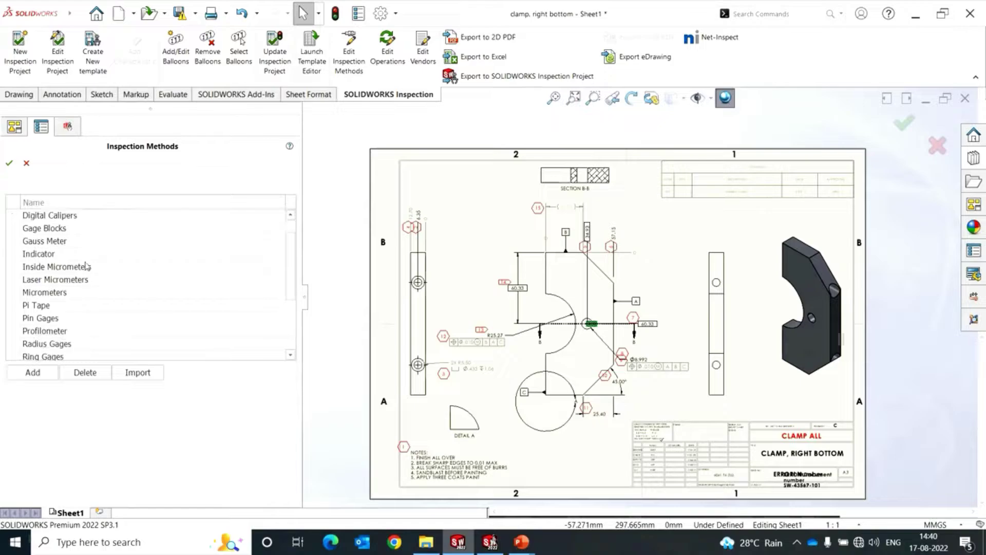
scroll(86, 267, "down", 1)
scroll(87, 266, "up", 2)
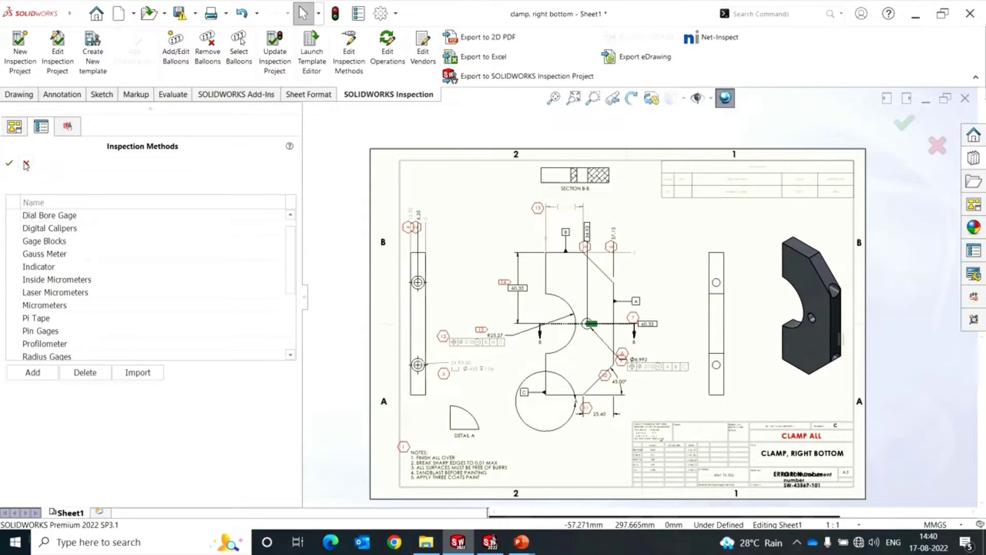
left_click(26, 163)
Step: Assign the Digital Calipers method to characteristics 2, 4, 5, 6, 7 and 11 together
scroll(557, 411, "down", 2)
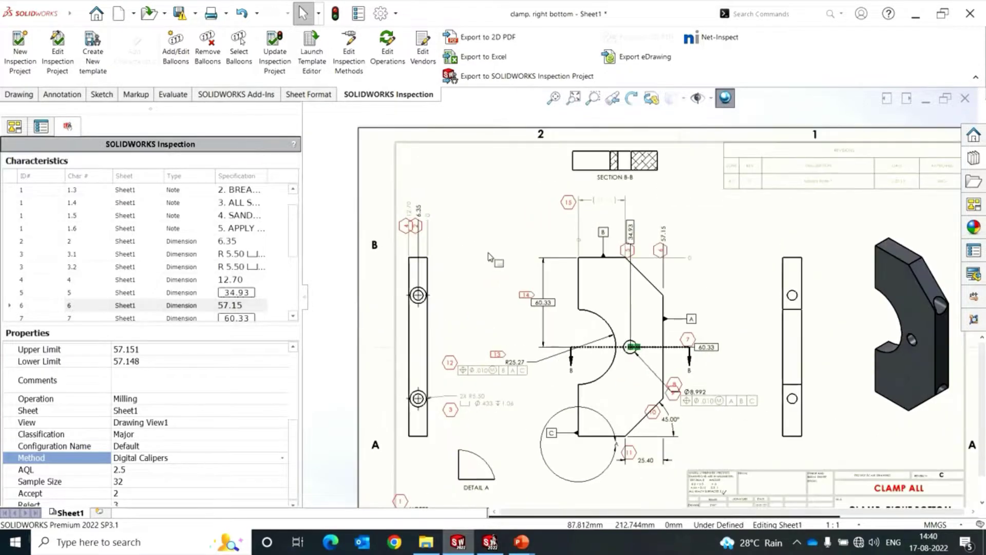
scroll(453, 207, "up", 3)
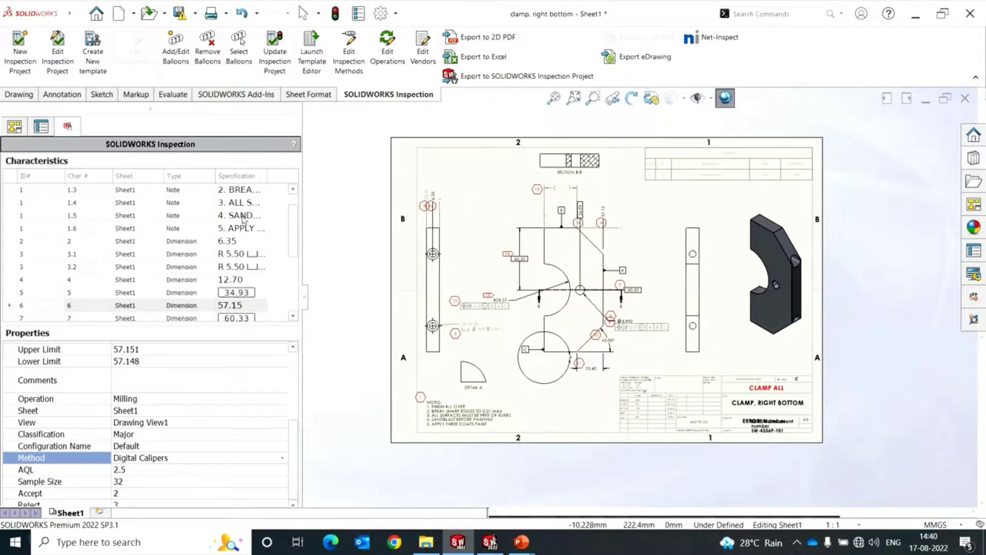
scroll(584, 260, "down", 2)
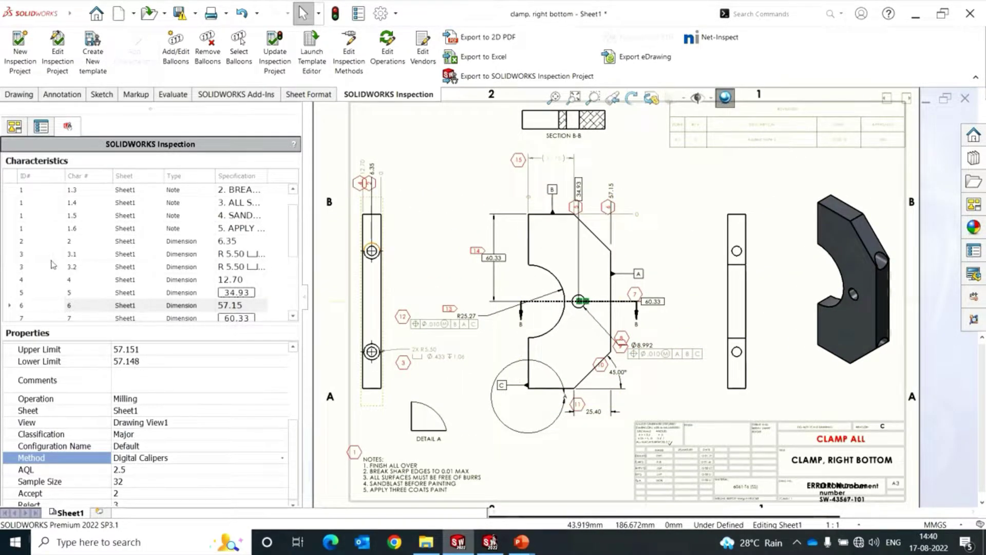
scroll(51, 265, "down", 1)
left_click(37, 229)
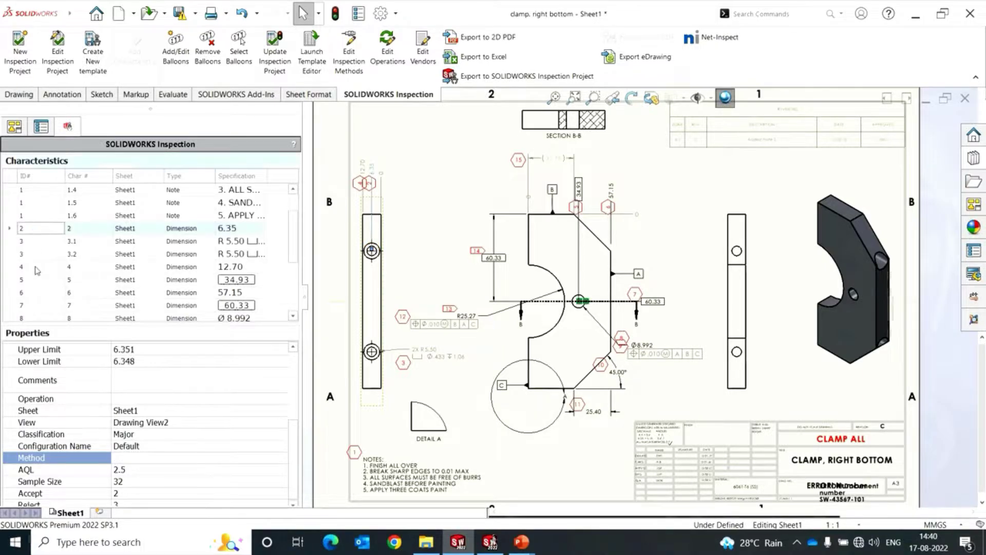
left_click(36, 268, "ctrl")
left_click(37, 282, "ctrl")
left_click(38, 293, "ctrl")
scroll(42, 288, "down", 5)
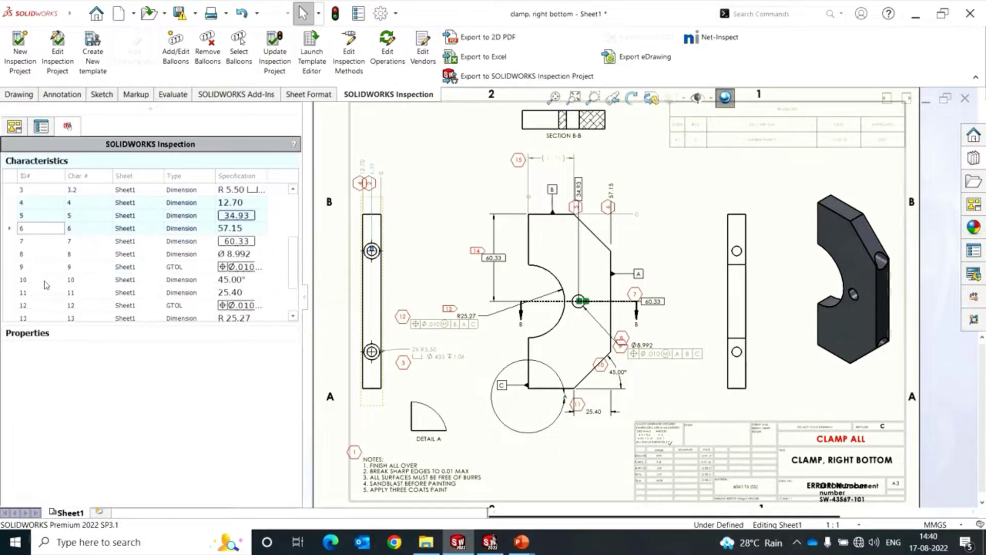
left_click(41, 243, "ctrl")
scroll(41, 244, "down", 2)
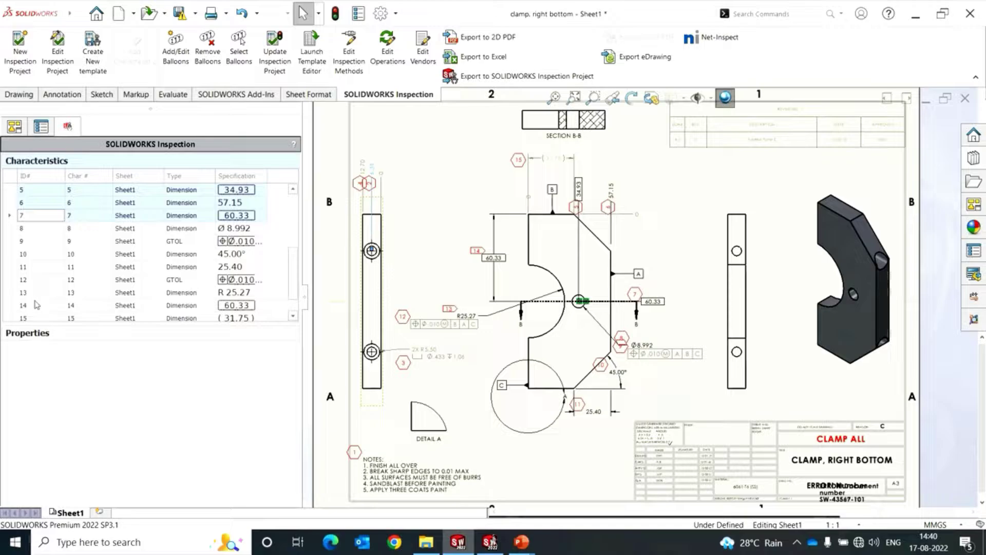
left_click(38, 267, "ctrl")
right_click(37, 268)
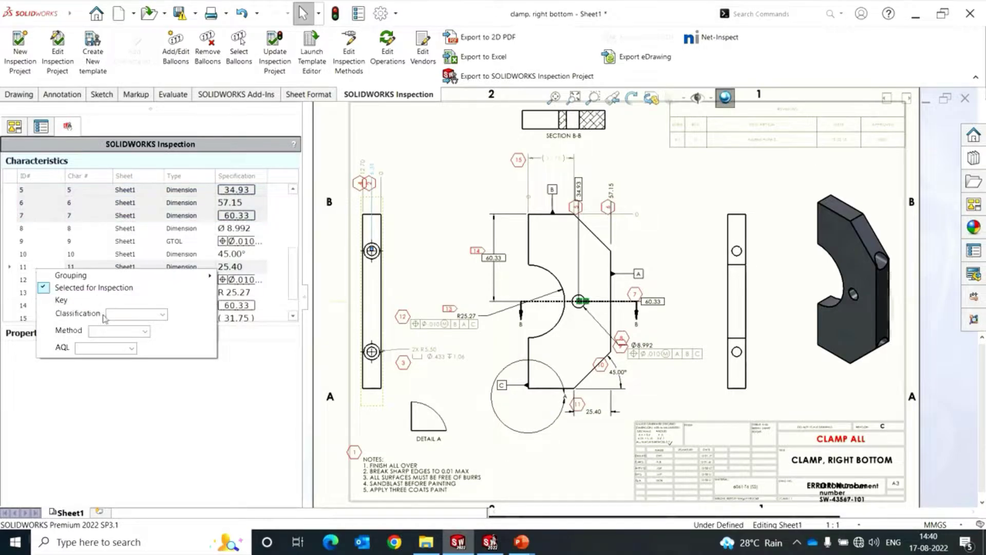
left_click(145, 331)
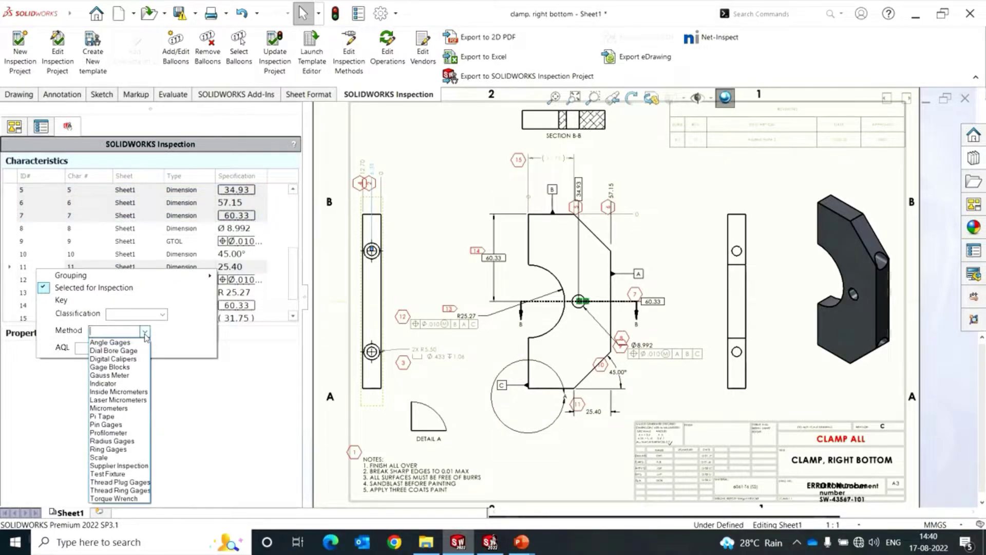
left_click(117, 364)
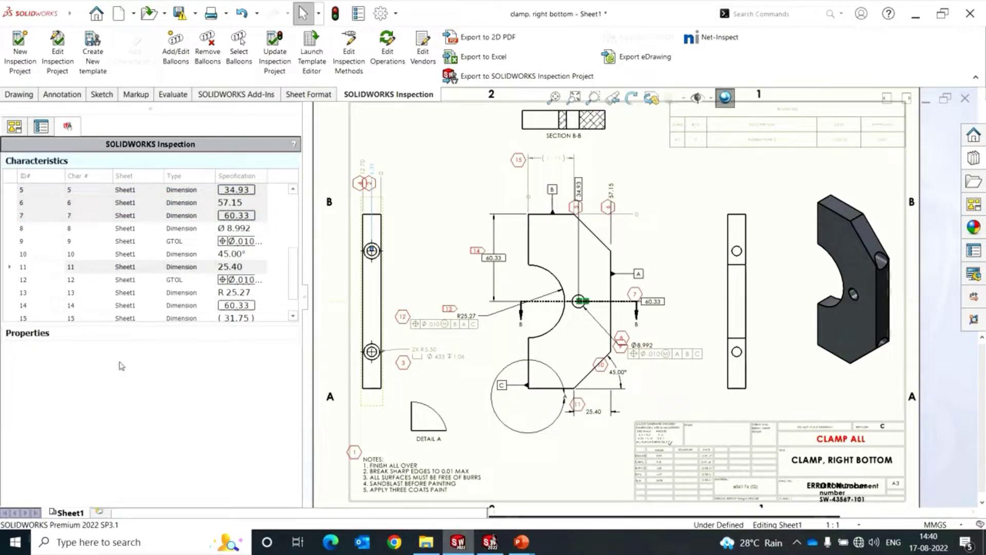
Step: Rebuild the clamp drawing and look over the ballooned sheet
left_click(342, 18)
scroll(487, 220, "up", 3)
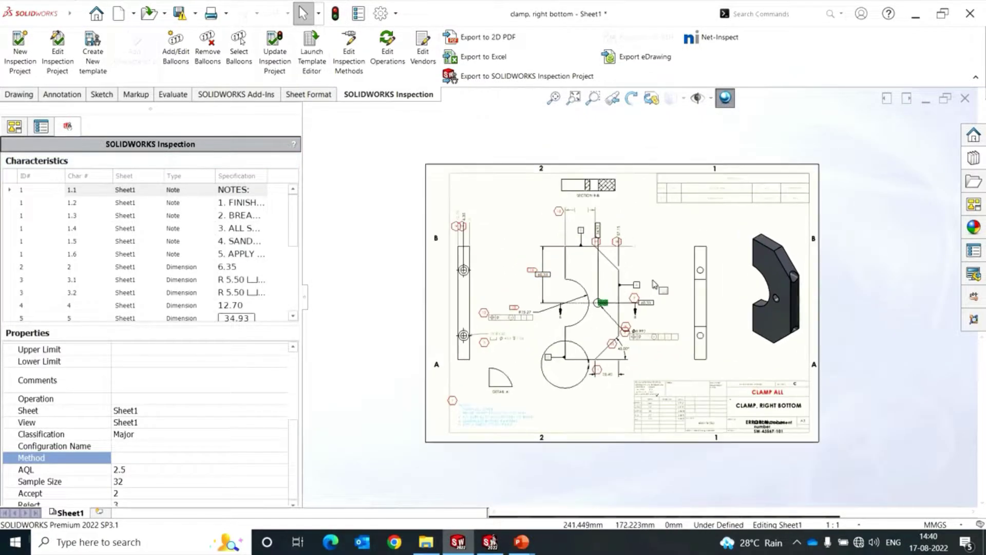
scroll(653, 284, "down", 2)
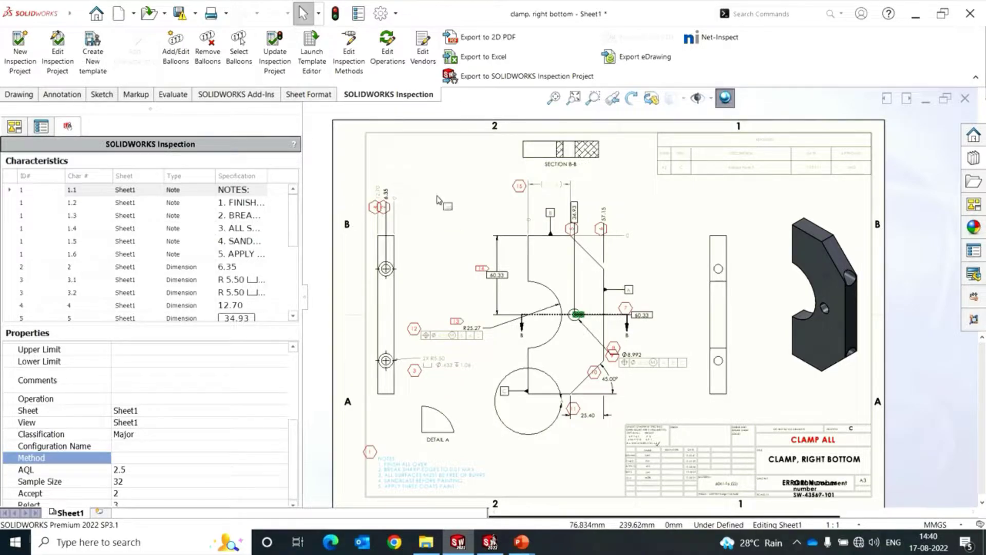
scroll(493, 226, "up", 3)
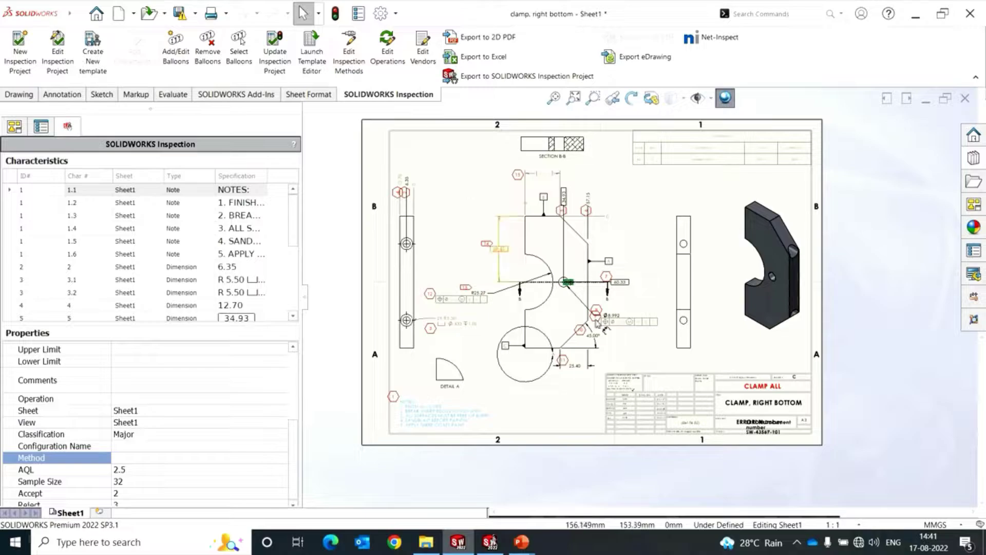
scroll(559, 224, "down", 3)
Step: Open the clamp's part model from the main drawing view and save the part
left_click(613, 234)
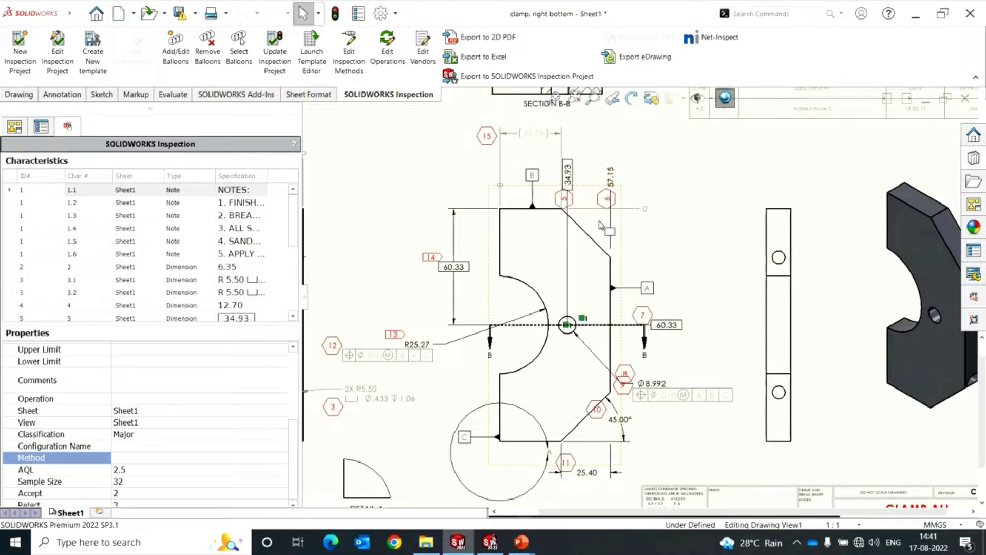
left_click(631, 196)
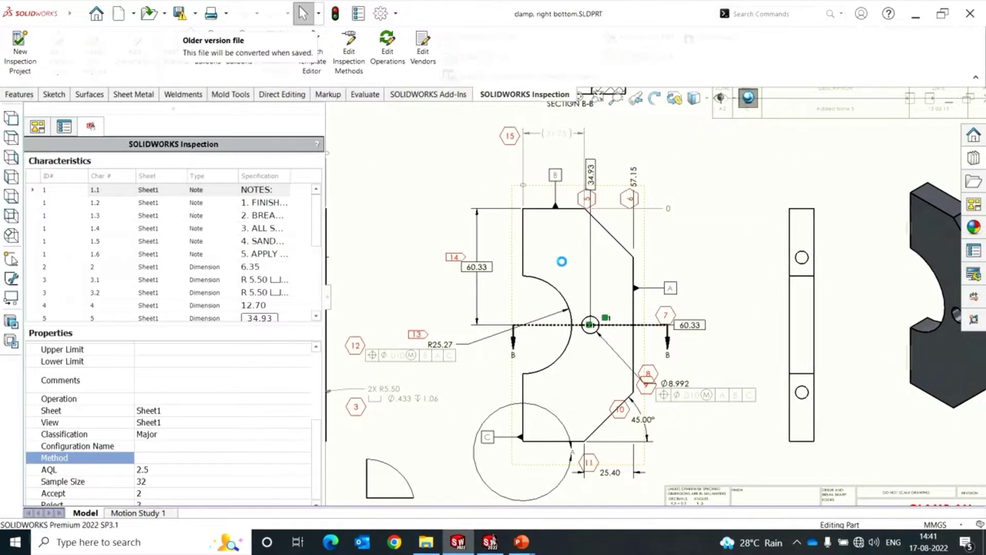
left_click(569, 286)
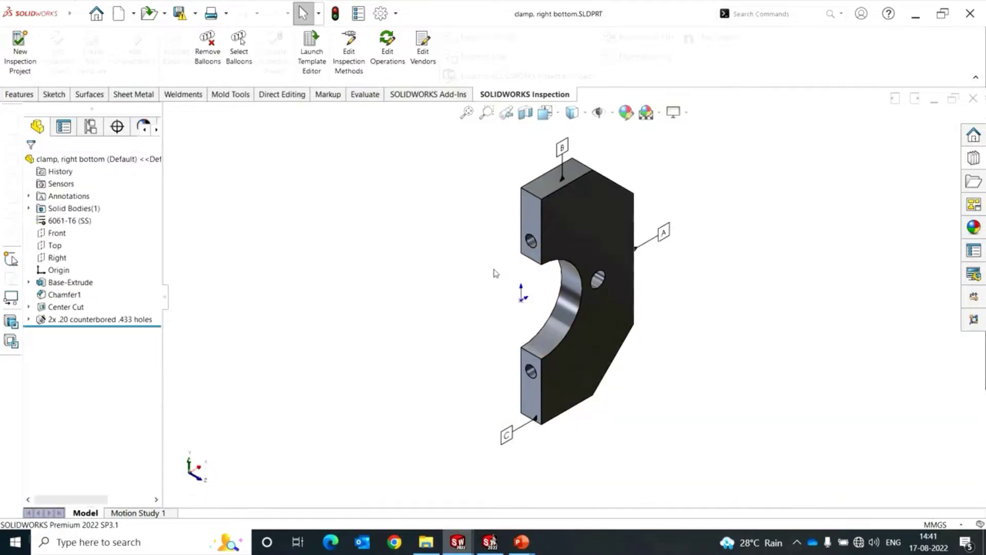
key("ctrl+s")
Step: Fillet the upper and lower outer edges of the clamp's counterbored face with a 1 mm radius and close the part
left_click(506, 304)
key("s")
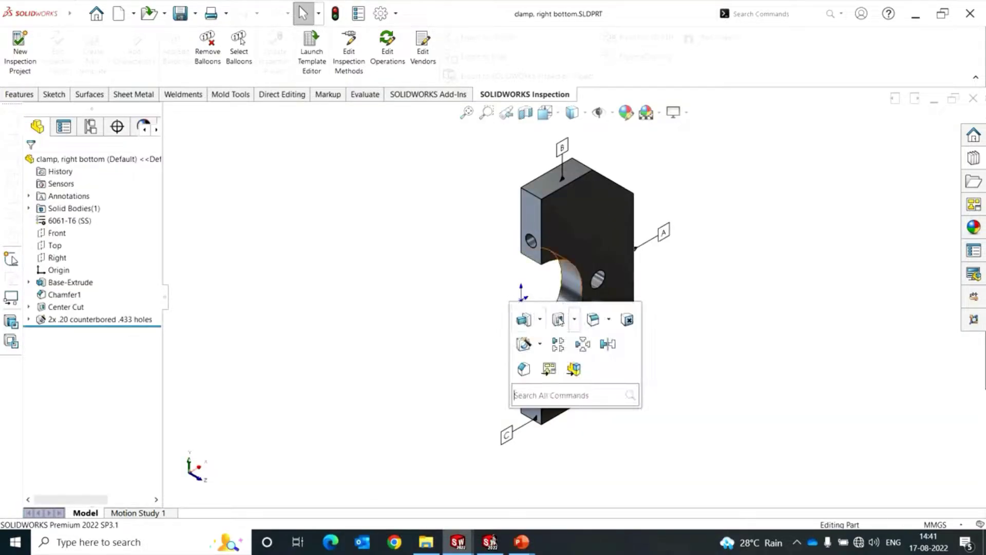
left_click(593, 321)
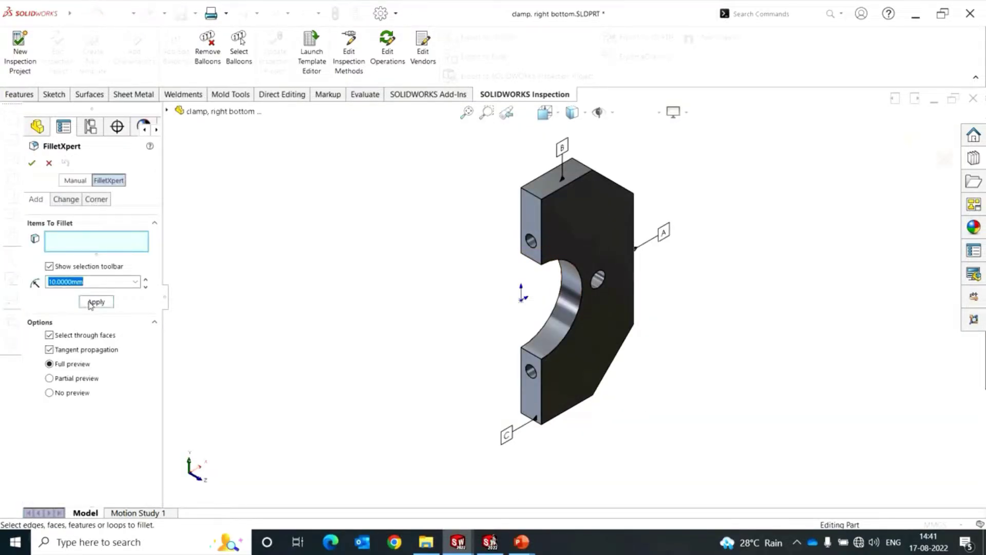
type("1")
left_click(534, 200)
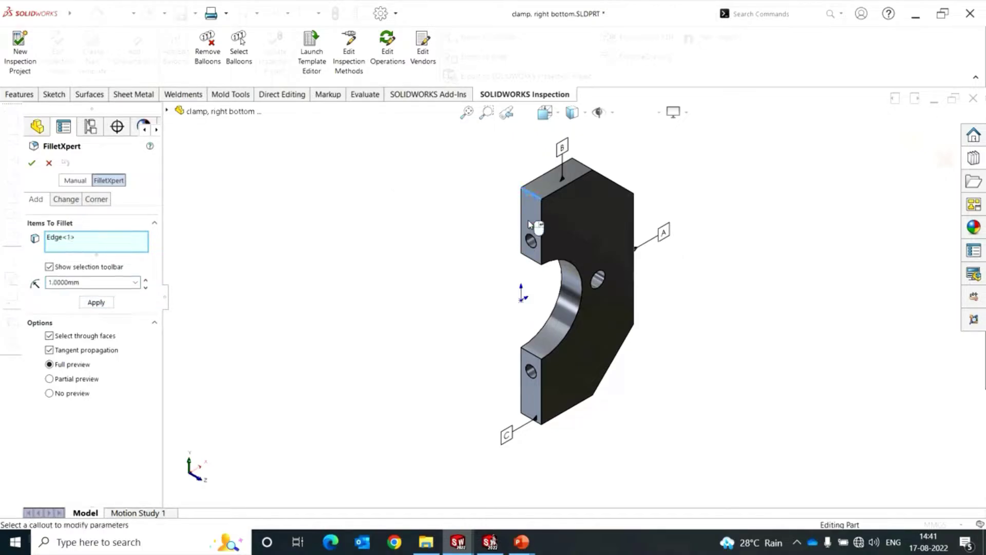
left_click(532, 417)
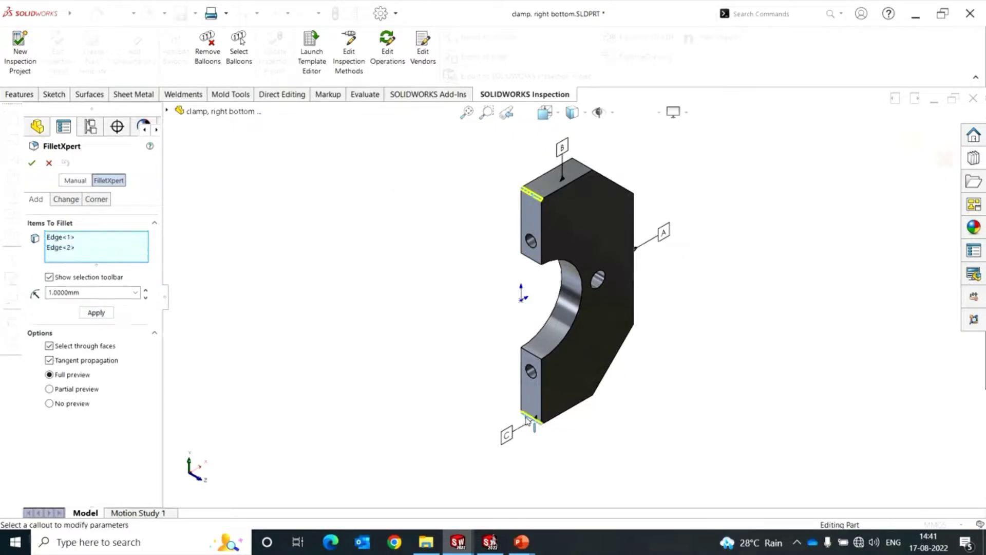
left_click(30, 163)
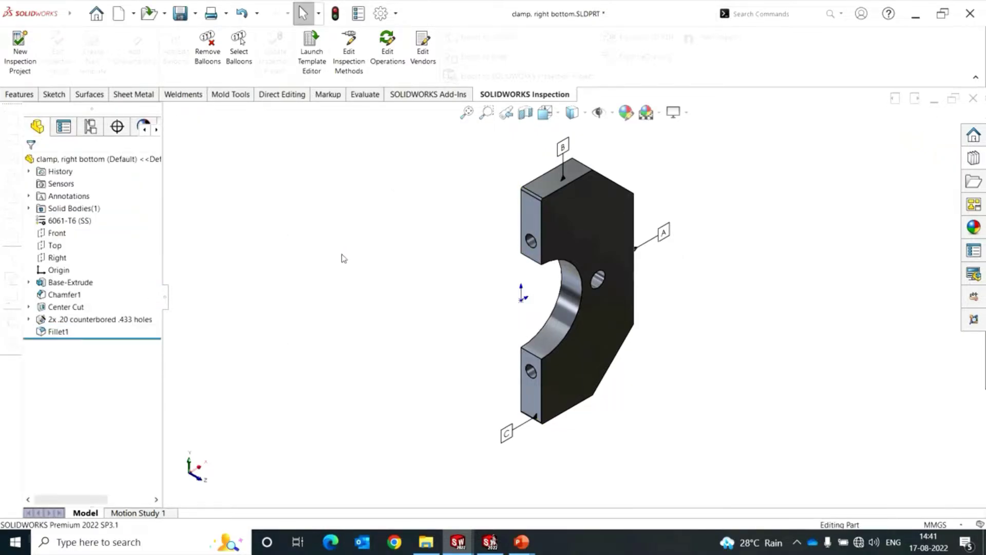
left_click(973, 98)
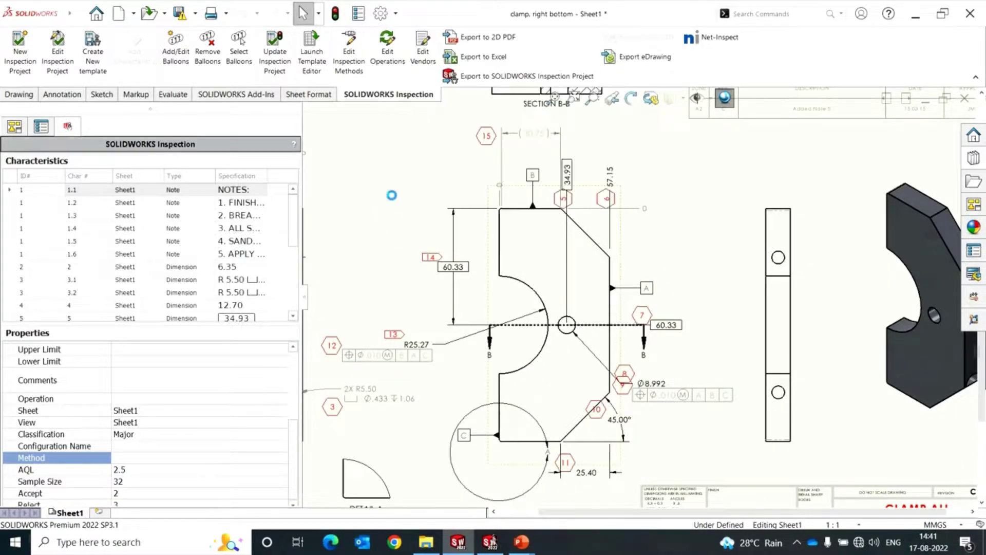
Step: Add a radius dimension to the upper fillet in the main drawing view and prefix its text with 2X
key("s")
left_click(435, 198)
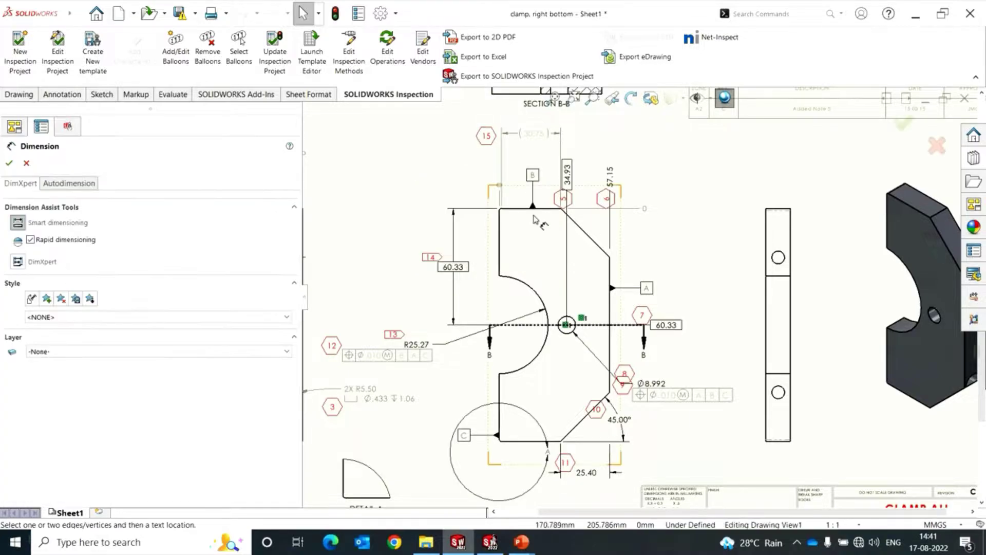
scroll(481, 184, "down", 4)
left_click(534, 252)
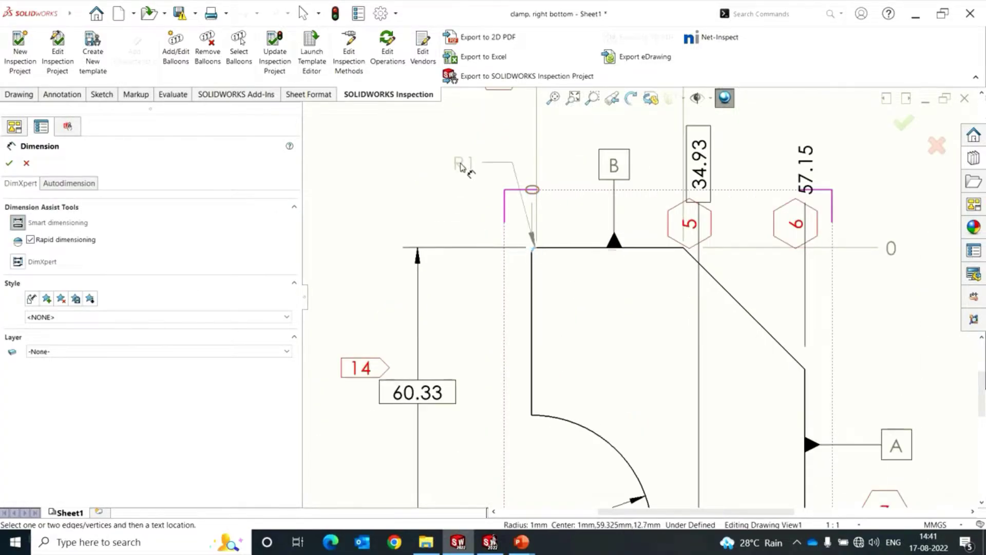
scroll(455, 198, "up", 3)
left_click(41, 127)
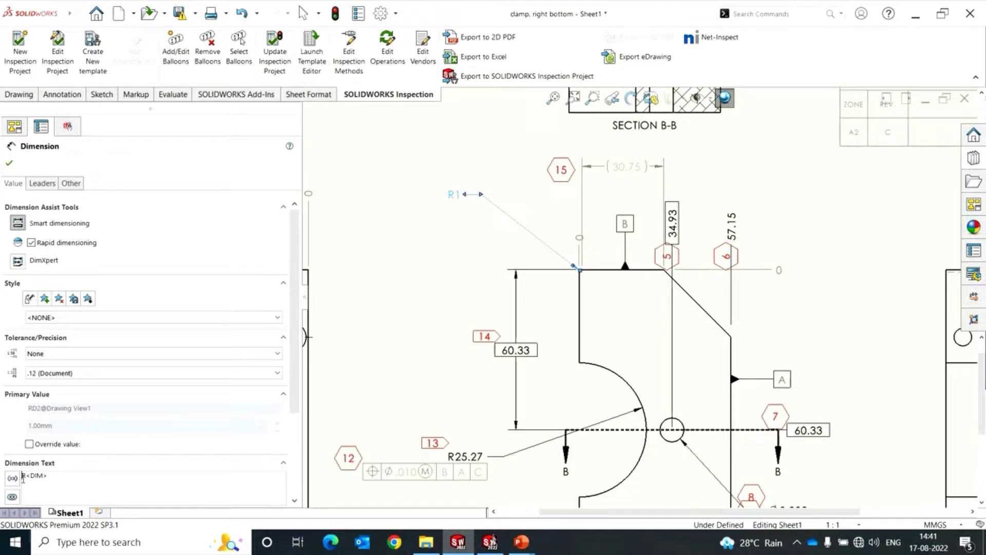
type("2X")
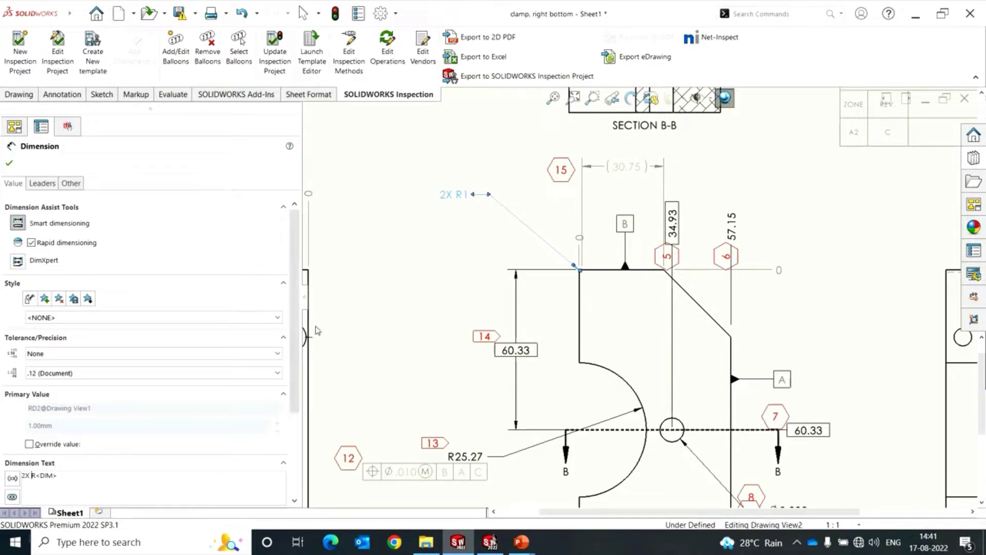
Step: Move the 2X R1 dimension closer to the clamp's upper fillet and update the inspection project
left_click(488, 283)
left_click_drag(460, 197, 529, 242)
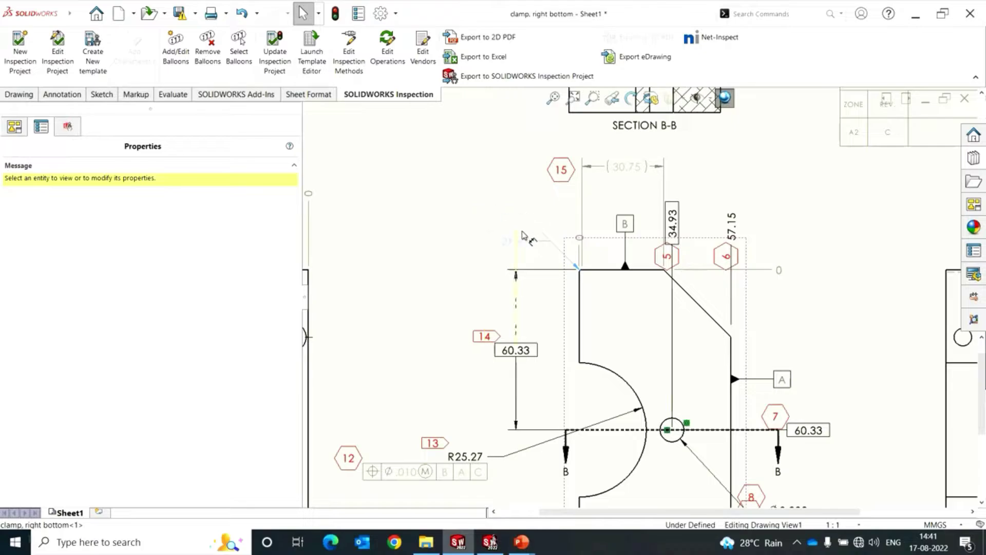
left_click(176, 53)
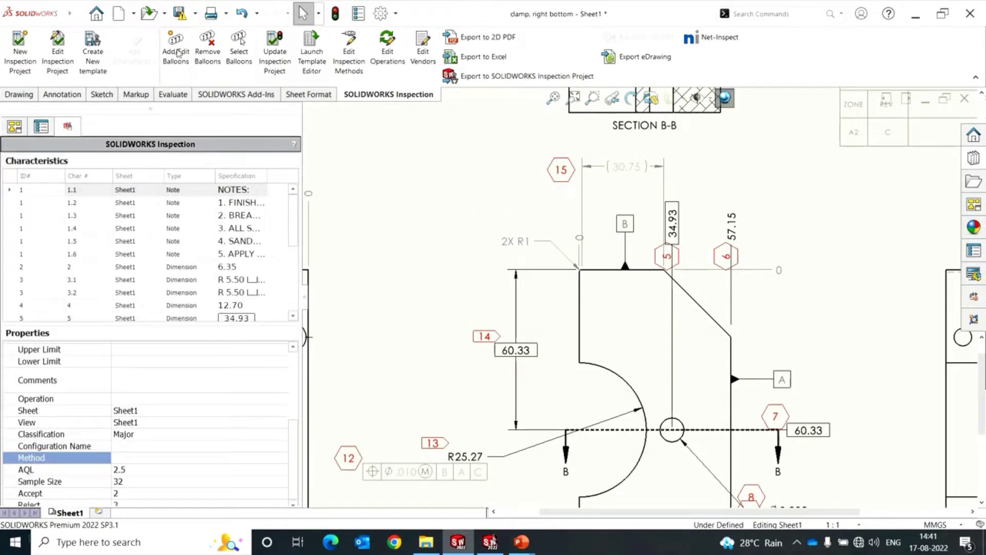
left_click(270, 58)
left_click_drag(293, 235, 285, 301)
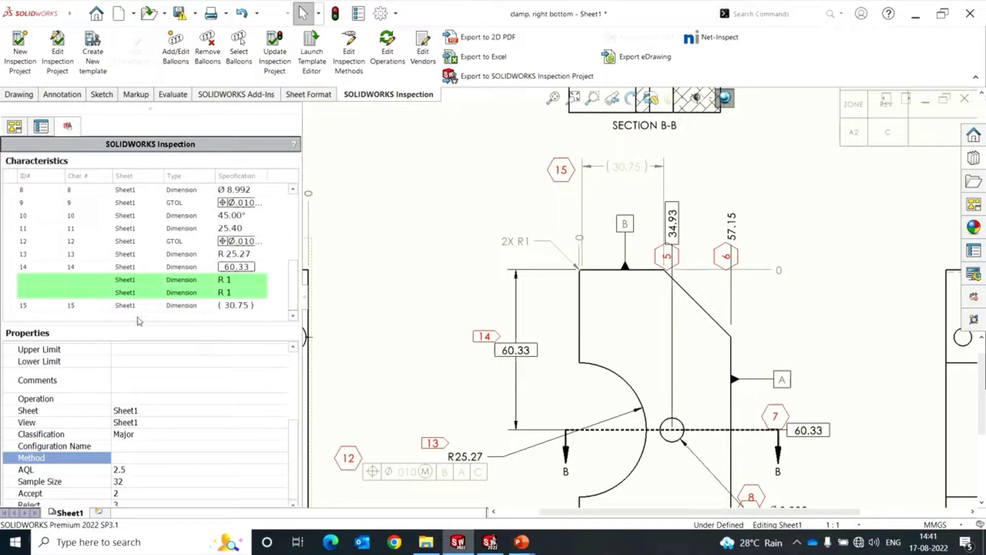
Step: Accept all annotation changes in the drawing so the new R1 characteristics get ballooned
left_click(87, 280)
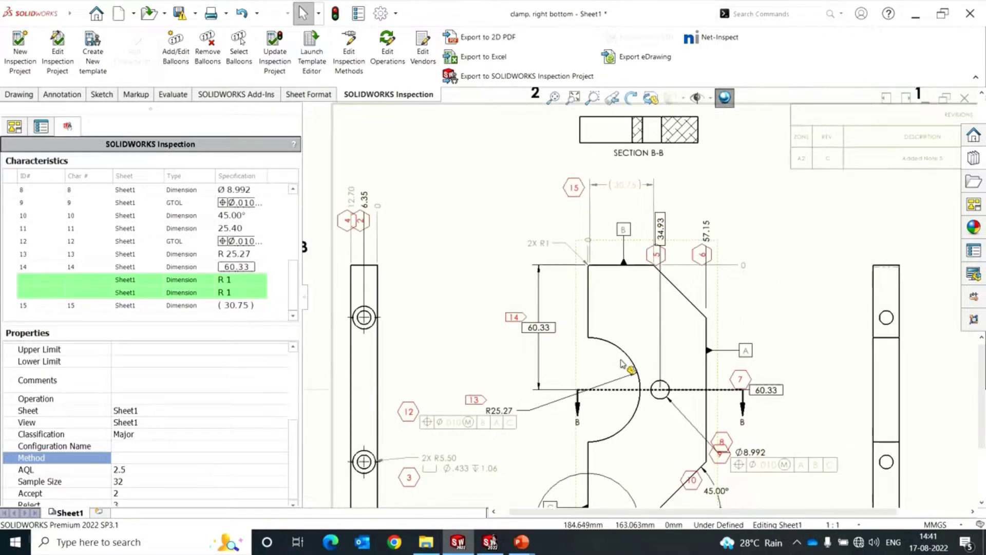
right_click(88, 290)
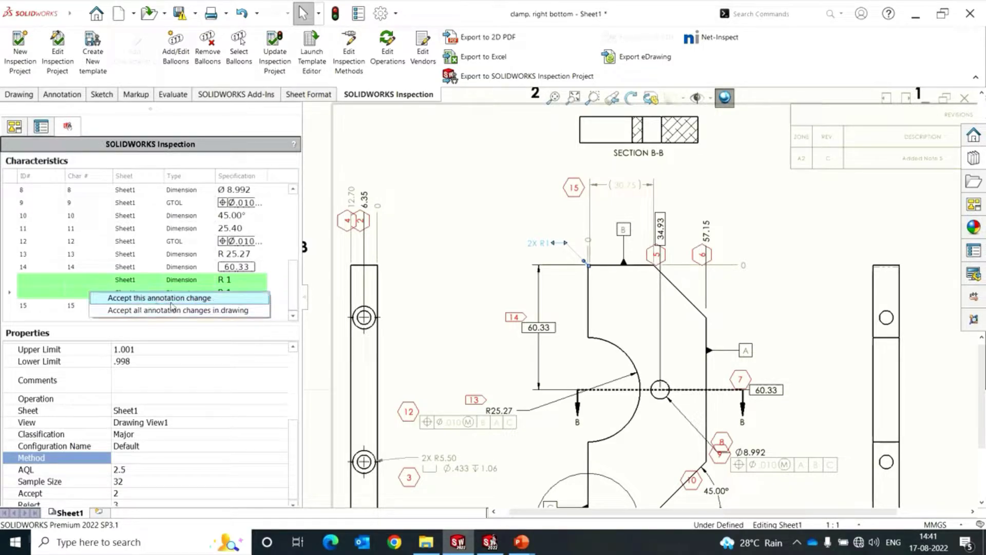
left_click(130, 312)
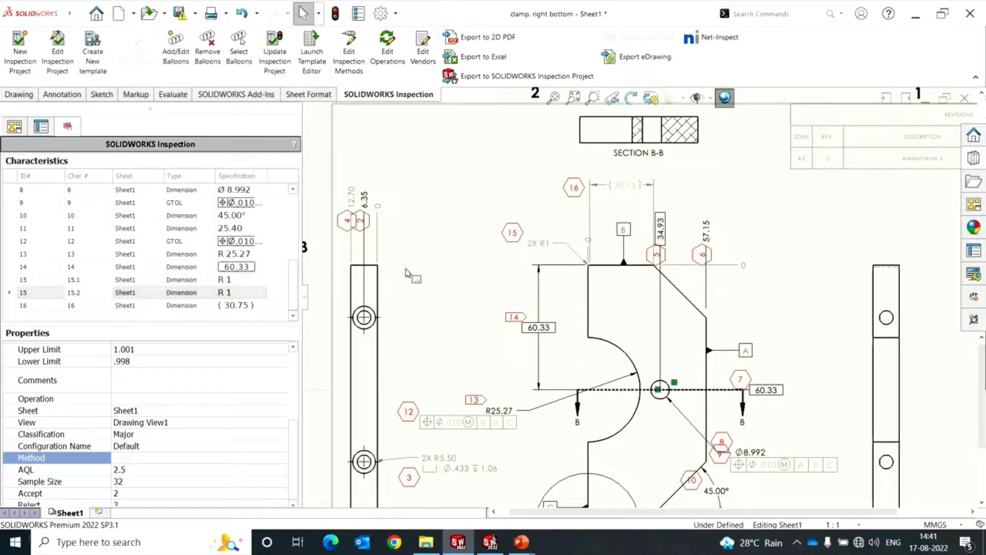
scroll(457, 247, "up", 2)
scroll(457, 247, "up", 3)
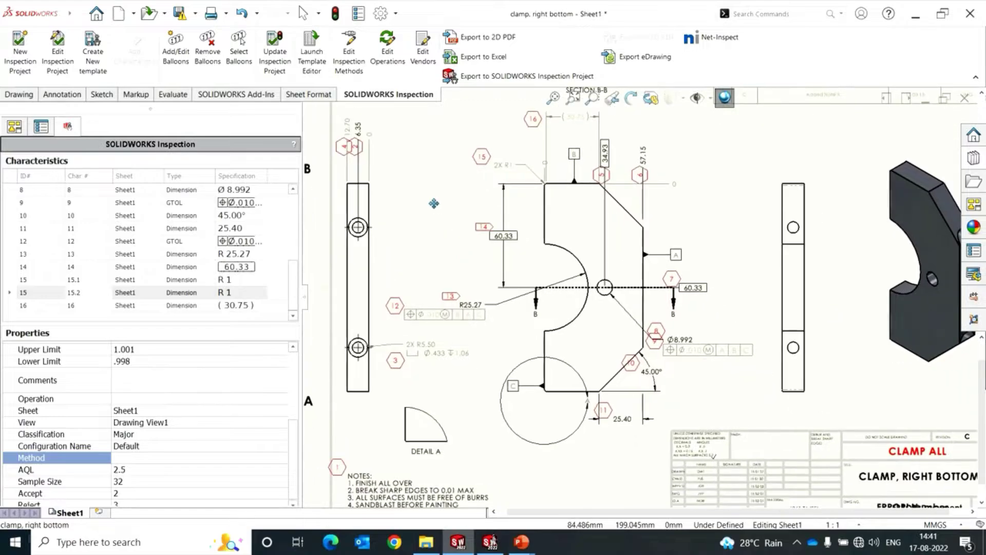
scroll(571, 212, "down", 3)
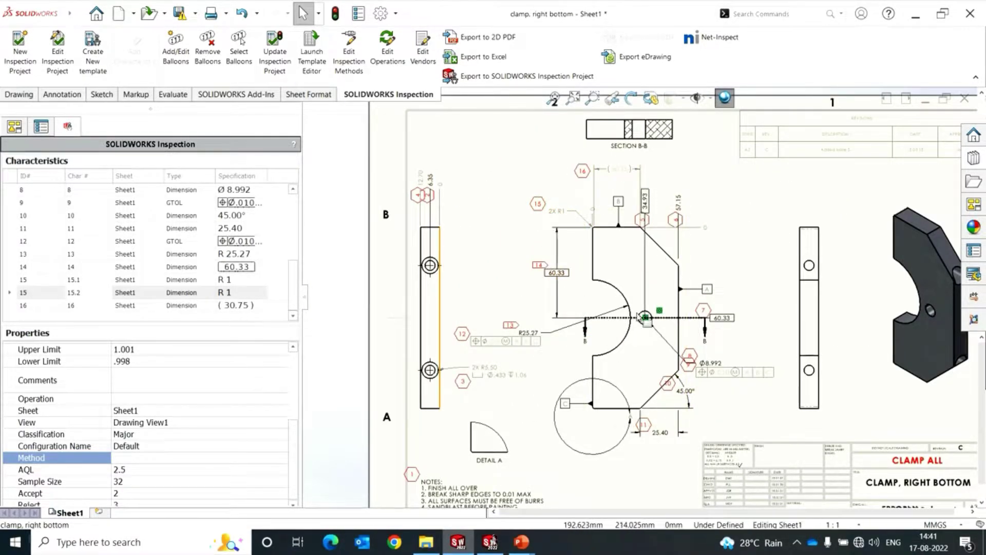
key("f")
key("alt+Tab")
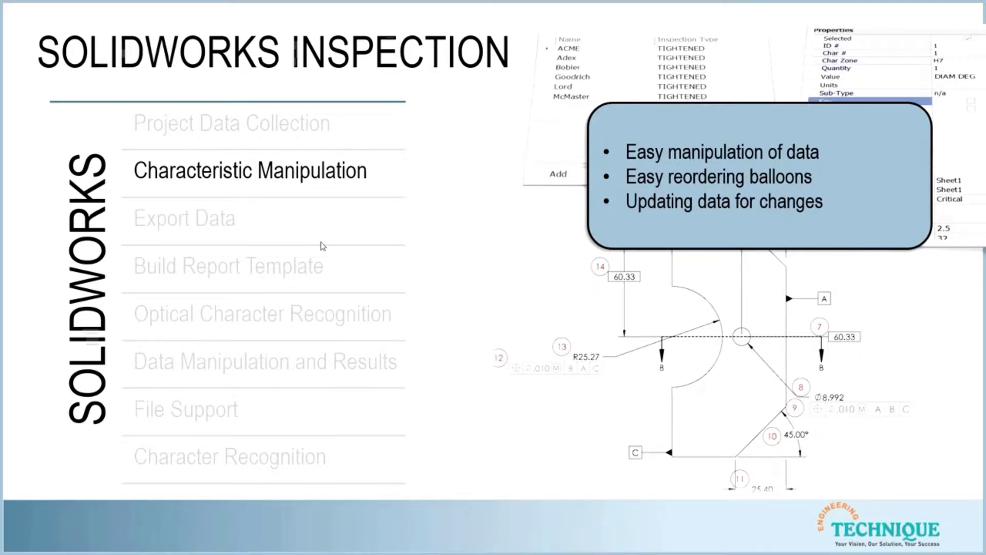
left_click(323, 246)
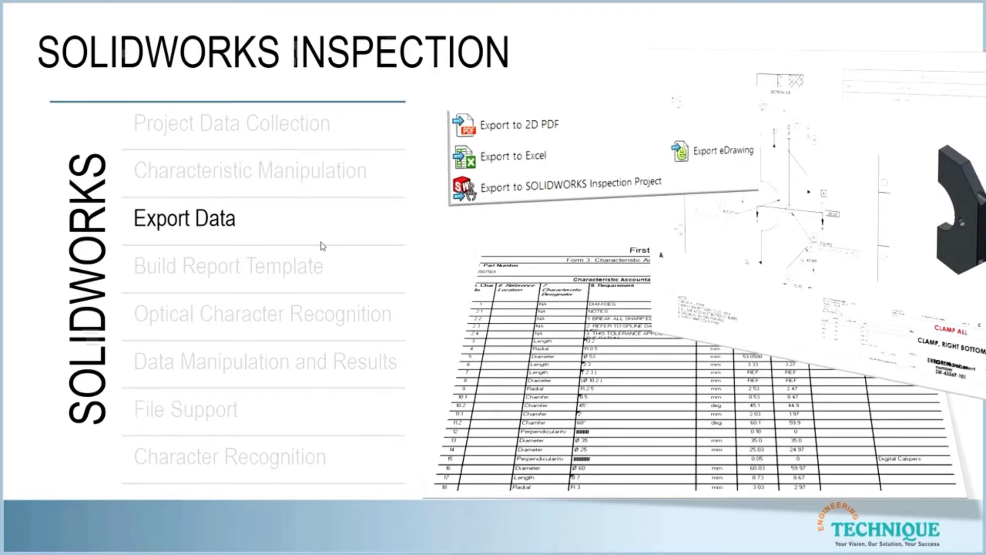
key("alt+Tab")
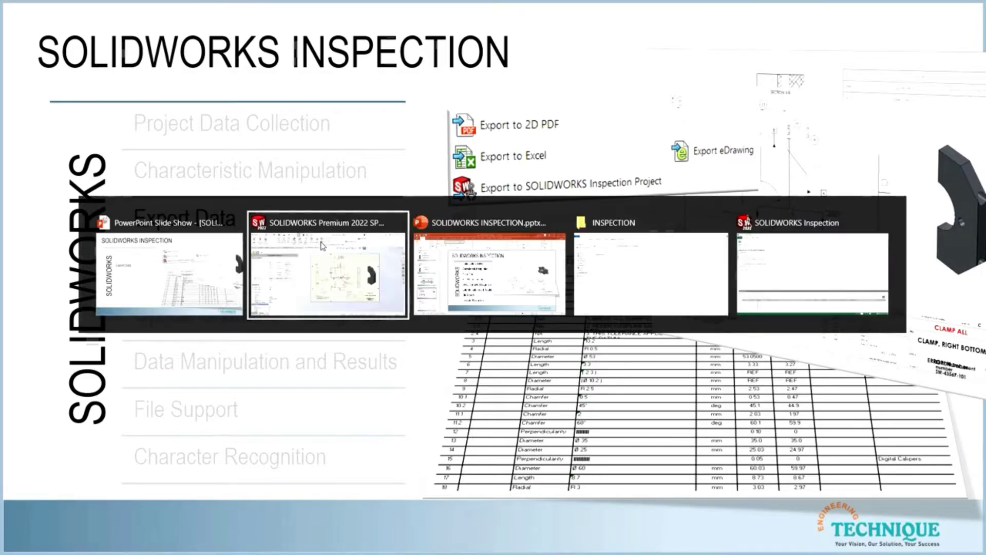
Step: Export Sheet1 of the ballooned drawing as the eDrawings file clamp, right bottom.edrw in folder 01
scroll(924, 181, "down", 1)
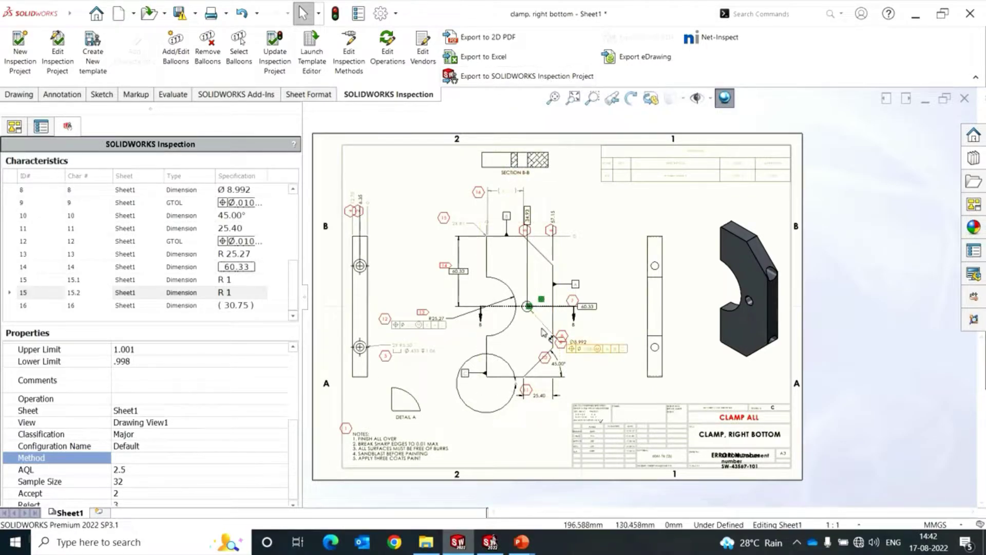
scroll(569, 362, "up", 2)
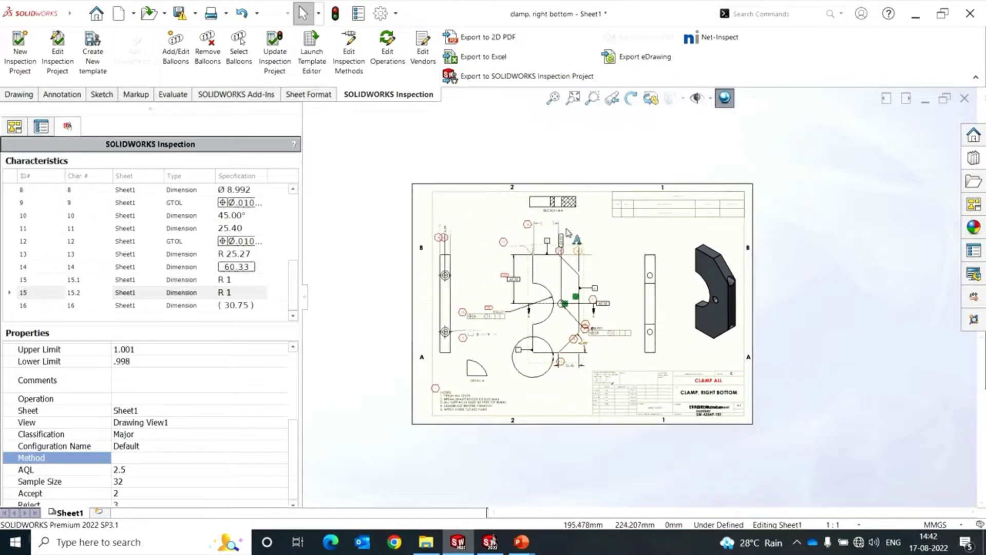
scroll(608, 170, "down", 1)
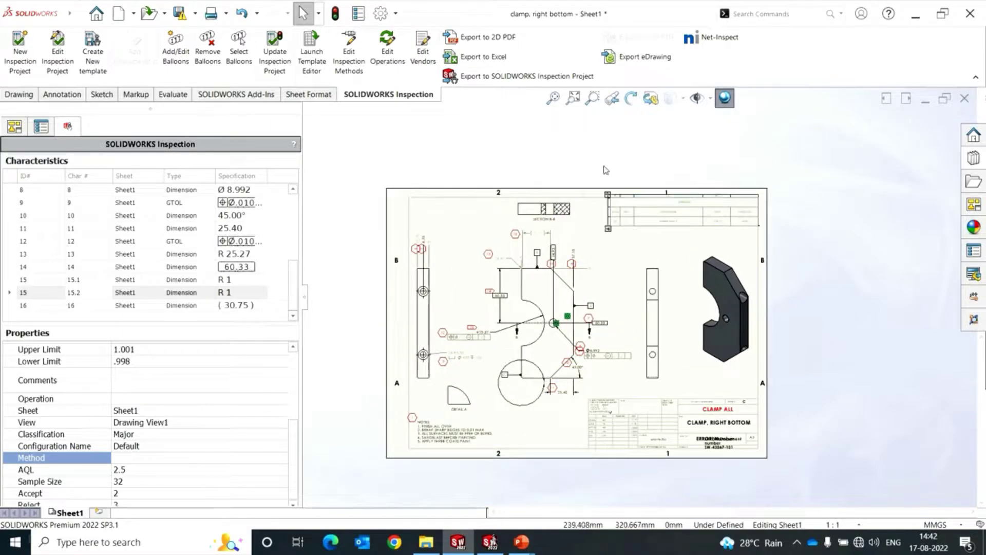
left_click(639, 57)
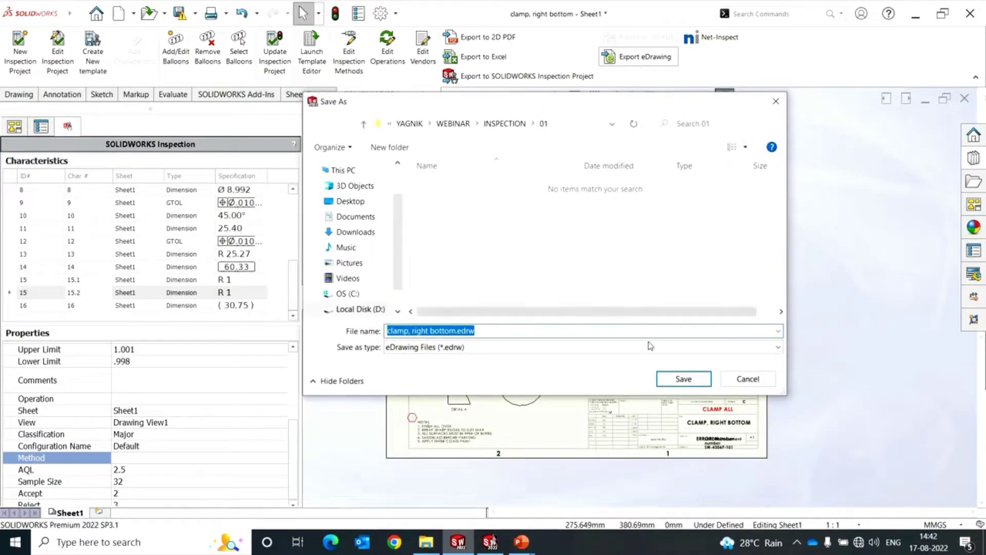
left_click(684, 379)
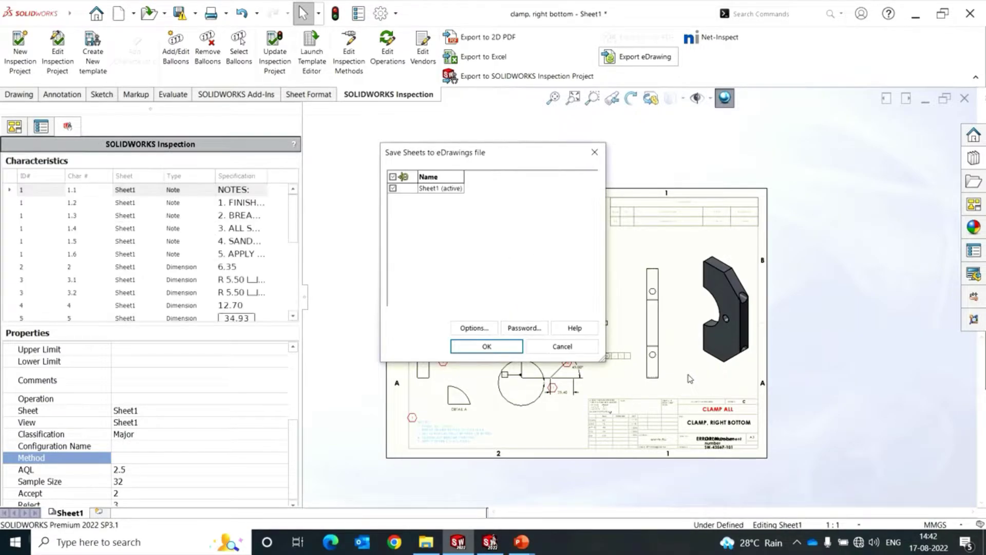
left_click(511, 345)
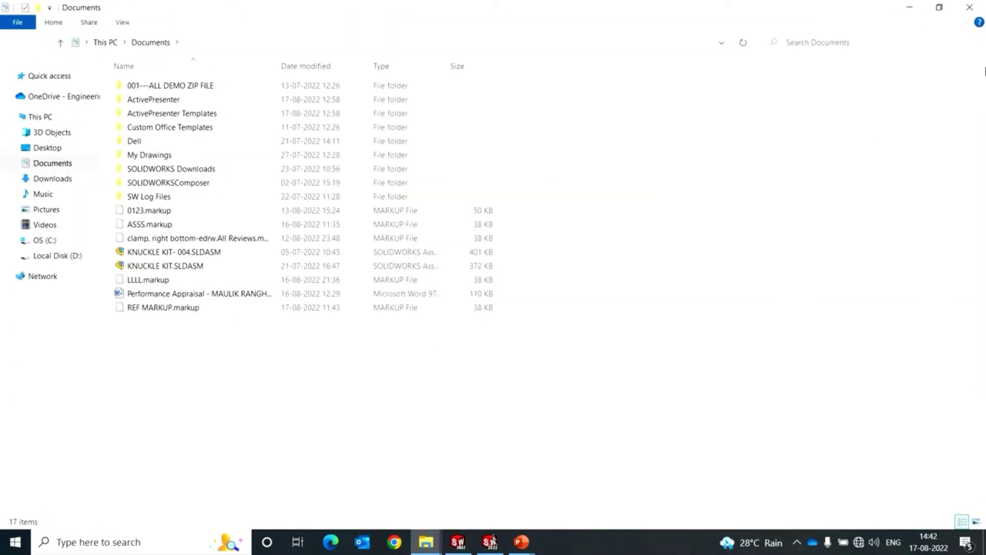
Step: Close the Documents folder window and open clamp, right bottom.edrw from the INSPECTION project's 01 folder in eDrawings
left_click(968, 7)
left_click(426, 541)
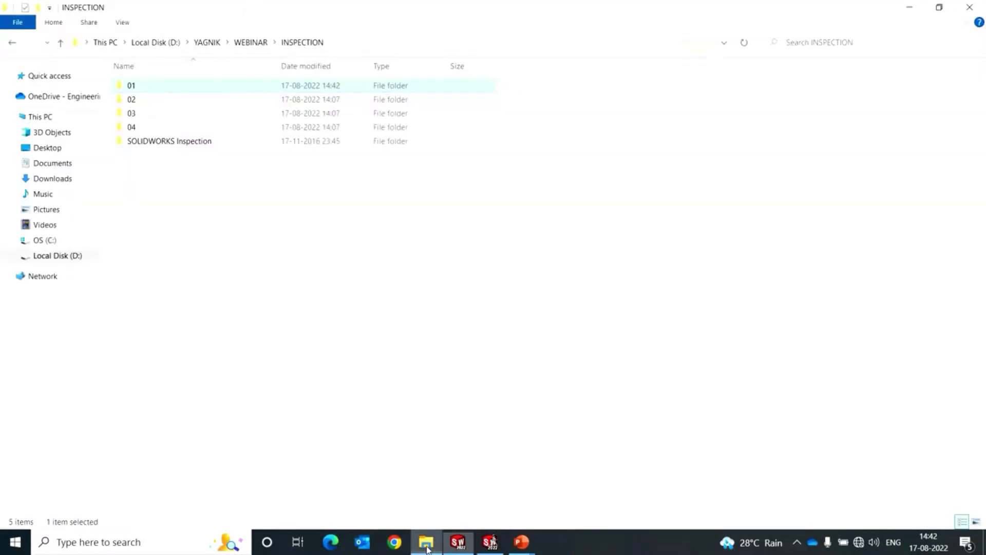
double_click(154, 86)
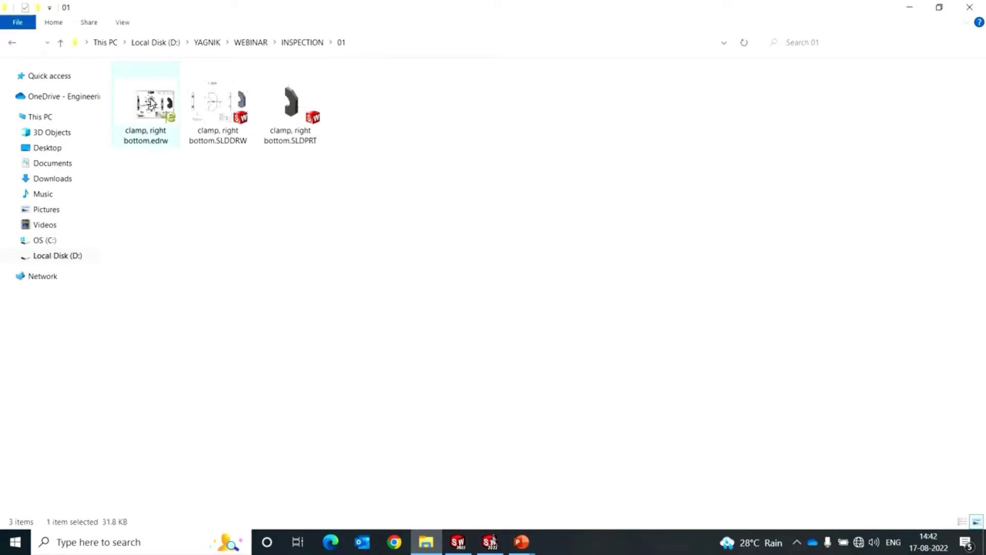
double_click(150, 103)
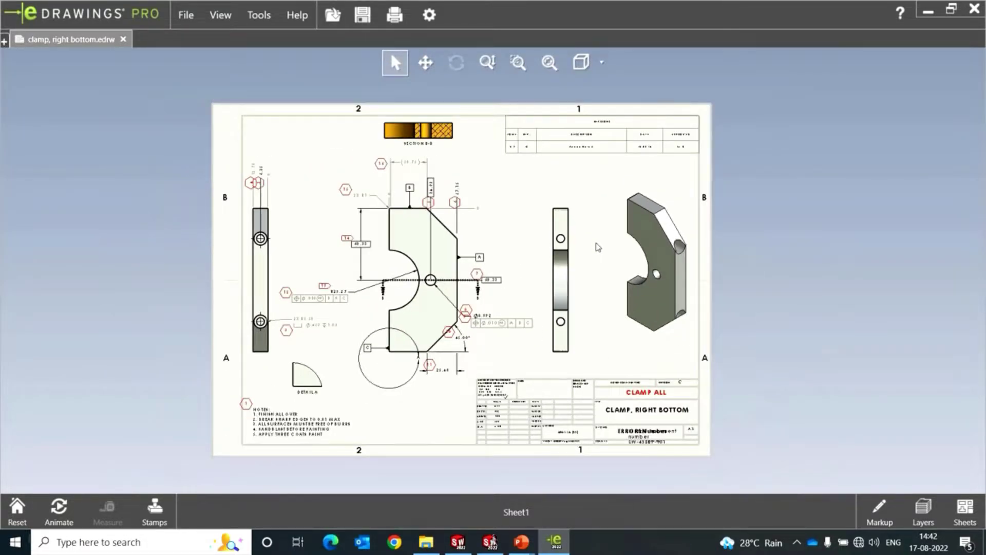
Step: Compare the sheet's unshaded line display with its shaded display
scroll(596, 246, "up", 1)
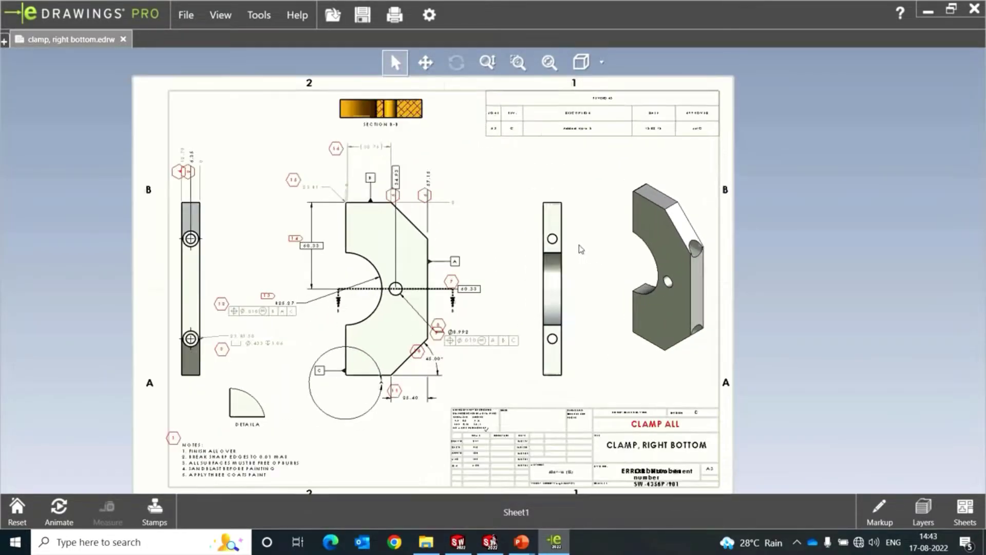
scroll(501, 269, "down", 1)
scroll(446, 298, "up", 1)
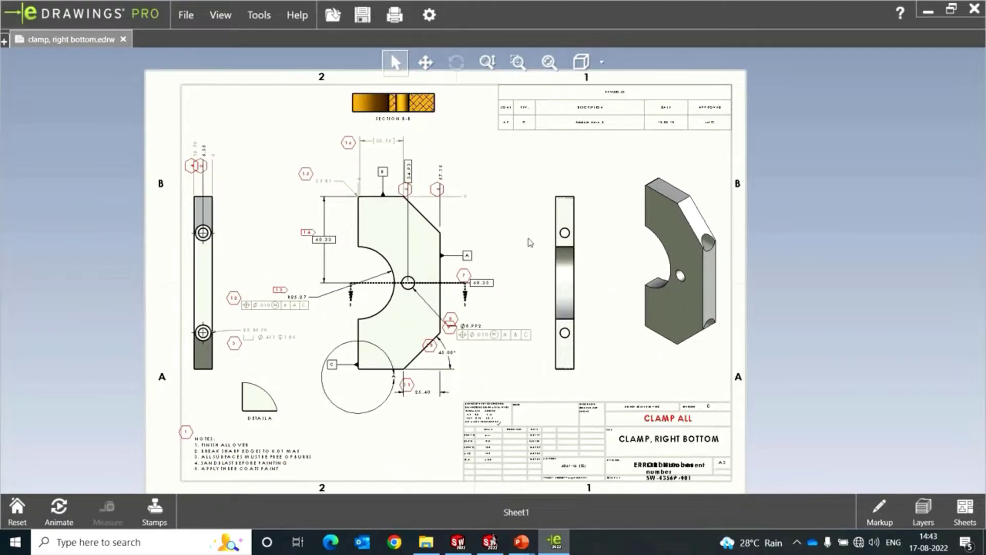
left_click(602, 62)
left_click(586, 91)
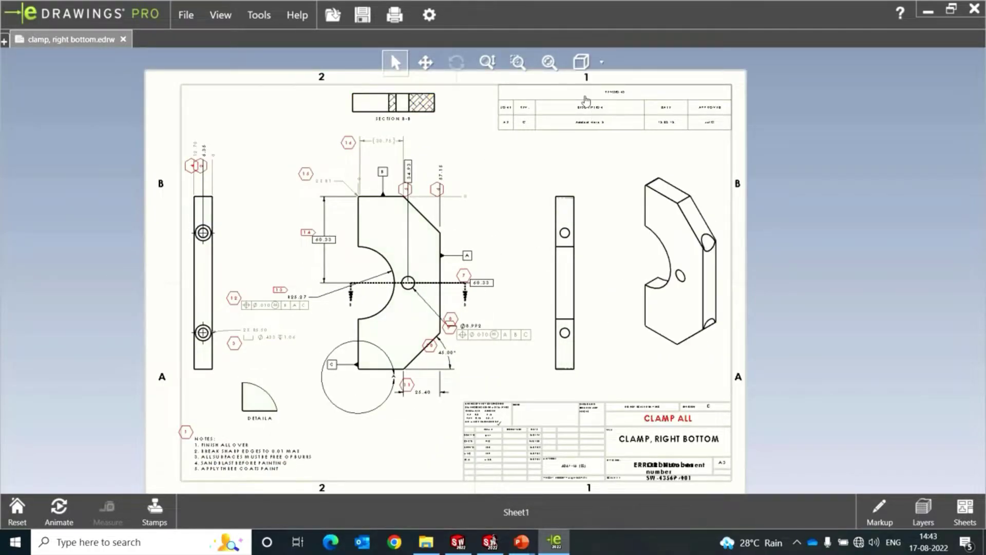
left_click(600, 69)
left_click(586, 123)
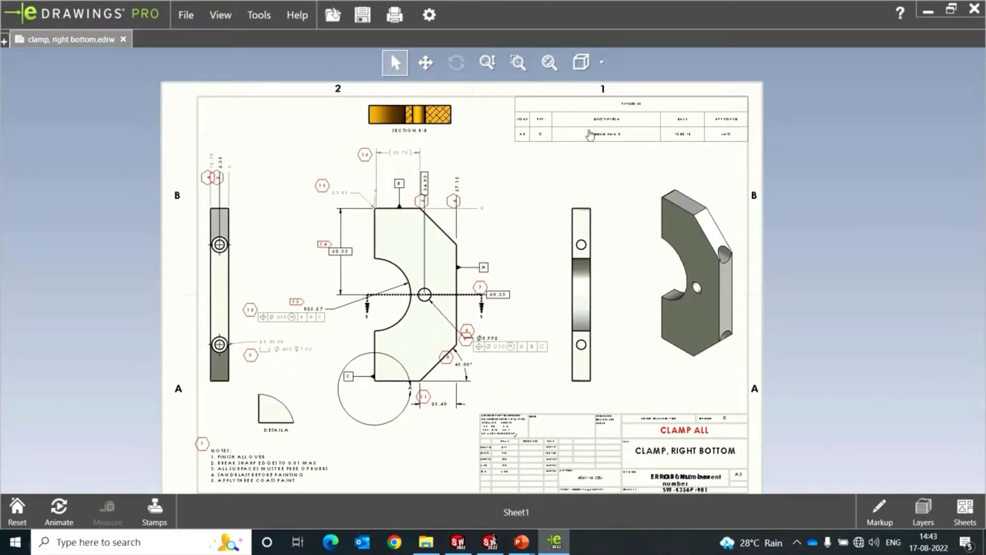
Step: Examine the balloons and dimensions of the clamp's main view close up with Zoom to Area
scroll(409, 246, "down", 1)
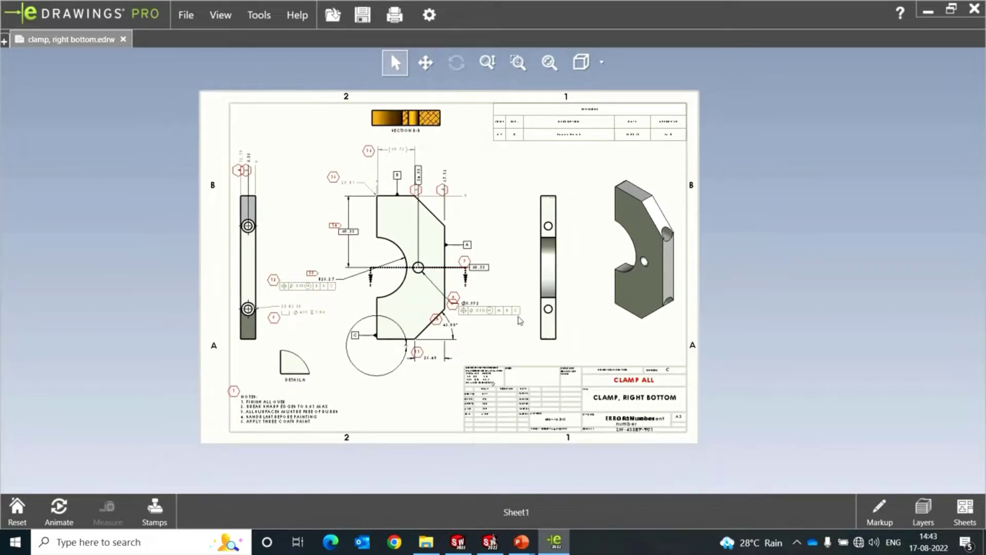
left_click(519, 320)
left_click(518, 62)
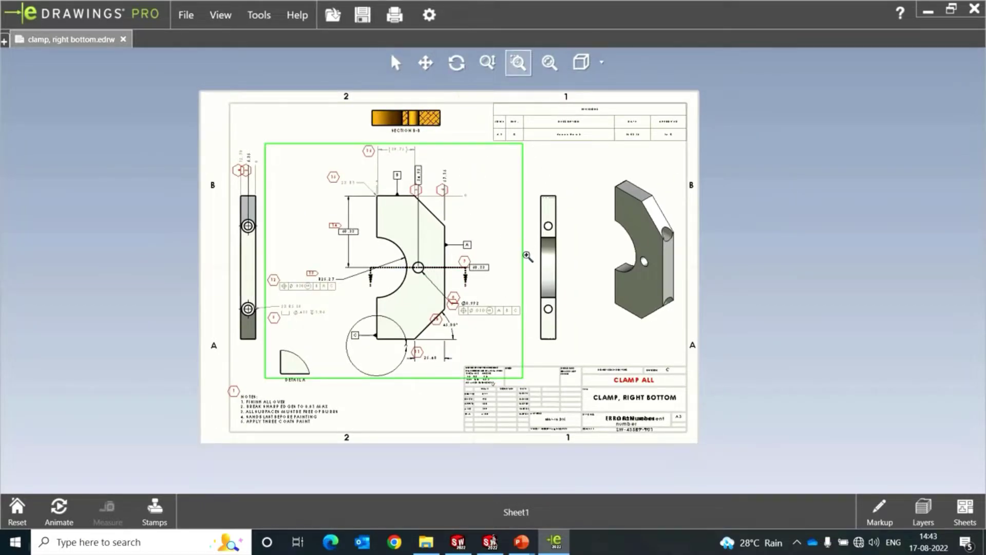
left_click_drag(534, 267, 422, 189)
scroll(451, 238, "down", 3)
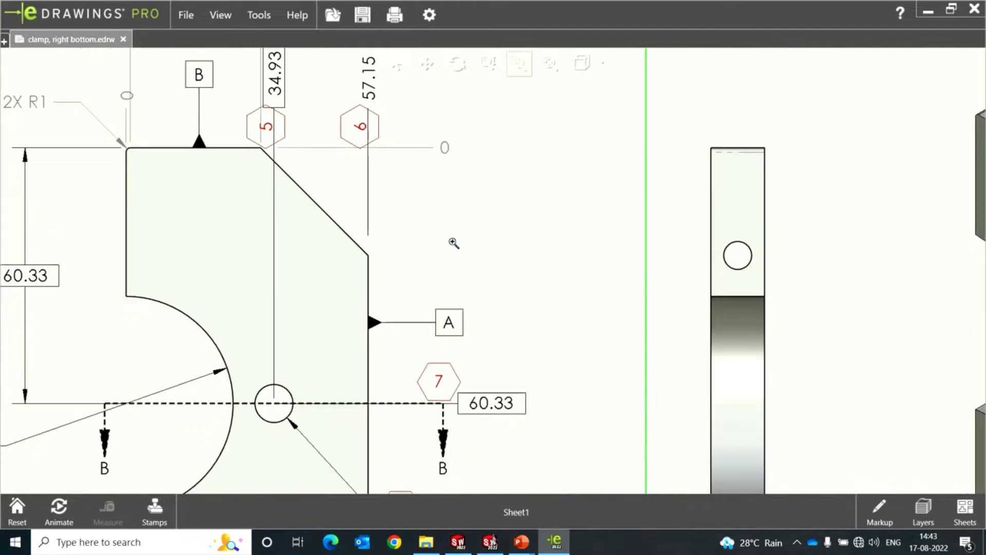
scroll(499, 332, "up", 1)
key("Escape")
scroll(503, 322, "down", 1)
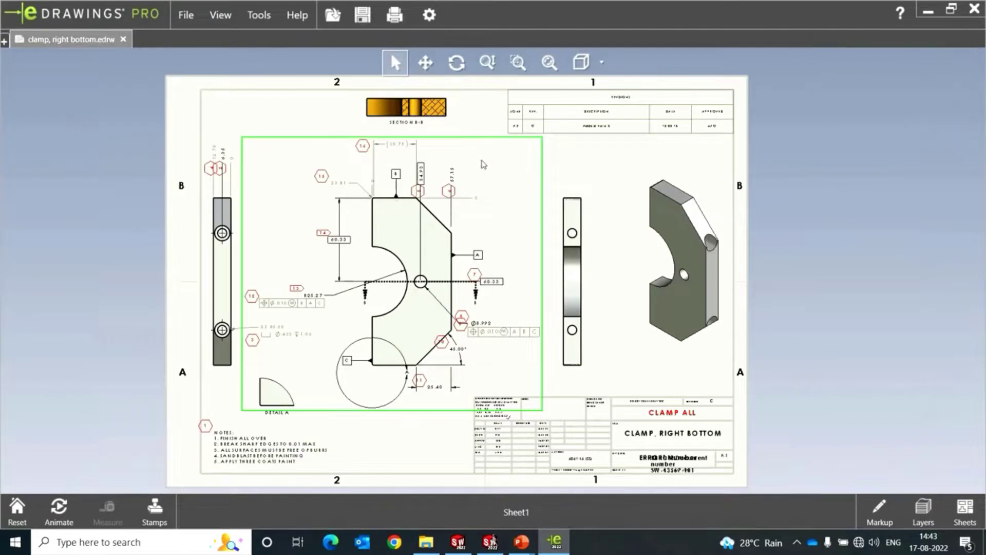
Step: Try rotating the drawing sheet, reset it to its original orientation and look over the views
left_click(456, 63)
left_click_drag(482, 243, 524, 277)
left_click(21, 511)
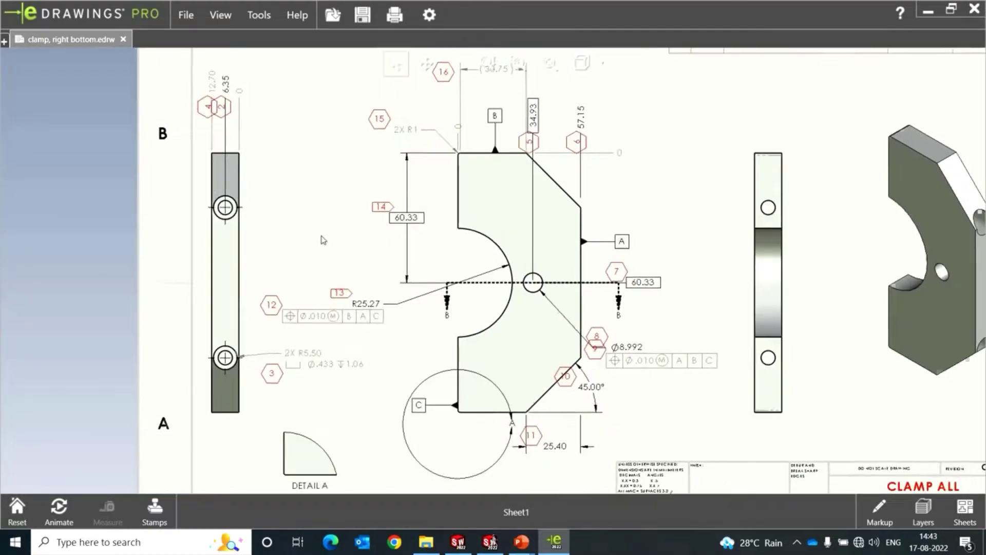
scroll(599, 288, "up", 2)
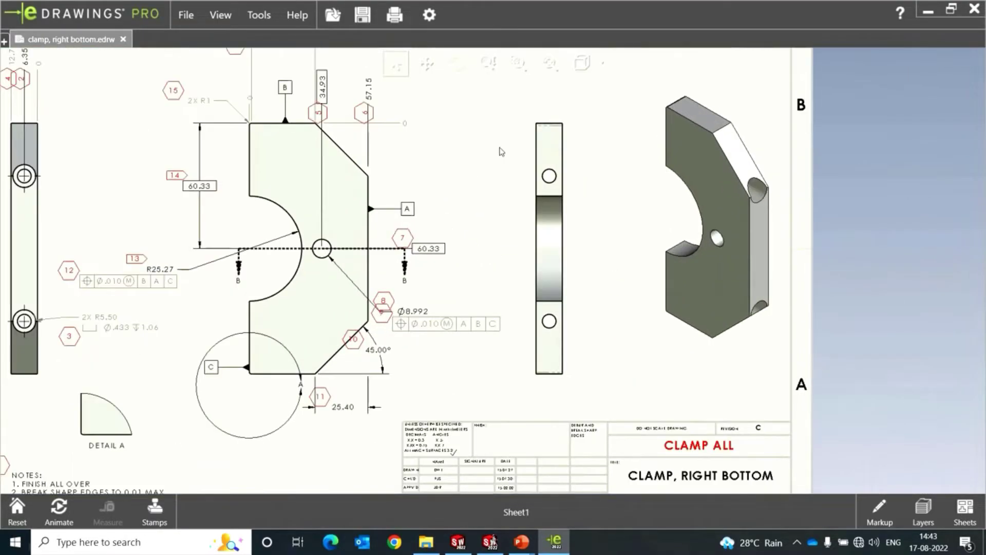
scroll(547, 189, "down", 3)
scroll(539, 249, "up", 3)
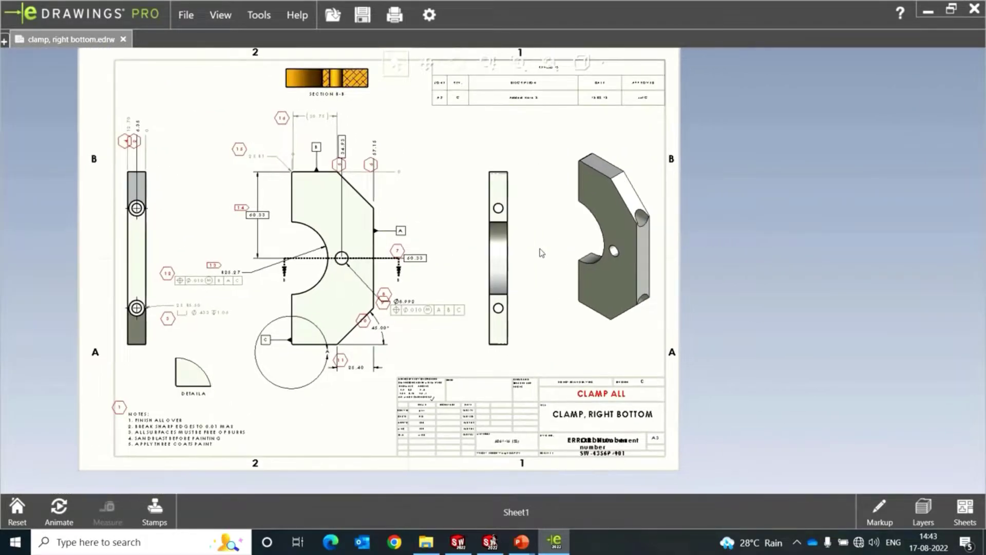
Step: Draw a rectangular cloud markup around the side view between the main view and the isometric view
left_click(259, 15)
mouse_move(304, 174)
left_click(435, 354)
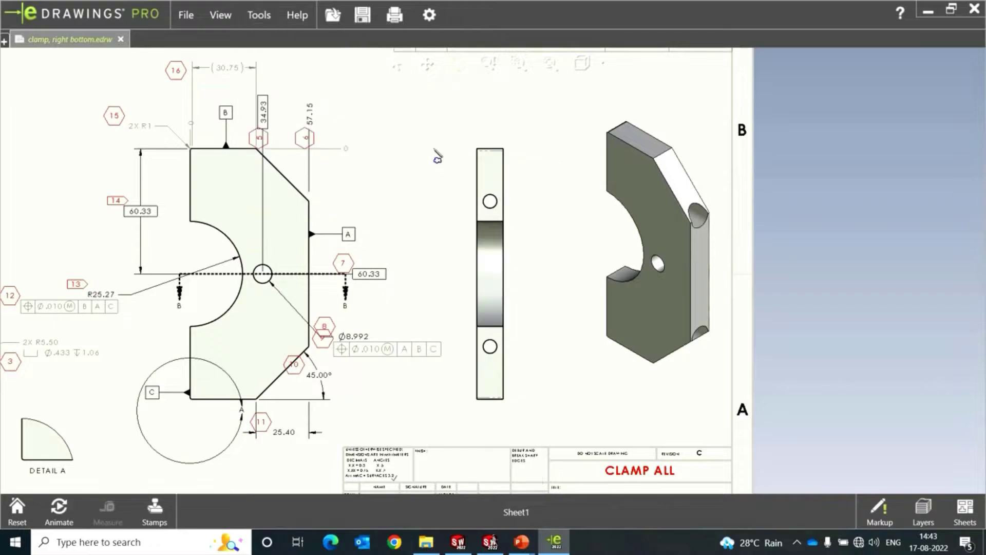
left_click_drag(446, 122, 607, 439)
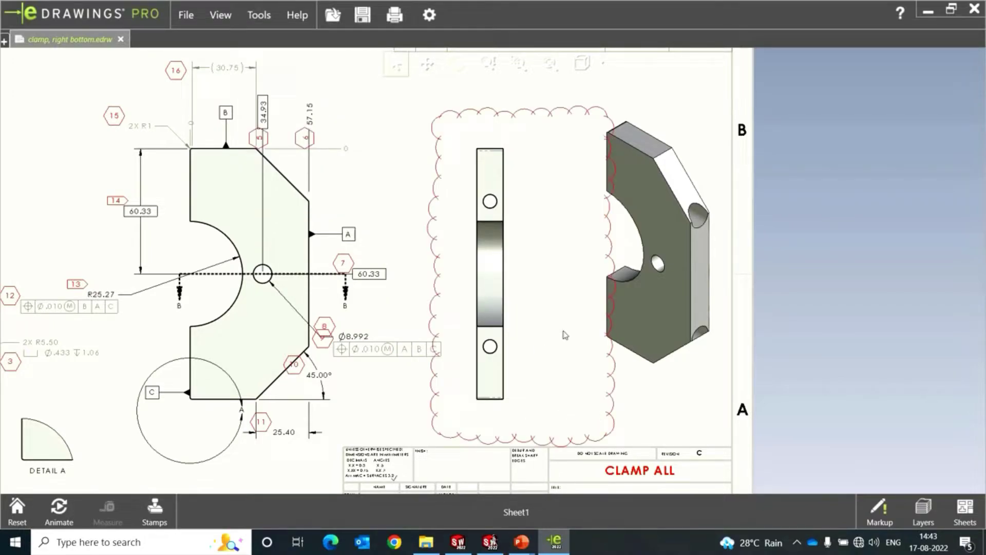
Step: Add the text markup "REF. DIM. REQ." inside the upper part of the cloud around the side view
left_click(259, 14)
mouse_move(283, 173)
left_click(431, 288)
left_click(462, 133)
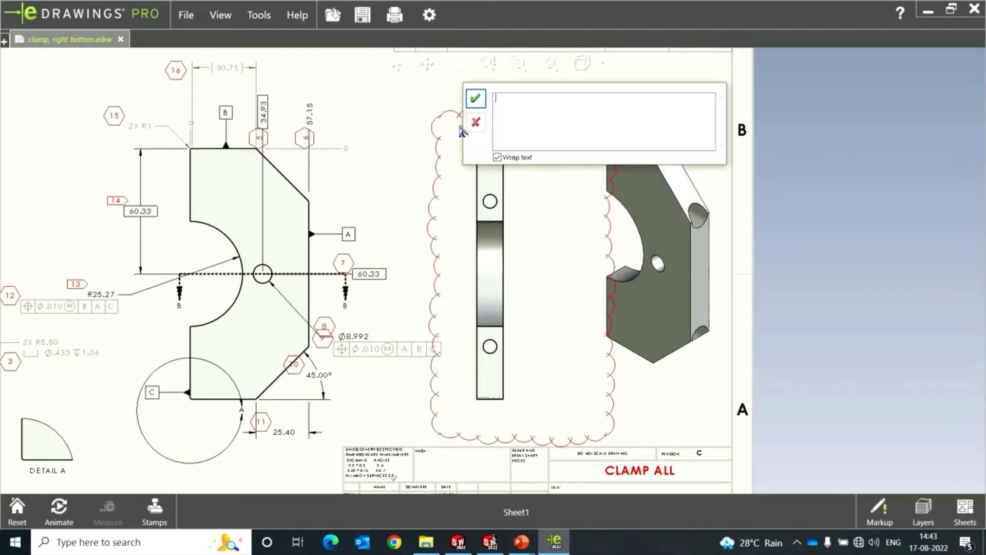
type("REF. DIM. REQ.")
left_click(476, 98)
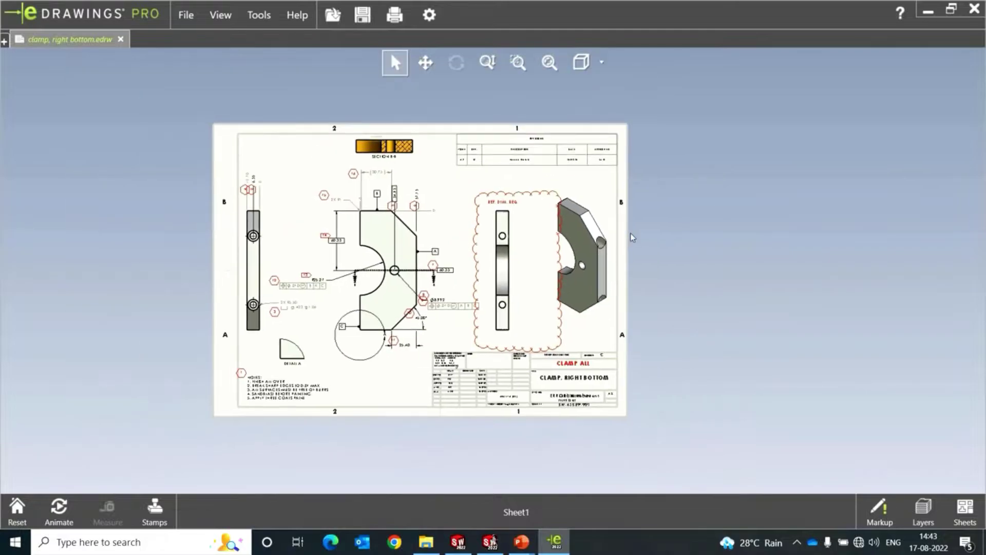
Step: Save the drawing's review markup as a markup file named ABC MARKUP in the Documents folder
scroll(566, 282, "down", 1)
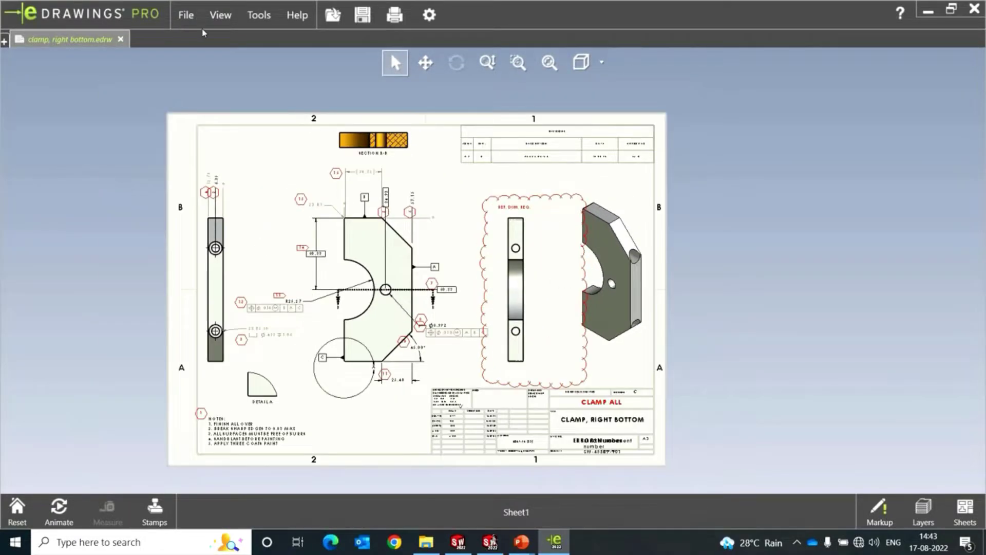
left_click(187, 16)
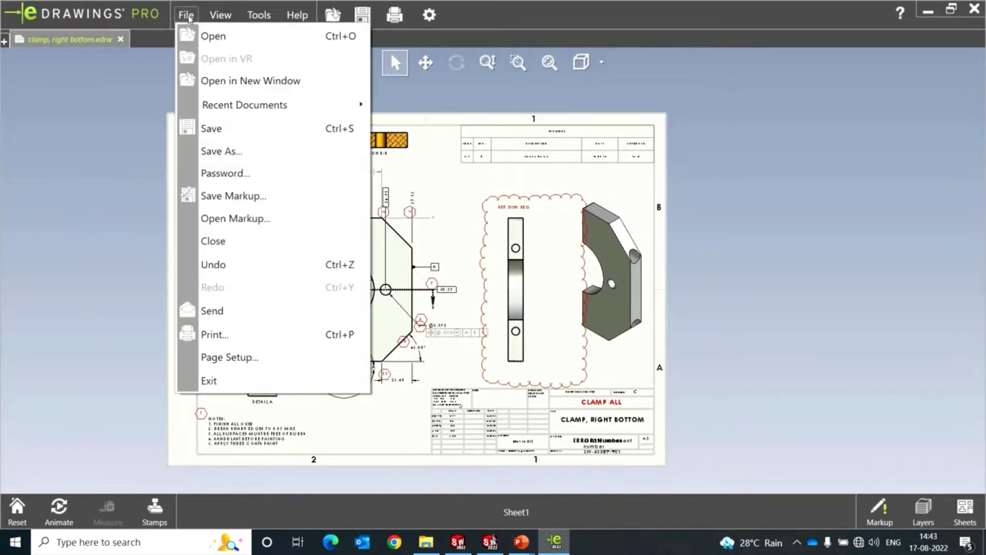
left_click(241, 196)
left_click(565, 234)
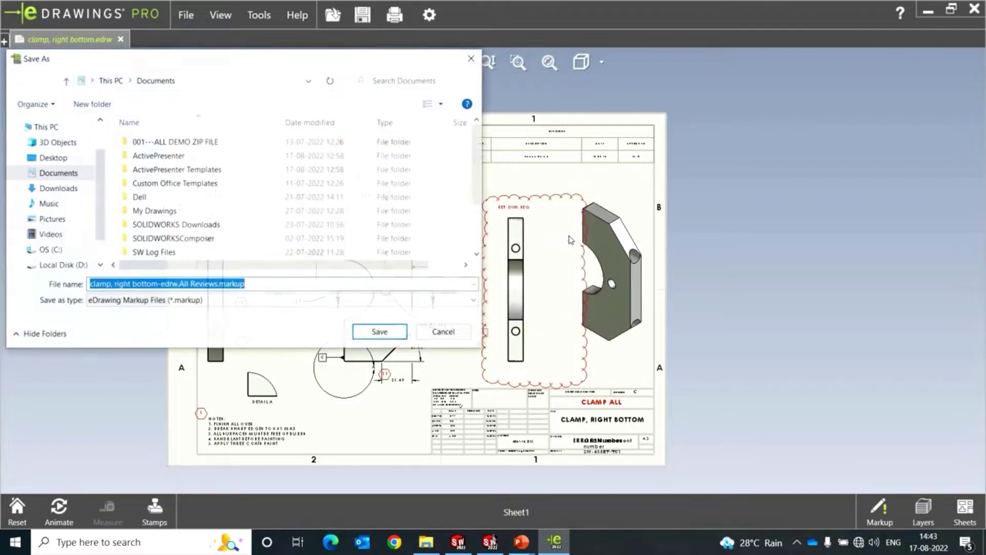
scroll(171, 214, "down", 2)
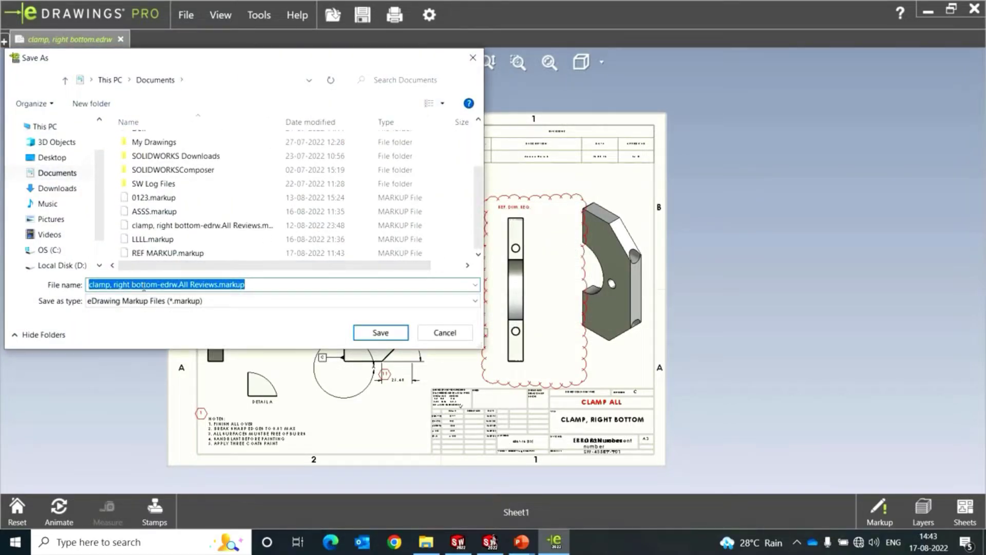
type("ABC MARKUP")
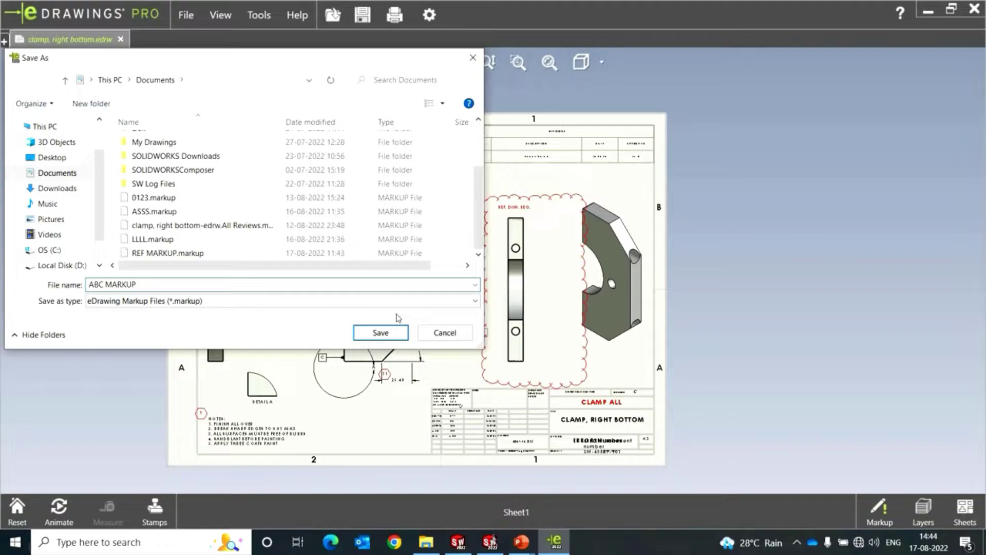
left_click(386, 331)
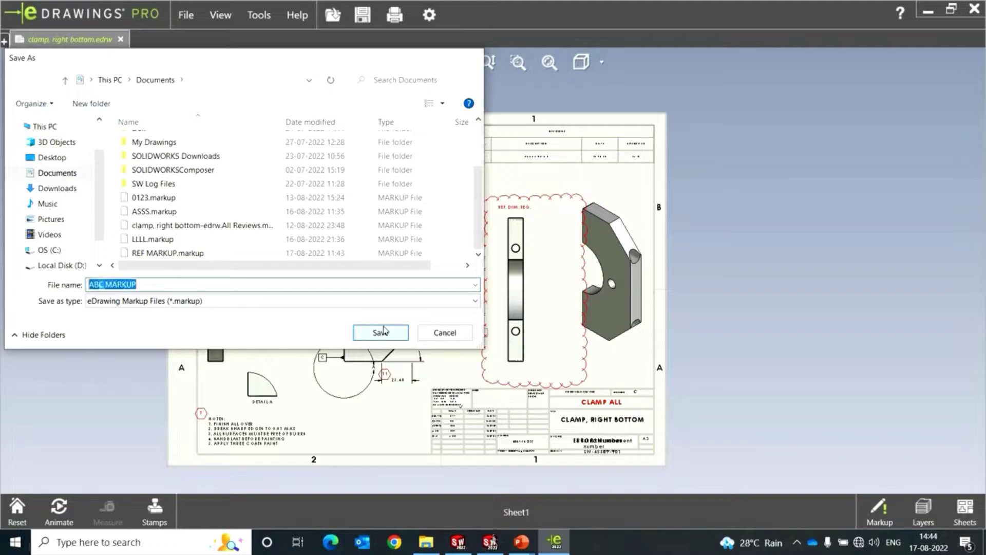
Step: Switch to the clamp drawing in SOLIDWORKS and insert the eDrawings markup file REF MARKUP.markup from Documents
left_click(929, 14)
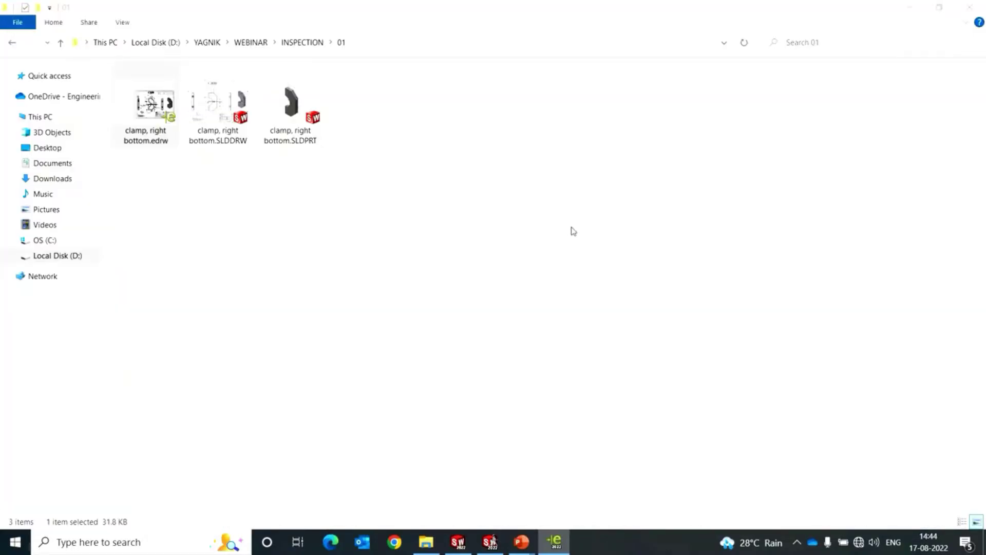
left_click(458, 541)
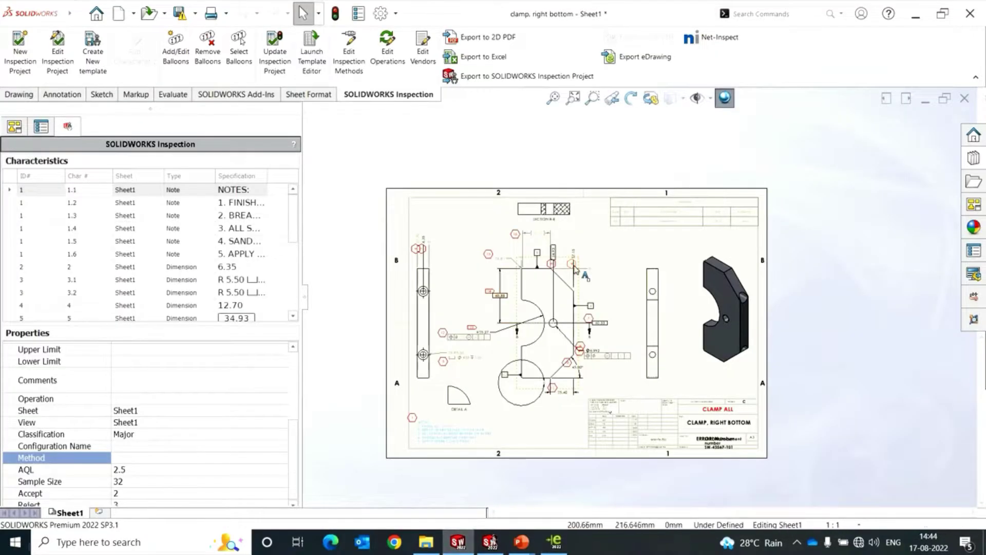
left_click(80, 14)
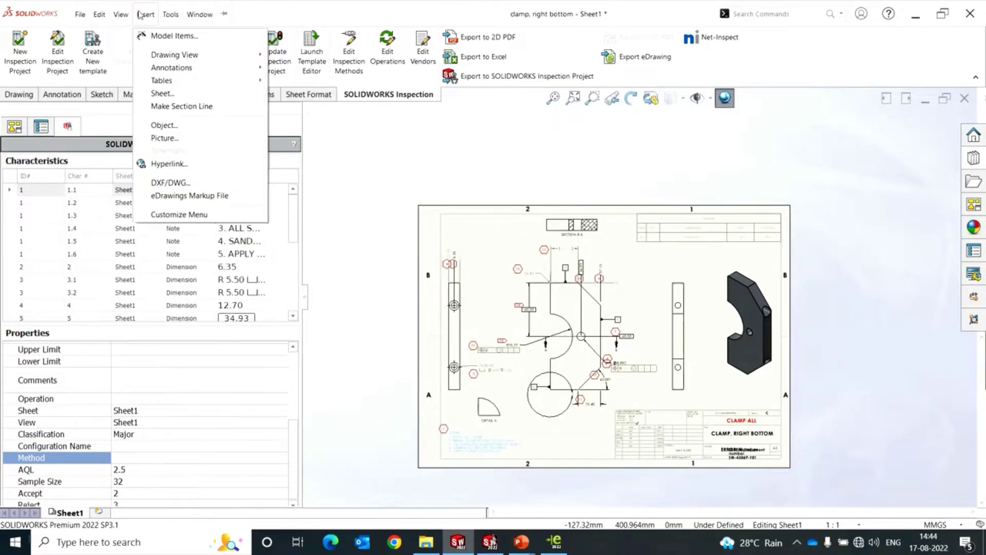
left_click(355, 212)
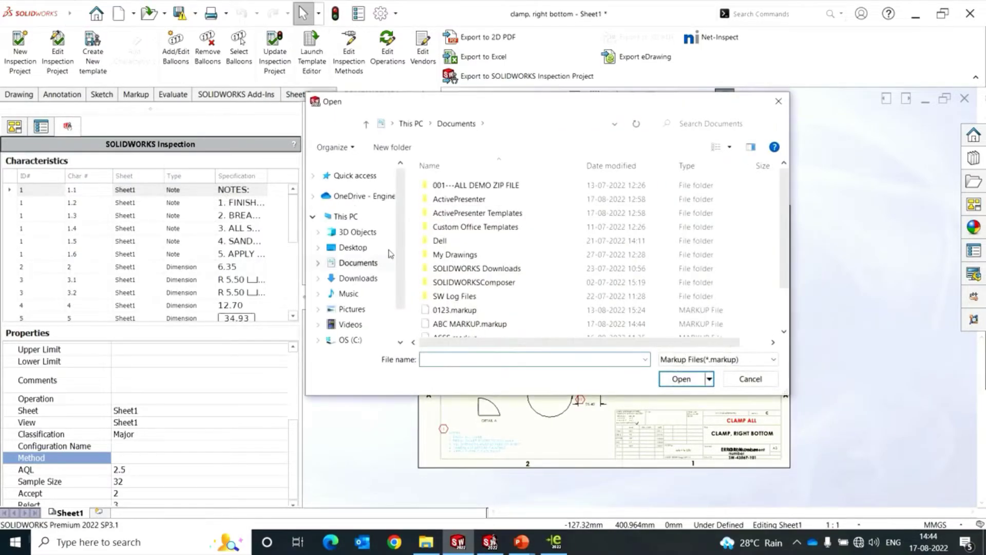
scroll(459, 279, "down", 1)
left_click(457, 330)
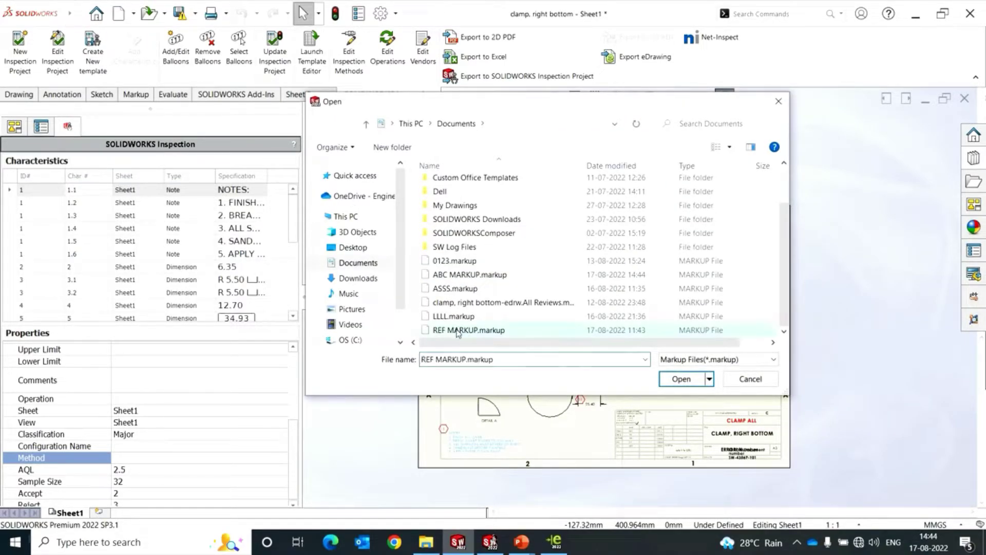
left_click(678, 379)
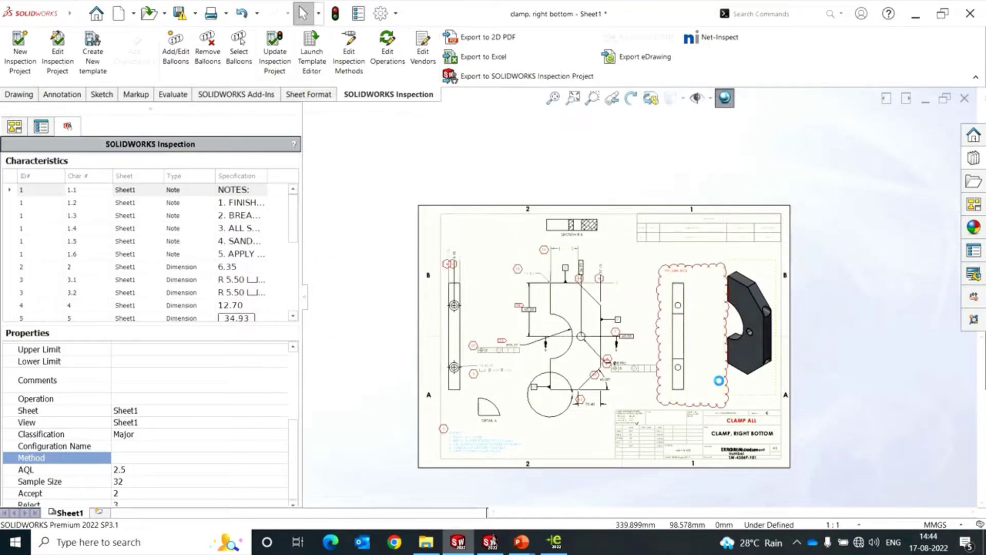
Step: Review the inserted cloud around the side view and delete the eDrawings Markups entry from the drawing
scroll(719, 377, "down", 3)
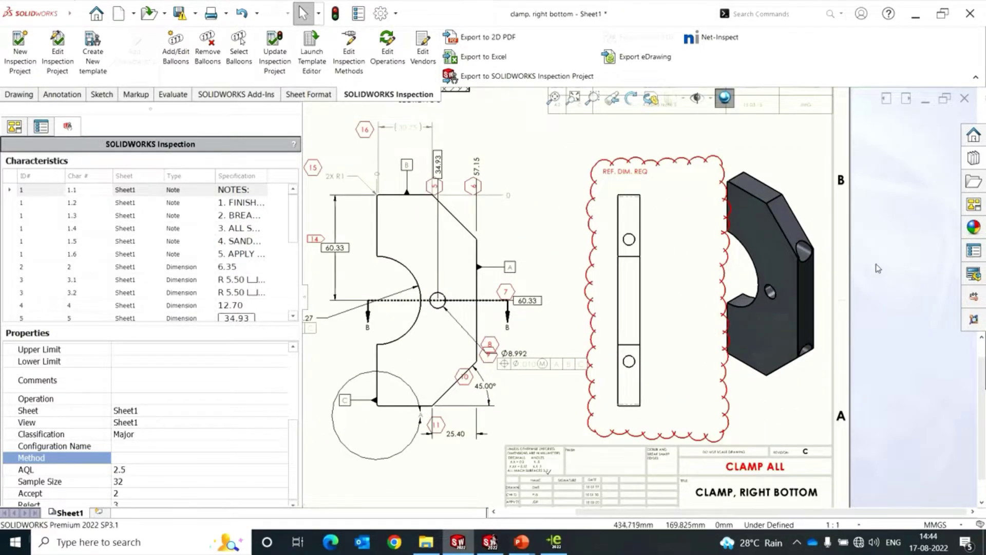
scroll(873, 270, "up", 3)
middle_click_drag(866, 292, 867, 292)
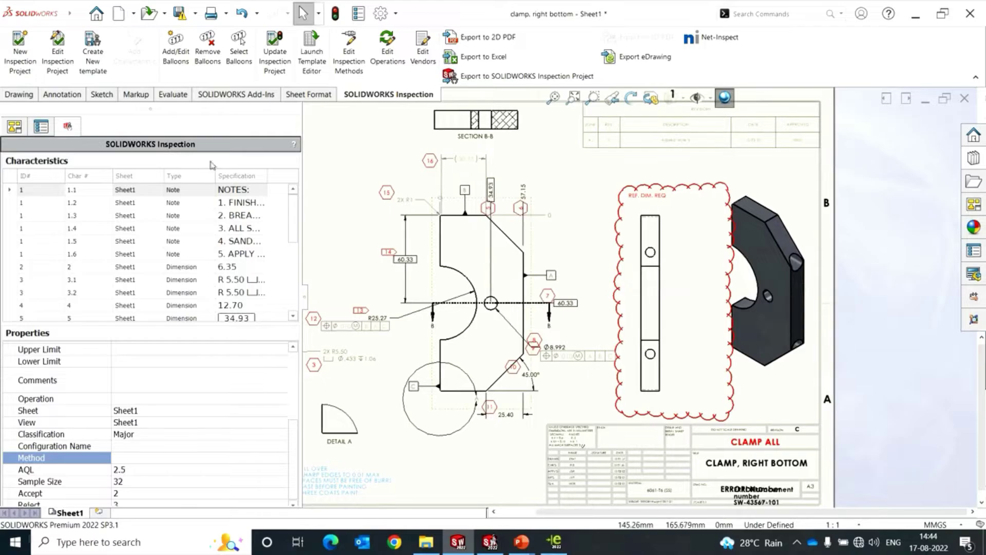
left_click(40, 128)
left_click(14, 129)
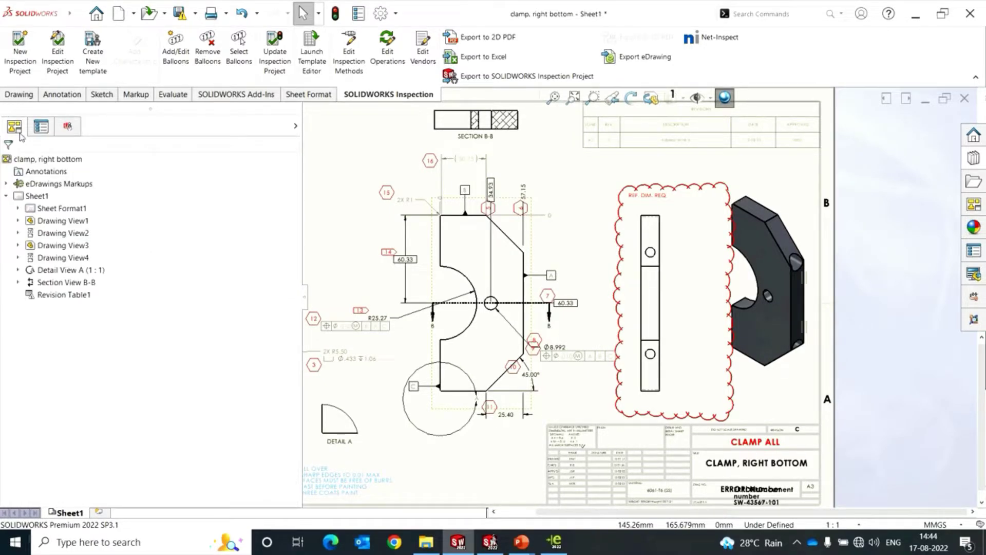
right_click(46, 183)
left_click(78, 203)
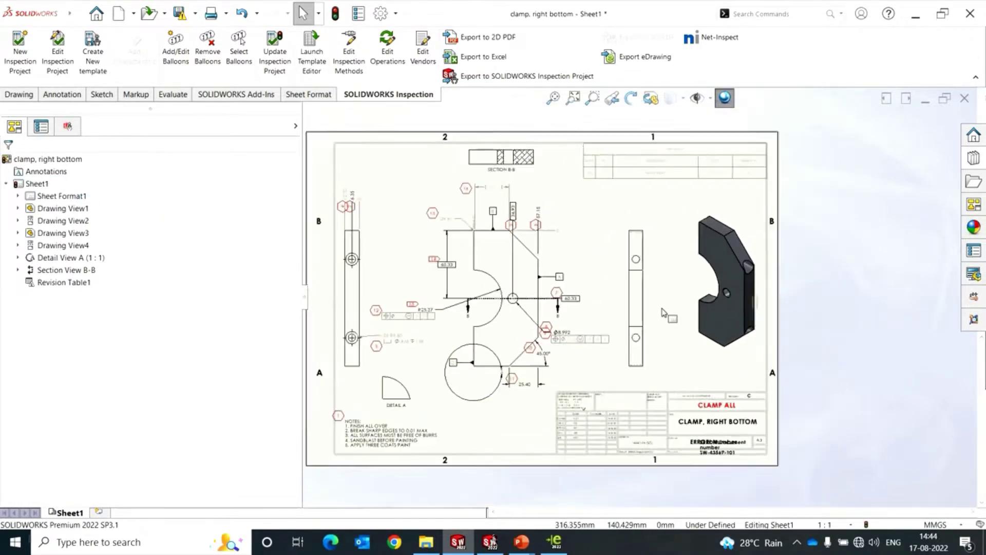
Step: Add a Smart Dimension for the overall height of the side view next to the isometric view, placed between the two views
scroll(661, 285, "down", 5)
key("s")
left_click(676, 300)
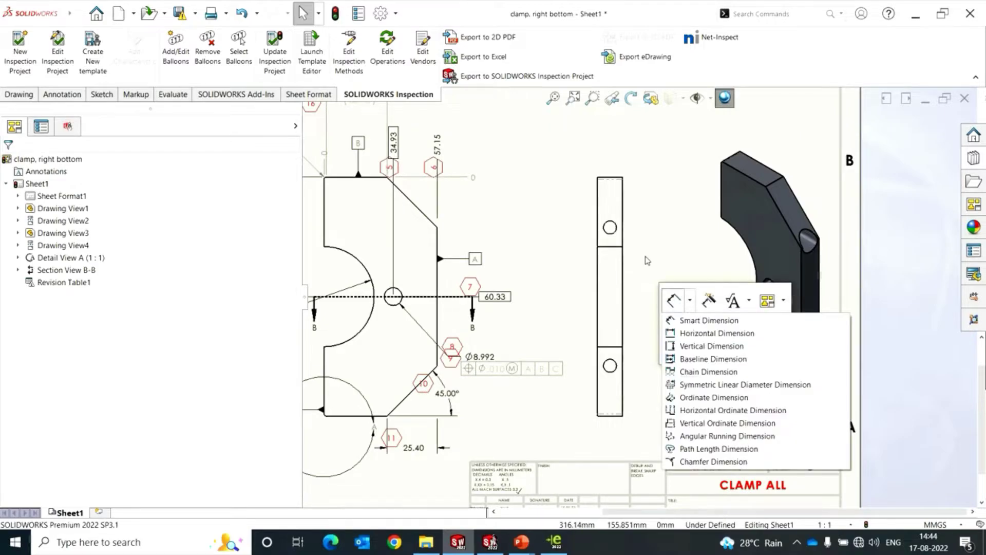
left_click(674, 321)
scroll(605, 174, "down", 5)
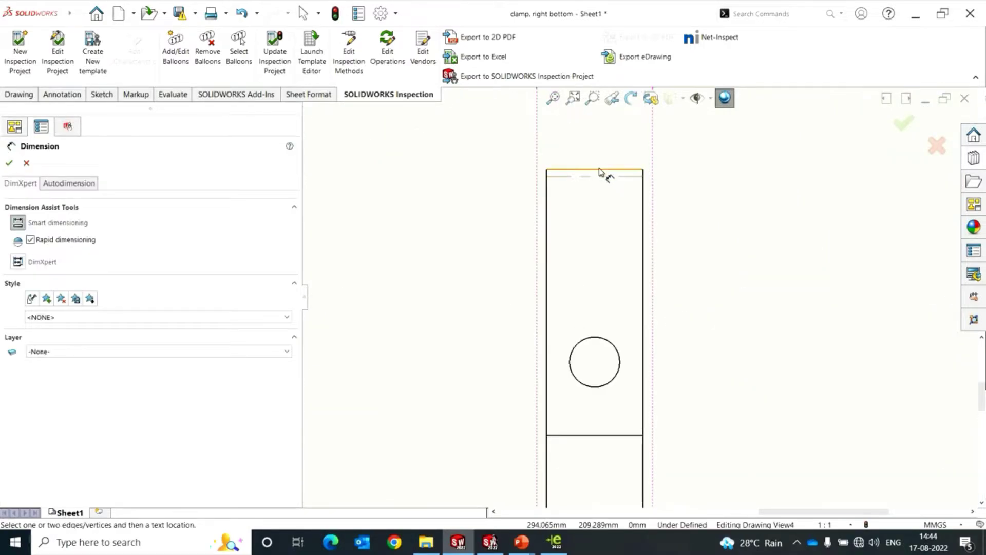
left_click(605, 173)
scroll(612, 181, "up", 1)
scroll(613, 183, "up", 2)
scroll(642, 408, "down", 3)
scroll(640, 419, "up", 2)
scroll(629, 467, "down", 5)
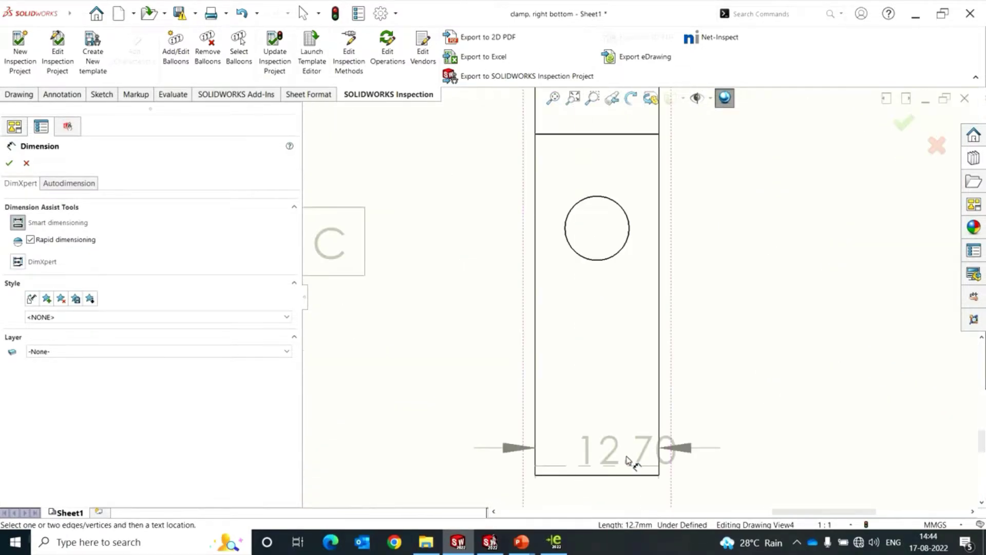
left_click(622, 475)
scroll(623, 478, "up", 5)
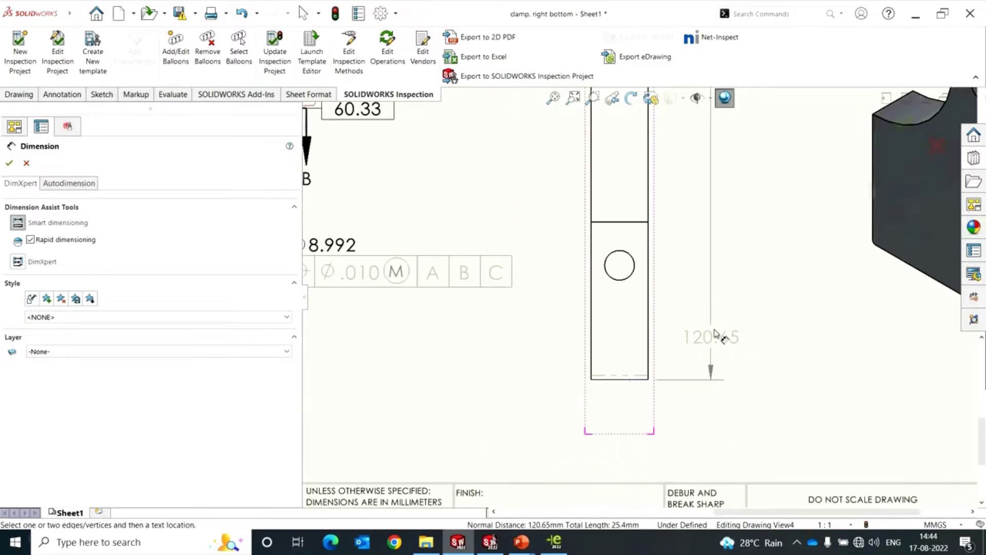
left_click(674, 211)
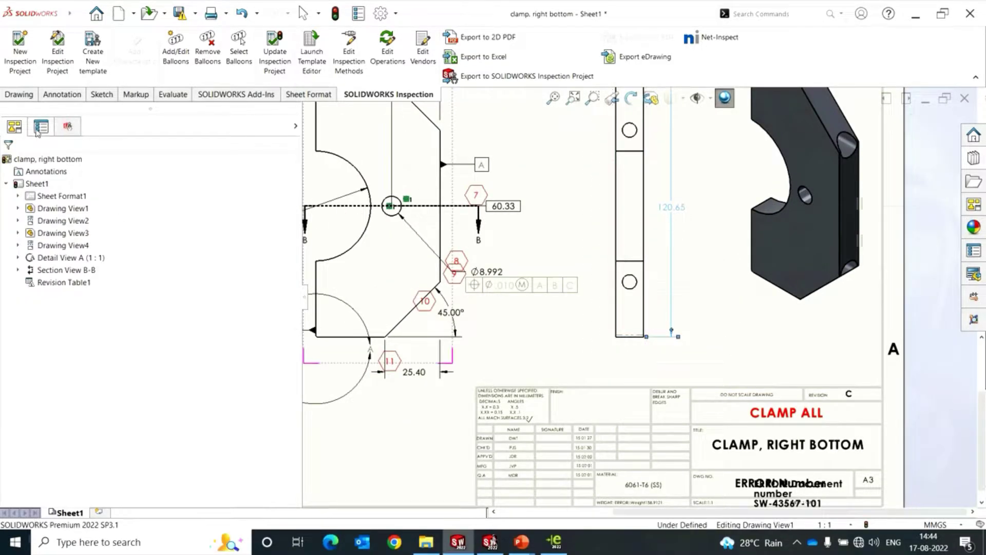
Step: Enclose the side view's new height dimension in parentheses to make it a reference dimension
scroll(289, 319, "down", 3)
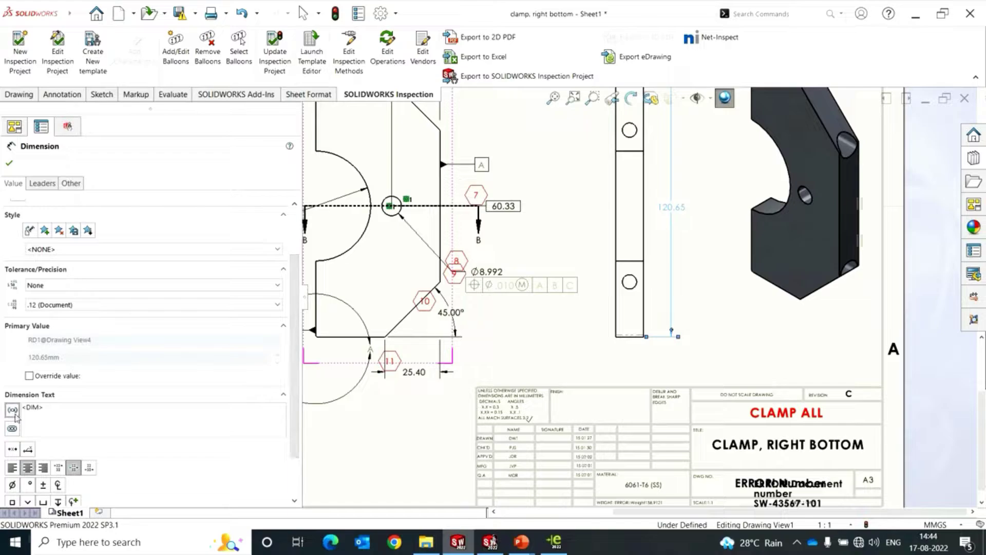
scroll(687, 313, "up", 4)
key("Escape")
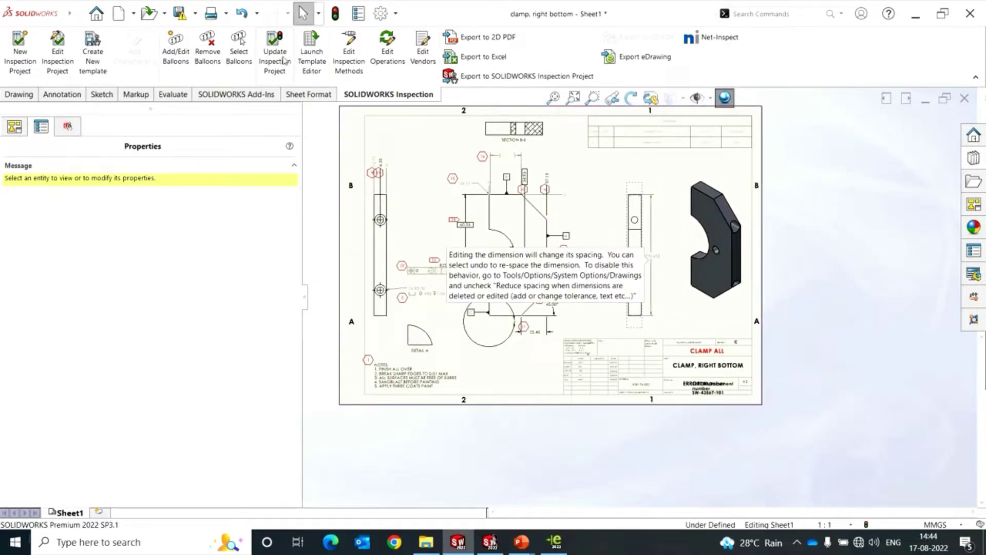
Step: Update the inspection project and add the side view's new height reference dimension to it as a ballooned characteristic
left_click(284, 61)
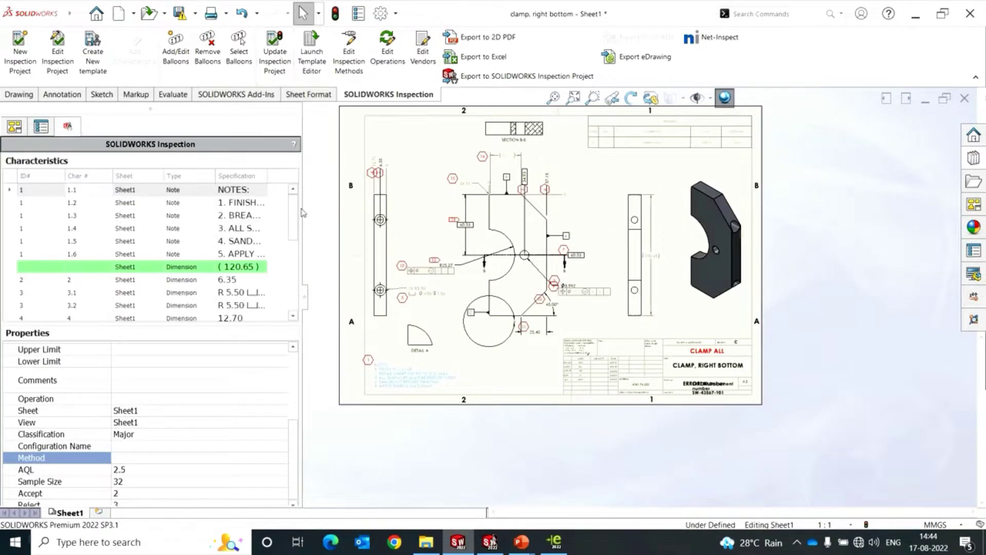
right_click(73, 262)
left_click(119, 281)
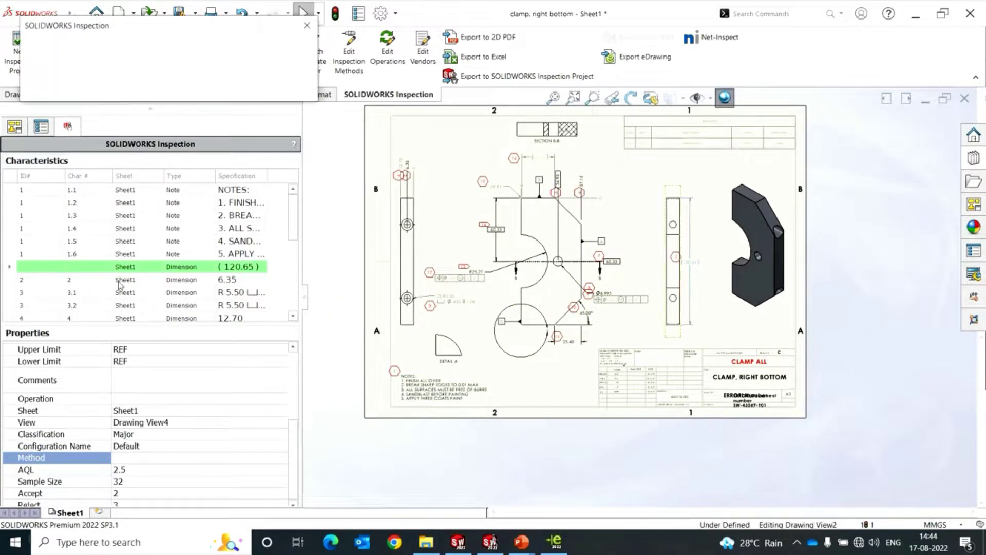
scroll(398, 260, "up", 1)
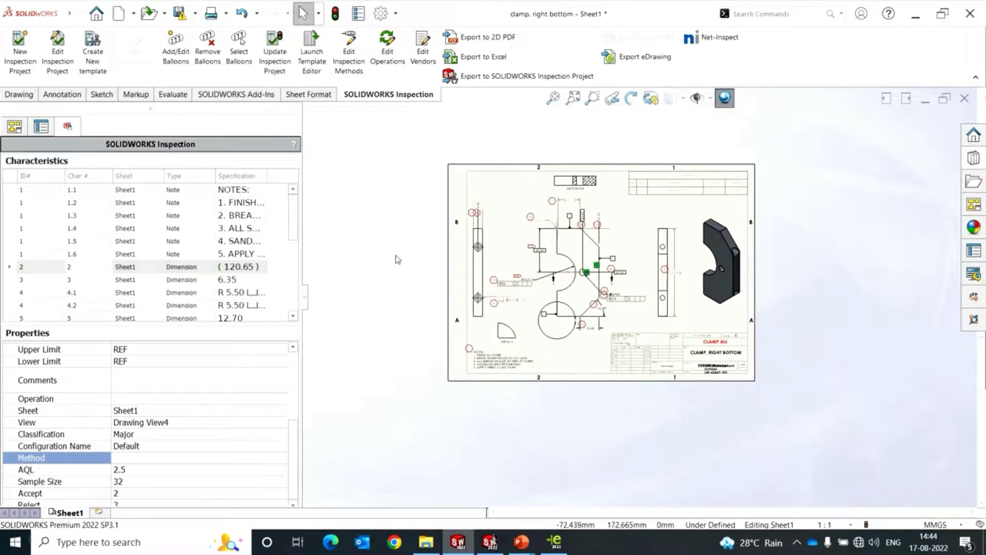
Step: Export the clamp drawing's inspection data to Excel with the AS9102.xlt template, saving it as clamp, right bottom.xlsx
scroll(868, 280, "down", 5)
scroll(842, 262, "up", 5)
scroll(639, 280, "down", 1)
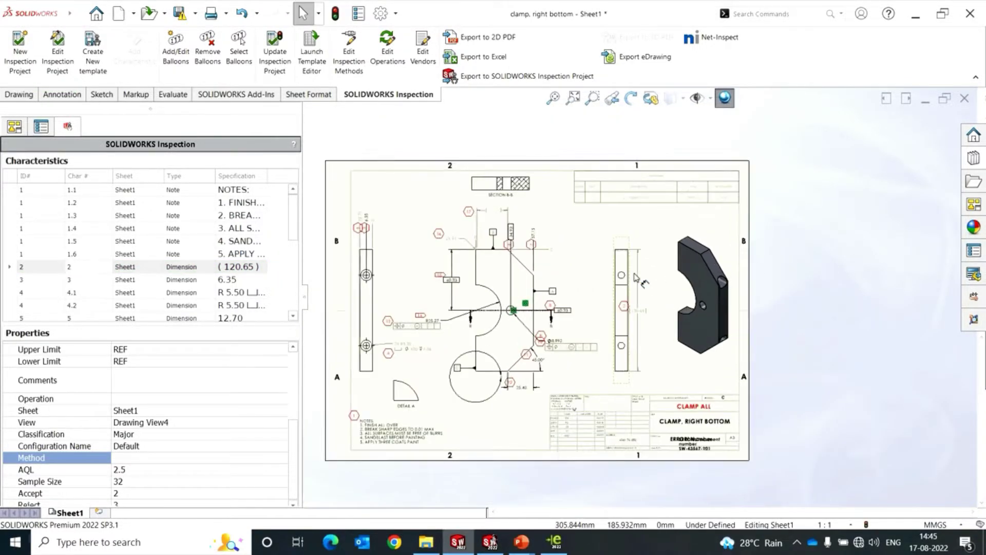
left_click(502, 59)
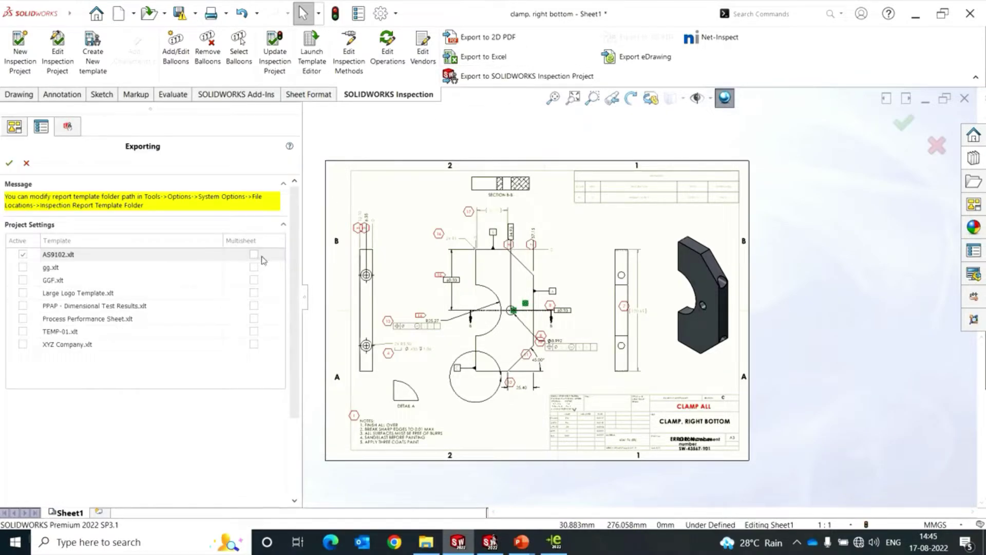
left_click(10, 163)
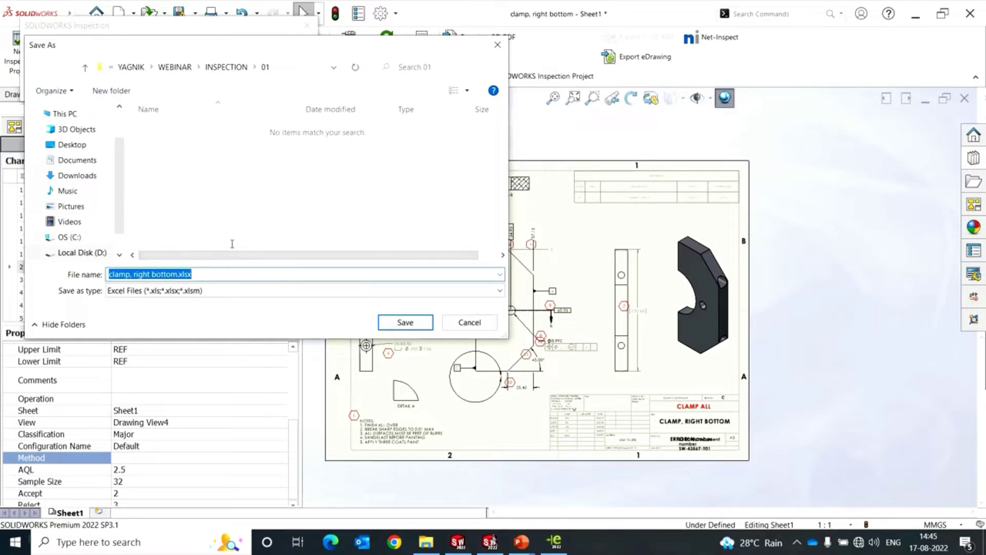
left_click(404, 323)
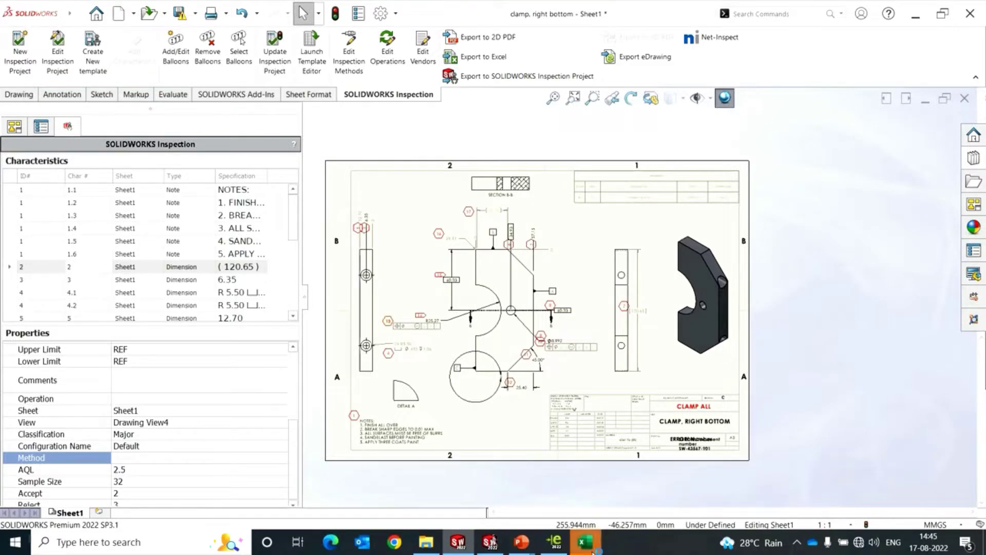
Step: Switch to the exported Excel report and review Form1, Form2 and the characteristic rows with their limits in Form3
left_click(593, 551)
left_click(798, 112)
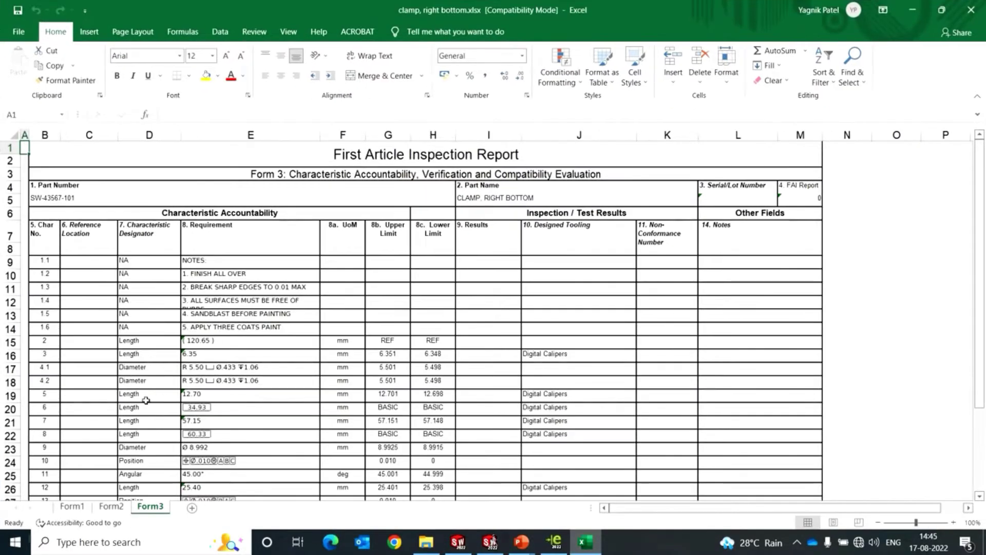
left_click(69, 506)
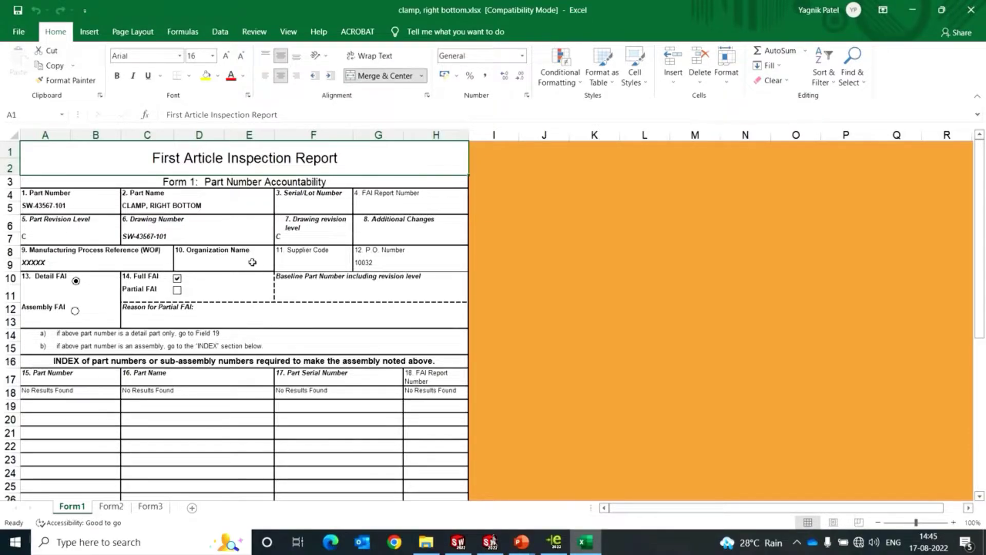
left_click(110, 506)
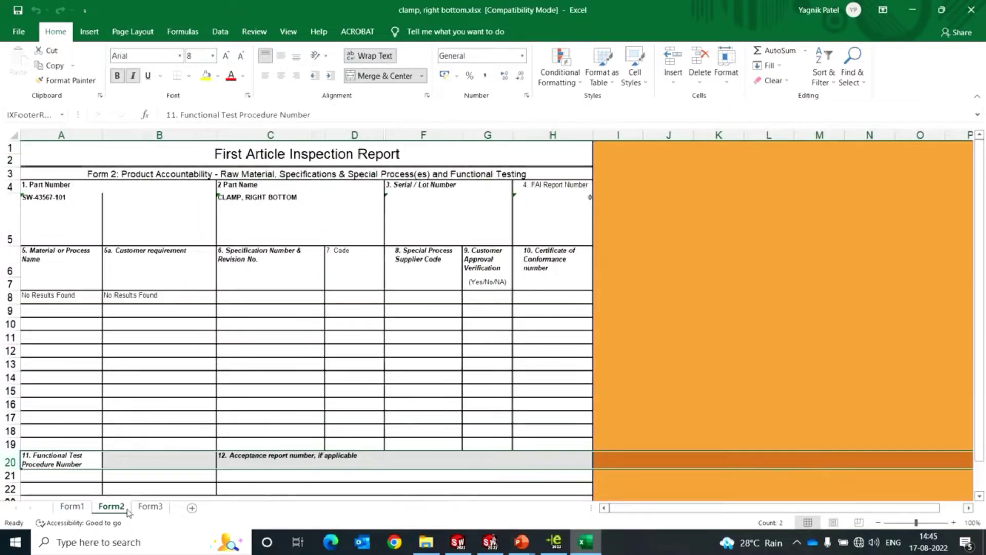
left_click(154, 509)
scroll(337, 357, "down", 1)
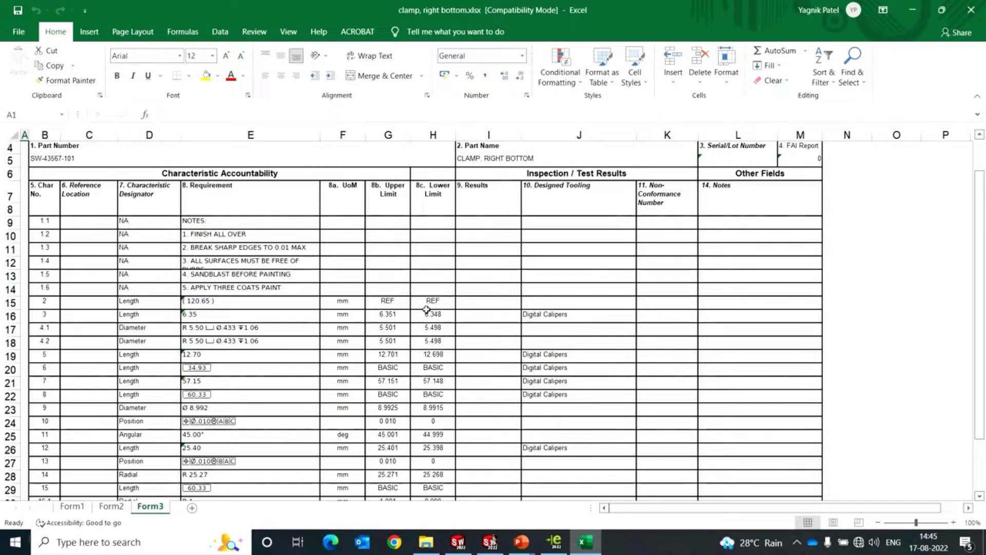
scroll(466, 306, "down", 1)
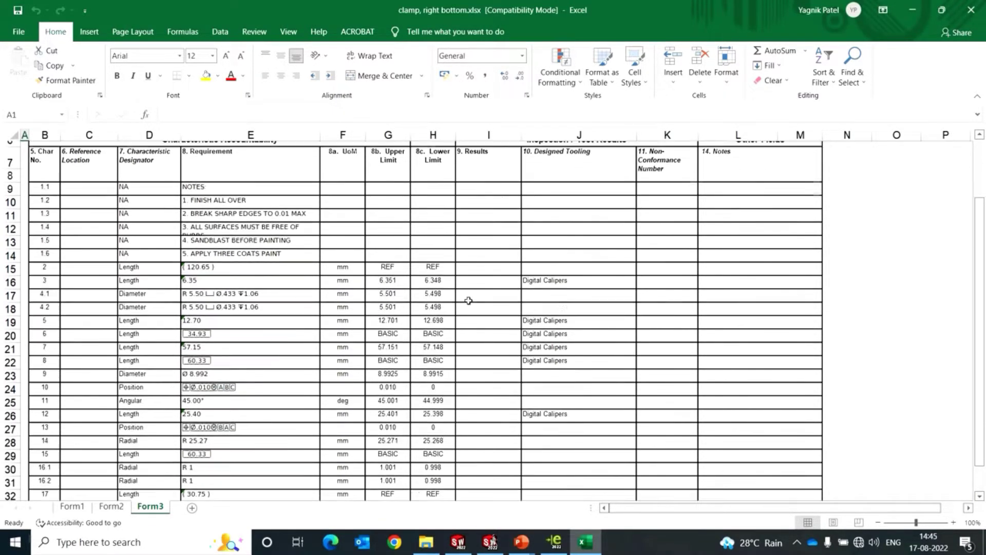
scroll(464, 288, "up", 2)
scroll(462, 257, "down", 1)
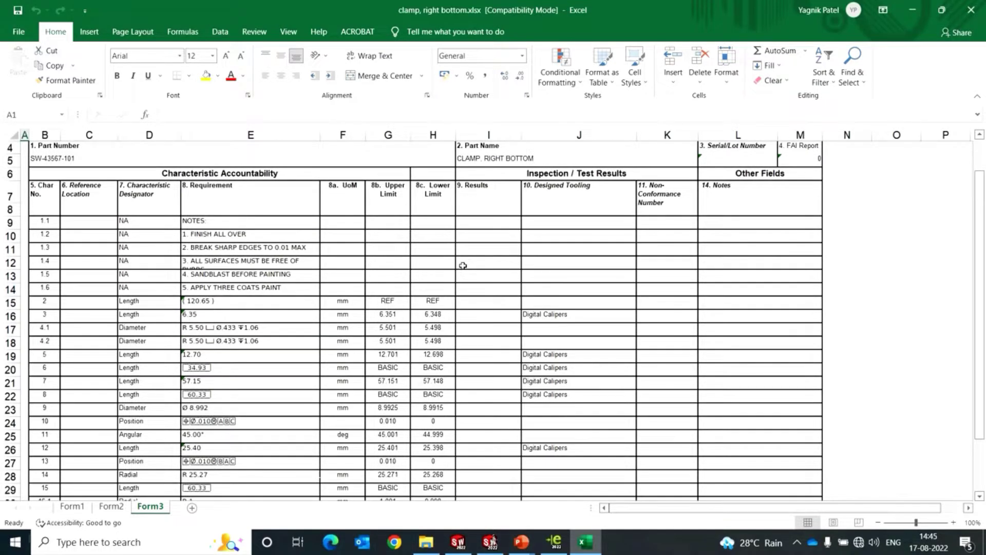
Step: Enter 6.5 as the result for characteristic 3 and 5.50 for characteristic 4.1 in Form3
left_click(475, 316)
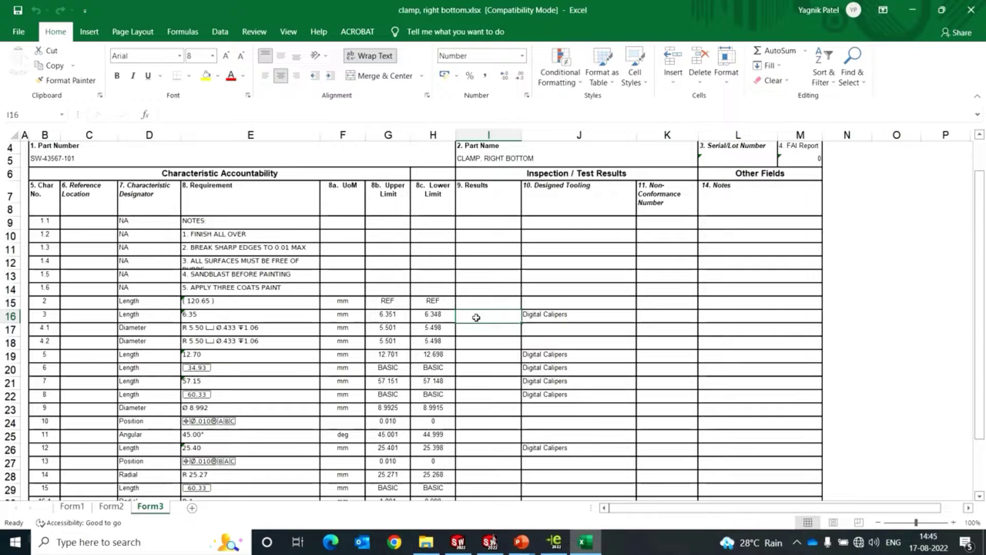
type("6")
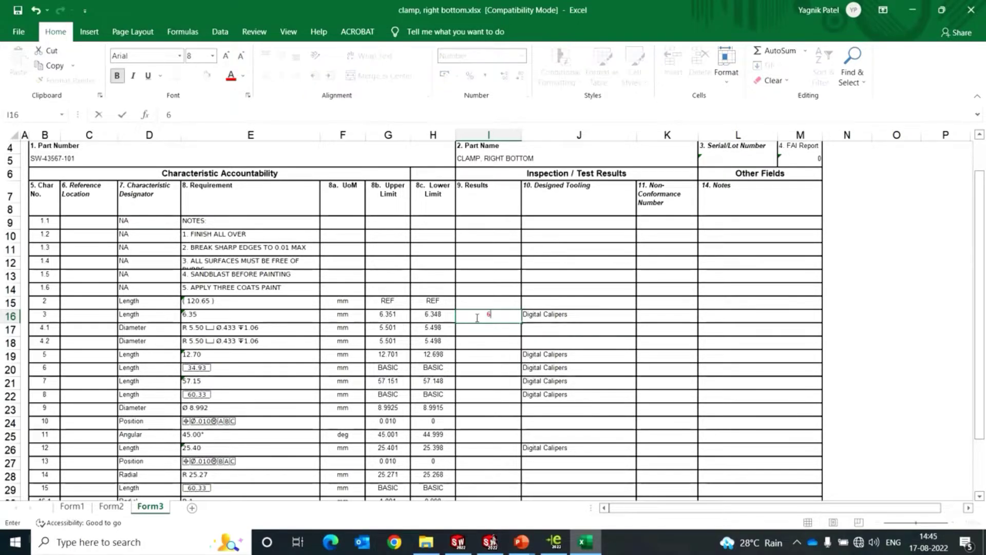
type(".5")
key("Return")
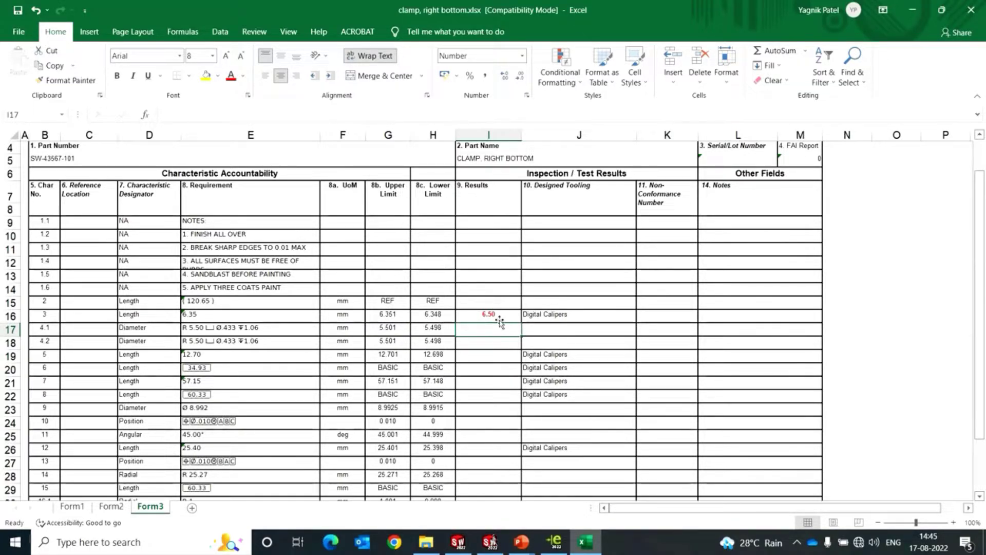
left_click(497, 315)
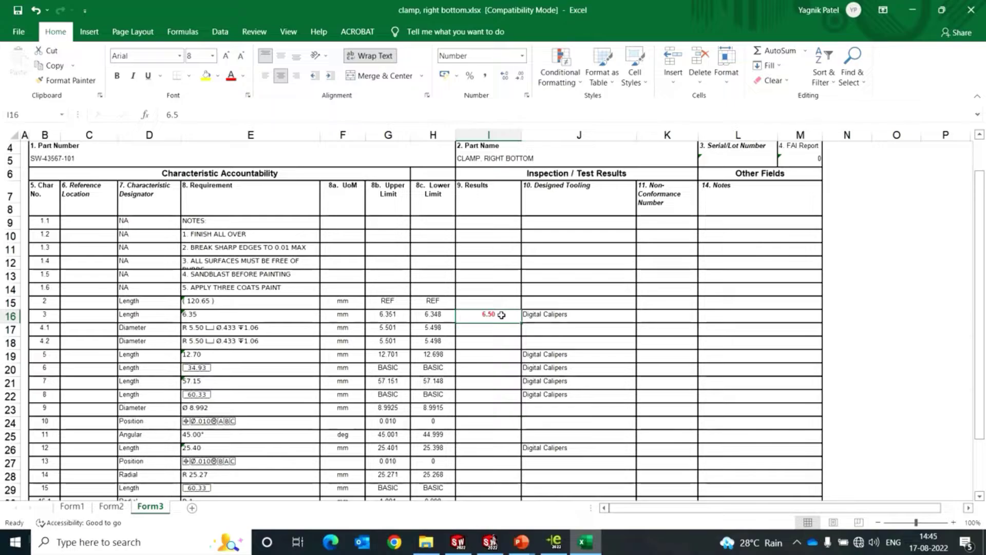
left_click(430, 315)
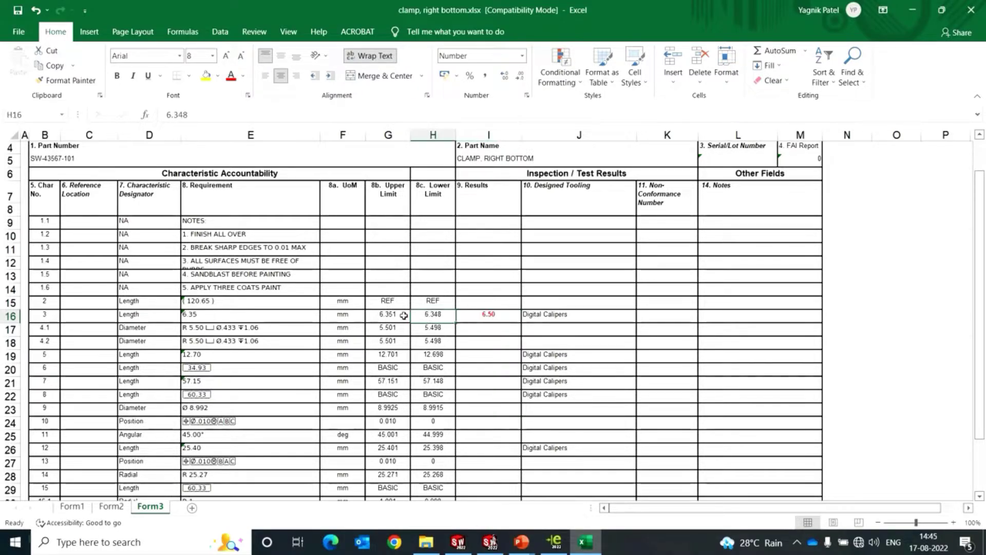
left_click(485, 327)
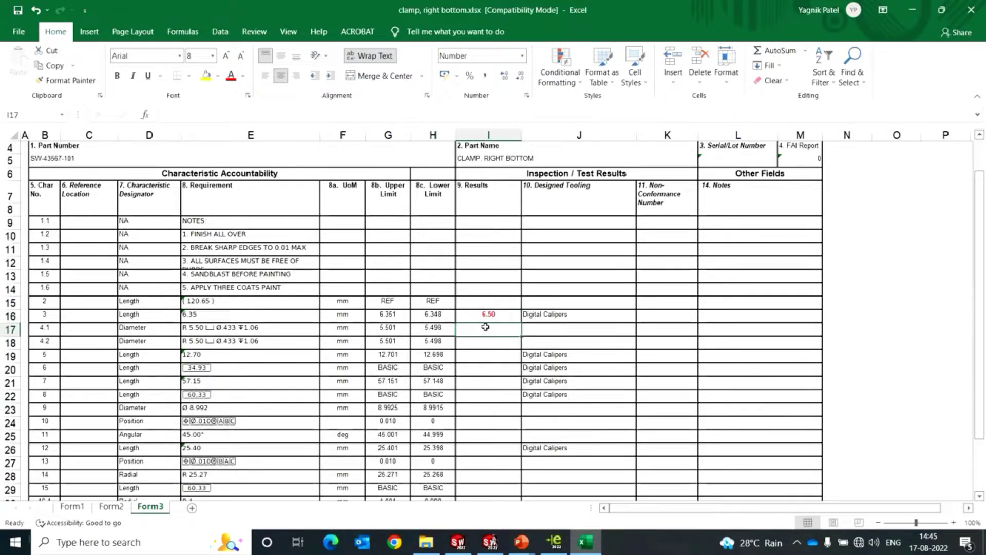
type("5.50")
key("Return")
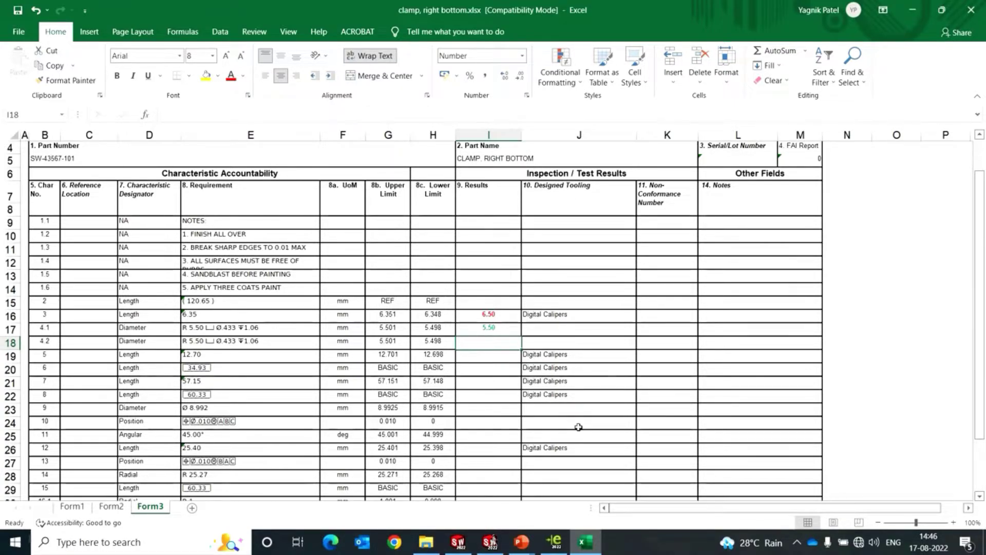
Step: Switch to the SOLIDWORKS INSPECTION slide show in PowerPoint and advance to the Build Report Template topic
key("alt+Tab")
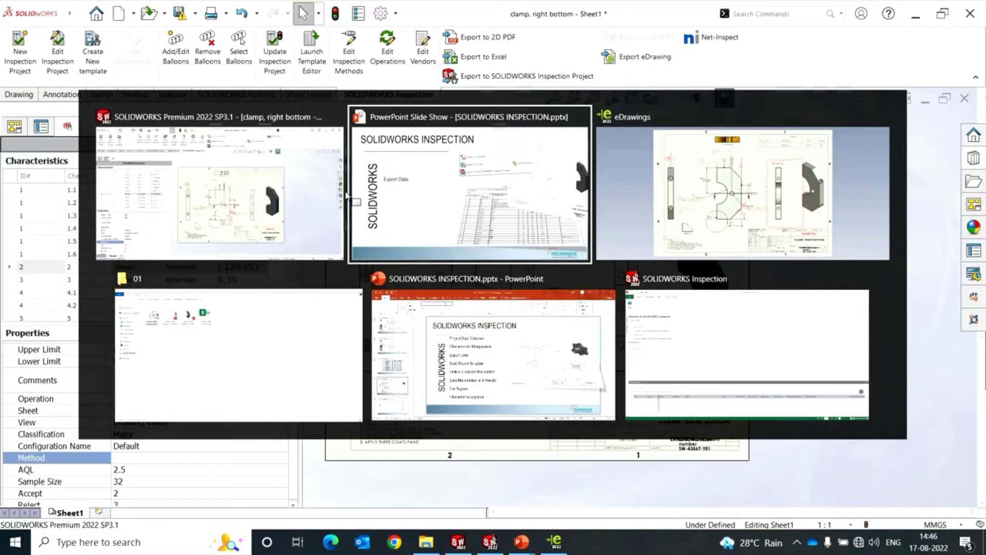
left_click(345, 196)
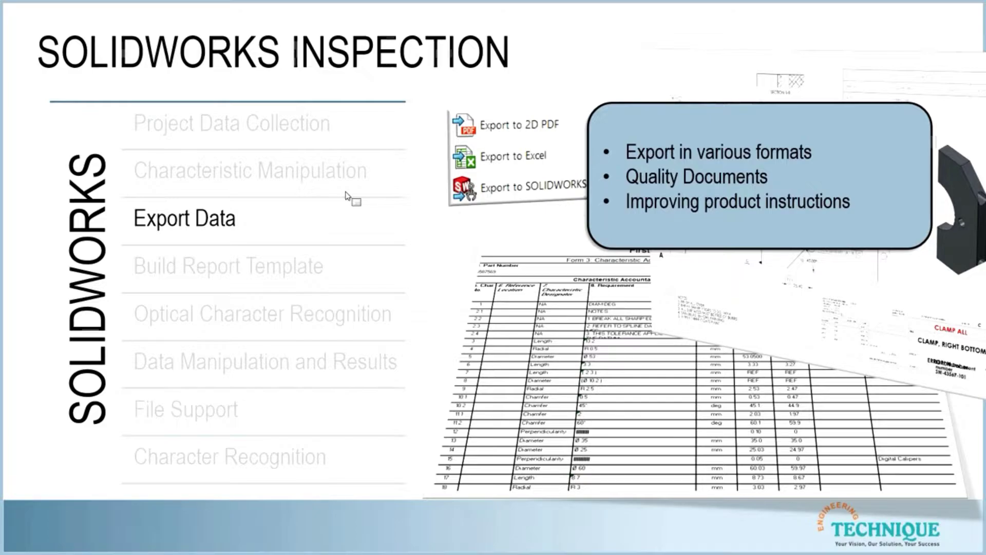
left_click(160, 207)
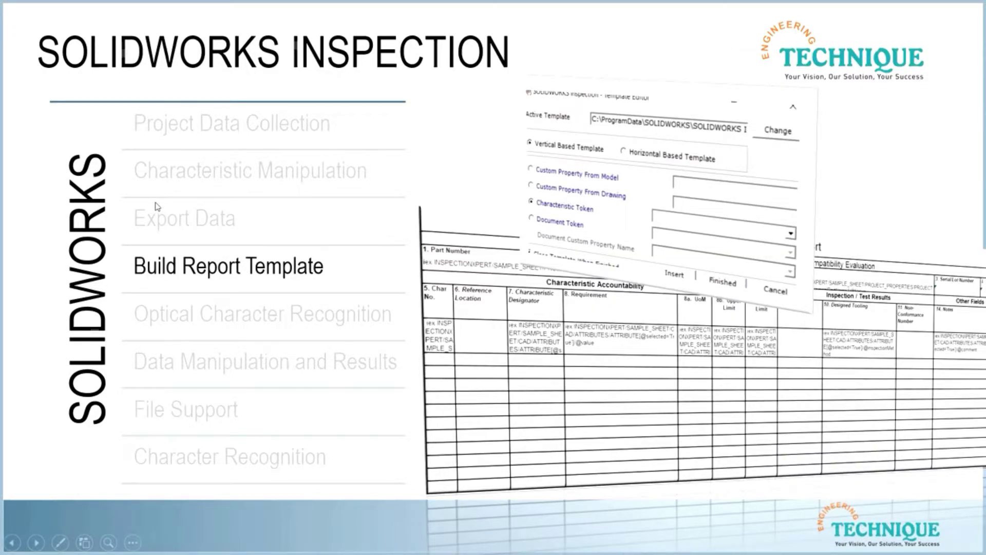
Step: Switch back to the clamp drawing in SOLIDWORKS and launch the Template Editor with the AS9102.xlt template
key("alt+Tab")
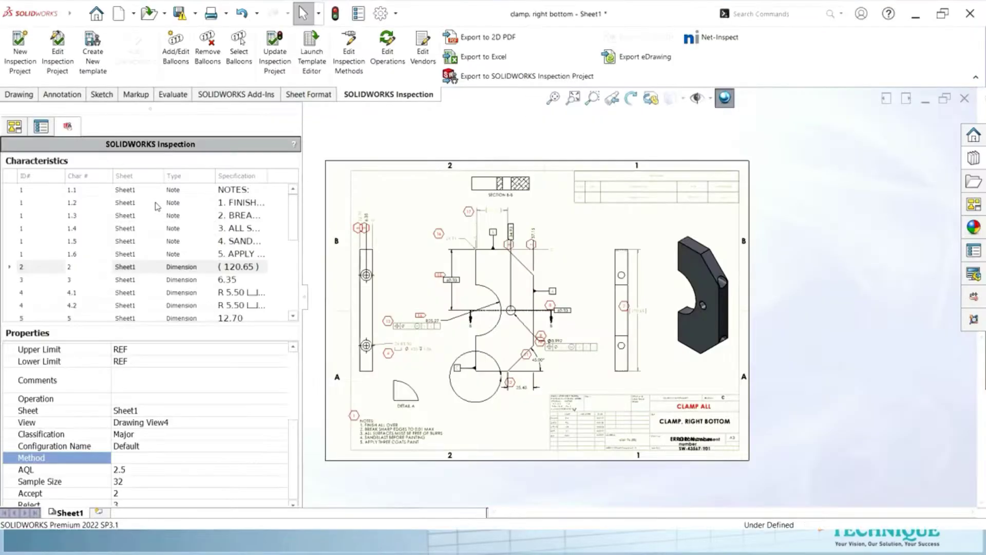
scroll(634, 308, "up", 2)
scroll(599, 347, "down", 2)
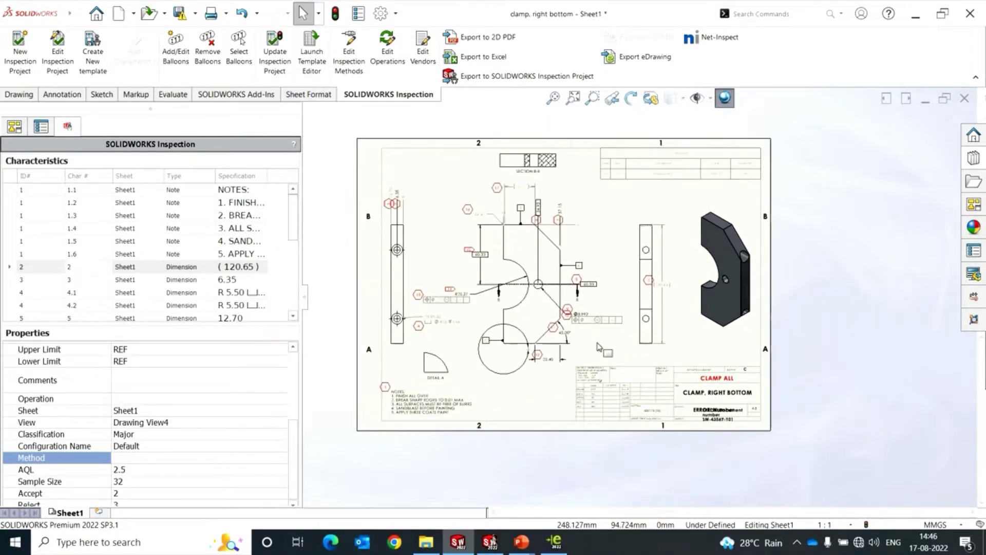
middle_click_drag(822, 267, 822, 284)
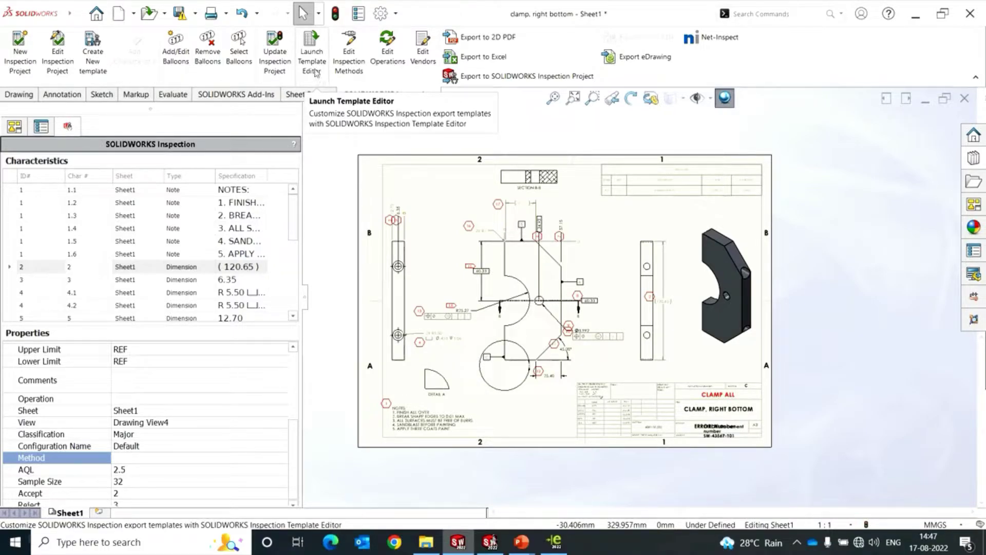
left_click(312, 57)
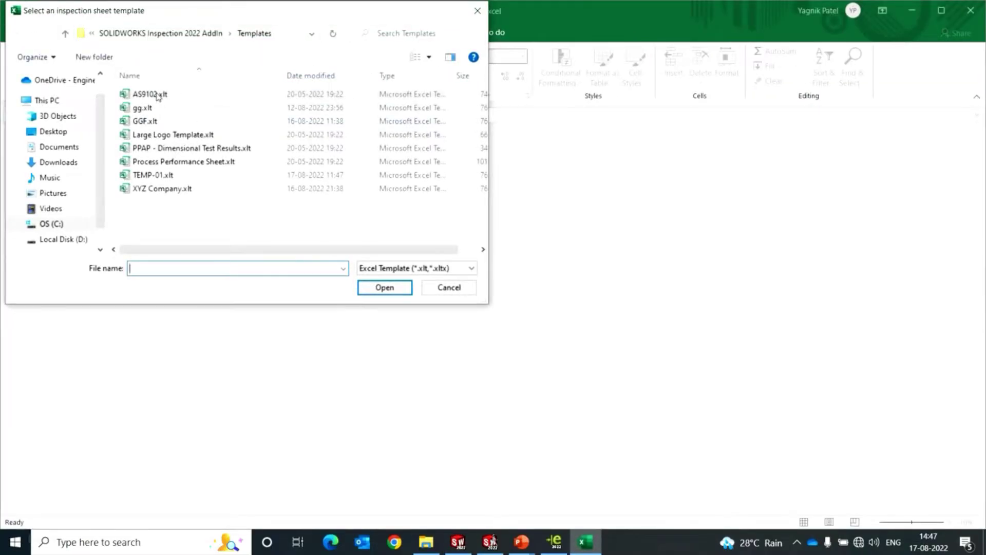
left_click(150, 94)
left_click(388, 288)
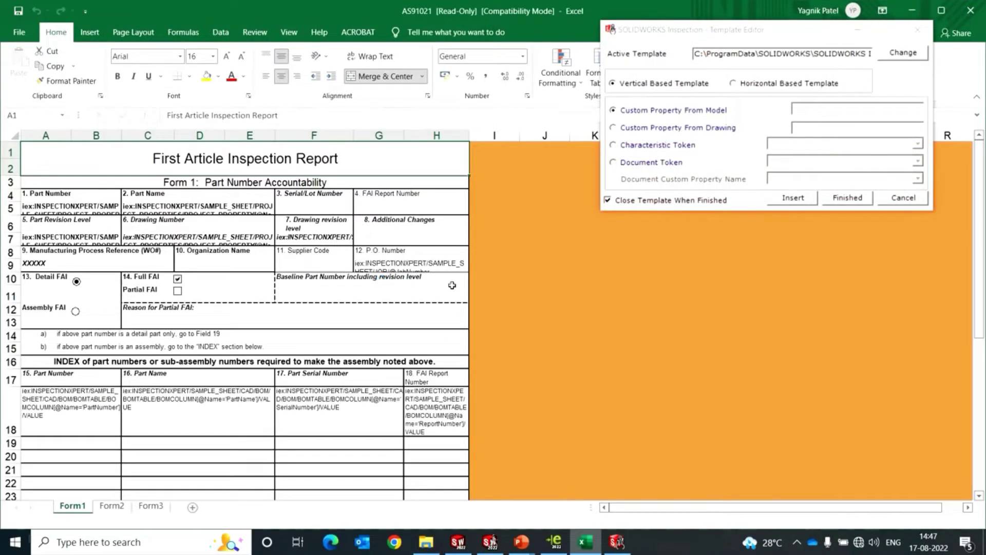
Step: Insert two blank columns before the Designed Tooling column in Form3 of the template
left_click(150, 506)
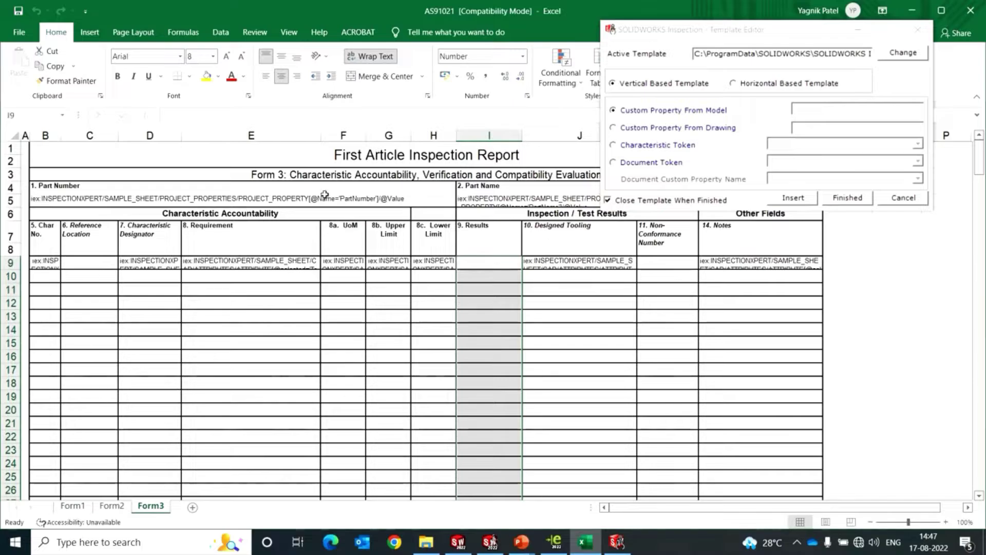
left_click(562, 136)
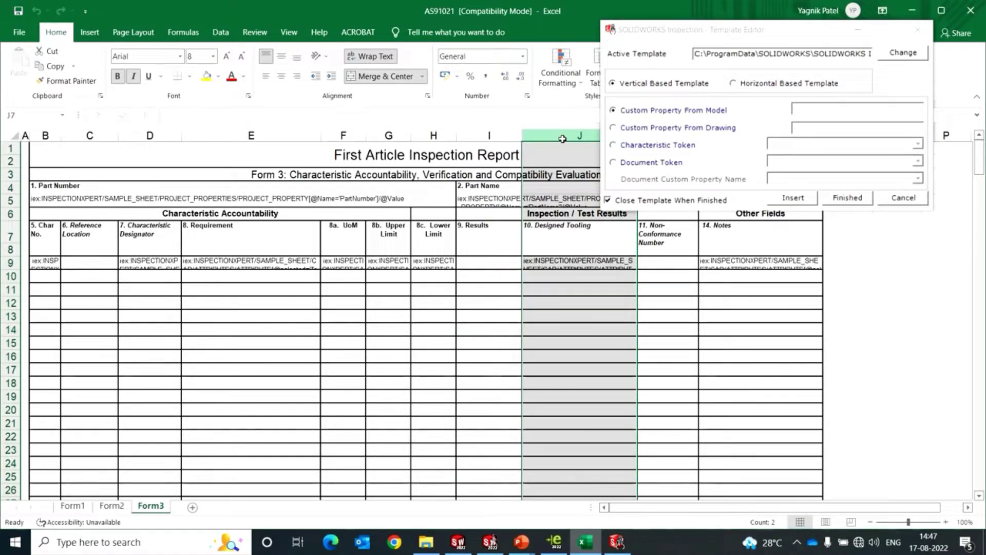
right_click(557, 137)
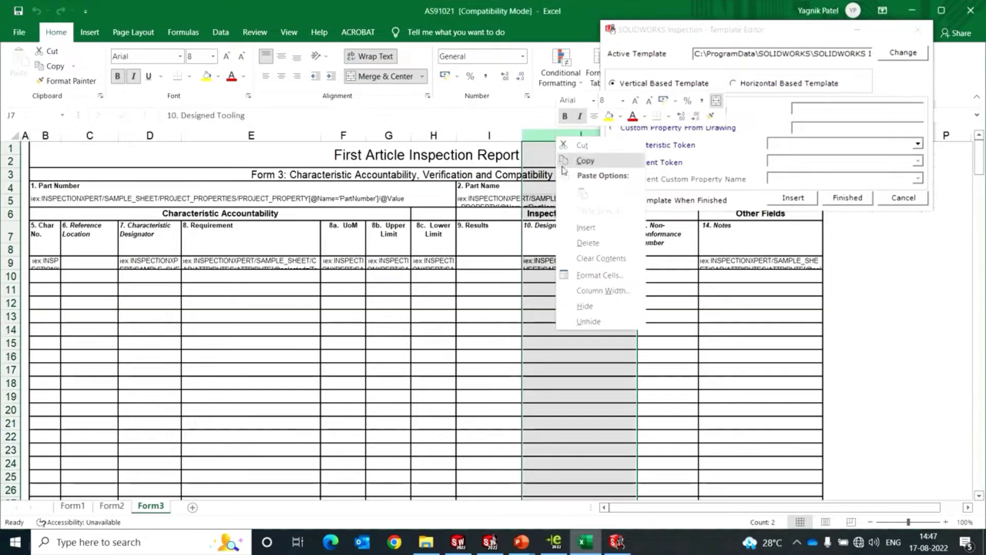
left_click(577, 227)
right_click(565, 139)
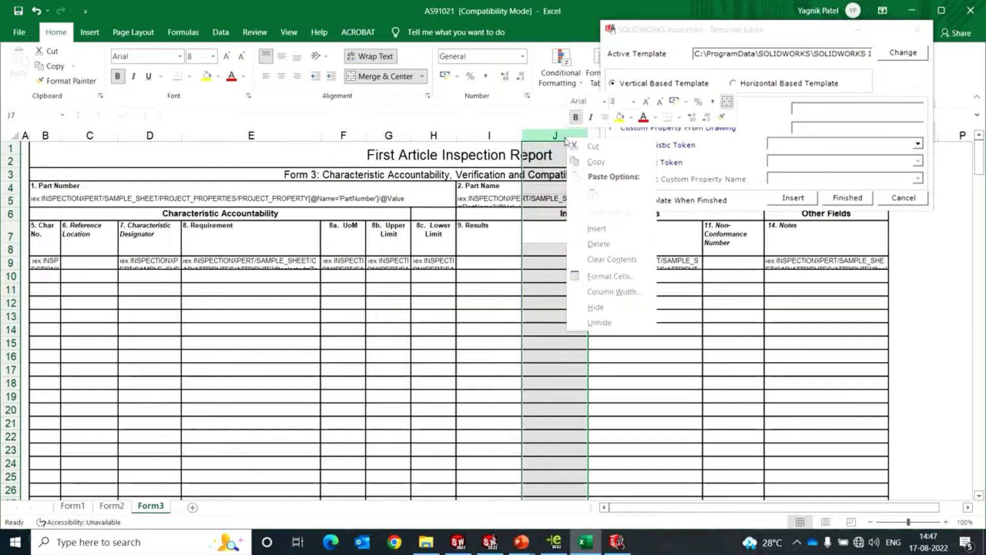
left_click(594, 228)
Step: Insert the Key characteristic token into cell J9 of Form3
left_click(557, 250)
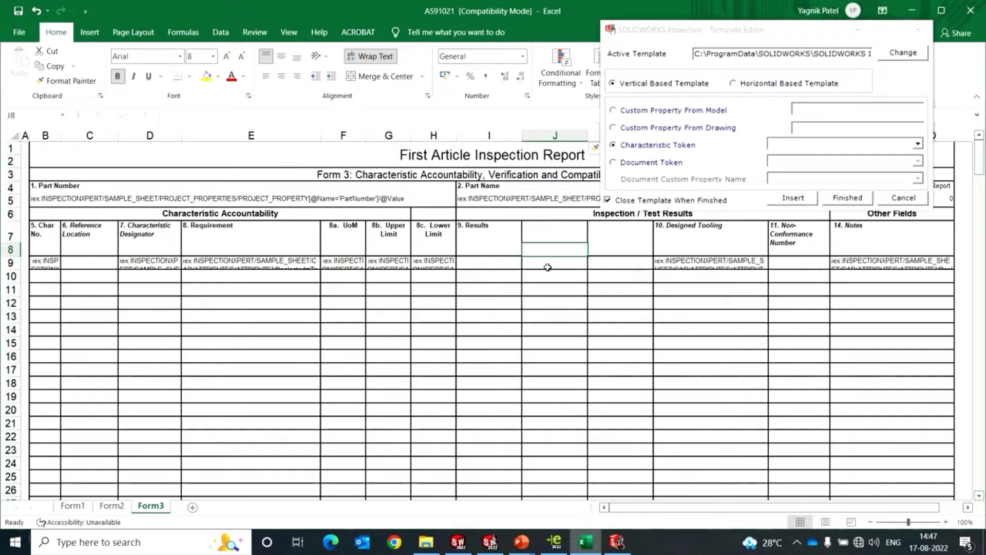
left_click(548, 264)
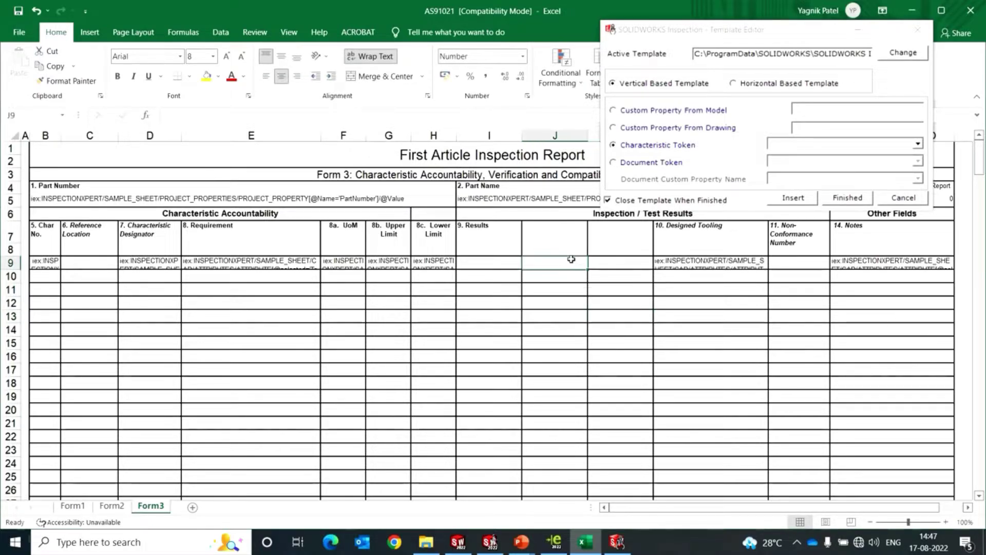
left_click(919, 144)
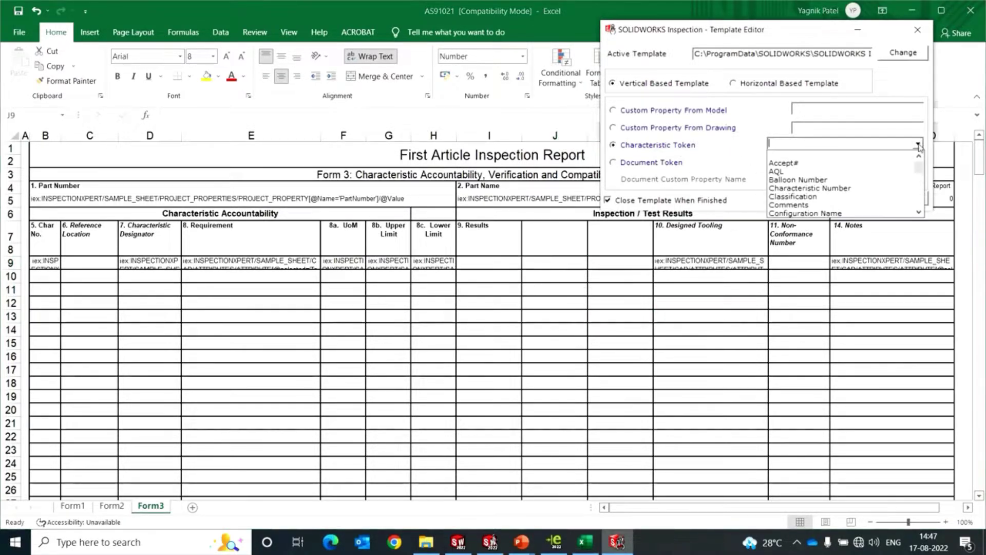
scroll(822, 185, "down", 3)
left_click(806, 157)
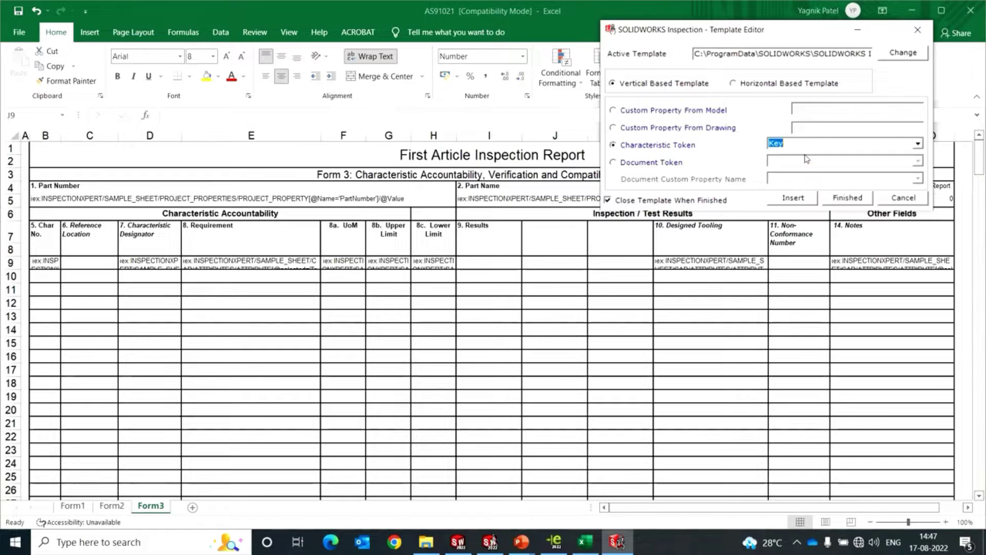
left_click(793, 198)
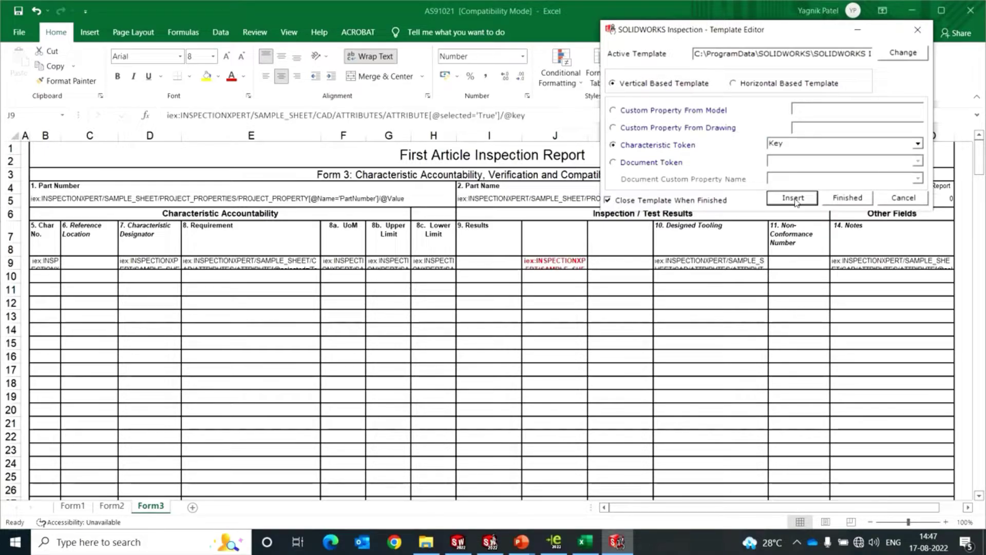
Step: Insert the Operation characteristic token into cell K9 of Form3
left_click(603, 260)
left_click(825, 145)
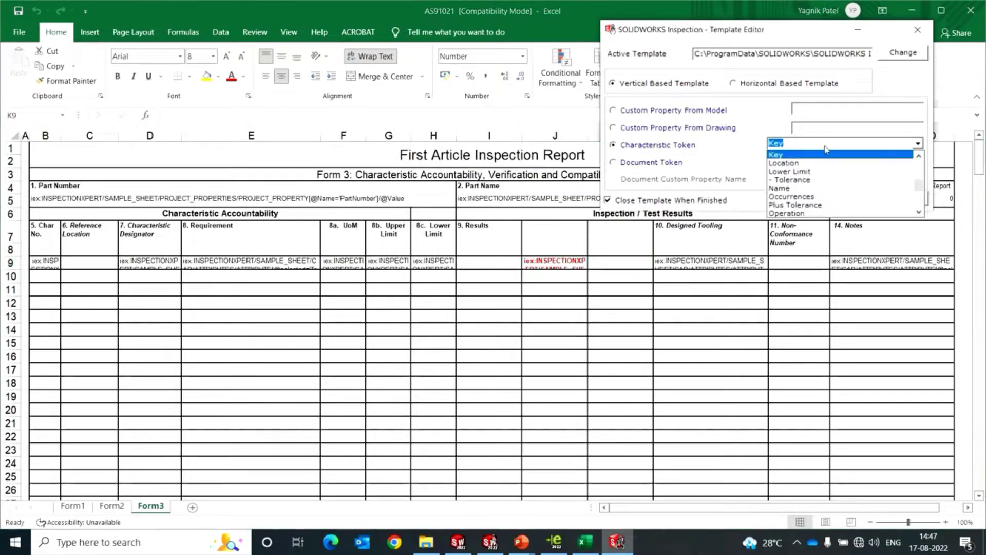
scroll(816, 147, "down", 3)
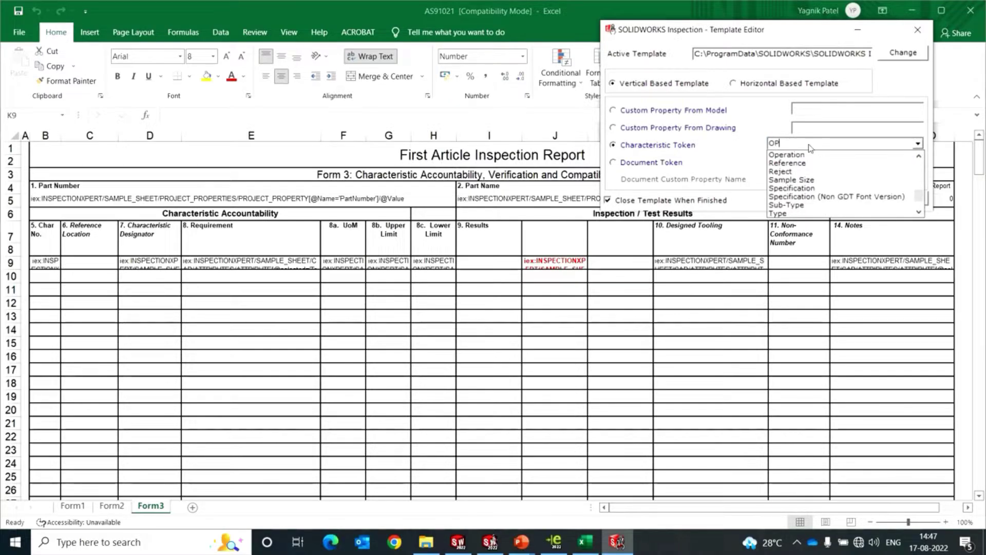
left_click(810, 156)
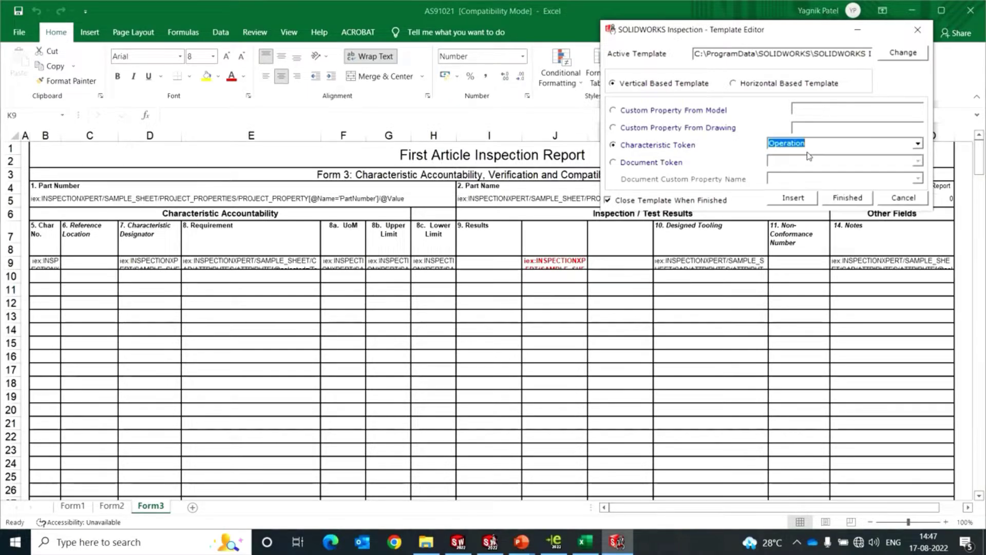
left_click(810, 199)
Step: Finish editing the template and save it as ABC-001 in the Templates folder
left_click(845, 198)
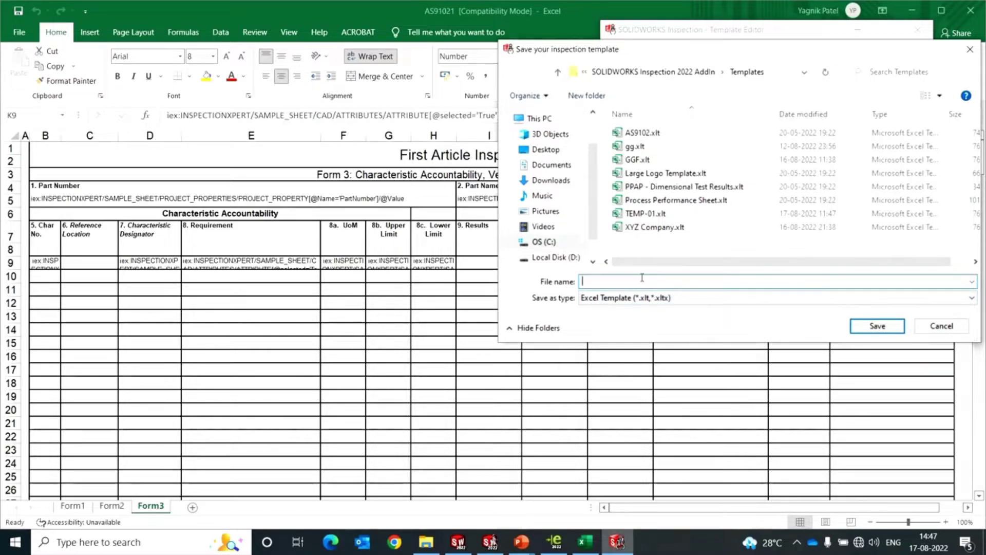
type("ABC")
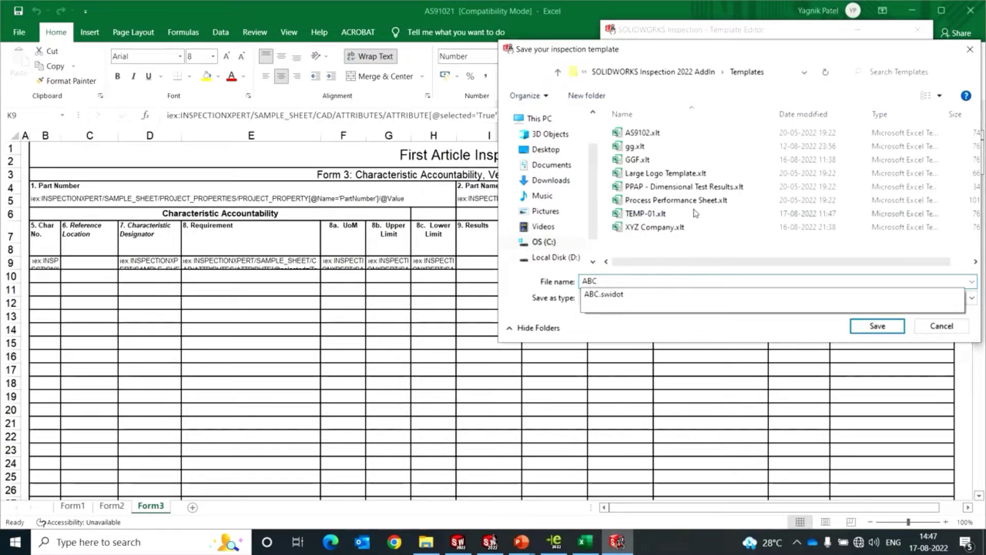
type("-001")
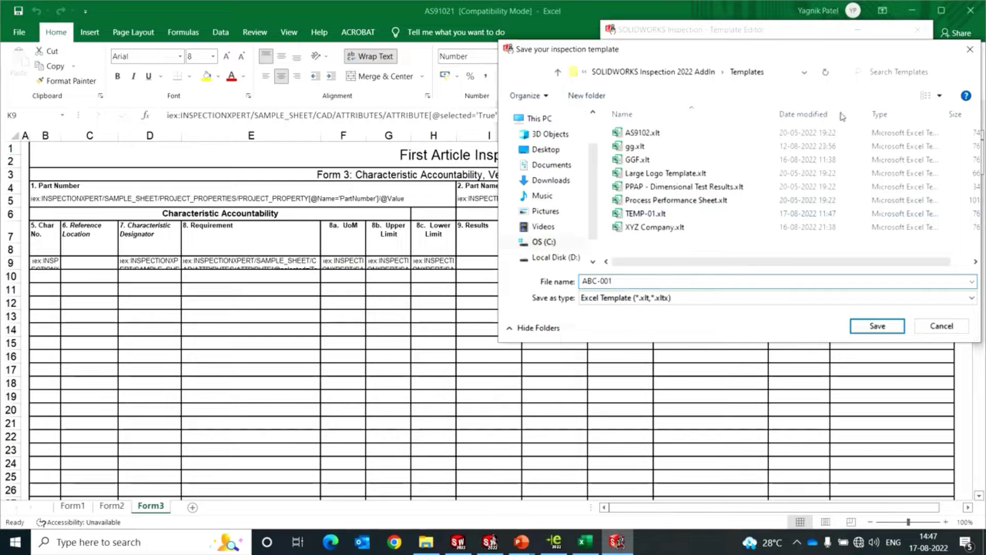
left_click(878, 326)
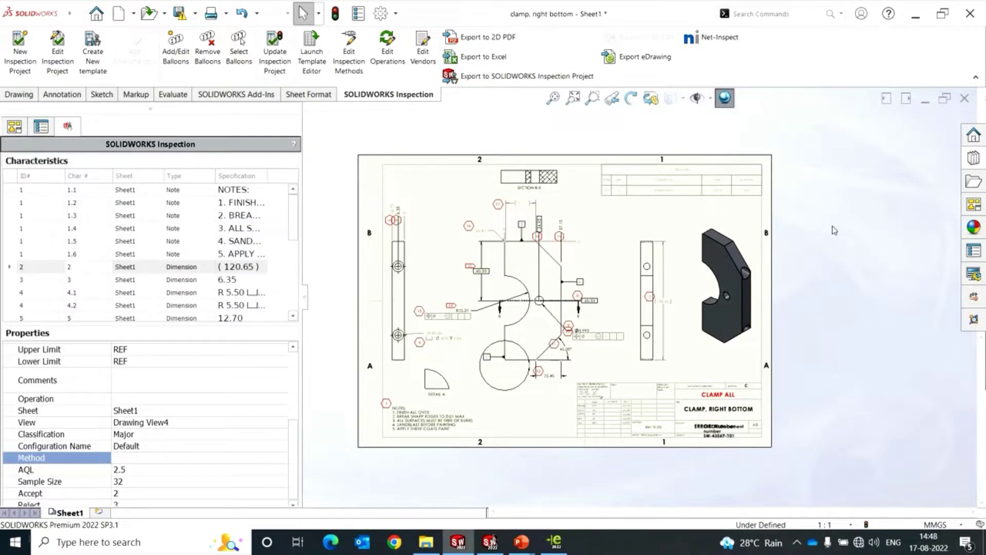
Step: Export the clamp inspection report to Excel with the ABC-001.xlt template, overwriting clamp, right bottom.xlsx
left_click(483, 56)
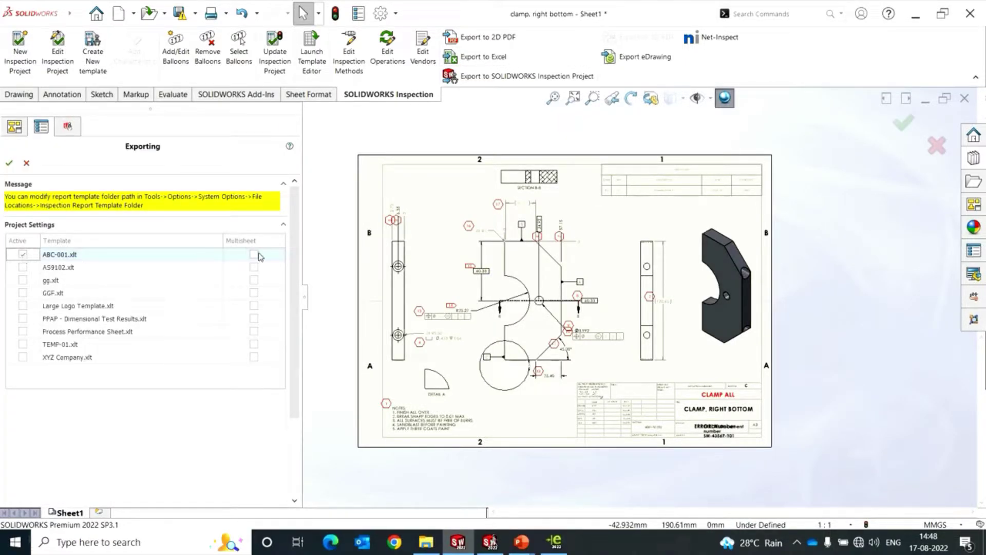
left_click(9, 163)
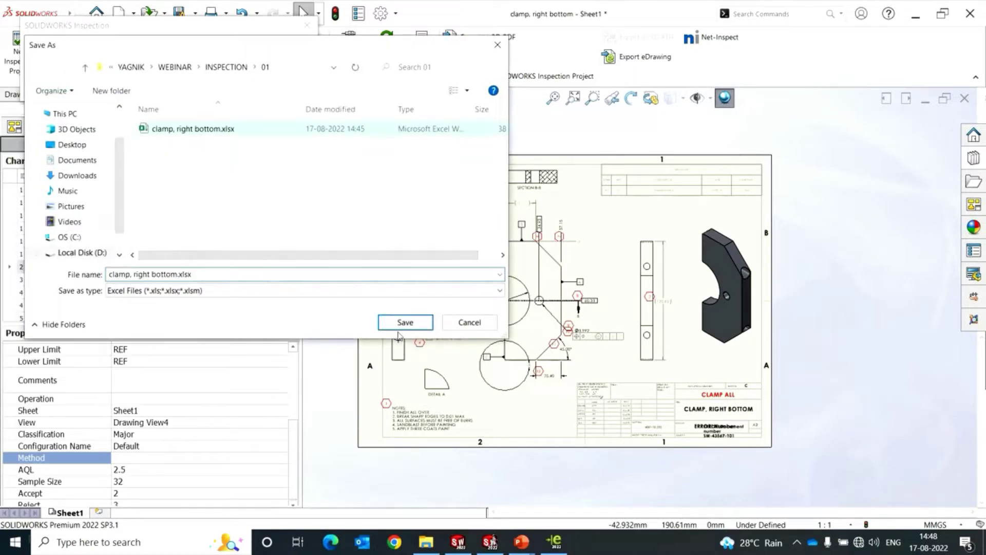
left_click(395, 322)
left_click(532, 276)
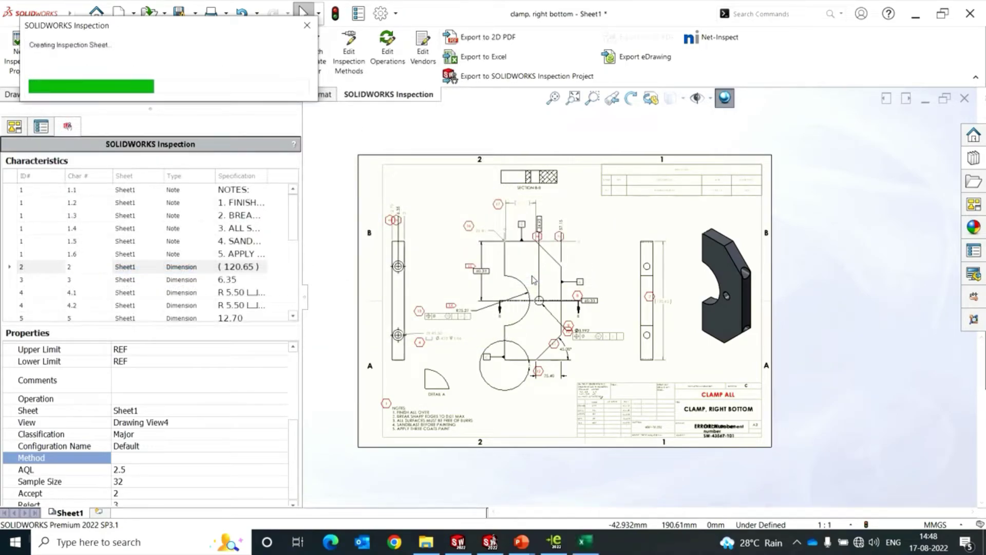
Step: Switch to Excel and examine the key and operation columns in Form3 of the exported report, including characteristics 7, 14 and 15
left_click(586, 542)
scroll(589, 334, "down", 2)
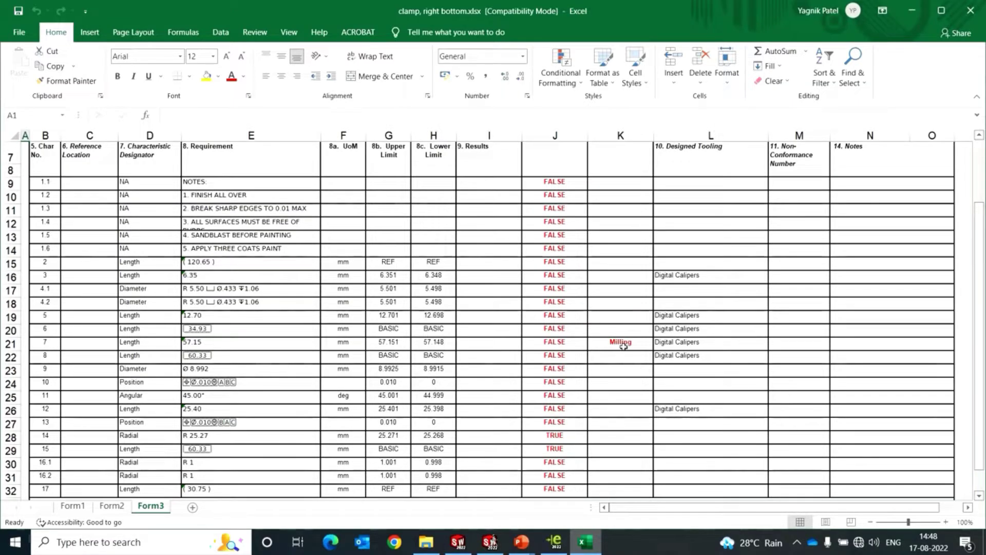
left_click(53, 345)
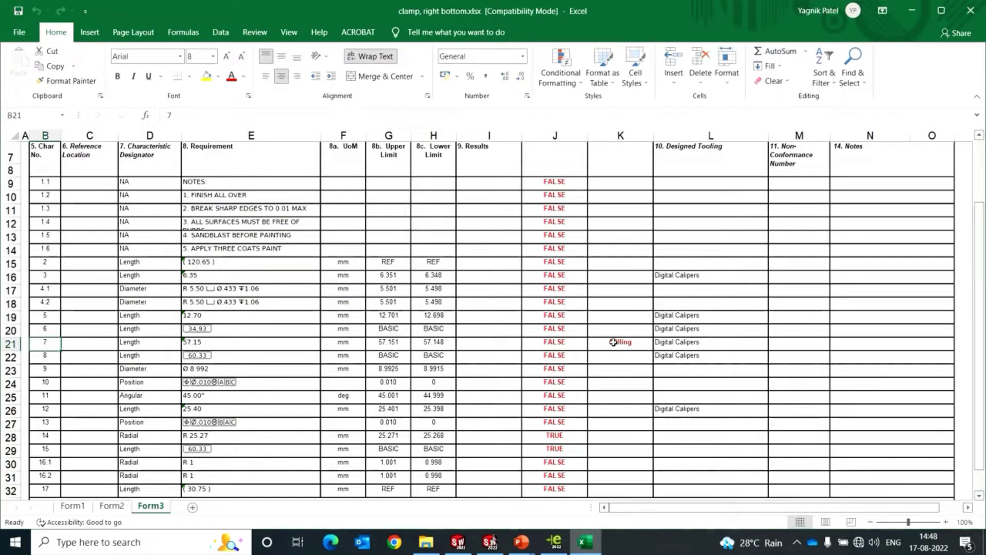
scroll(614, 342, "up", 1)
scroll(613, 342, "down", 2)
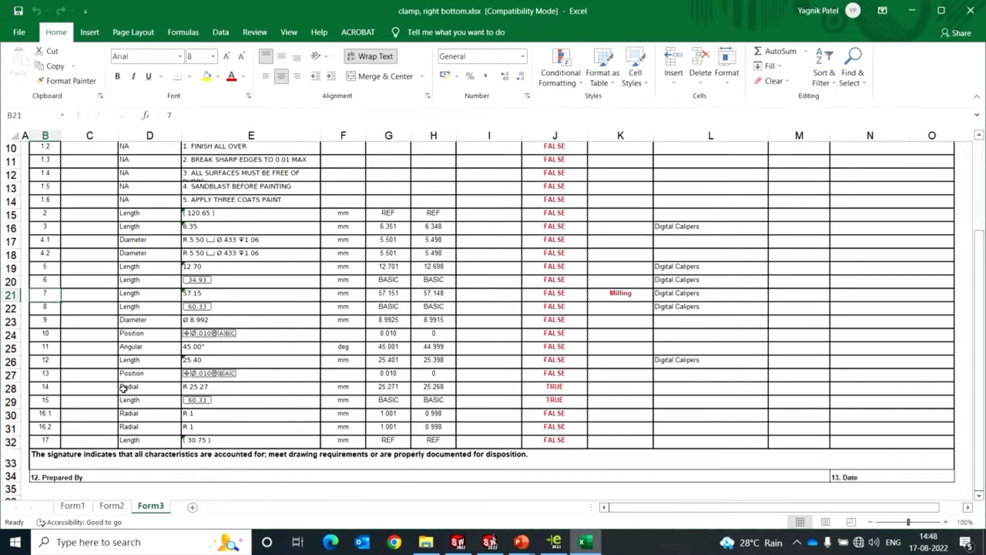
left_click_drag(45, 401, 45, 389)
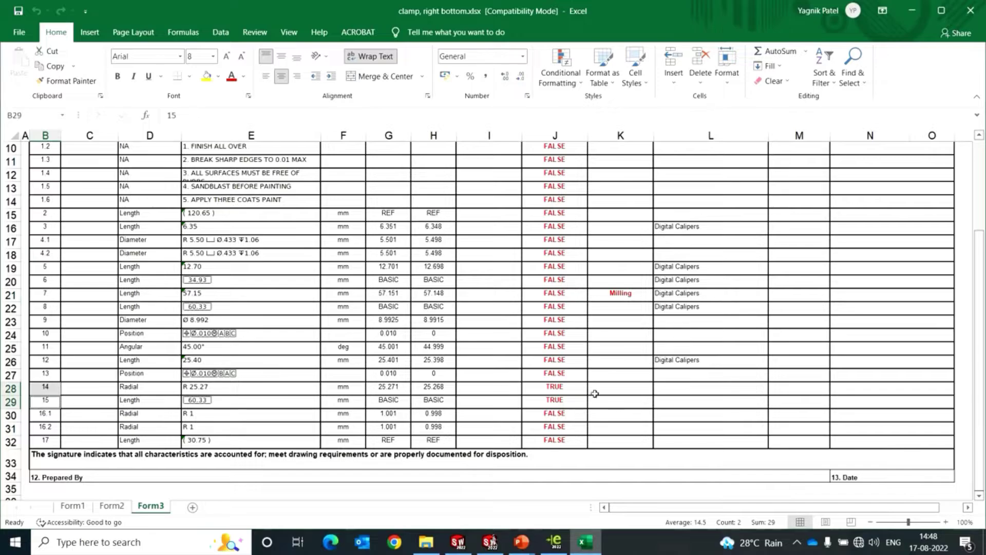
scroll(568, 401, "up", 3)
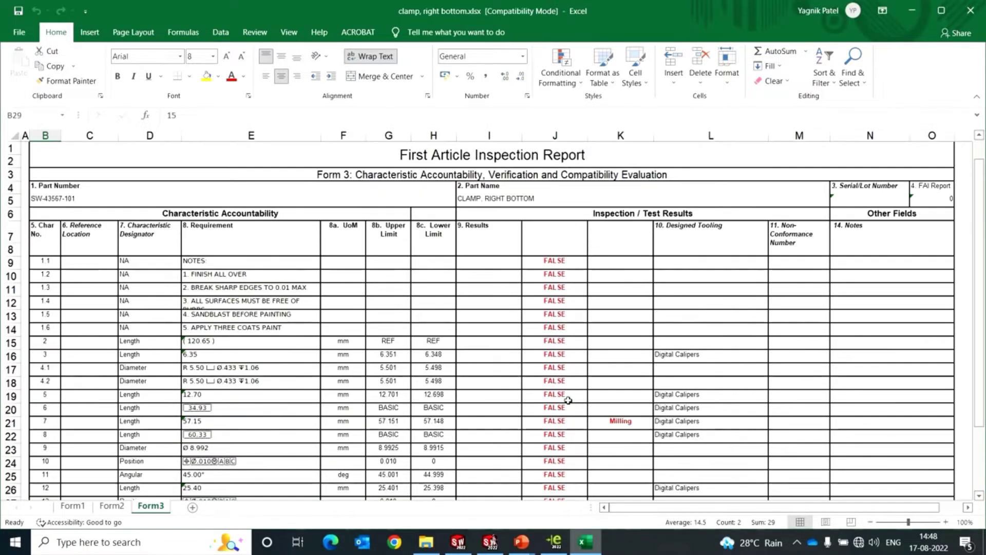
scroll(747, 320, "down", 1)
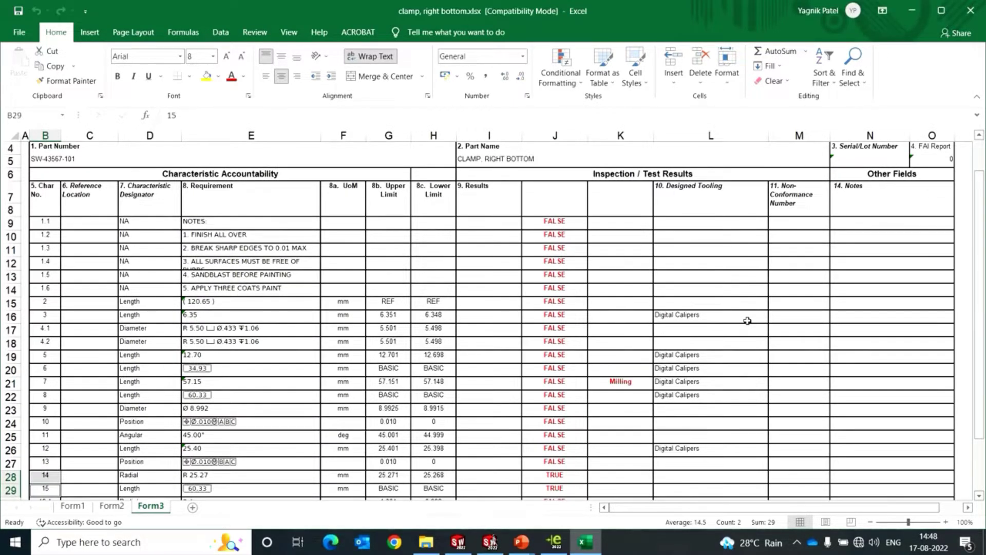
Step: Close the exported workbook, switch to the PowerPoint slide show and advance it to the Optical Character Recognition topic
left_click(970, 17)
key("alt+Tab")
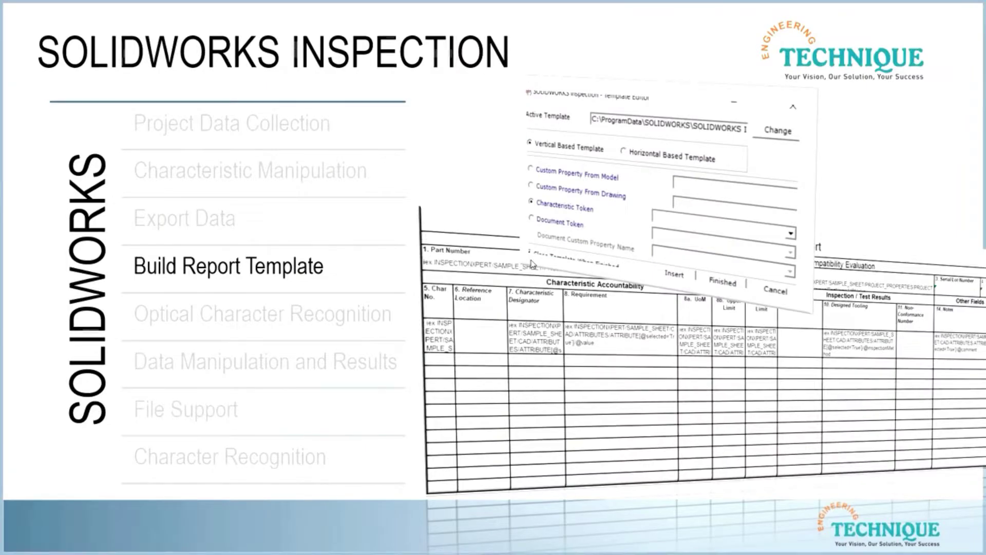
left_click(532, 264)
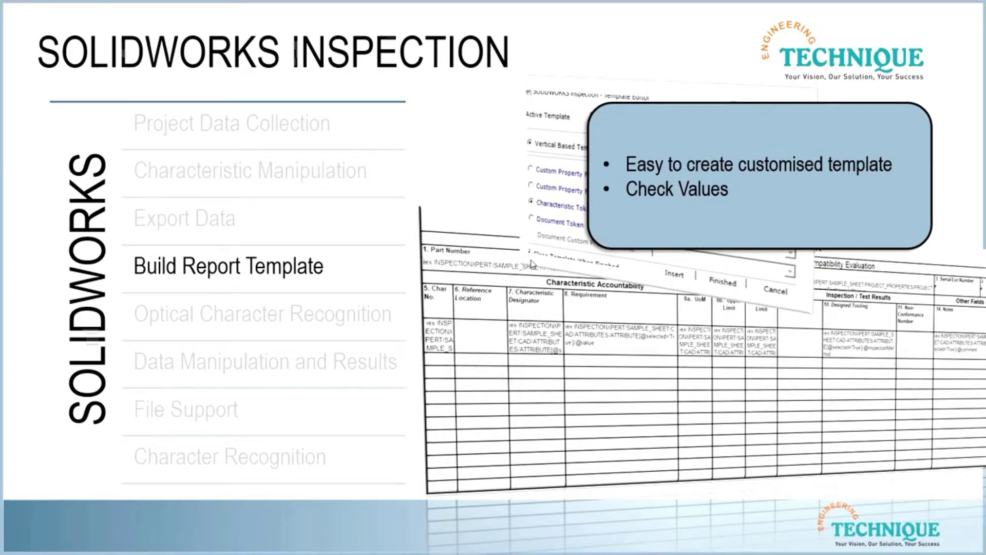
left_click(310, 272)
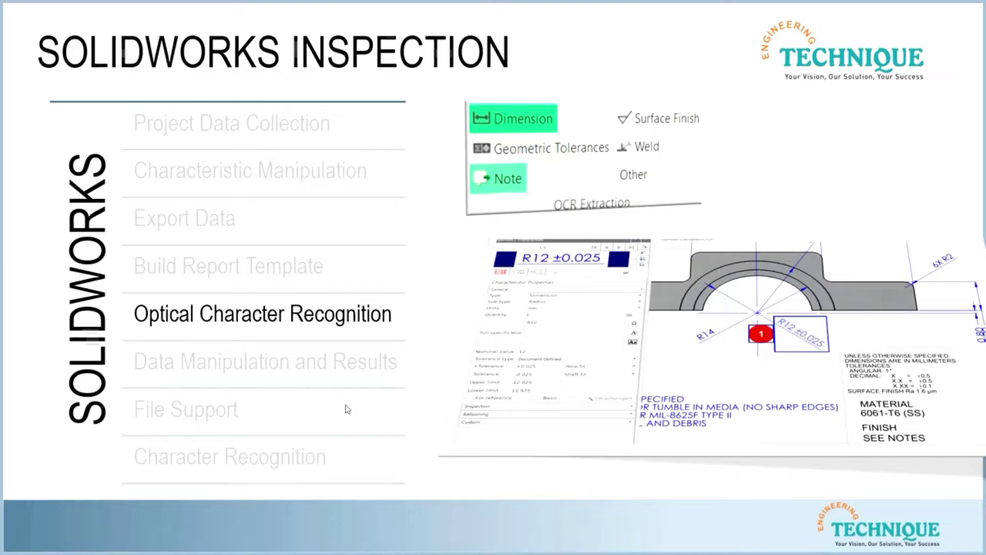
Step: Switch from the slide show to the standalone SOLIDWORKS Inspection application
key("alt+Tab")
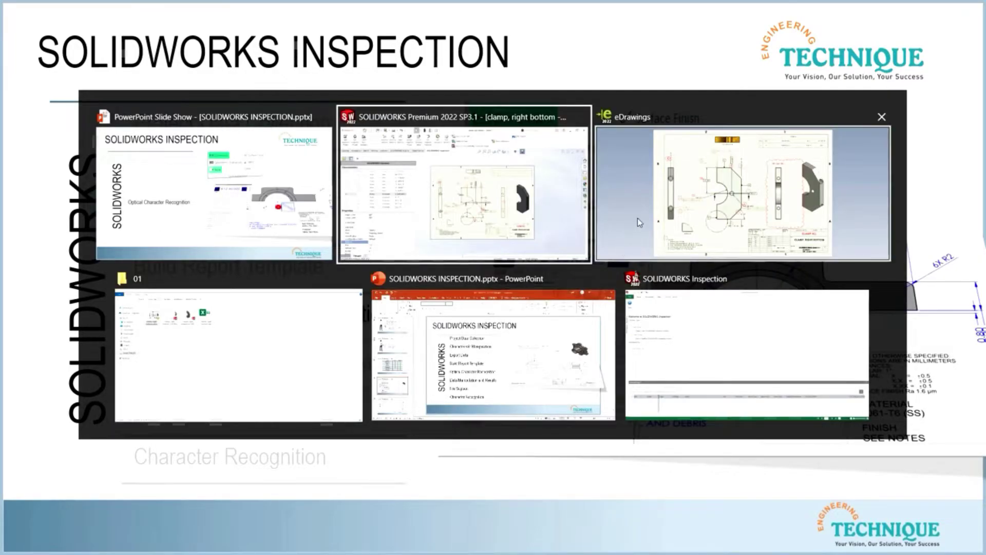
key("alt+Tab")
key("alt+Tab")
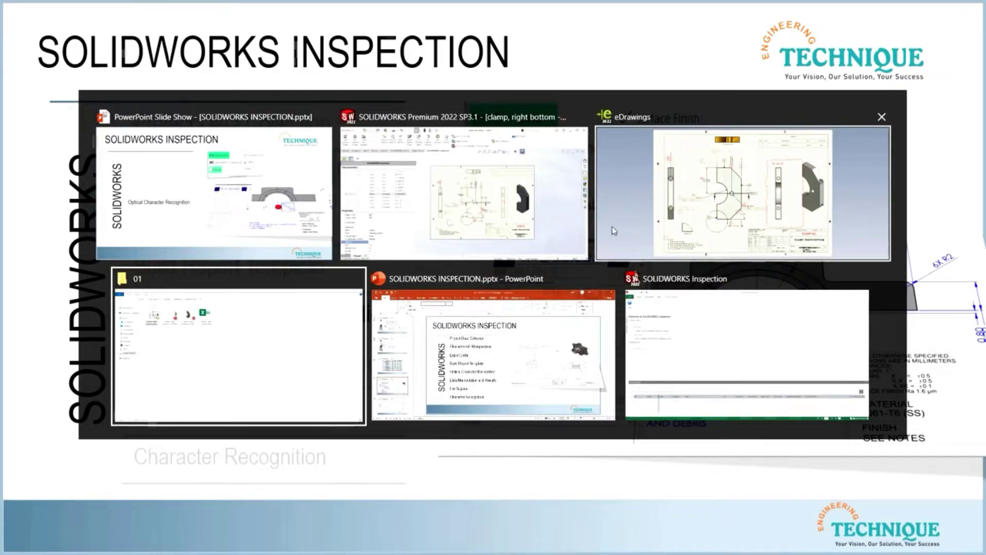
left_click(677, 316)
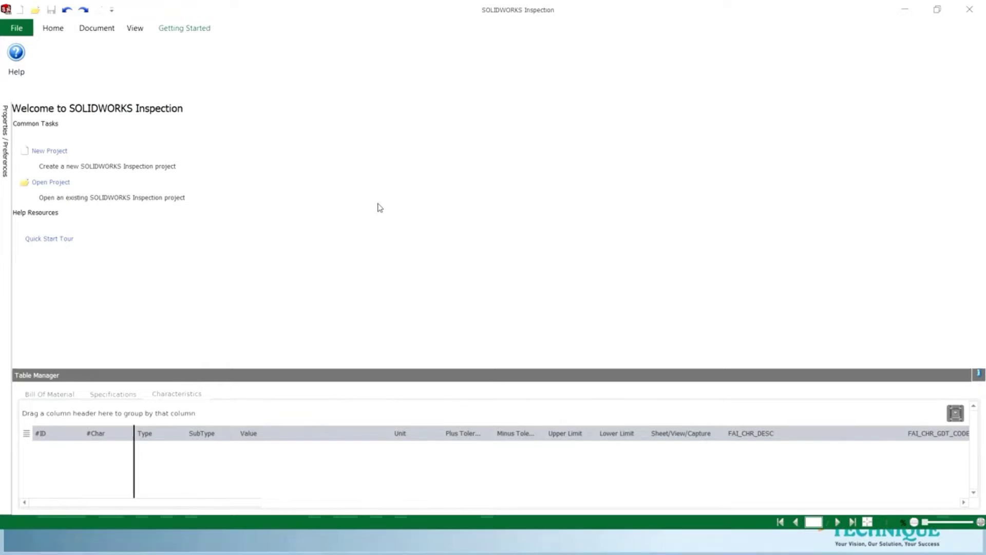
Step: Create a new inspection project from the AS9102 (Inches) template using TopMotorClampRev-.PDF from the 02 folder
left_click(59, 152)
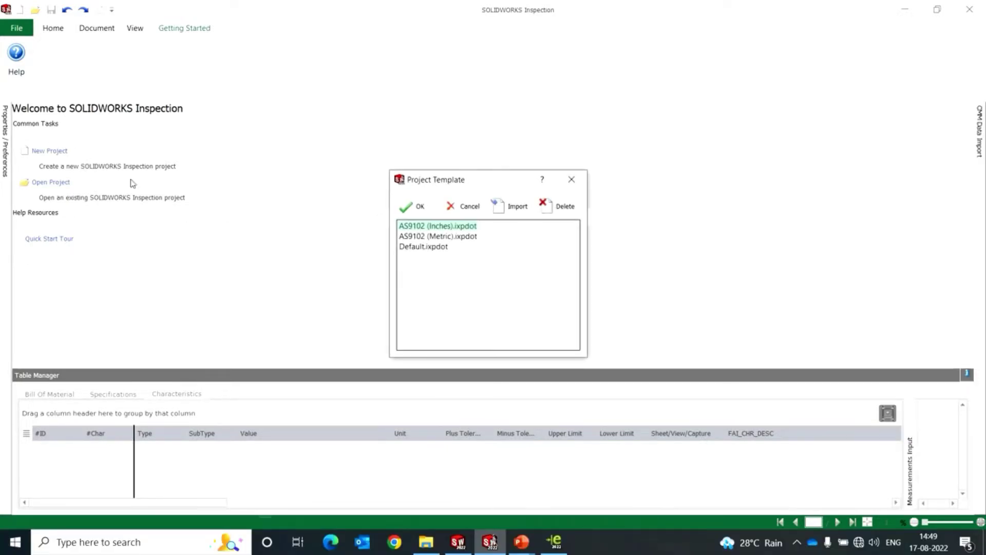
left_click(412, 206)
double_click(219, 182)
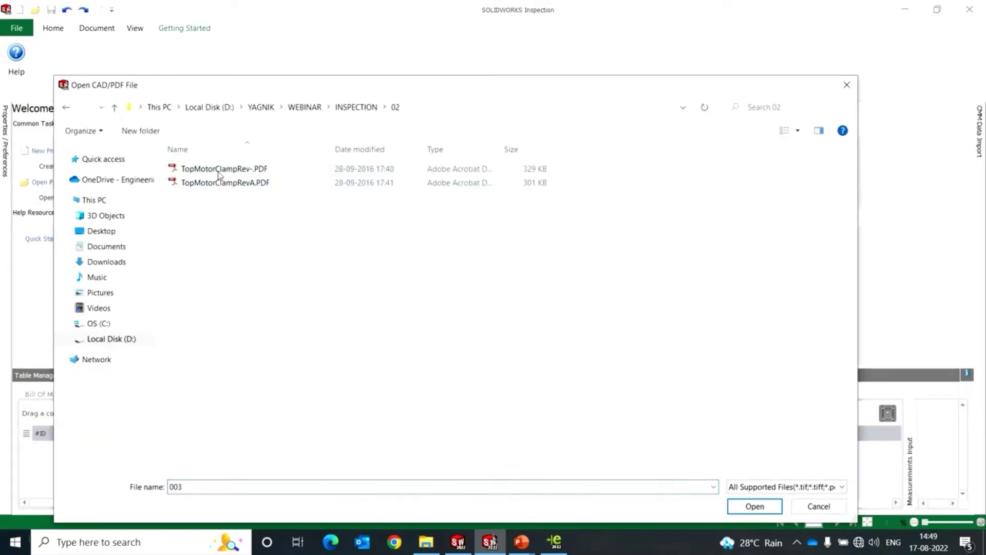
left_click(217, 172)
left_click(753, 505)
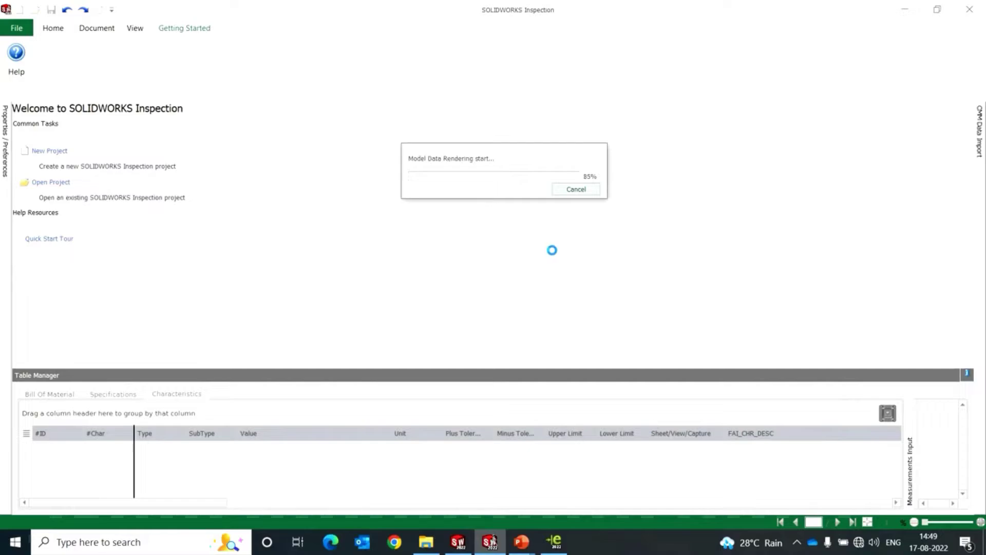
Step: Open the project properties and capture Part Name TOP MOTOR CLAMP and Part Number SWI-13343-01 from the drawing's title block
scroll(496, 251, "down", 1)
scroll(497, 251, "up", 2, "ctrl")
scroll(497, 251, "down", 3, "ctrl")
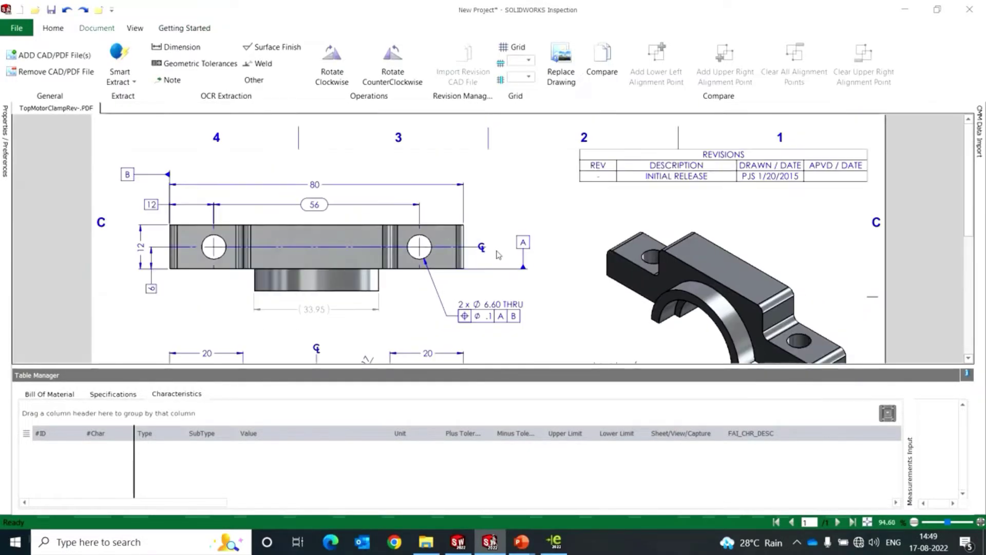
scroll(496, 251, "down", 2, "ctrl")
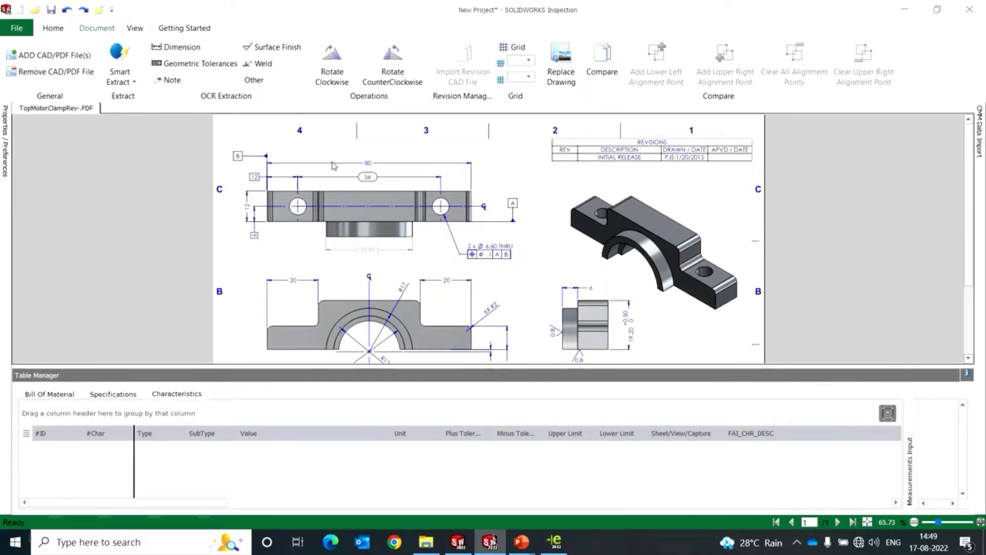
scroll(386, 205, "down", 1, "ctrl")
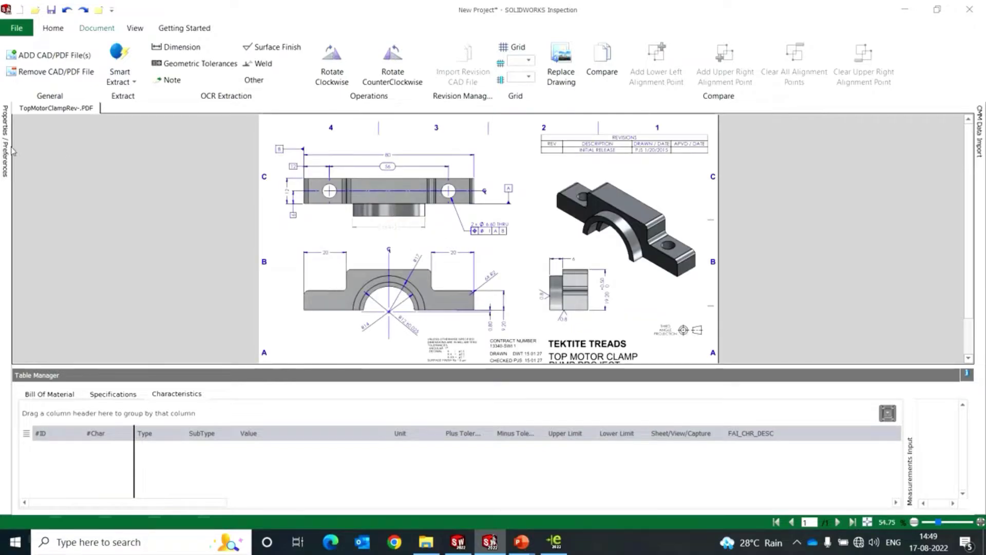
left_click(7, 146)
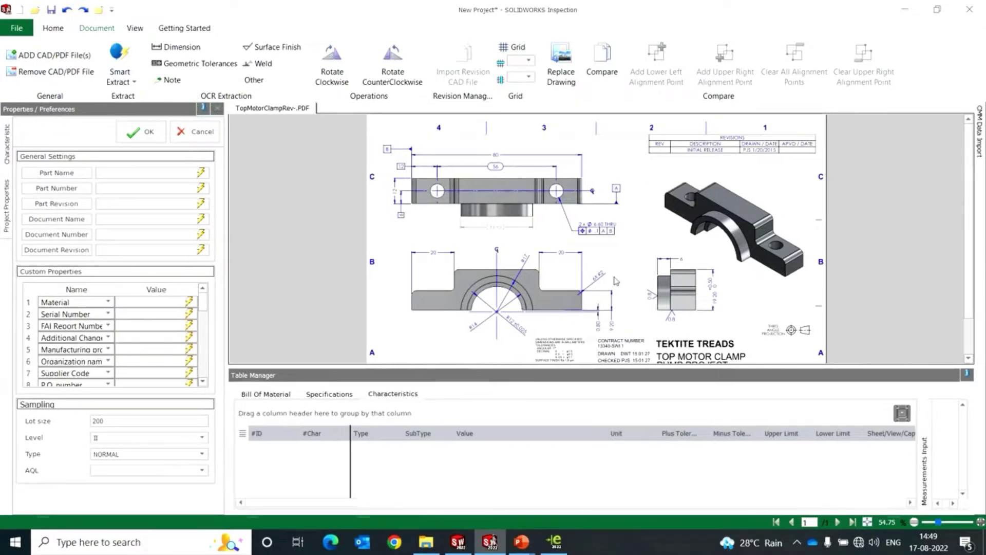
scroll(616, 281, "up", 2, "ctrl")
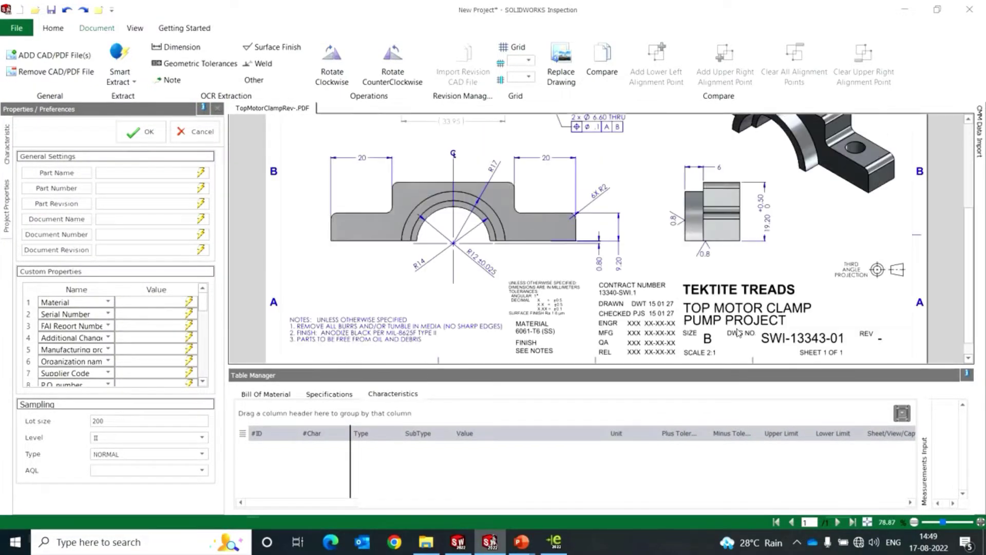
scroll(738, 333, "up", 2, "ctrl")
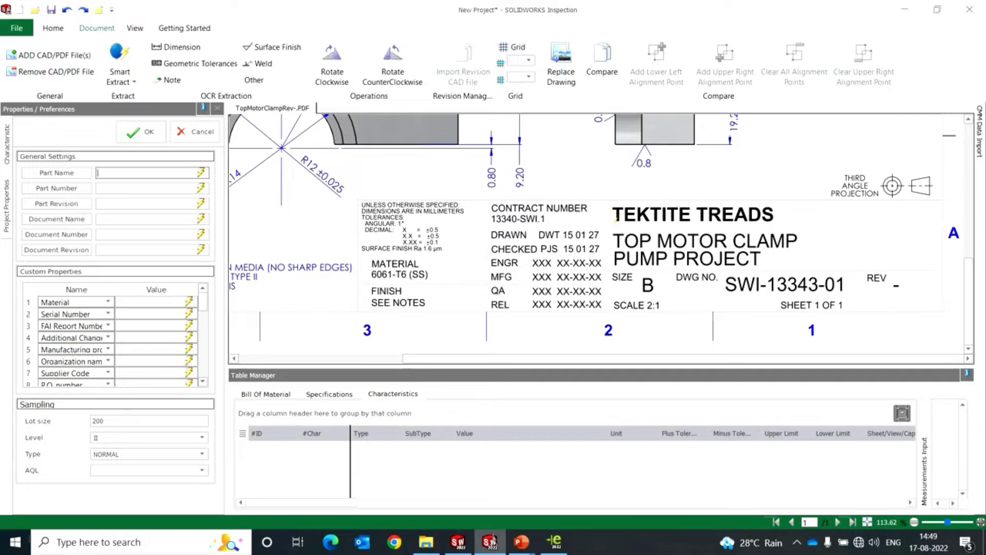
left_click_drag(612, 232, 809, 246)
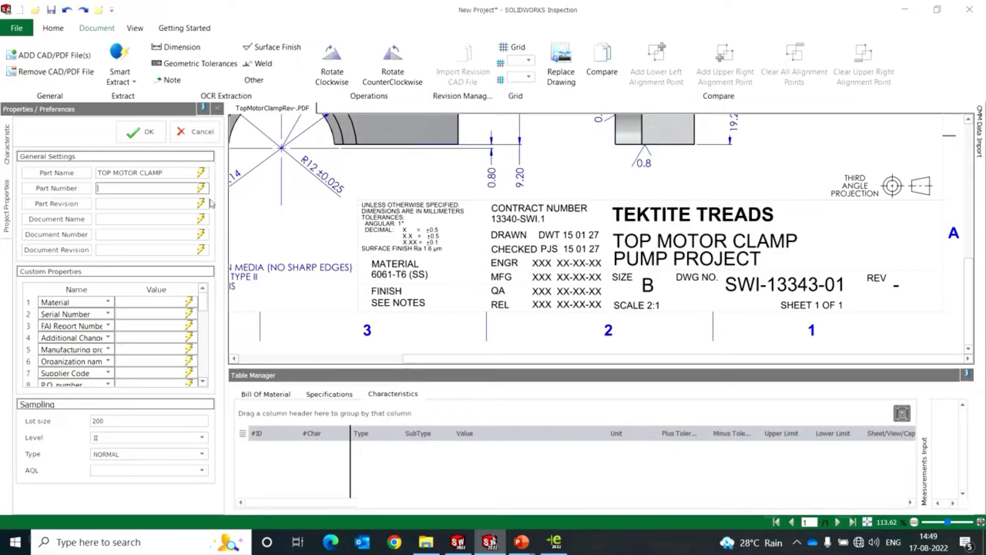
left_click_drag(721, 272, 858, 303)
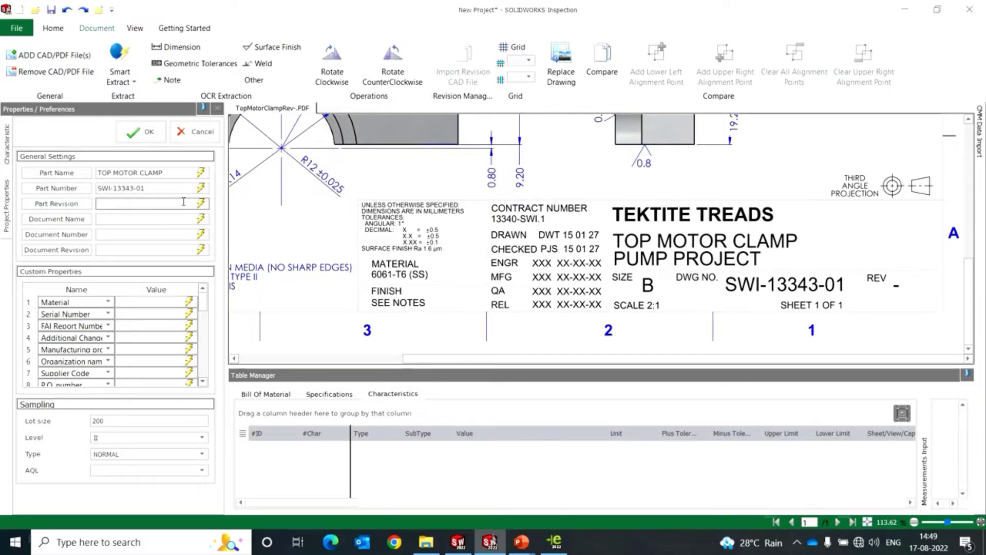
Step: Fill Part Revision with "-" and capture Document Name TOP MOTOR CLAMP PUMP PROJECT from the title block
left_click(191, 218)
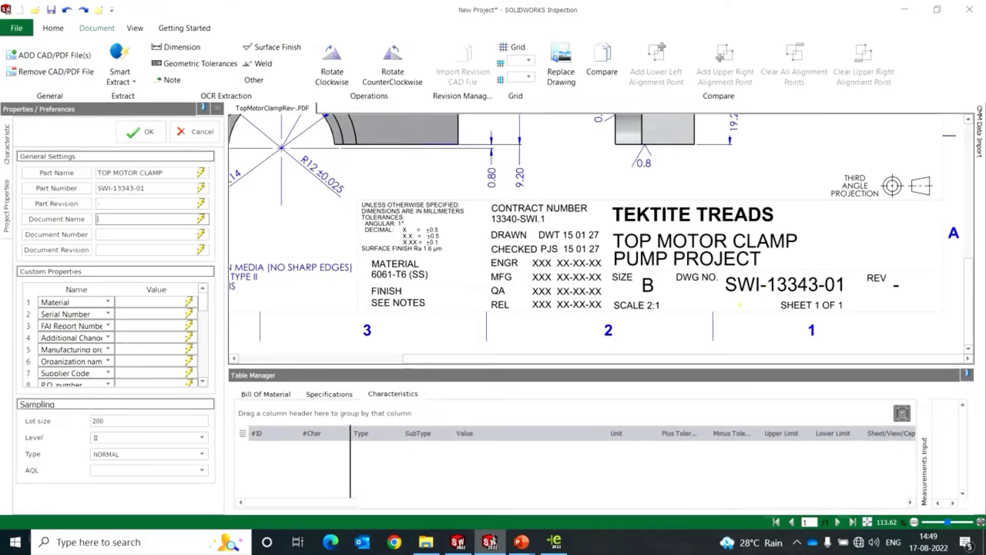
left_click_drag(611, 230, 808, 262)
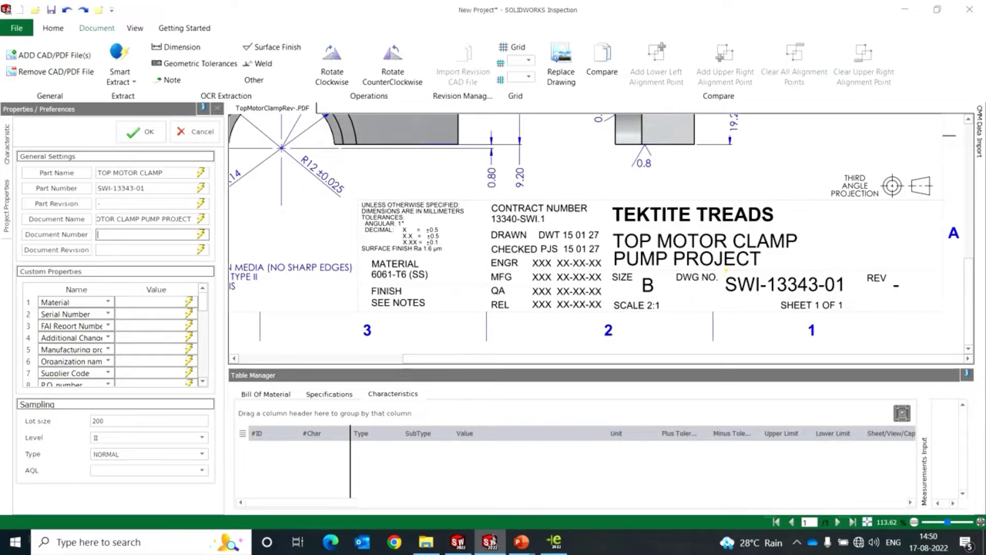
Step: Capture Document Number SWI-13343-01 from the drawing's title block and set Document Revision to "-"
left_click_drag(724, 275, 846, 296)
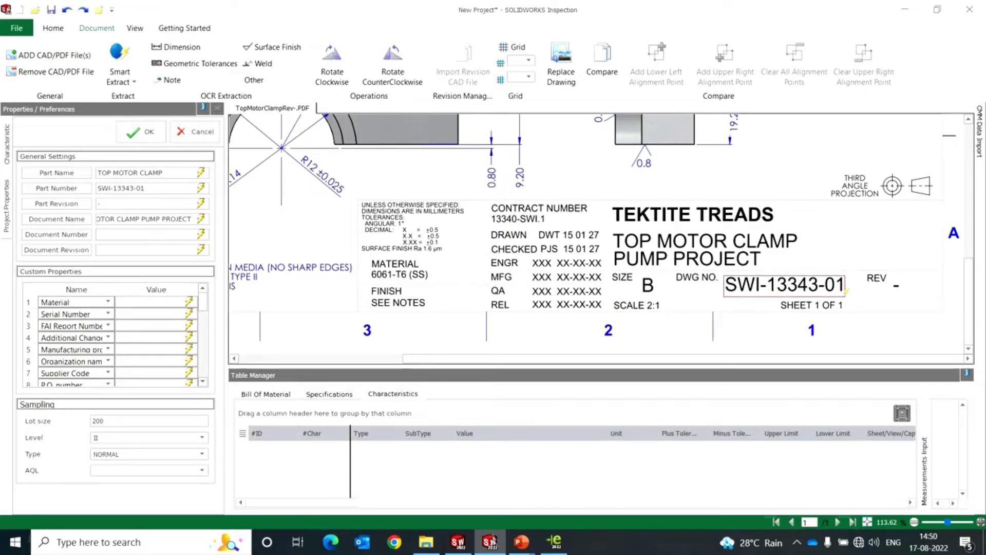
left_click(140, 251)
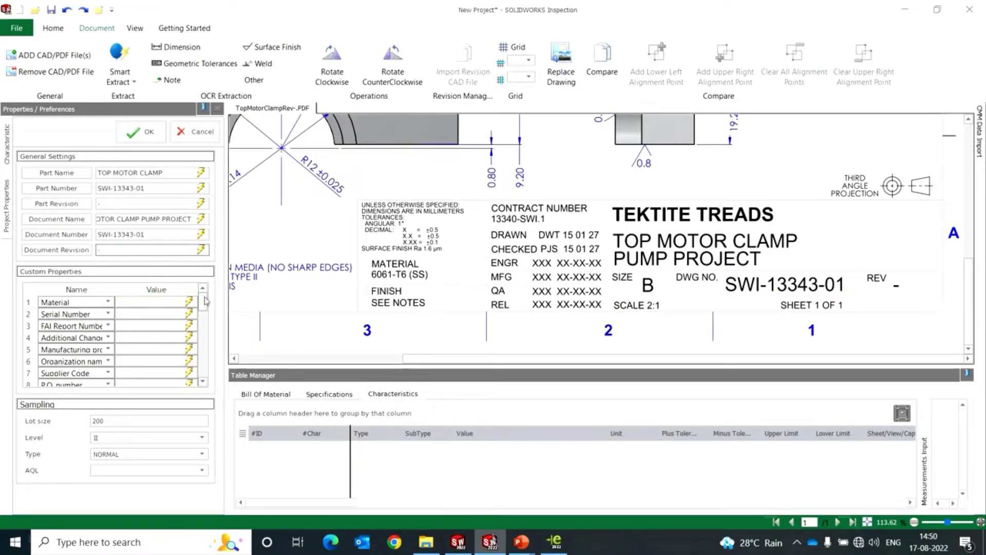
Step: Capture 6061-T6 (SS) from the title block as the value of the Material custom property
left_click(160, 301)
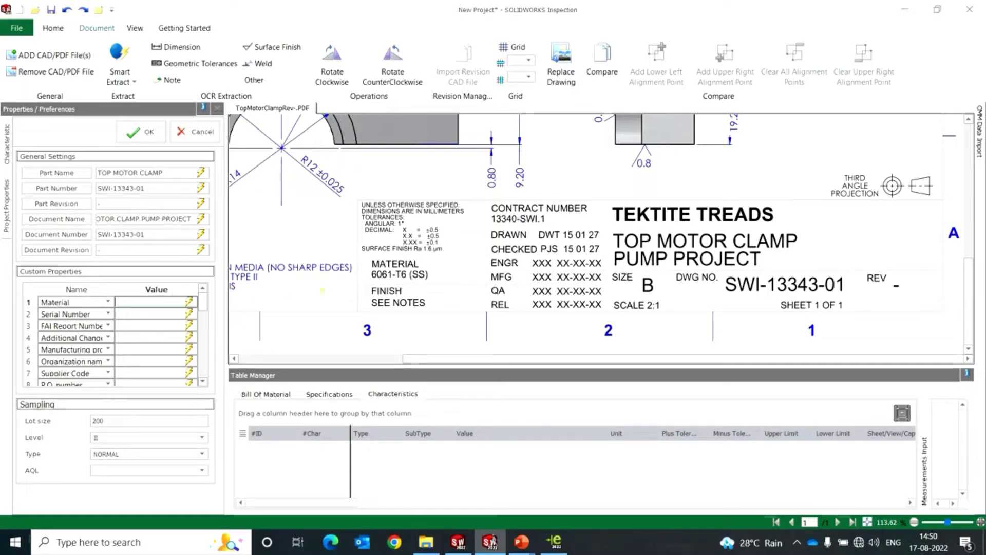
mouse_move(370, 261)
left_mouse_down()
mouse_move(405, 286)
mouse_move(434, 282)
left_mouse_up()
left_click(131, 325)
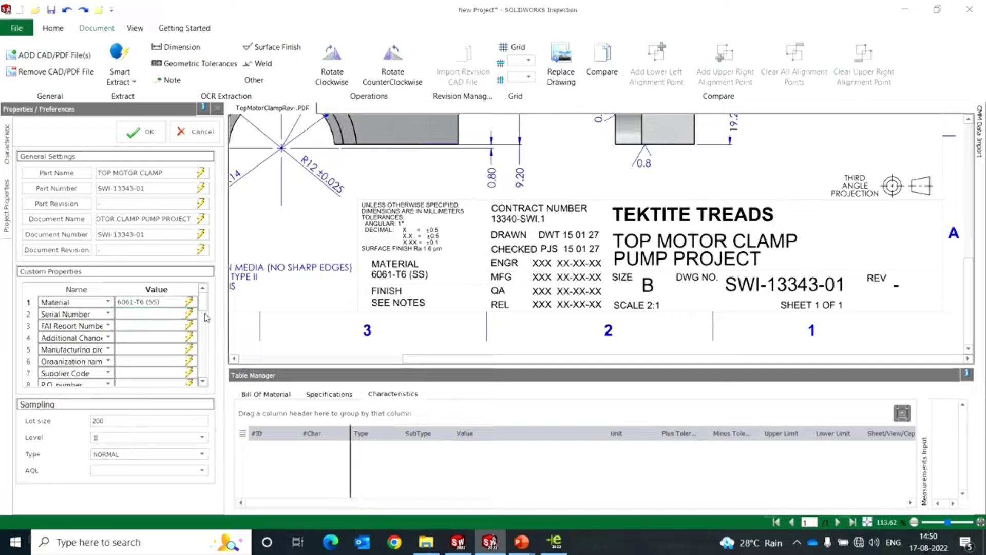
Step: Fill Ballooned by and Inspected by with XXX XX-XX-XX from the title block's ENGR and QA rows, and accept the project properties
scroll(204, 321, "down", 4)
left_click_drag(201, 319, 202, 326)
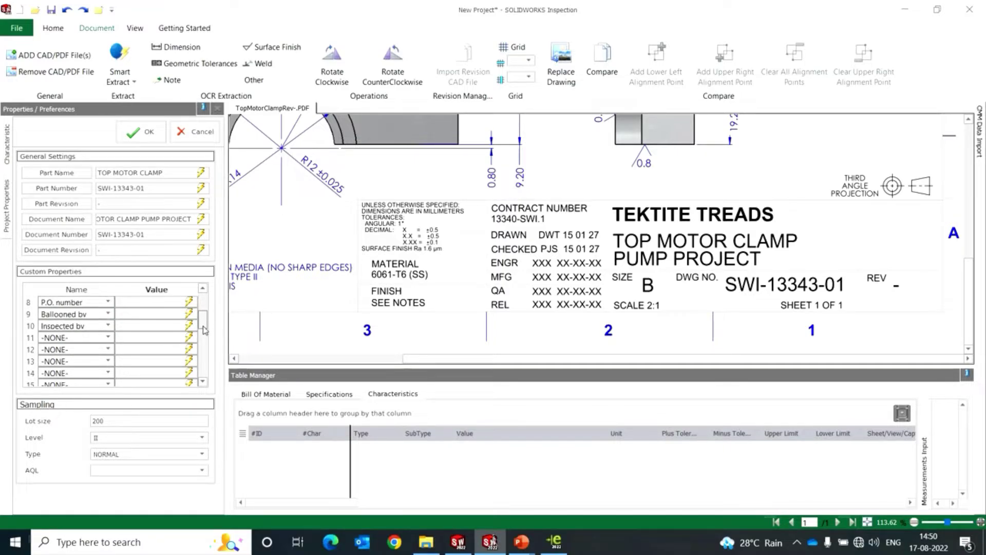
left_click(157, 314)
left_click_drag(529, 256, 603, 263)
left_click(158, 327)
left_click(189, 327)
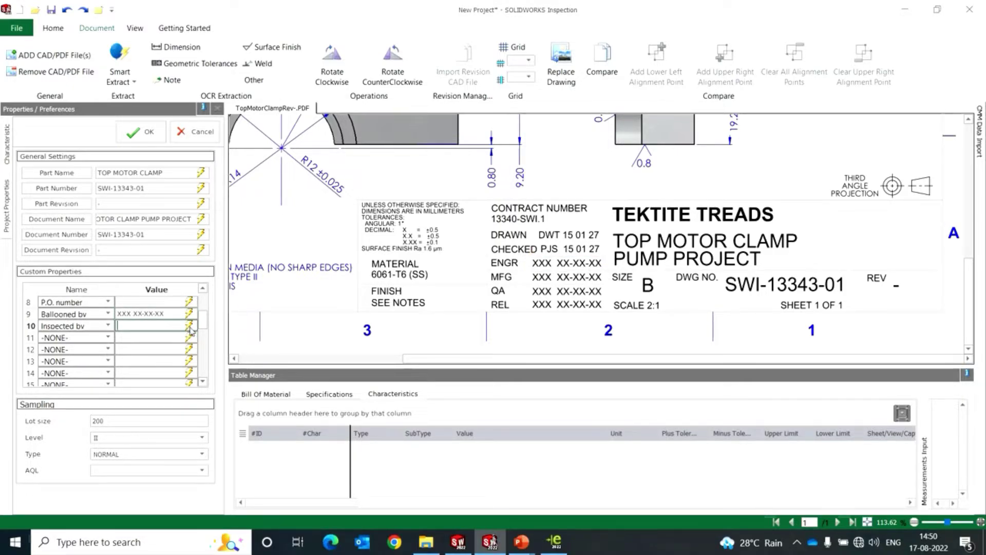
mouse_move(529, 286)
left_mouse_down()
mouse_move(586, 301)
mouse_move(606, 291)
left_mouse_up()
left_click_drag(527, 286, 603, 291)
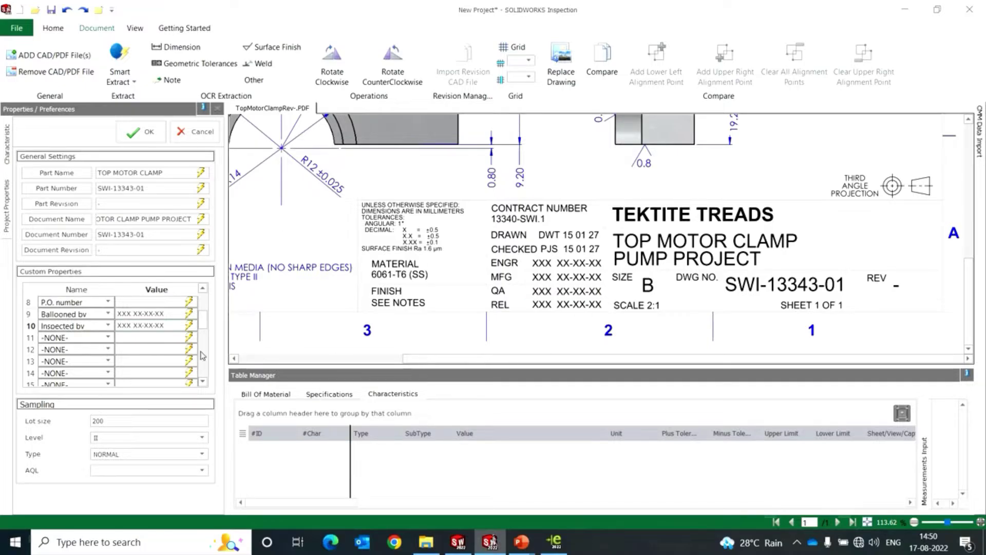
left_click(152, 134)
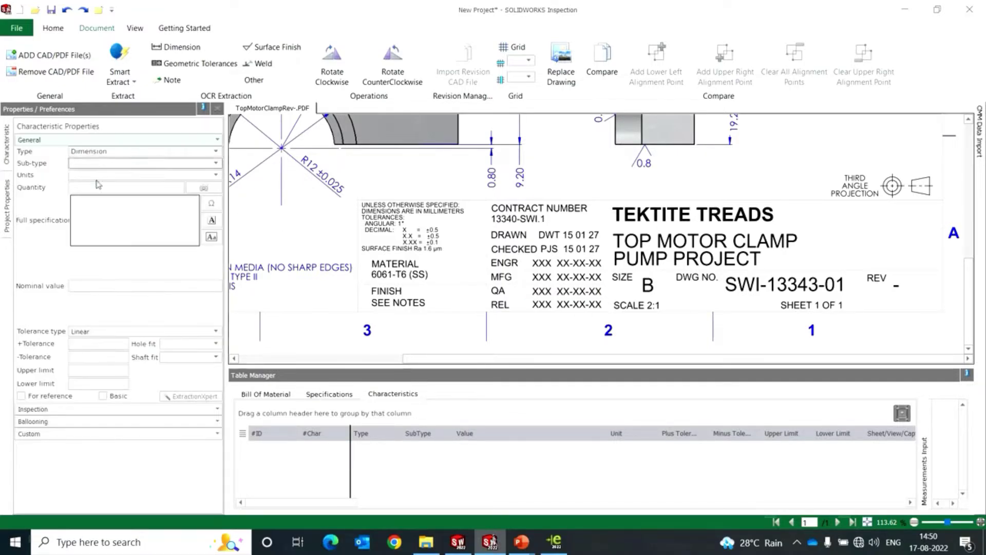
Step: Extract the front view's left 20 mm length with the OCR Dimension tool and rerun its recognition so it reads 20
scroll(580, 302, "down", 5)
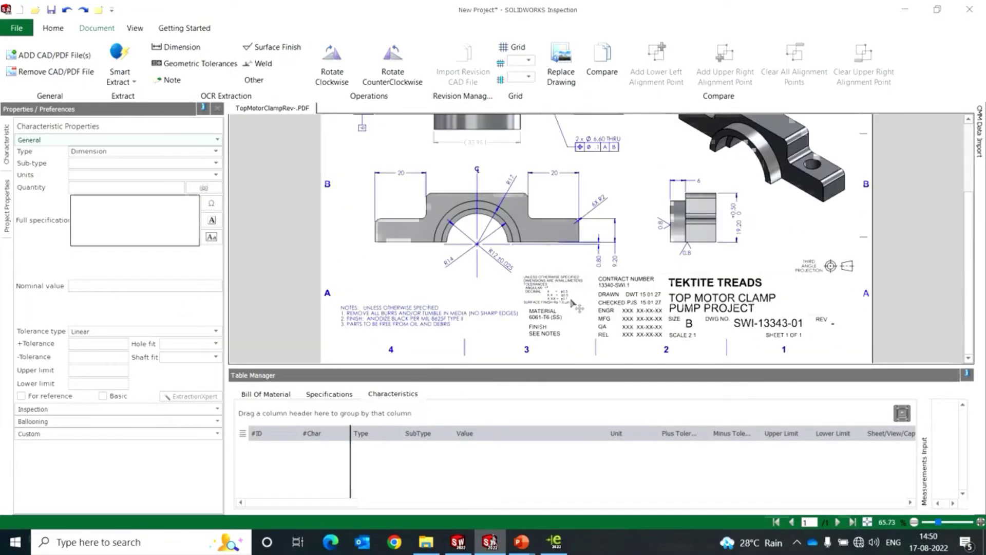
scroll(591, 205, "up", 1)
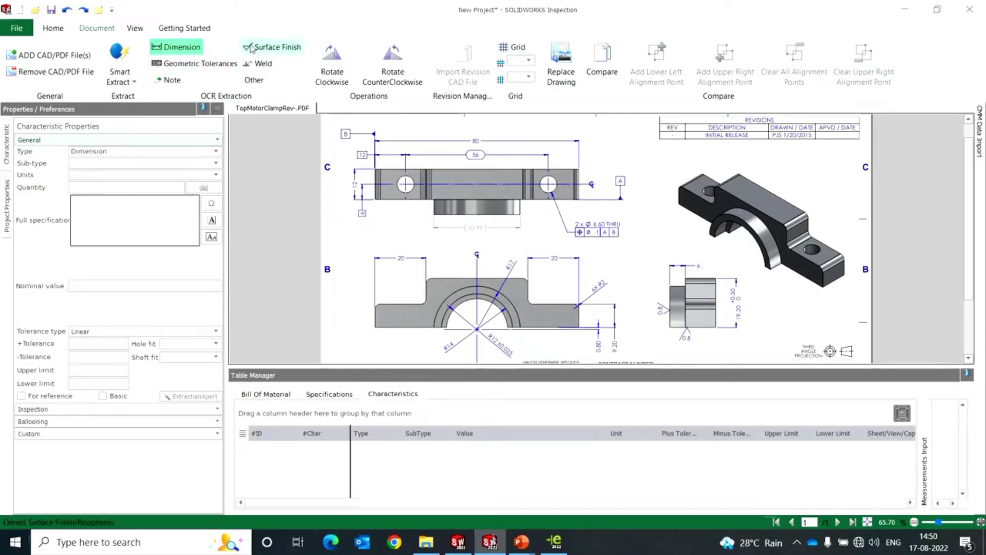
left_click(275, 47)
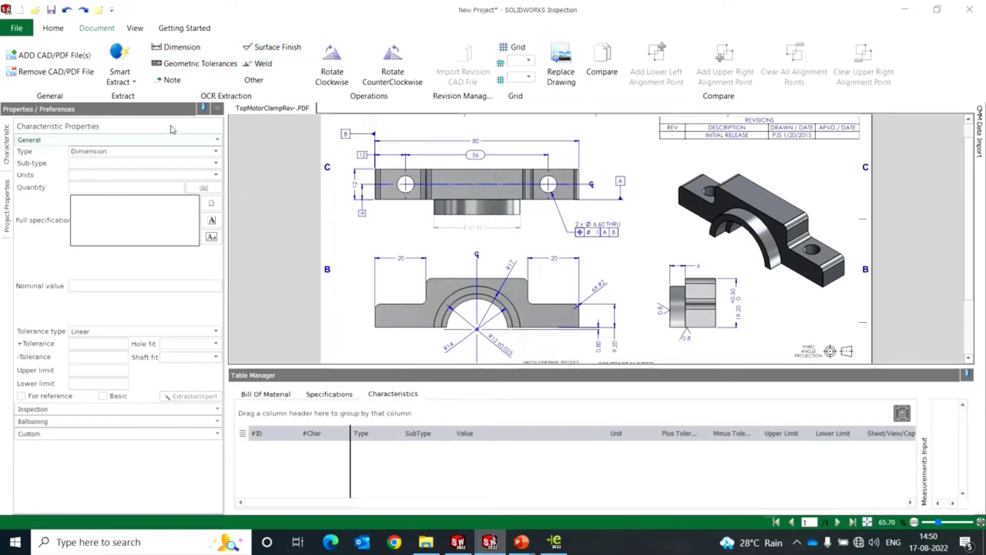
left_click(177, 47)
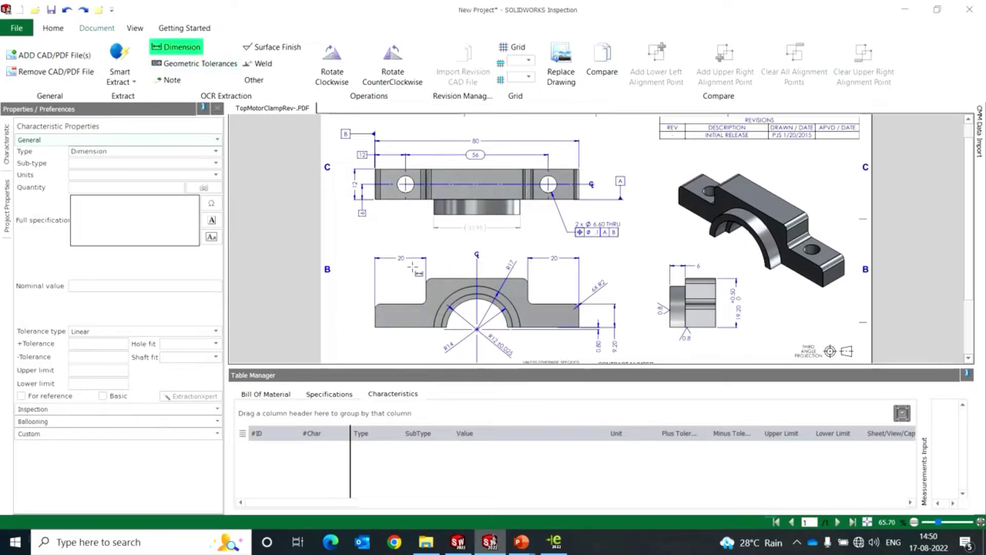
scroll(370, 266, "up", 3, "ctrl")
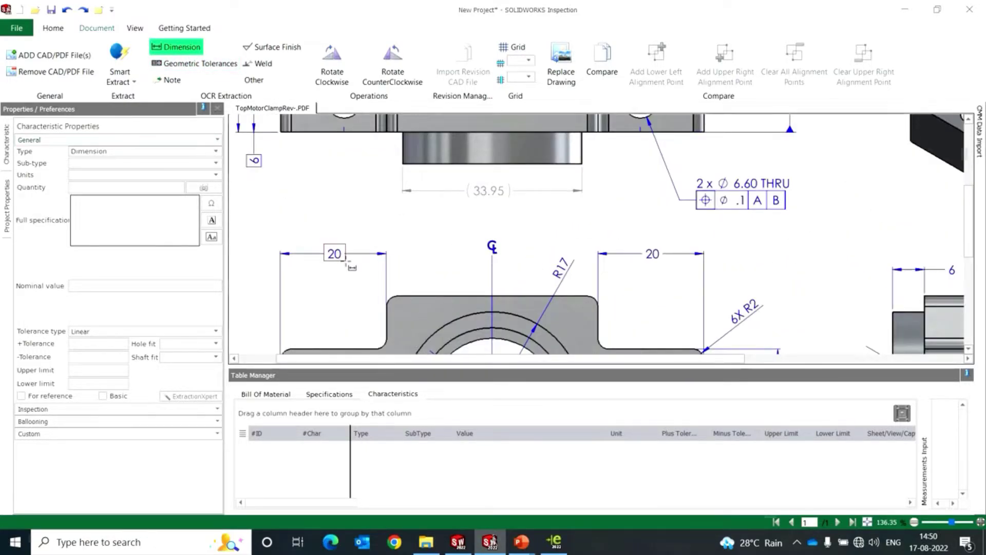
left_click(337, 255)
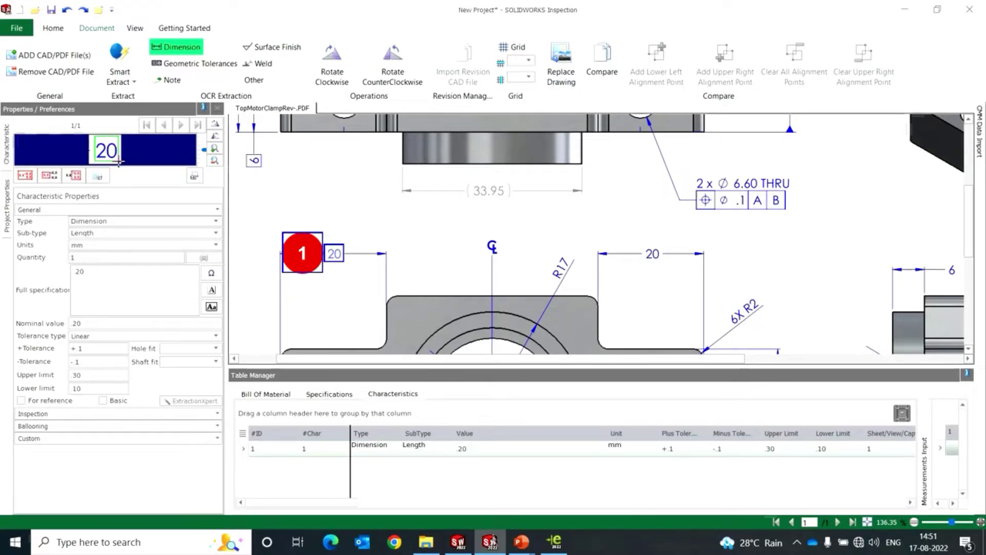
left_click(24, 175)
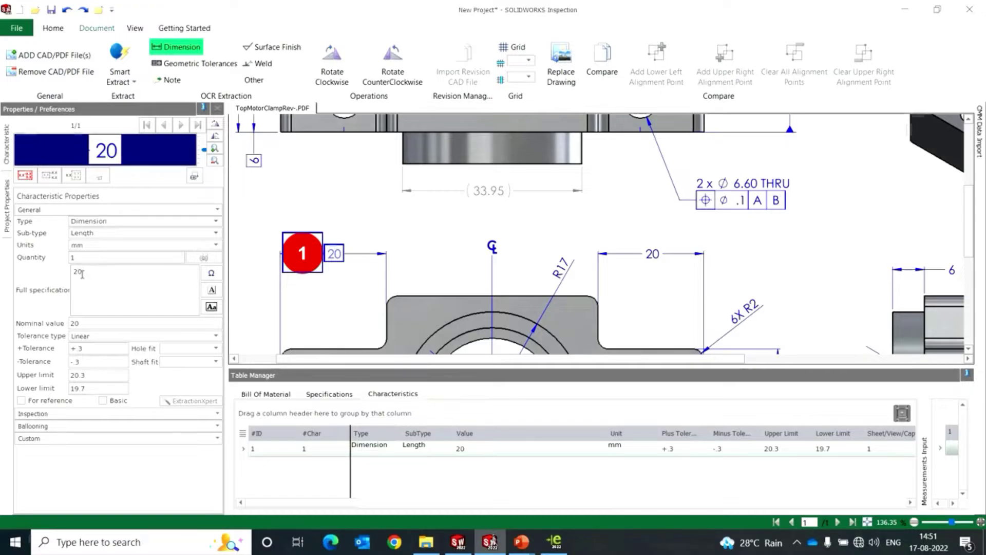
Step: Review the default linear tolerances by precision in the project's characteristic options, and close the options without saving the project
left_click(86, 362)
left_click(53, 28)
left_click(596, 70)
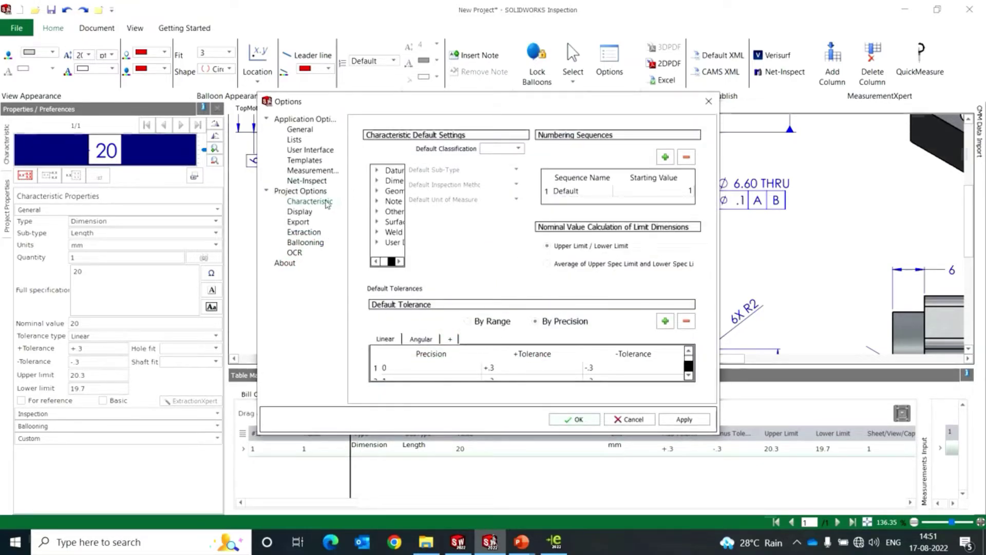
scroll(691, 368, "down", 1)
scroll(689, 371, "down", 2)
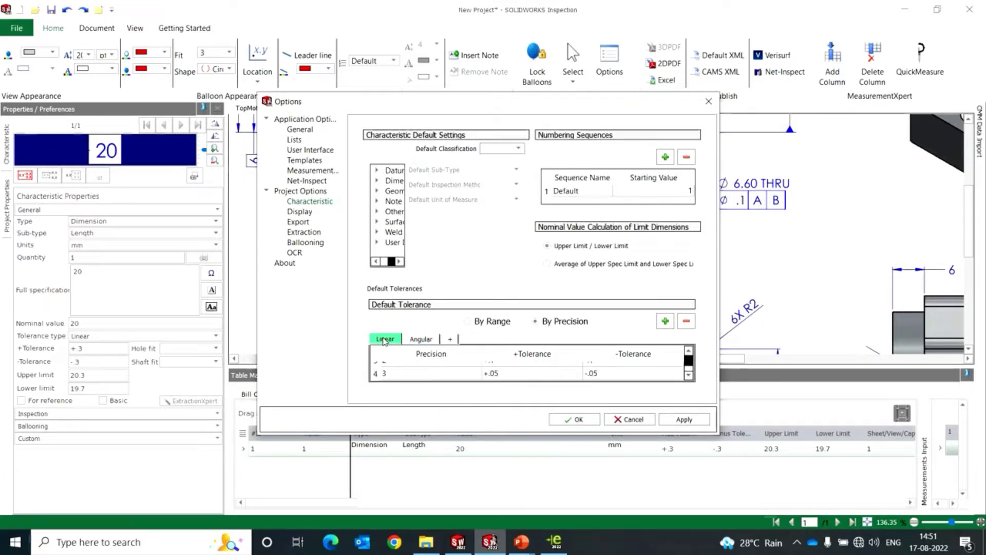
left_click(575, 419)
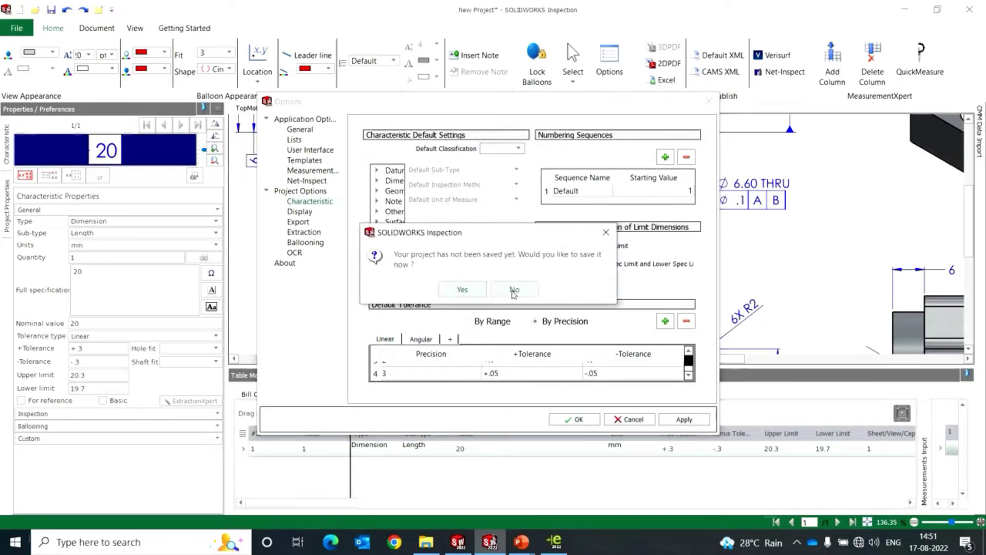
left_click(513, 291)
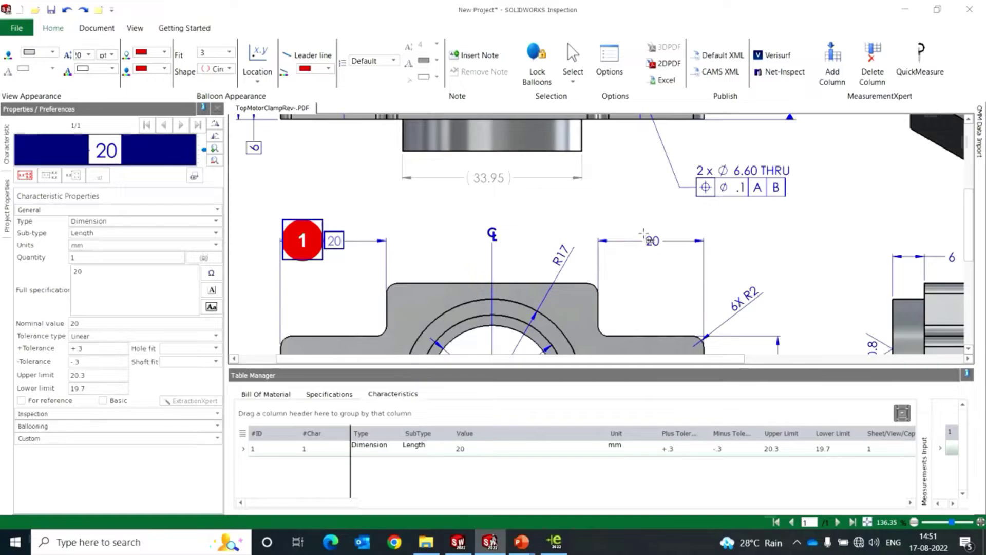
Step: Extract the front view's right 20 mm length and the top view's vertical 12 mm dimension, rotating the latter's capture clockwise to read 12
left_click(660, 249)
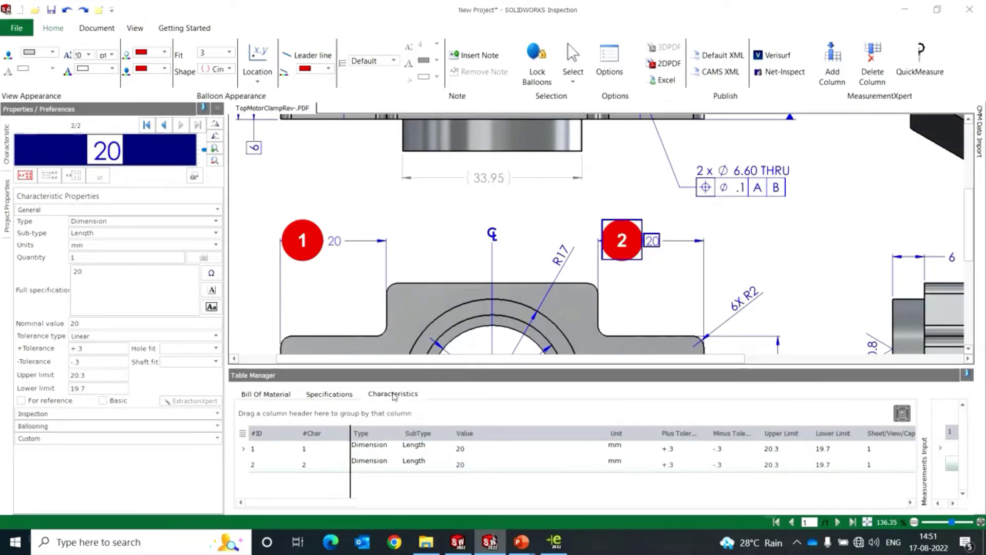
scroll(366, 272, "down", 3)
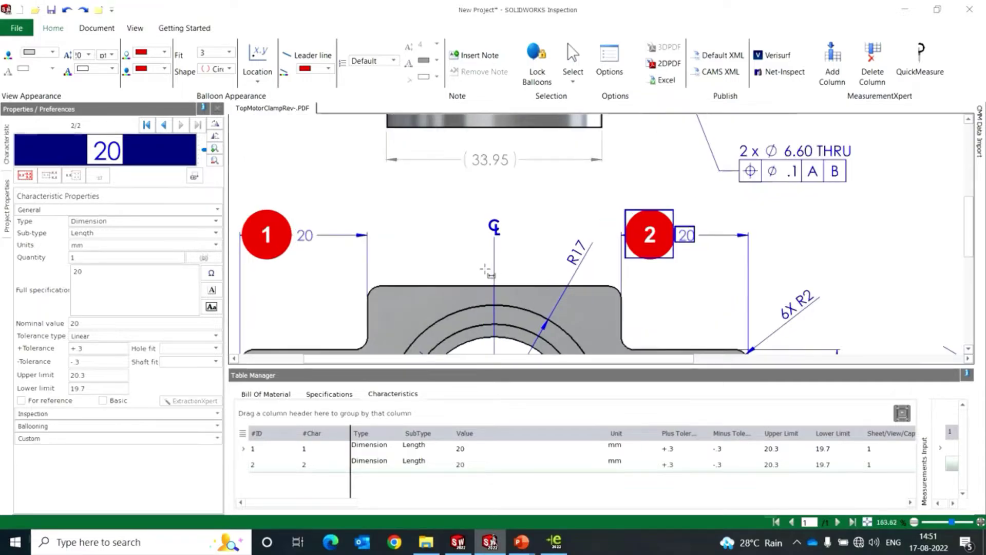
scroll(304, 148, "up", 5)
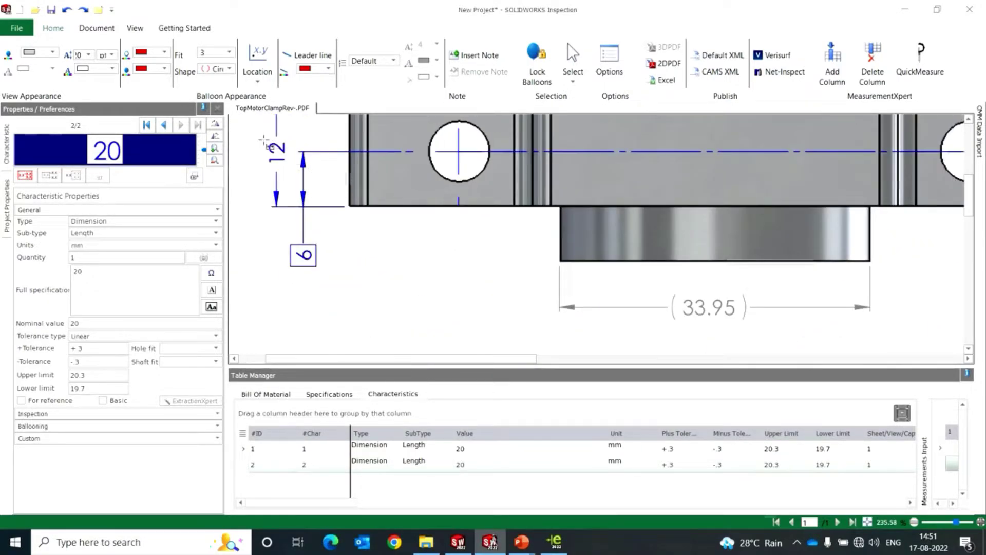
left_click(297, 171)
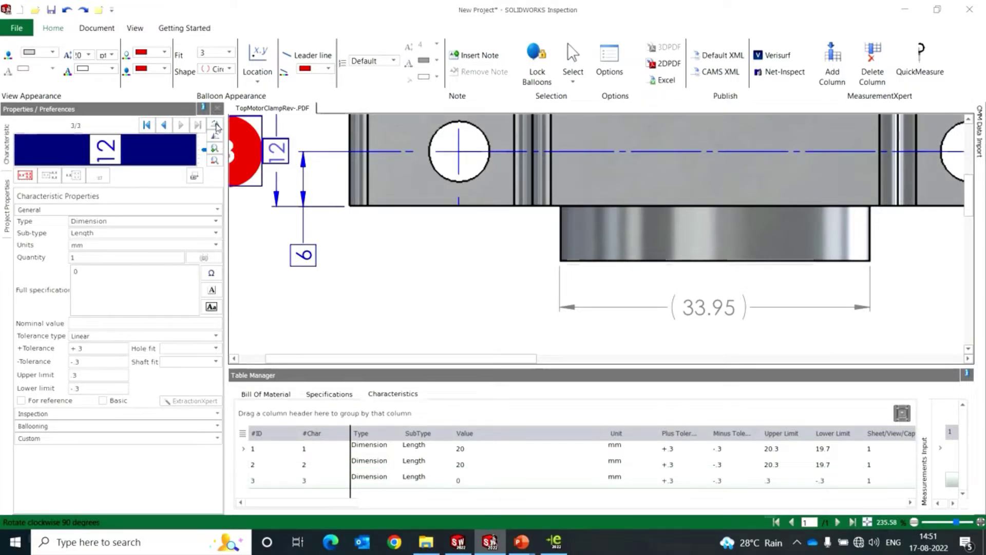
left_click(216, 126)
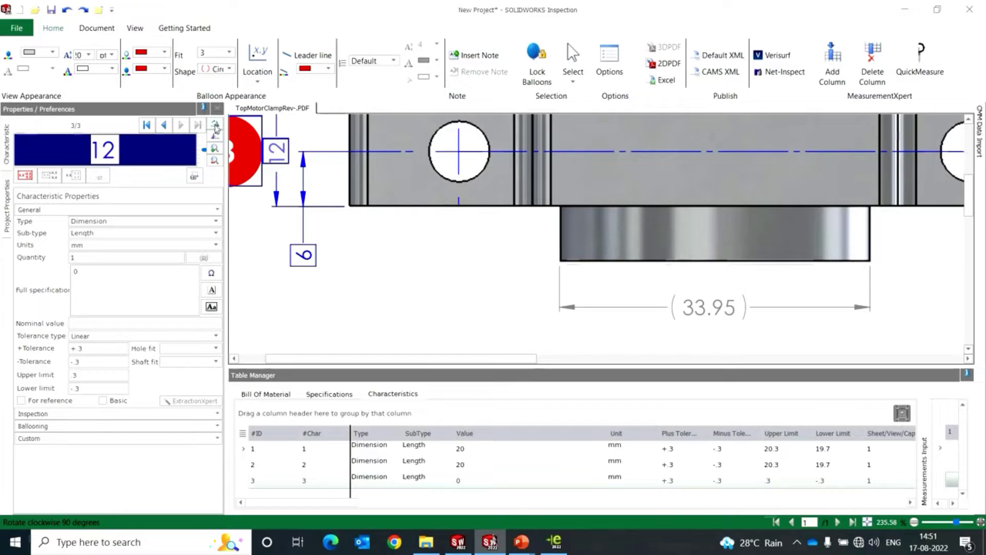
left_click(25, 175)
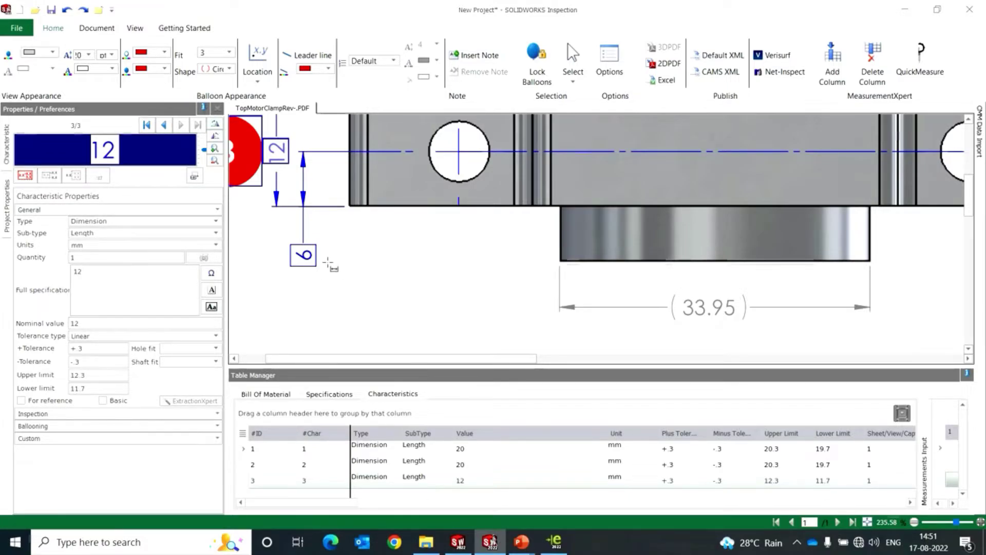
Step: Extract the boxed 6 mm dimension beside the top view, rotate its capture clockwise to read 6, and mark it as Basic
left_click_drag(286, 236, 318, 276)
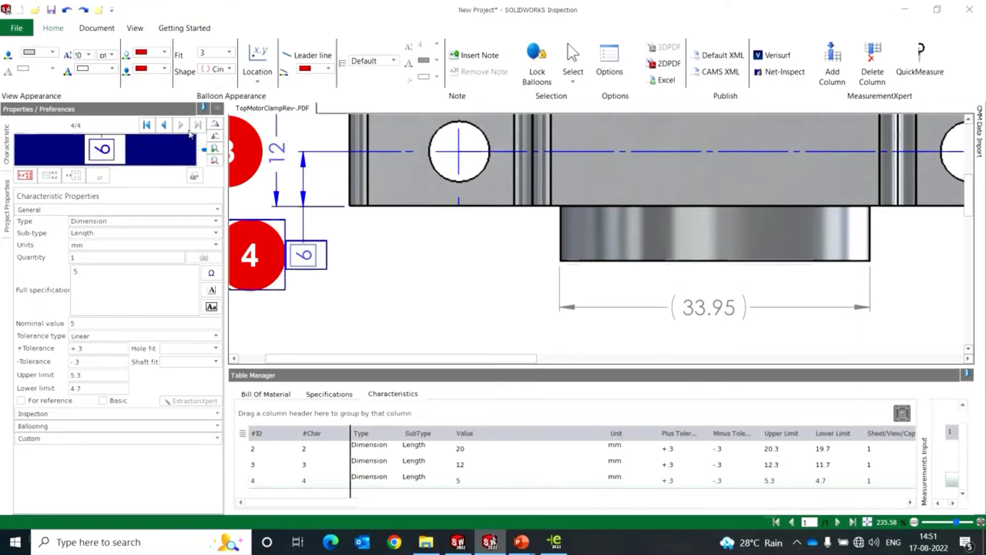
left_click(215, 125)
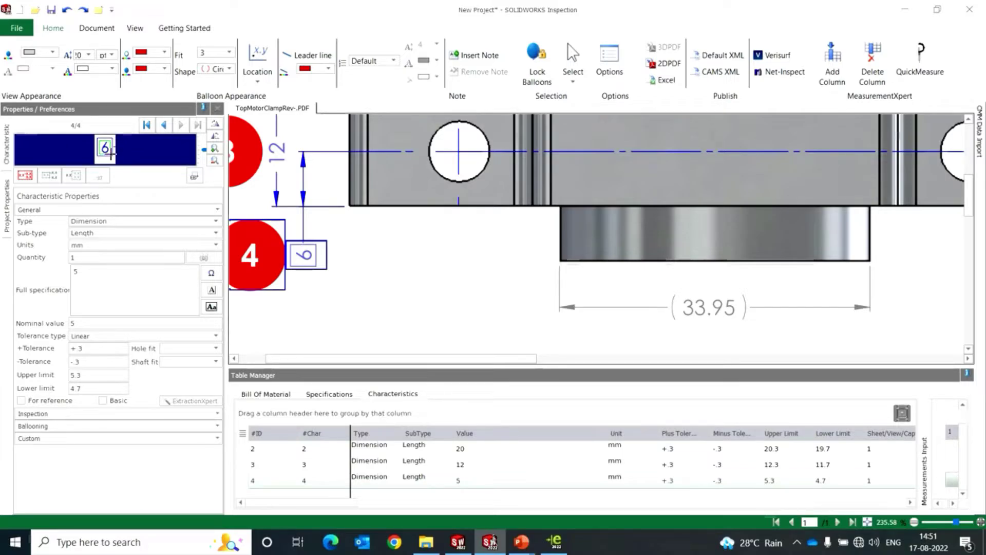
left_click(25, 175)
left_click(103, 400)
Step: Extract the 33.95 mm dimension below the top view and mark it as For reference
scroll(431, 239, "down", 5)
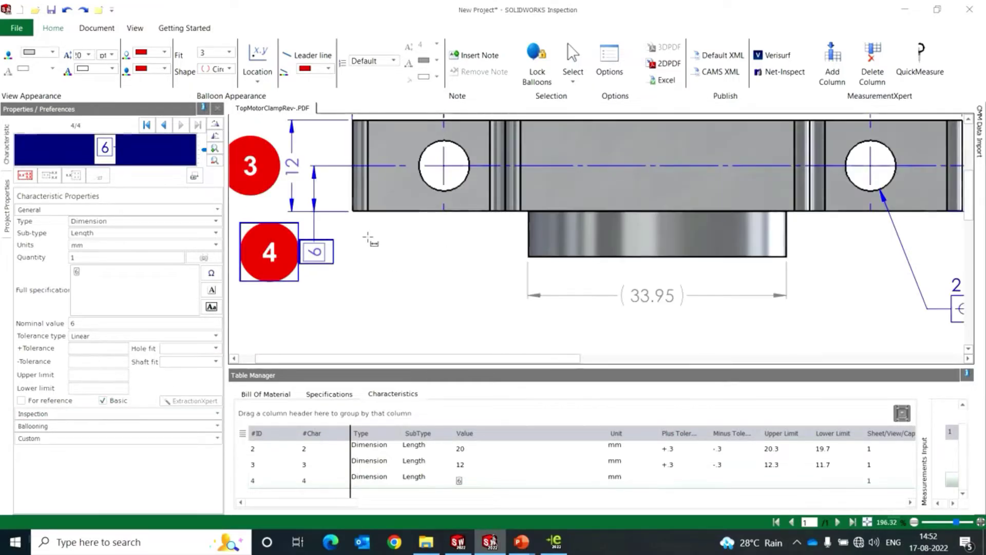
scroll(441, 262, "up", 4)
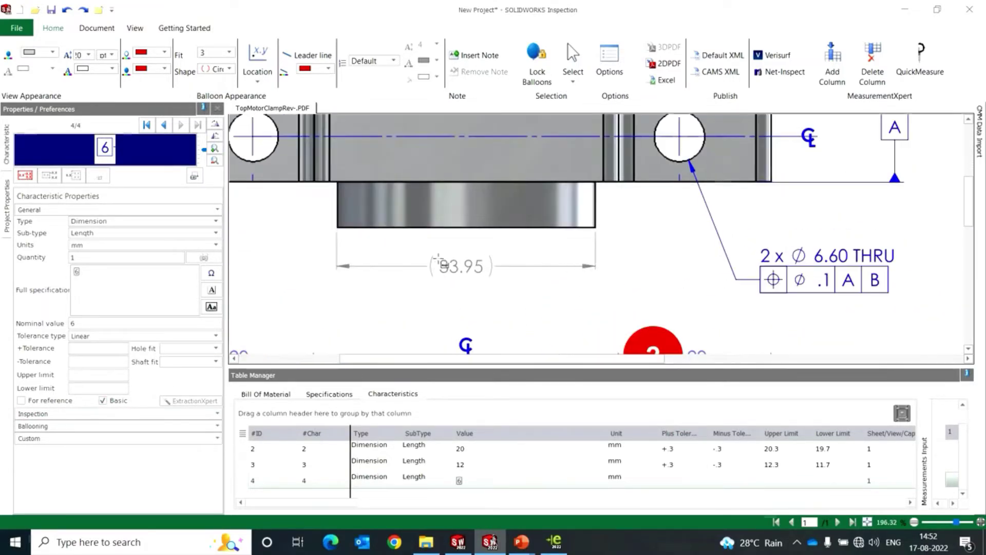
left_click(440, 259)
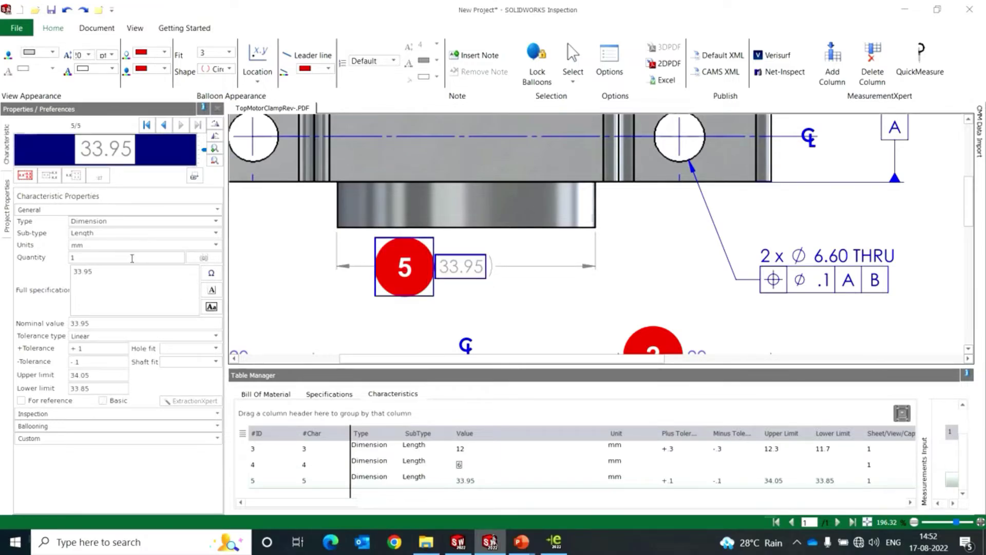
left_click(21, 400)
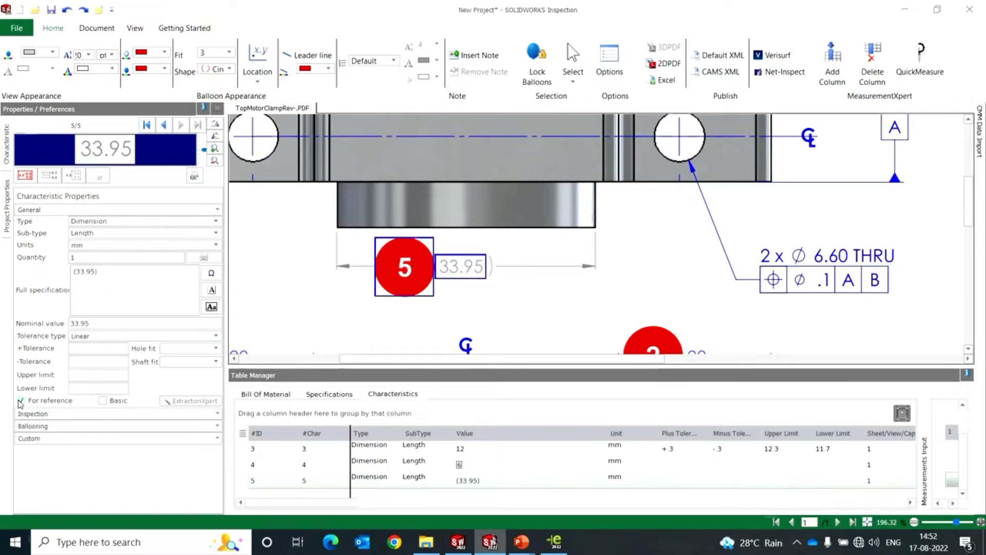
Step: Extract the 2X Ø 6.60 THRU hole callout as a dimension characteristic, leaving out the geometric tolerance frame below it
scroll(442, 272, "down", 3)
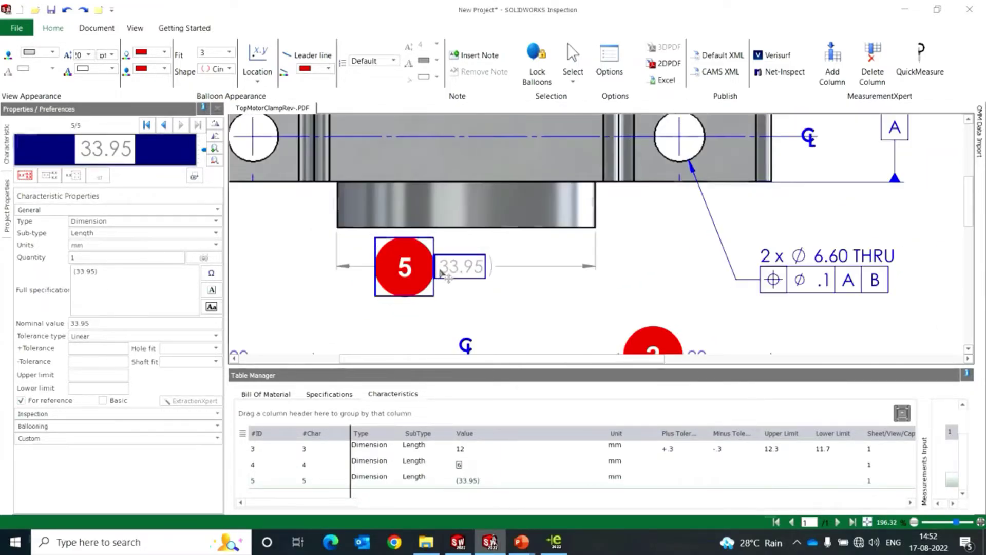
scroll(440, 271, "down", 3)
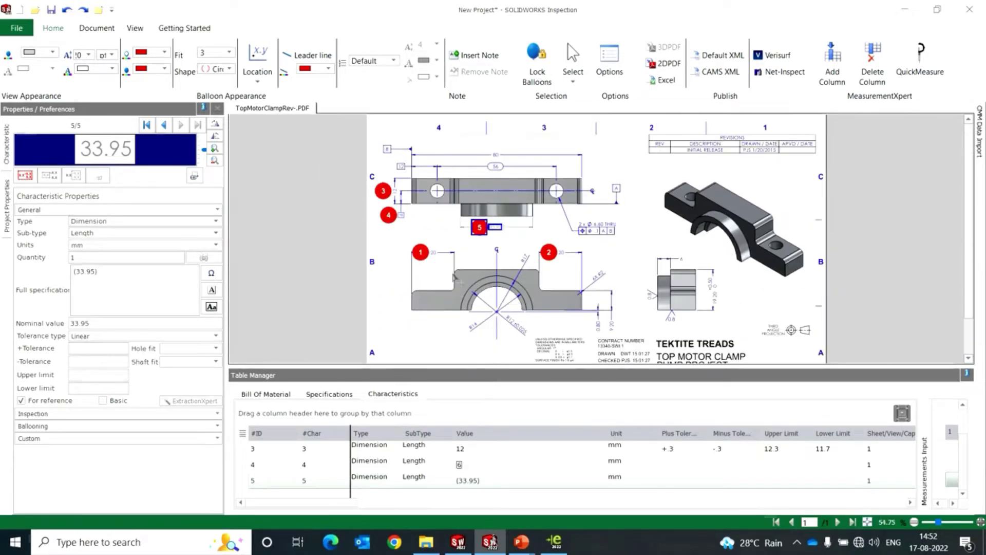
scroll(609, 218, "up", 7)
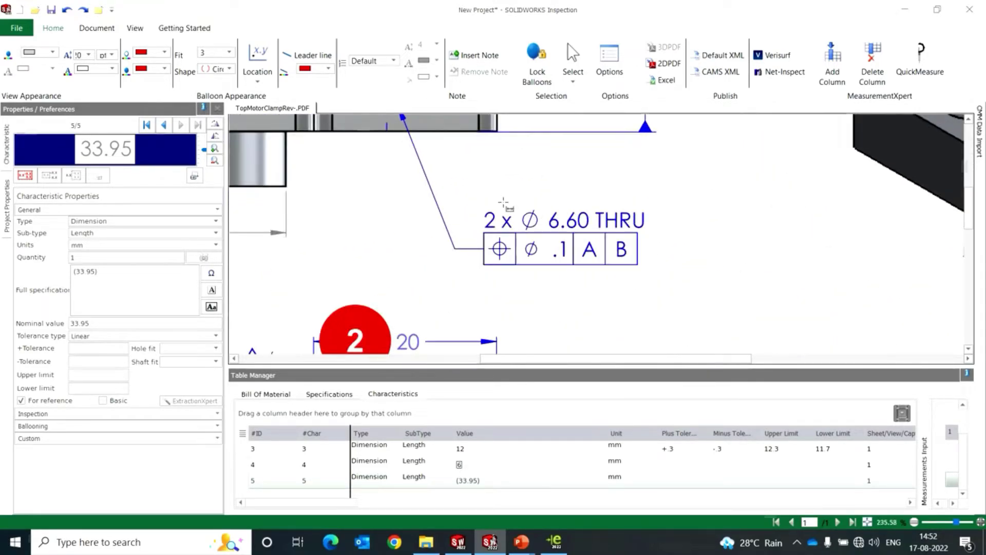
left_click_drag(475, 200, 653, 230)
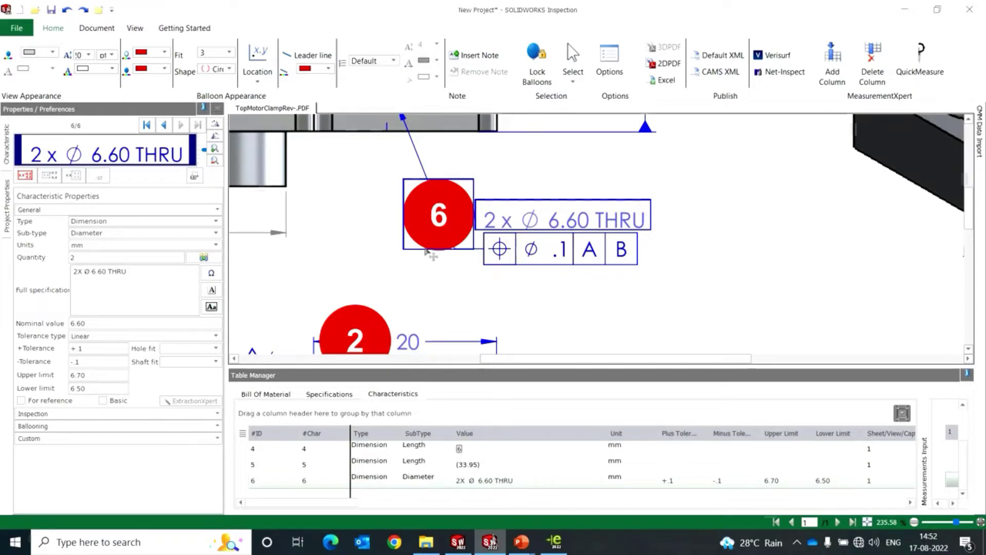
Step: Extract the feature control frame below the 2X Ø 6.60 THRU callout as a geometric tolerance and set its type to Position
left_click(93, 29)
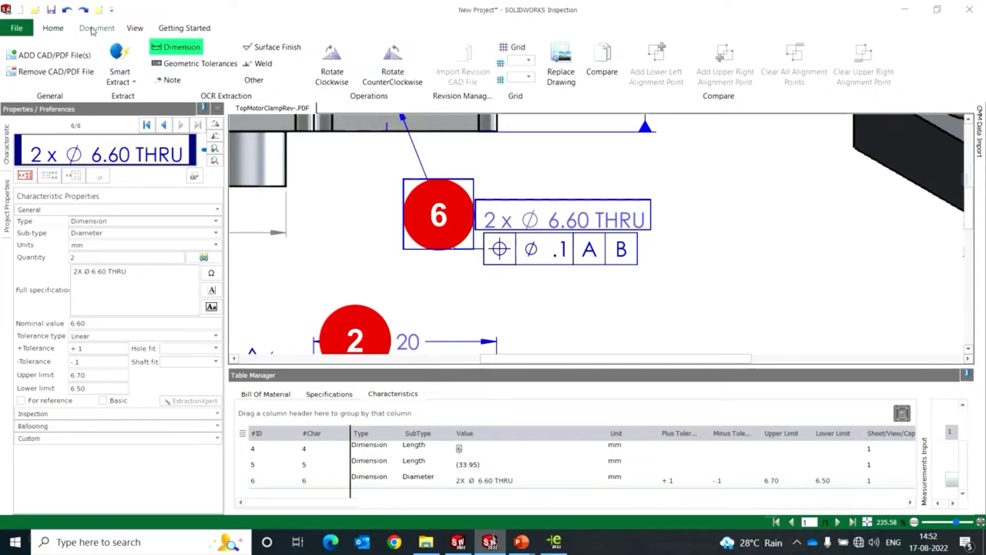
left_click(195, 63)
left_click_drag(658, 283, 481, 231)
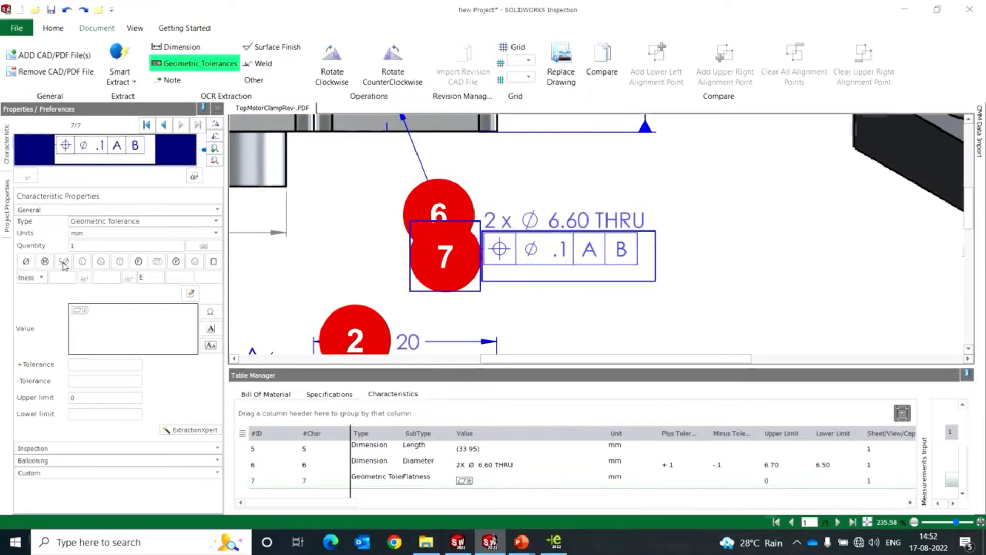
left_click(39, 277)
left_click(29, 310)
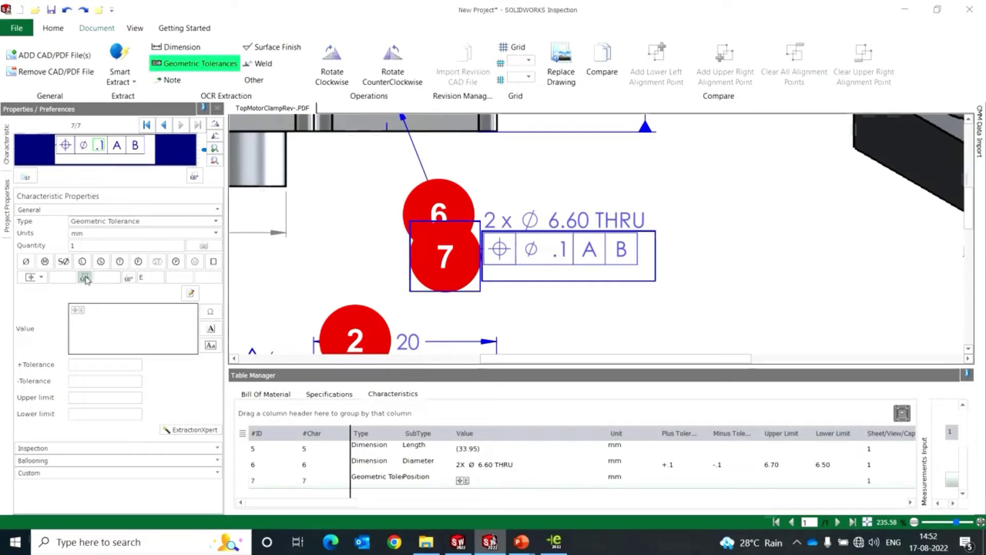
Step: Give the position tolerance a value of .1 with the diameter symbol, and set its datum references to A and B
left_click(57, 278)
type(".1")
left_click(26, 261)
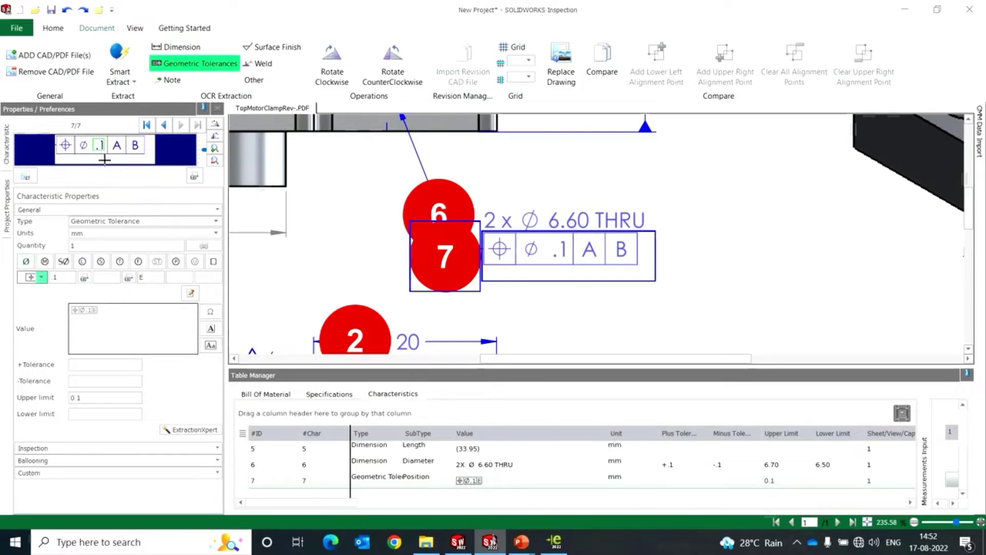
left_click(154, 276)
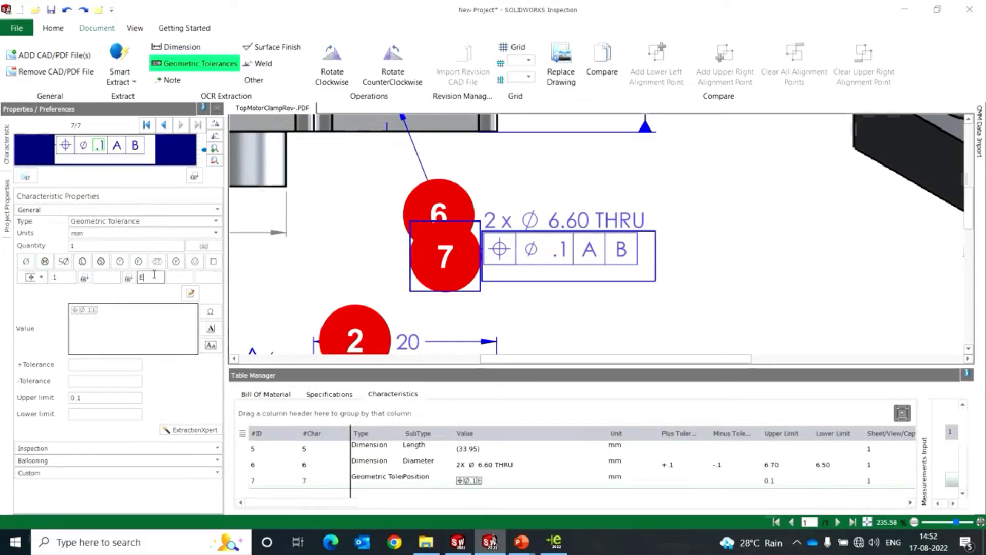
type("A")
left_click(179, 277)
Step: Extract the vertical 19.20 +0.50/0 dimension beside the side view as a dimension characteristic
scroll(464, 242, "down", 5)
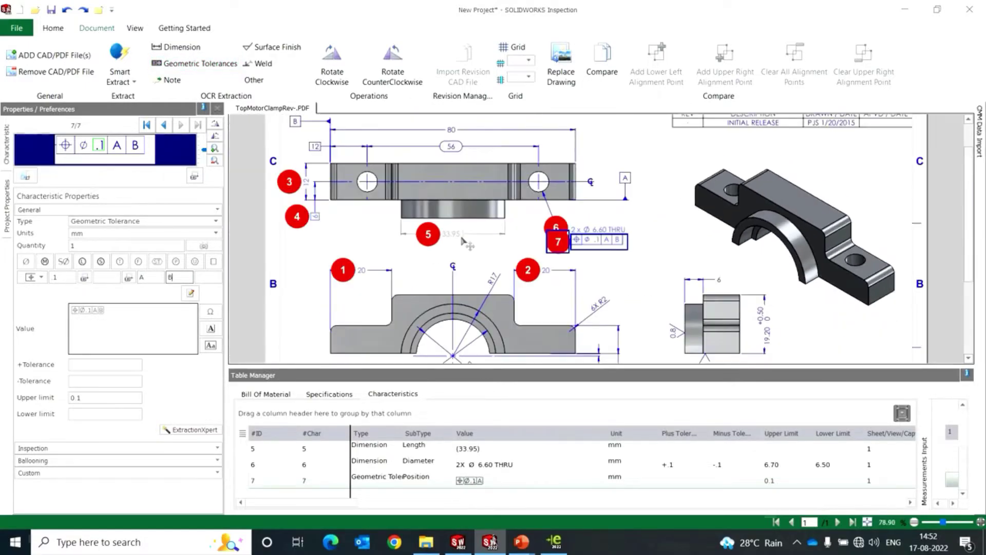
scroll(513, 262, "down", 2)
scroll(789, 263, "up", 5)
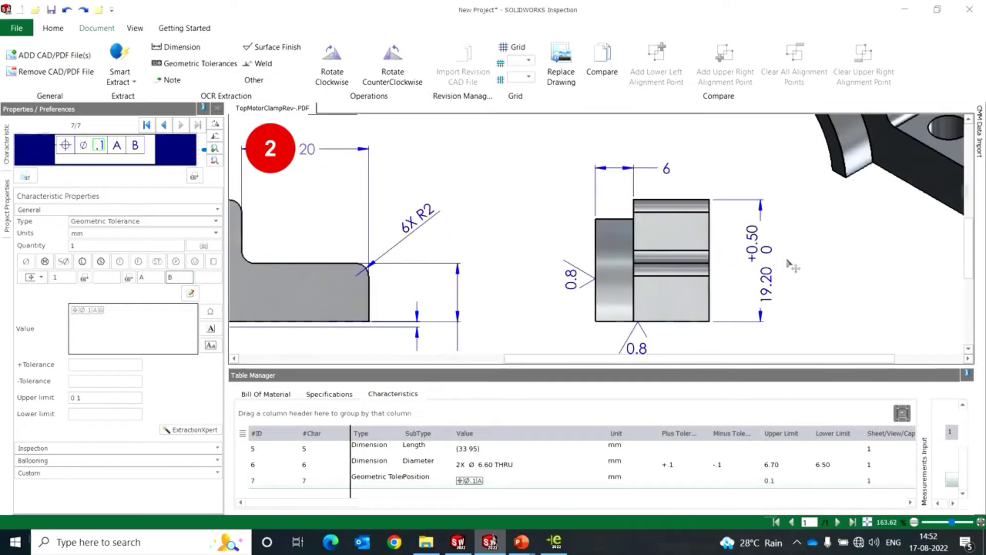
left_click(738, 219)
left_click(614, 234)
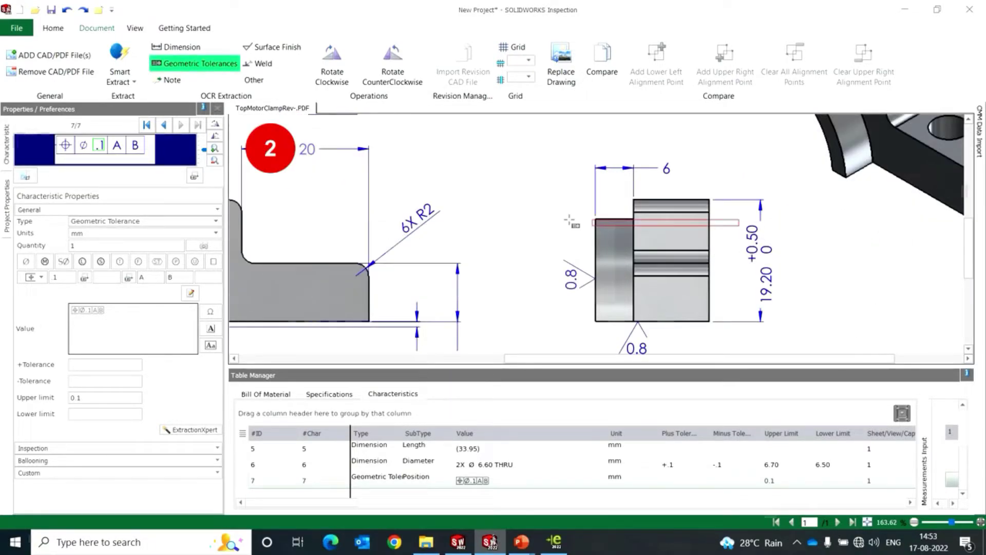
left_click(177, 47)
left_click_drag(742, 225, 780, 308)
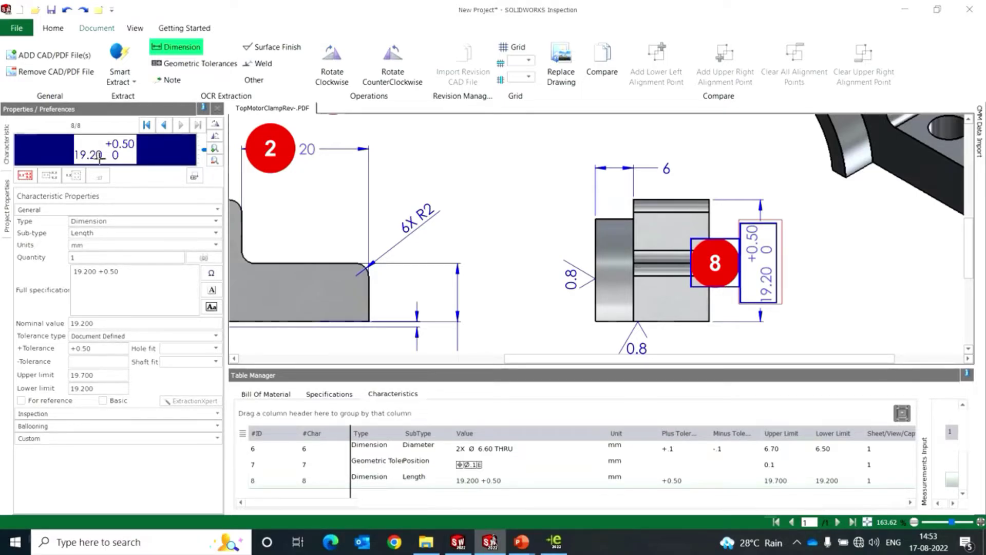
Step: Re-read the side view dimension's capture in parts, taking 19.20 as the nominal value and +0.50 / 0 as its tolerance
left_click_drag(96, 157, 72, 149)
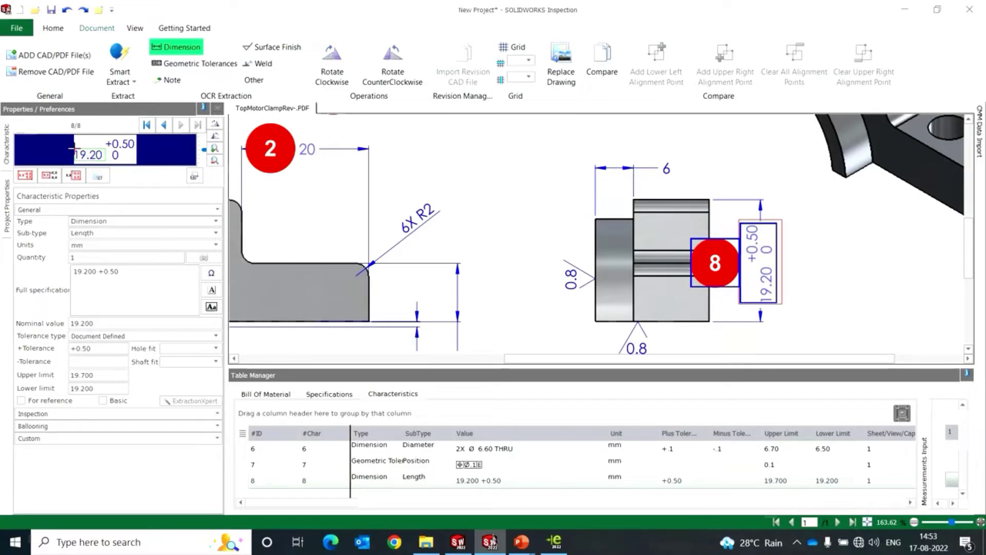
left_click(49, 176)
left_click_drag(111, 143, 136, 161)
left_click(73, 178)
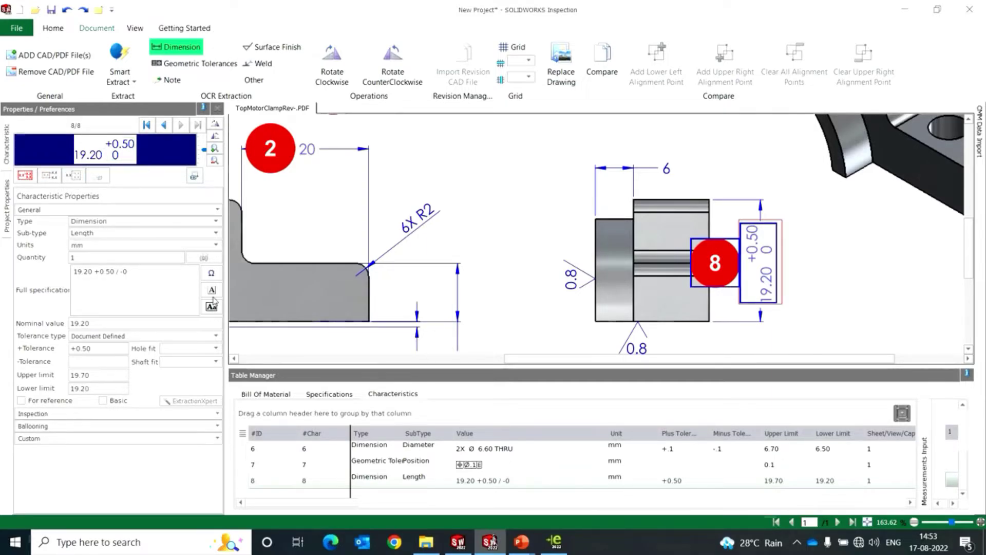
Step: Extract the slanted R12 ±0.025 radius below the front view's arch as a dimension characteristic
scroll(624, 226, "up", 2)
scroll(625, 227, "down", 3)
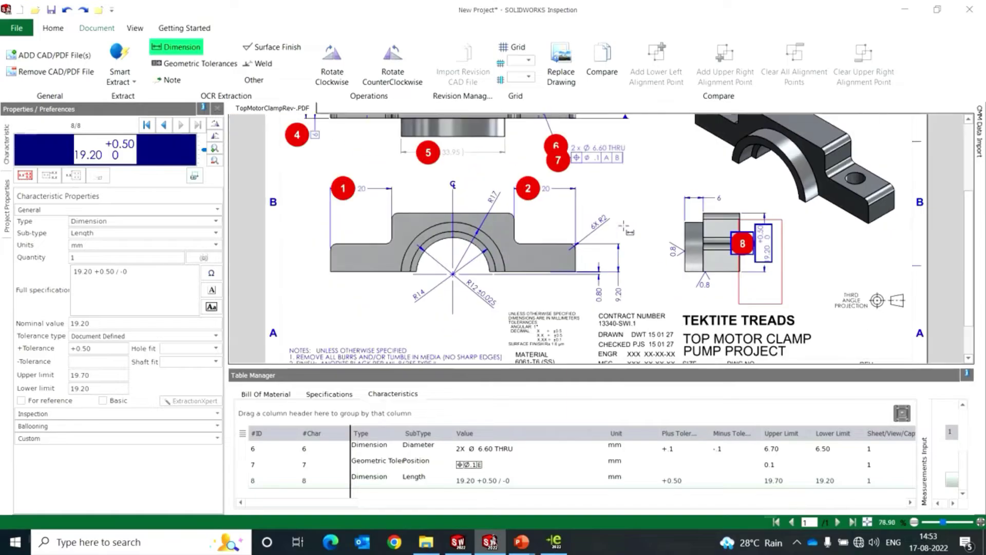
scroll(598, 288, "up", 2)
scroll(474, 304, "up", 3)
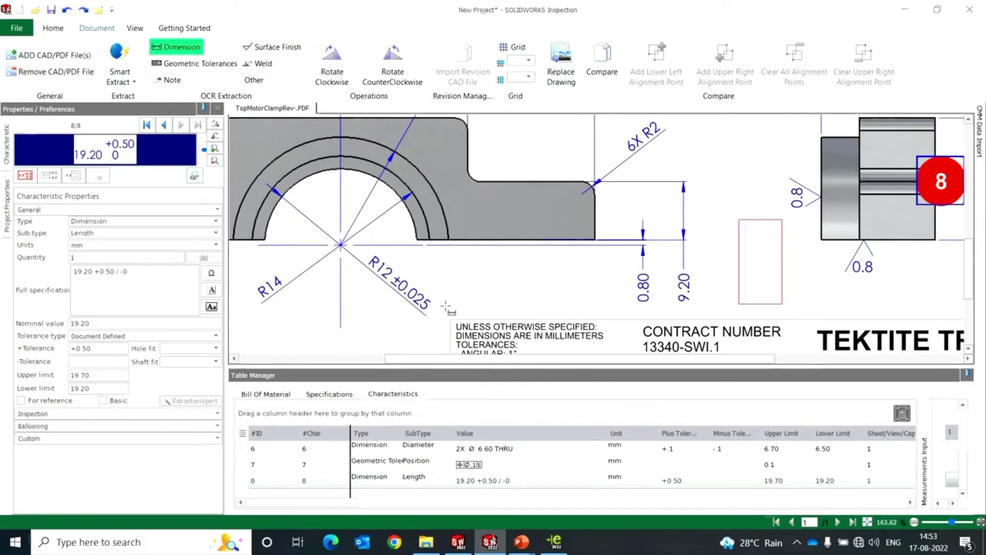
left_click_drag(319, 231, 435, 326)
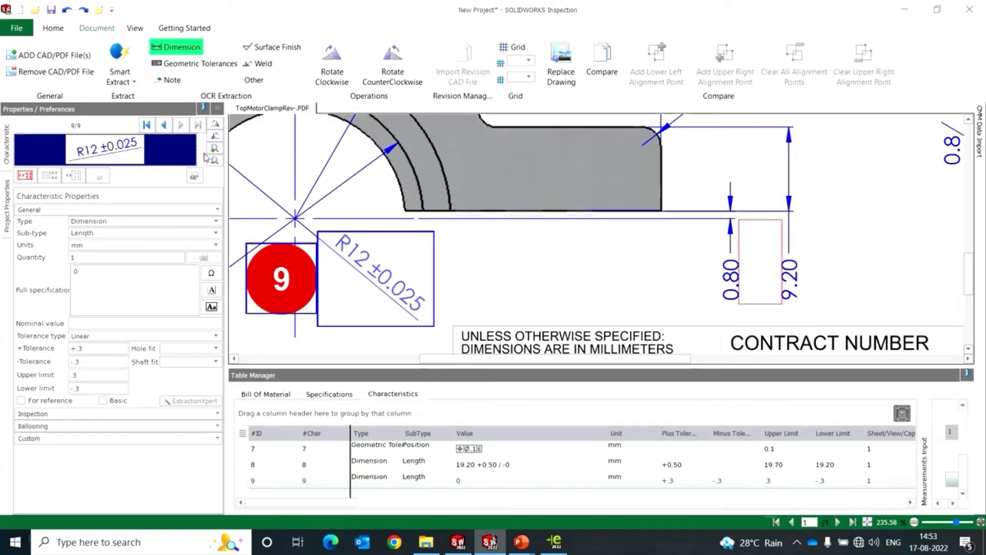
Step: Straighten the slanted radius capture and re-read its text as the full specification R12±0.025
left_click(214, 148)
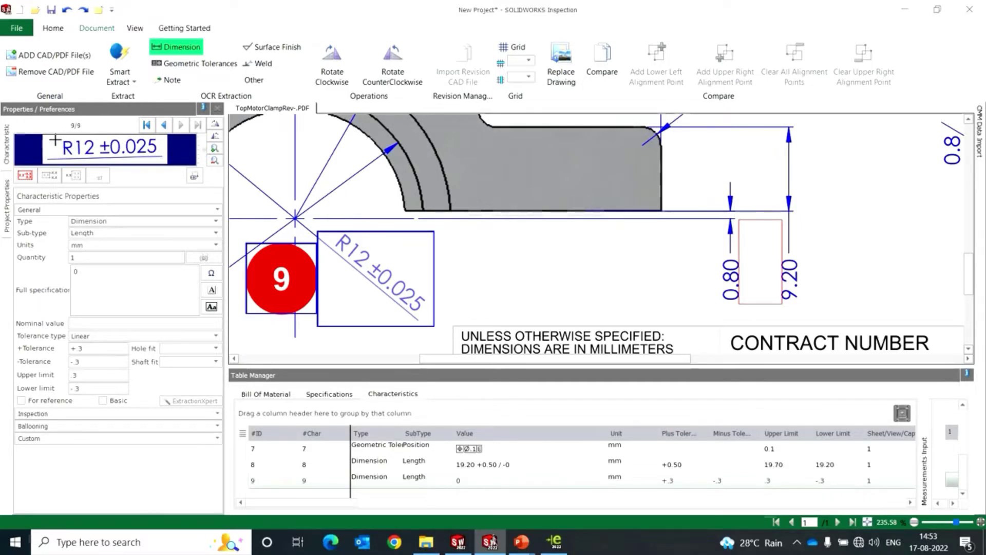
left_click_drag(55, 140, 162, 151)
left_click_drag(55, 137, 161, 155)
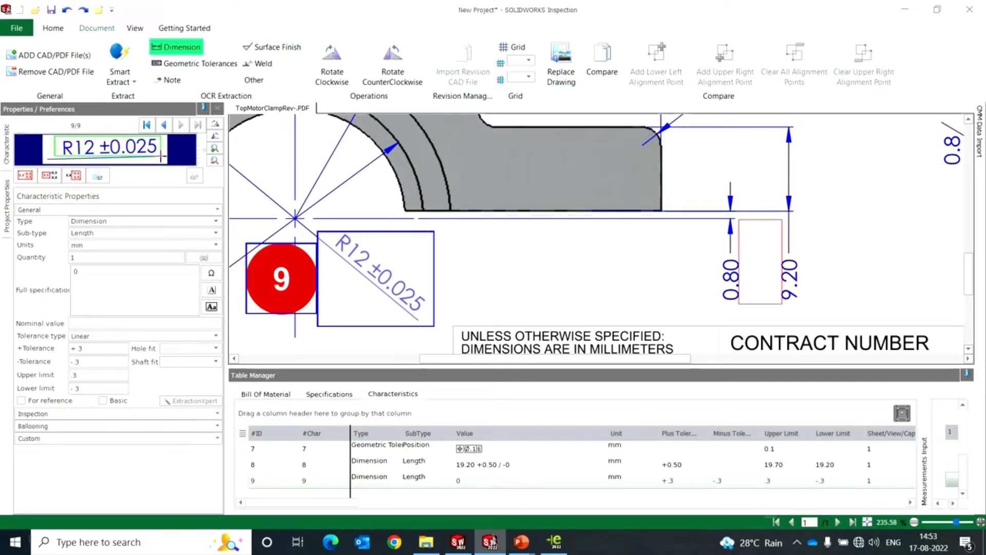
left_click(29, 177)
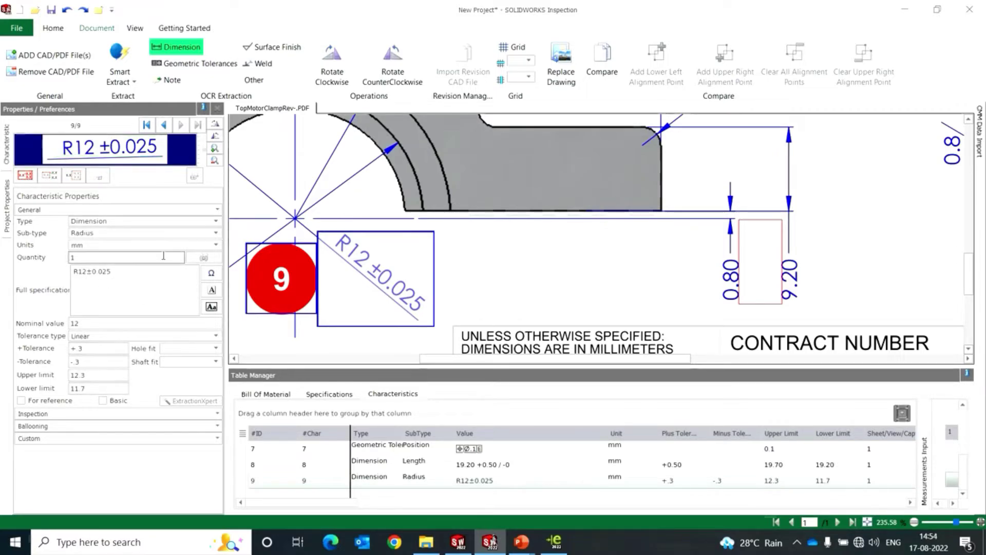
Step: Enlarge the characteristics table to split the 2X Ø 6.60 THRU characteristic into individual instances, and shrink the table again
scroll(542, 254, "down", 4)
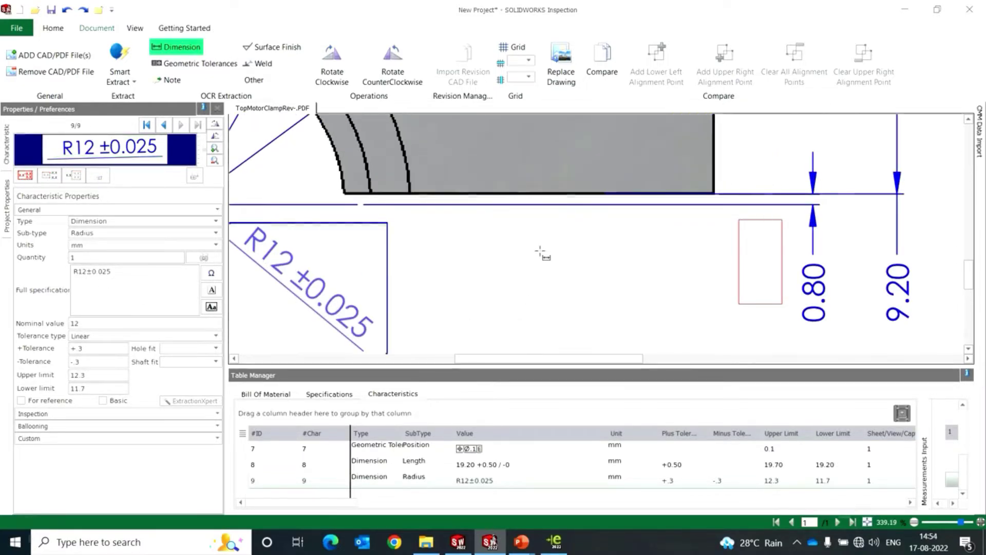
scroll(542, 253, "down", 4)
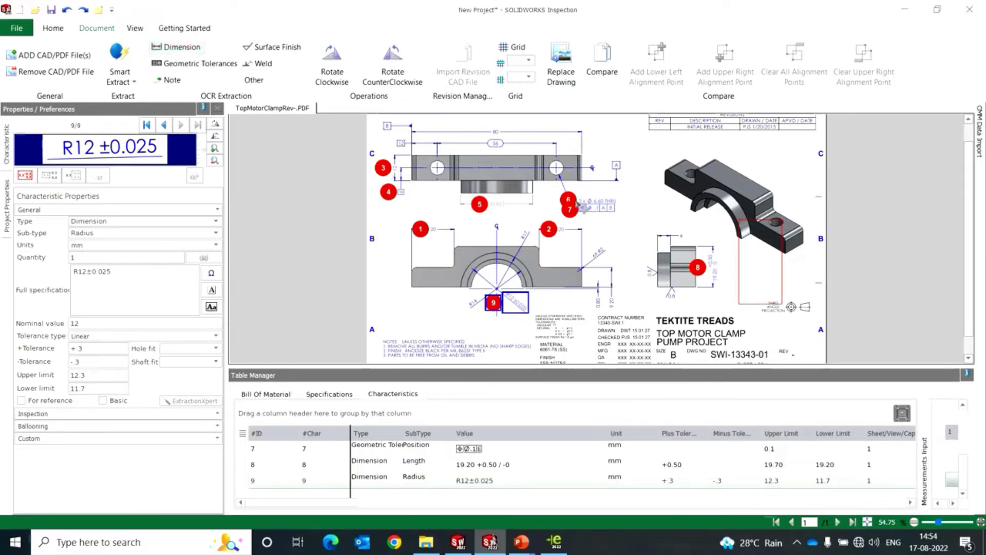
left_click_drag(437, 366, 437, 260)
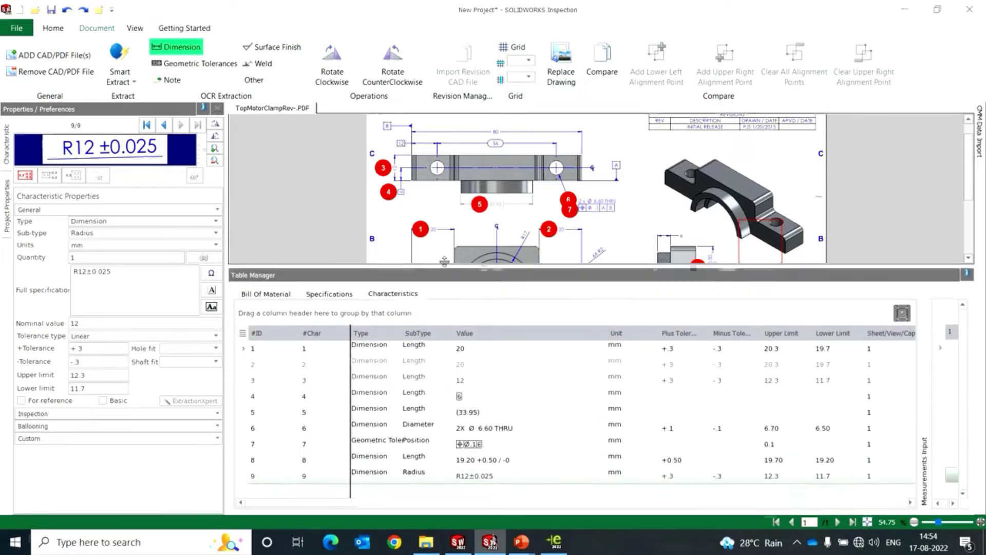
left_click(263, 425)
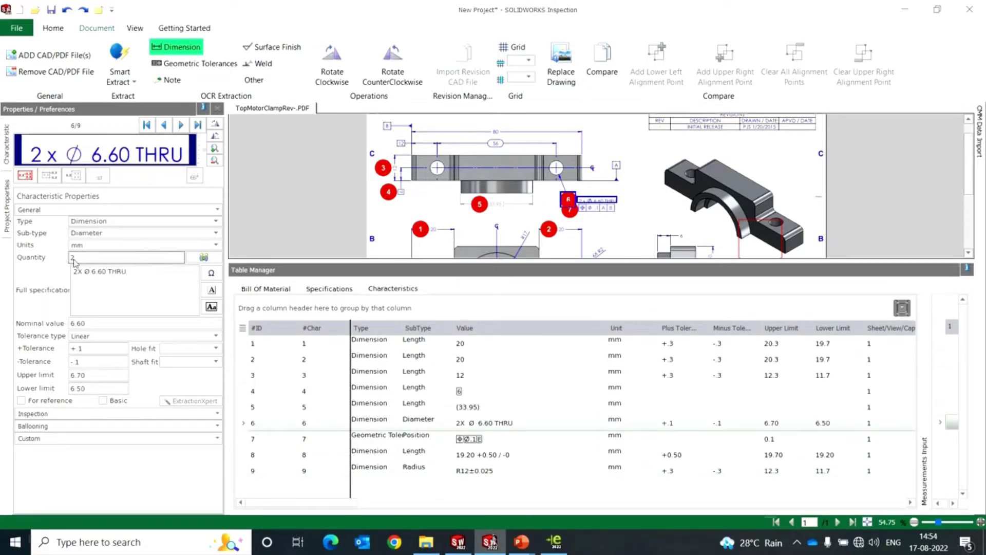
left_click(202, 257)
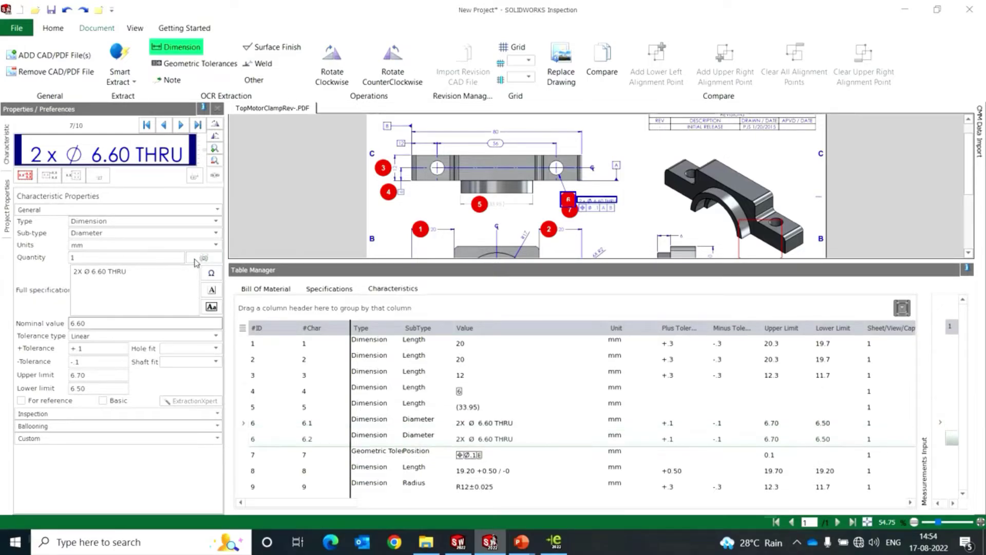
left_click(266, 424)
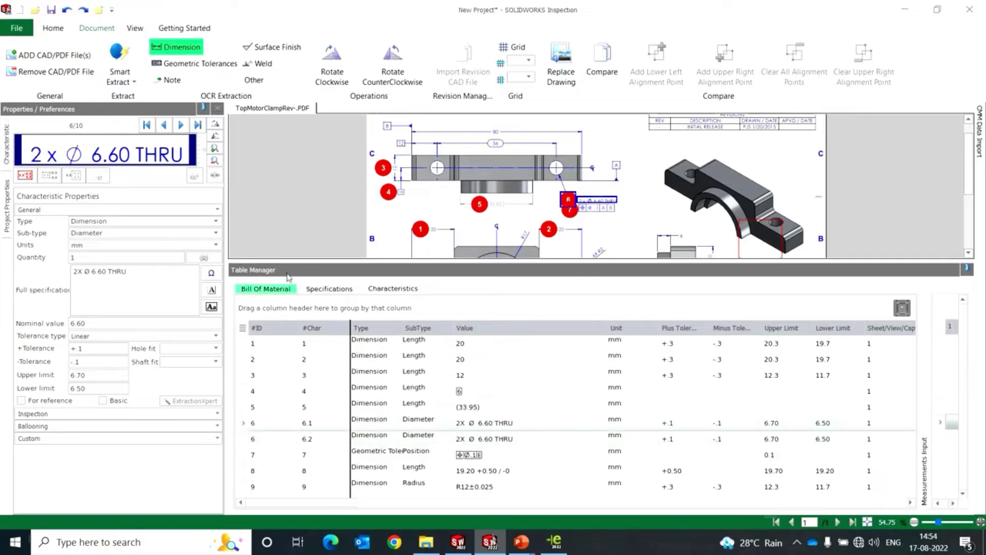
left_click_drag(343, 261, 352, 435)
key("alt+Tab")
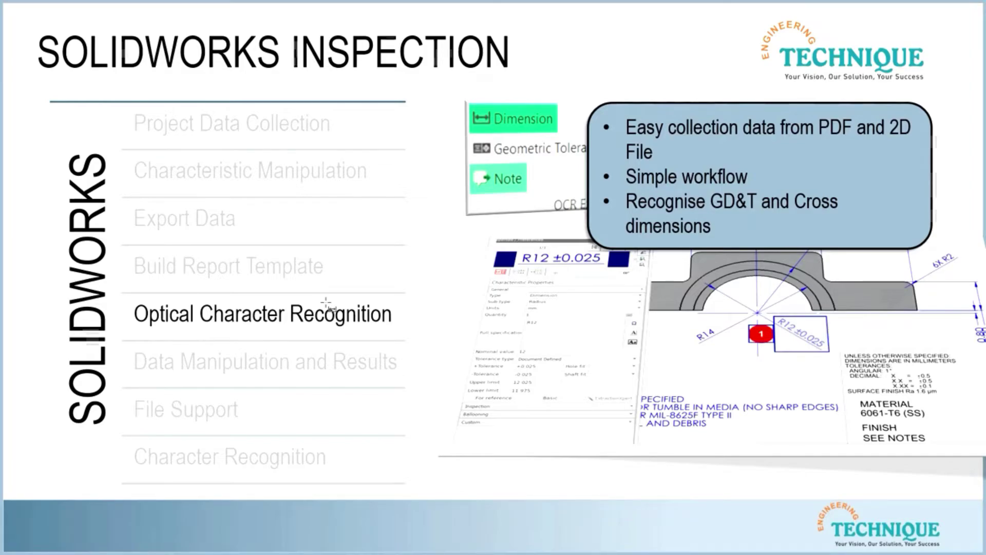
left_click(327, 303)
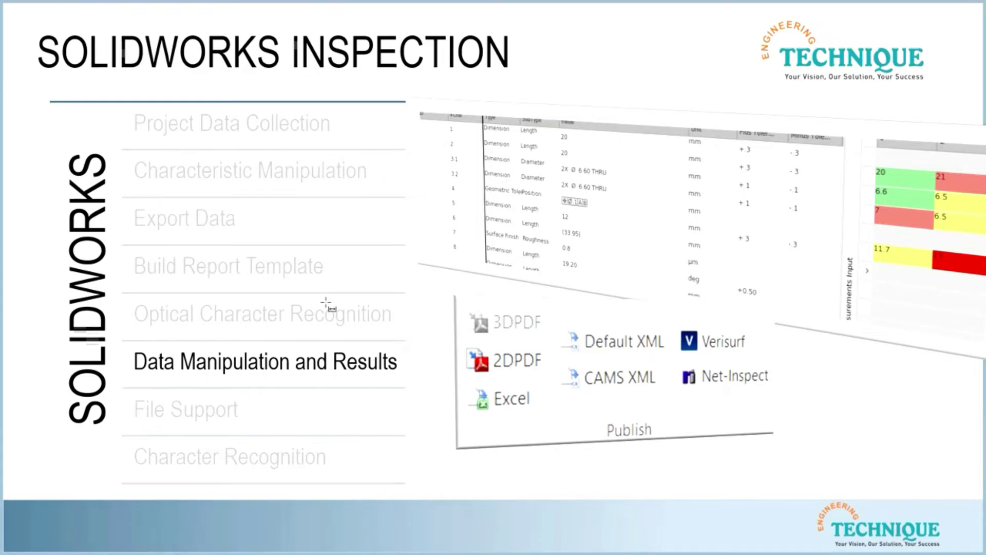
key("alt+Tab")
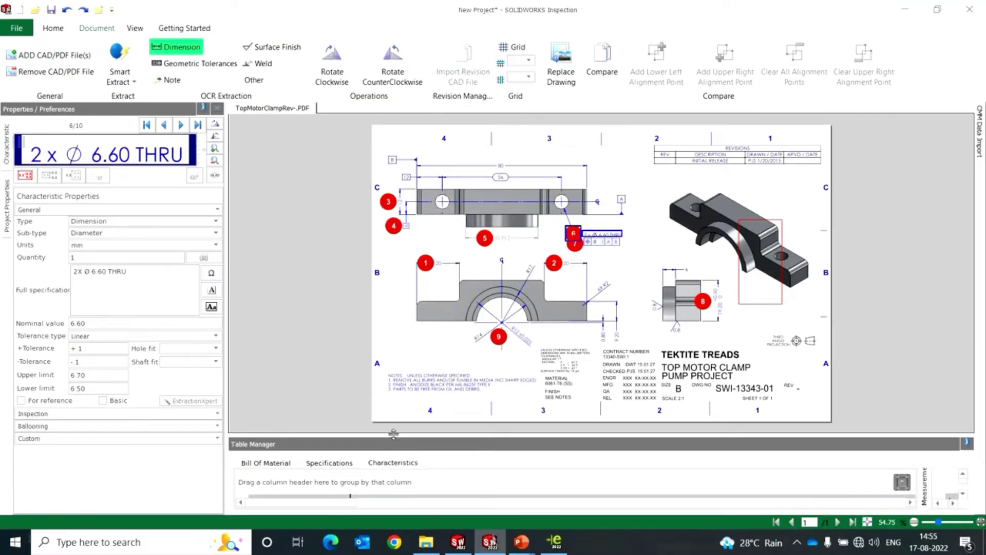
Step: Enlarge the characteristics table and ungroup the two Ø 6.60 THRU hole instances
left_click_drag(393, 434, 393, 260)
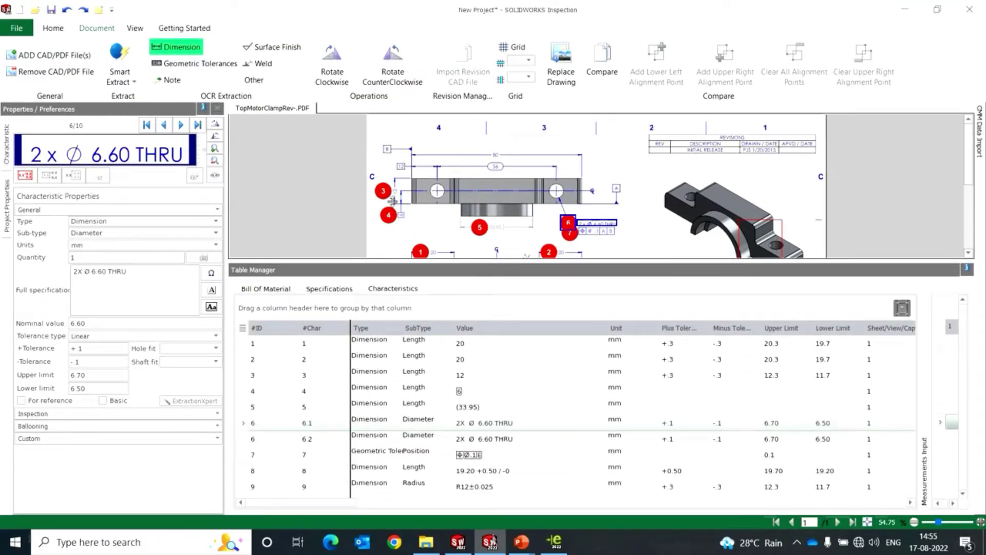
left_click(271, 437)
right_click(271, 436)
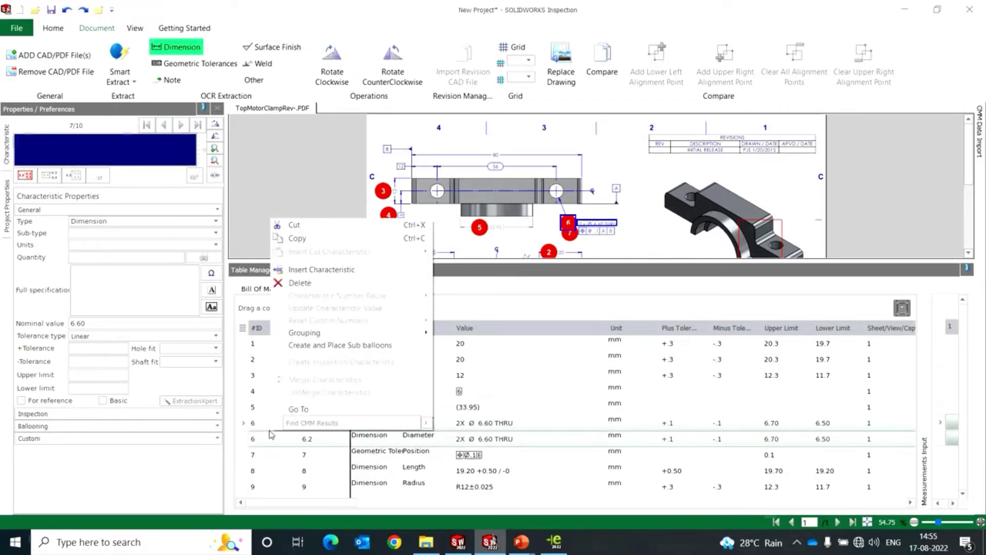
mouse_move(316, 332)
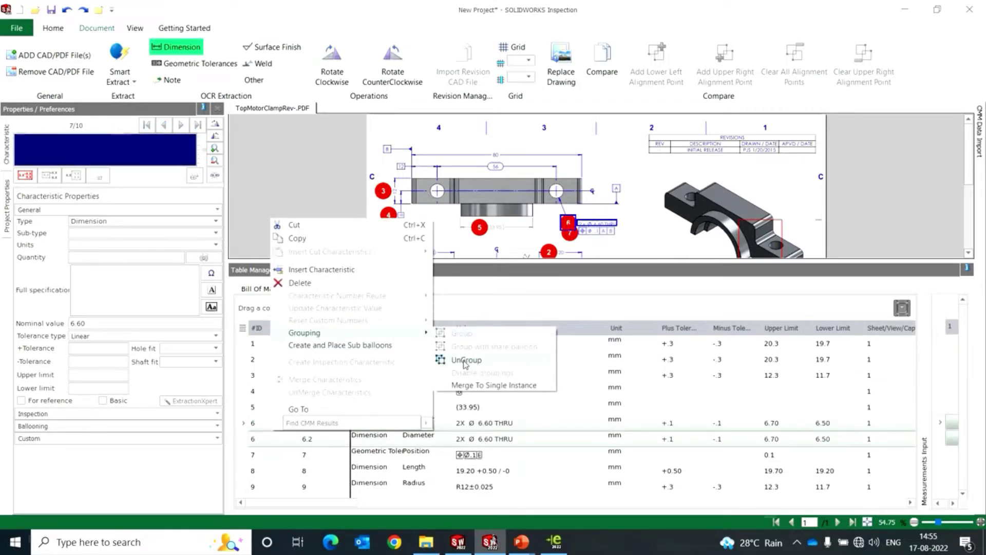
left_click(466, 362)
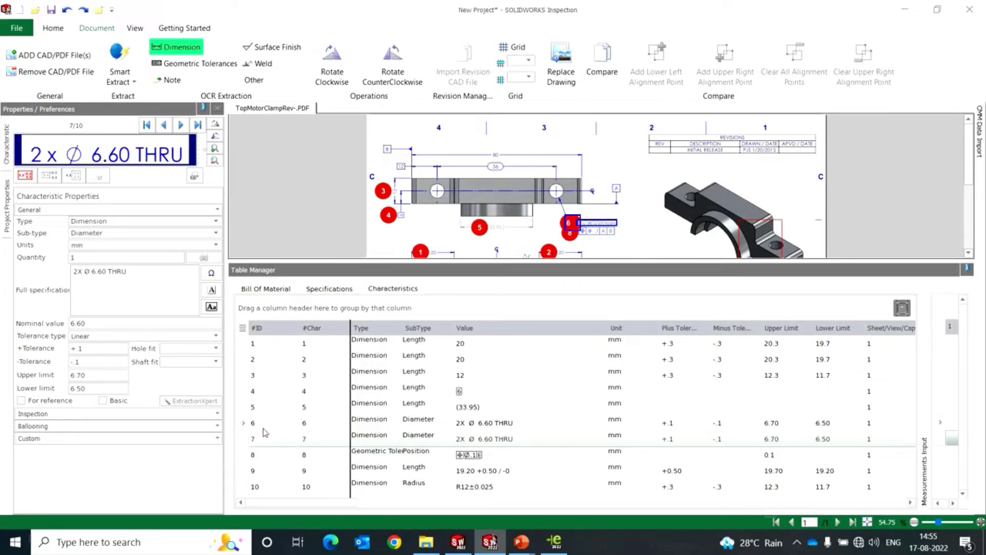
Step: Group the two separate Ø 6.60 THRU characteristics again so that they share one balloon
left_click(263, 454)
left_click(264, 427)
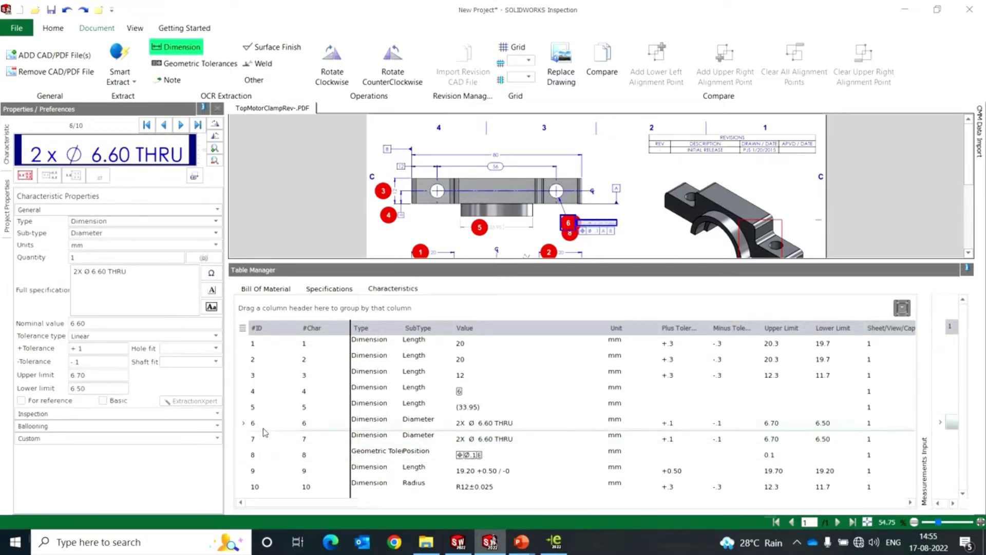
left_click(264, 440, "ctrl")
right_click(264, 440)
mouse_move(297, 342)
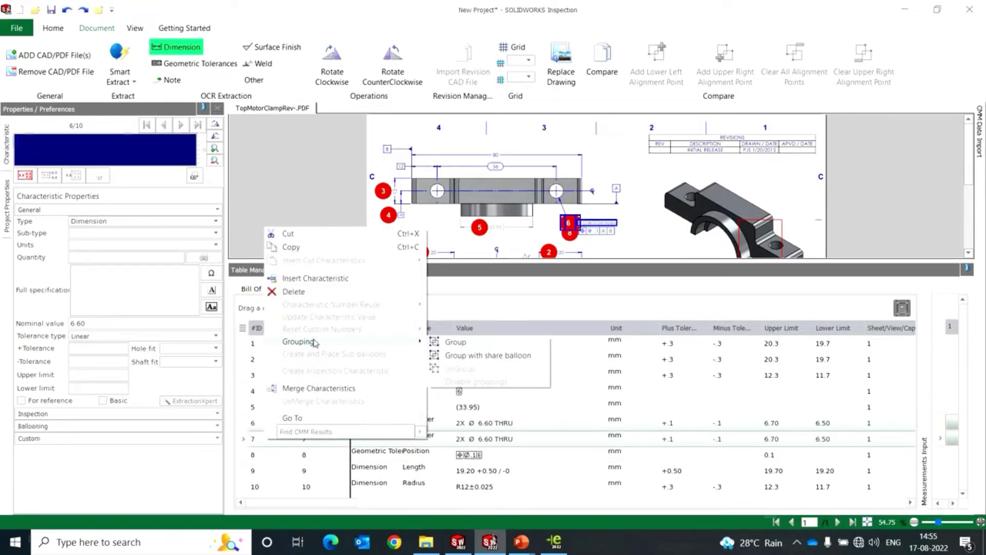
left_click(477, 355)
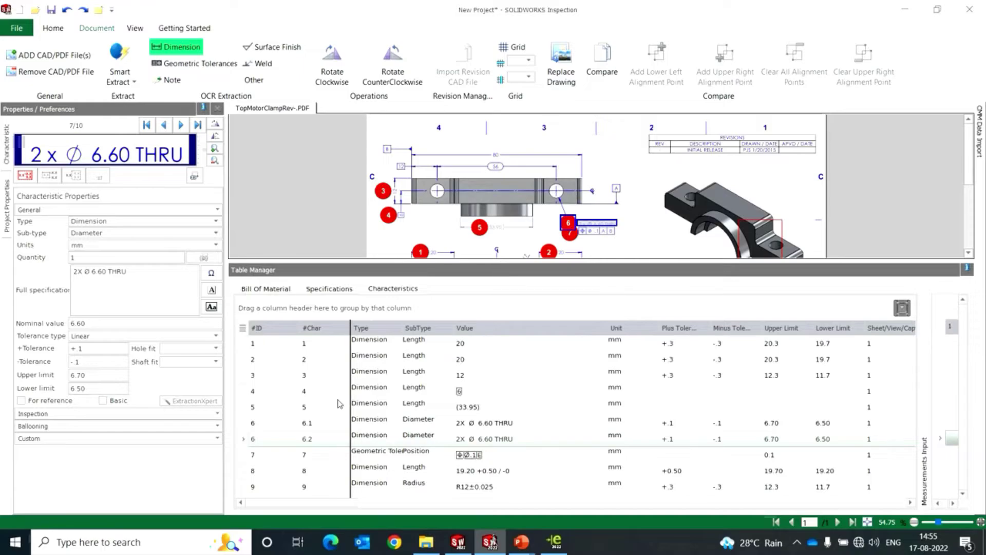
Step: Shrink the characteristics table and compare the current drawing with TopMotorClampRevA.PDF
scroll(588, 234, "down", 1)
left_click_drag(574, 269, 554, 453)
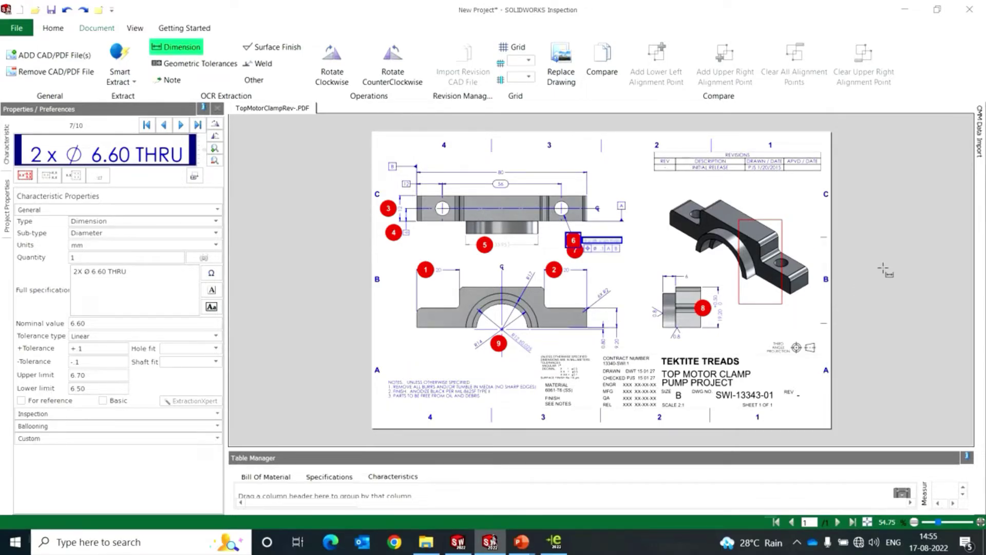
left_click(598, 70)
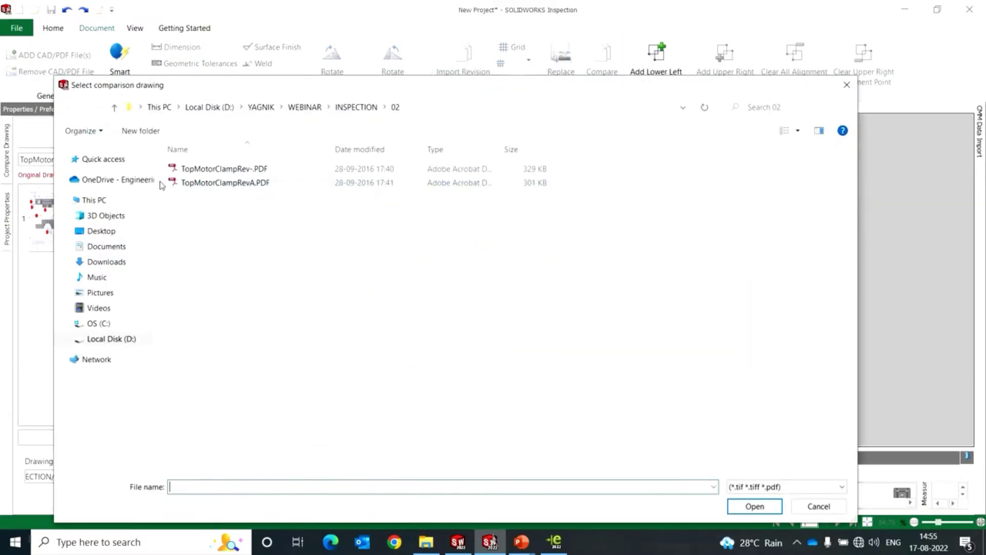
left_click(218, 184)
left_click(756, 506)
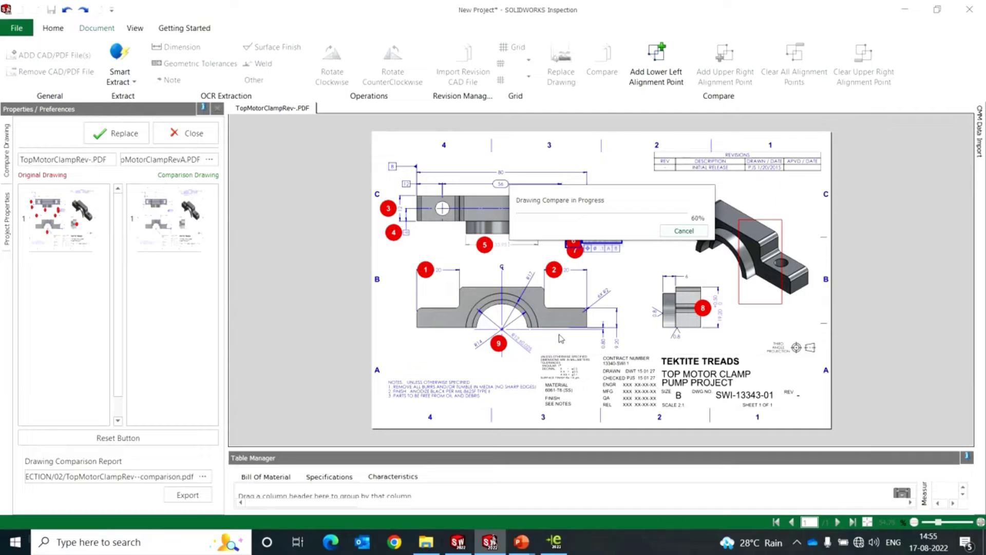
scroll(519, 221, "down", 2)
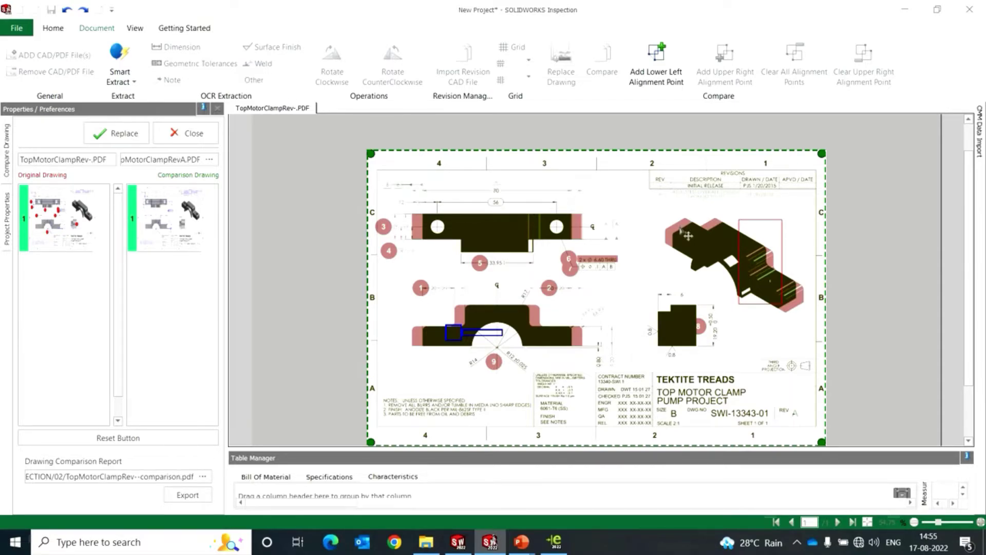
Step: Replace the original drawing with the compared revision A drawing and check the balloons on the updated sheet
left_click(123, 134)
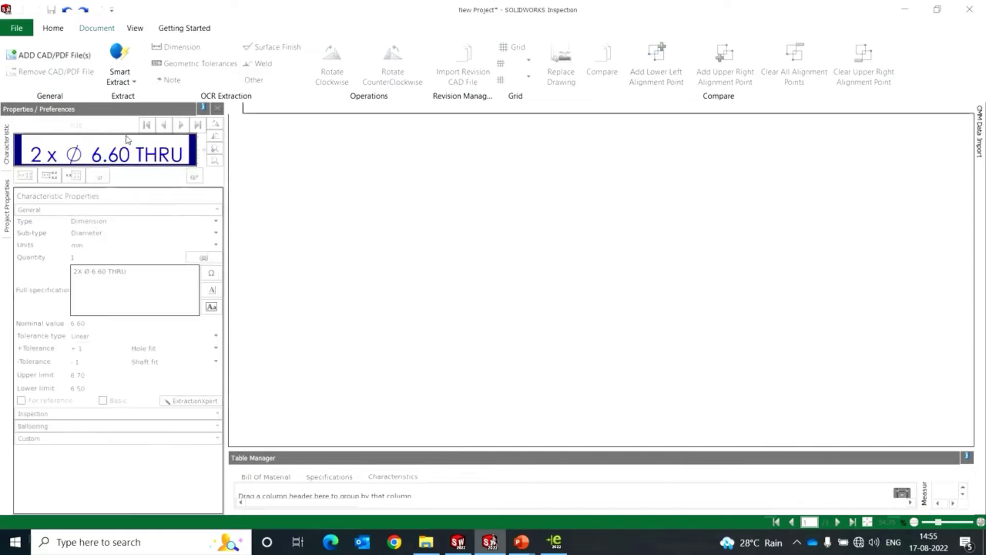
scroll(509, 265, "up", 3)
scroll(565, 272, "down", 5)
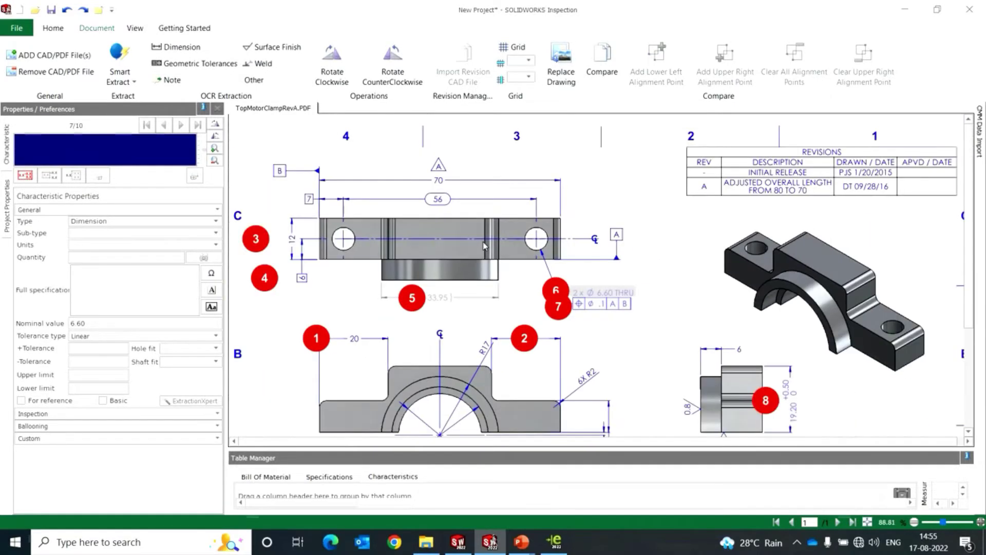
scroll(688, 243, "up", 1)
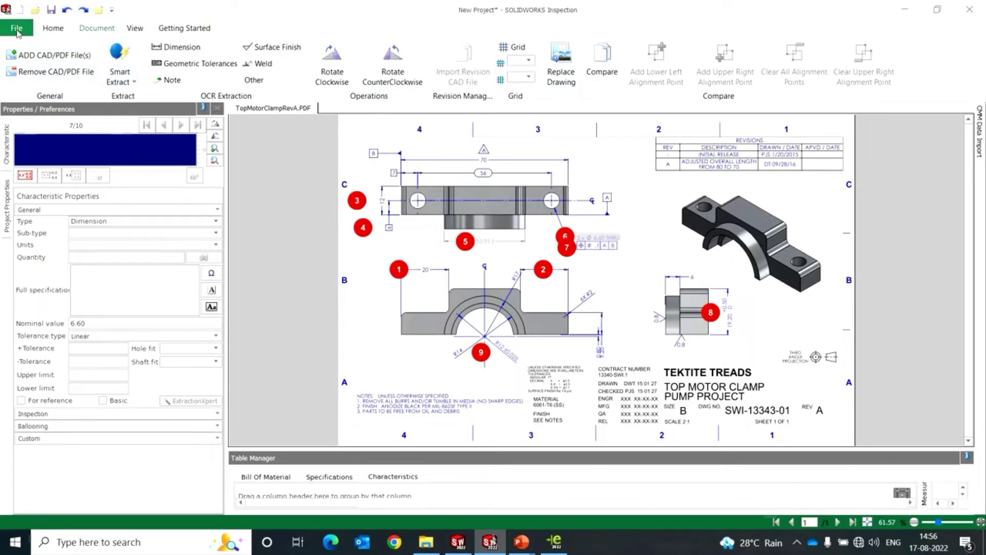
Step: Close the current inspection project without saving it
left_click(16, 28)
left_click(63, 144)
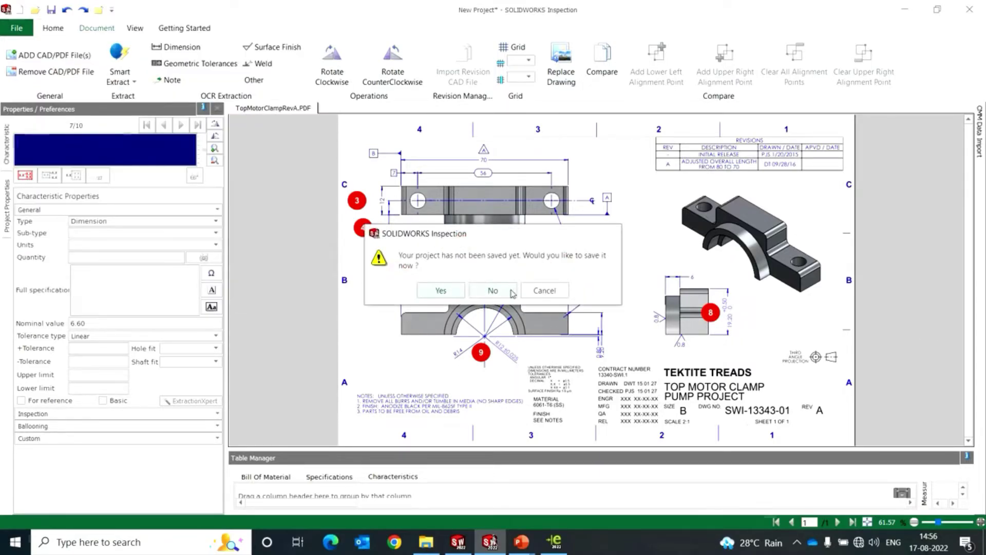
left_click(493, 289)
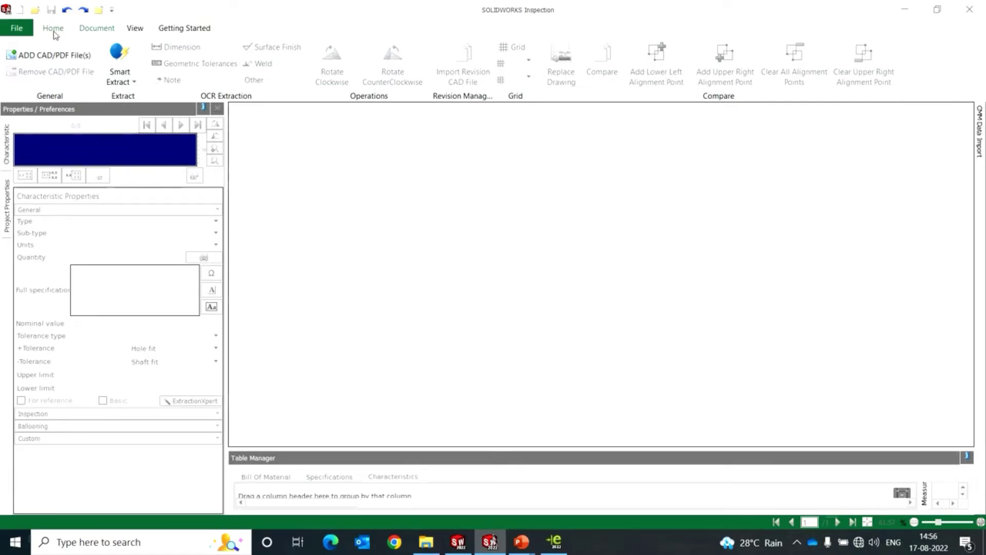
Step: Open the CMM Data Import.ixprj project from the CMM Import folder inside INSPECTION\03
left_click(16, 28)
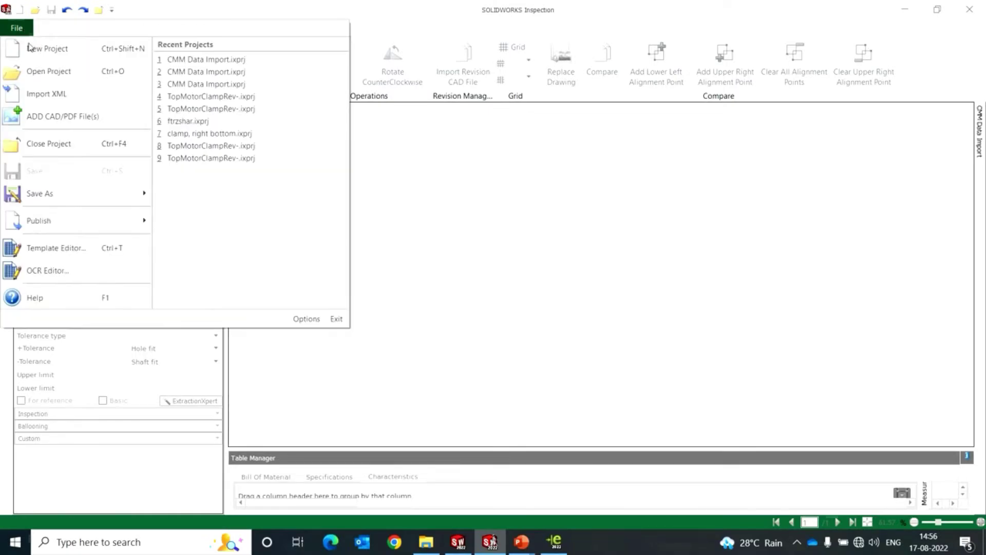
left_click(36, 65)
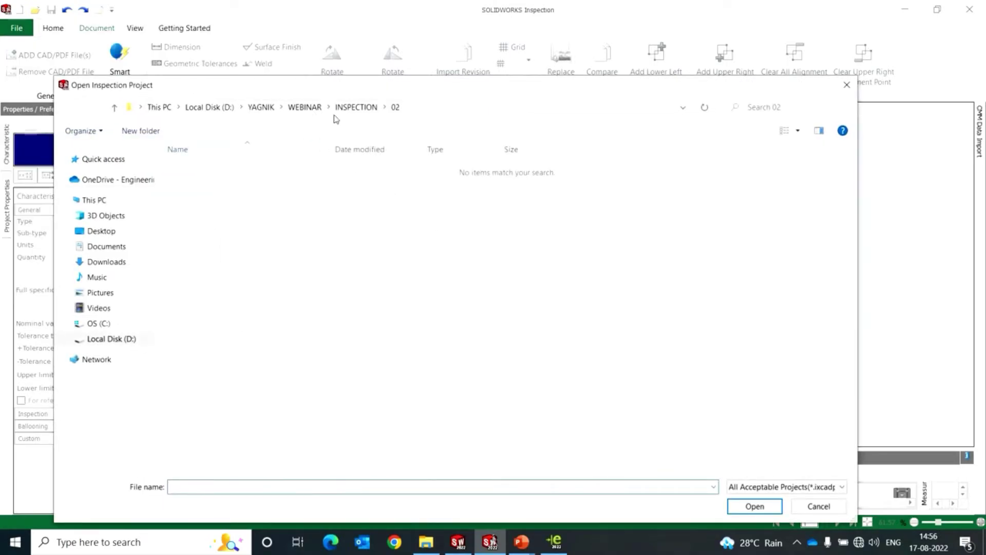
left_click(354, 107)
double_click(193, 197)
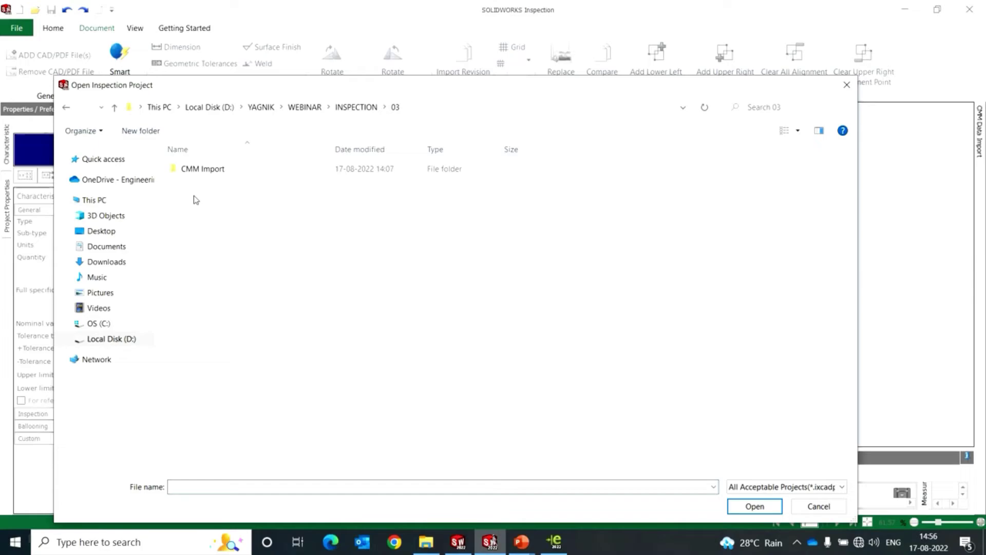
double_click(194, 169)
left_click(199, 169)
left_click(755, 506)
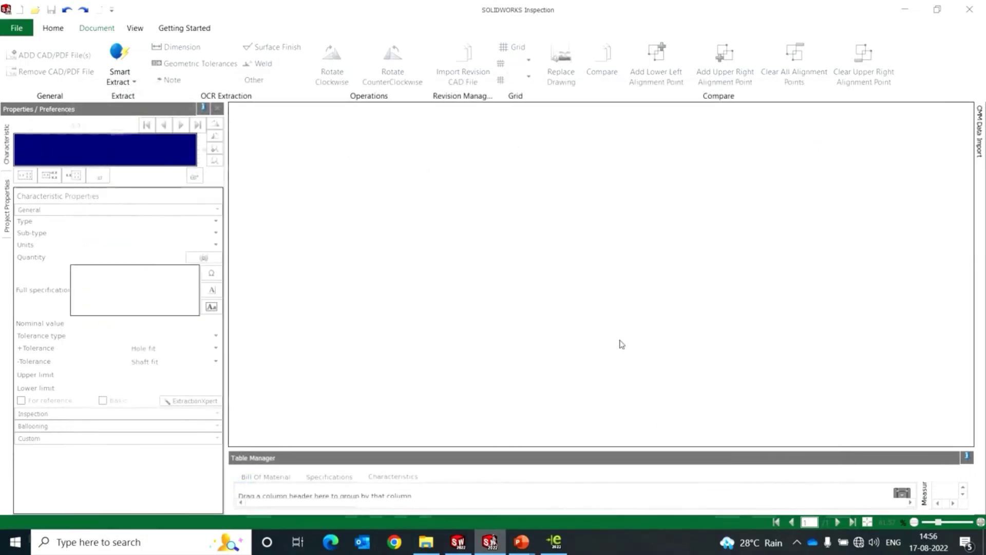
left_click(512, 304)
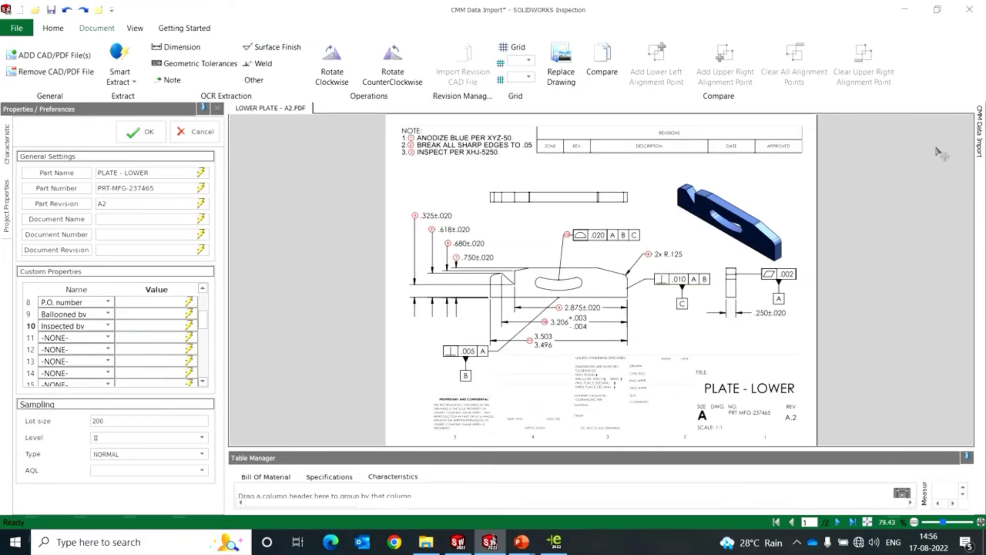
Step: Add the CMM results file PCDMIS C001.txt from the 03\CMM Import folder to the CMM data import list
left_click(979, 135)
left_click(954, 127)
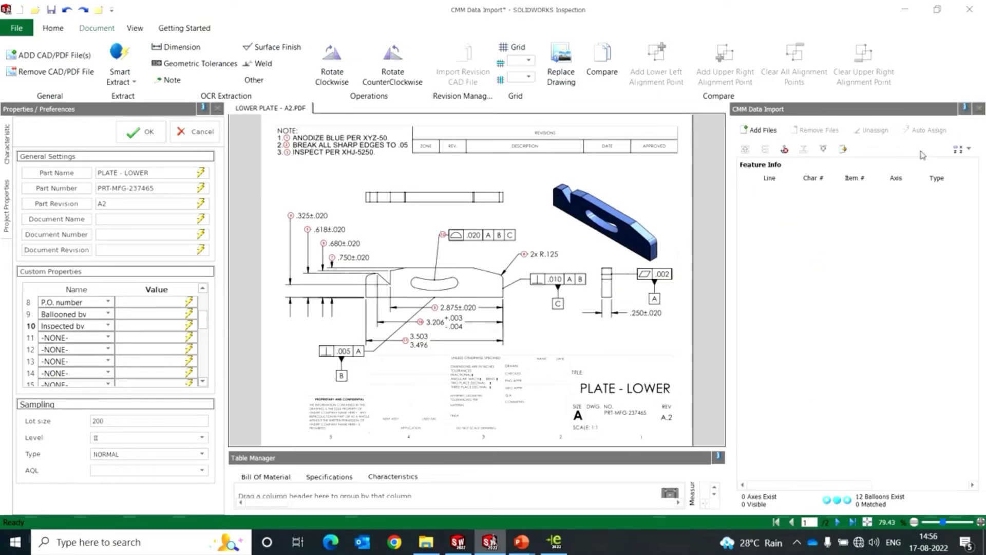
left_click(844, 152)
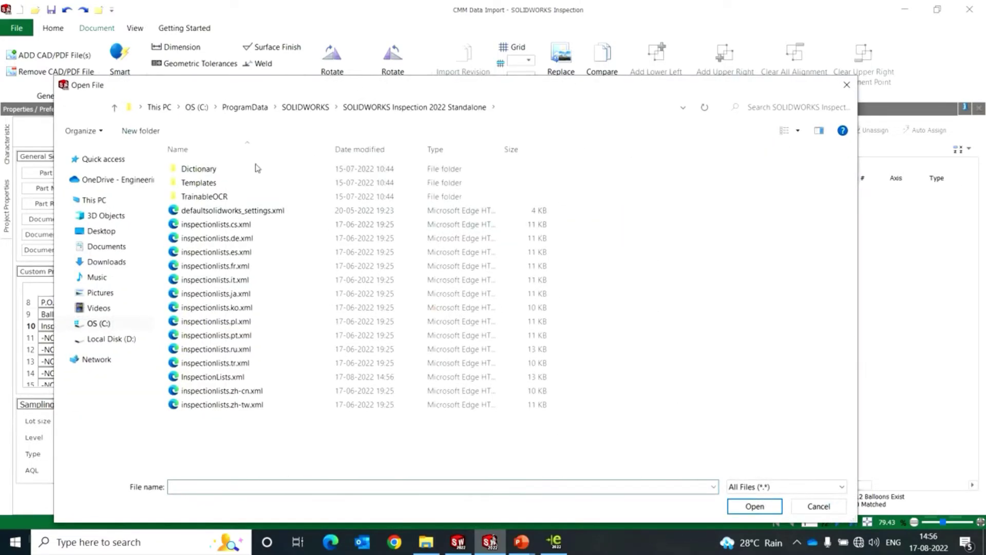
left_click(128, 337)
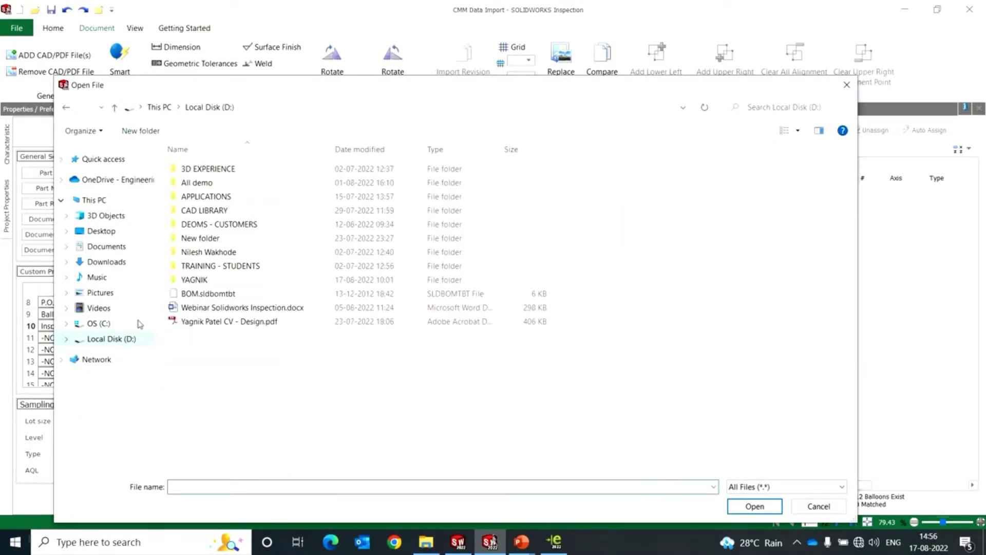
double_click(214, 281)
double_click(198, 294)
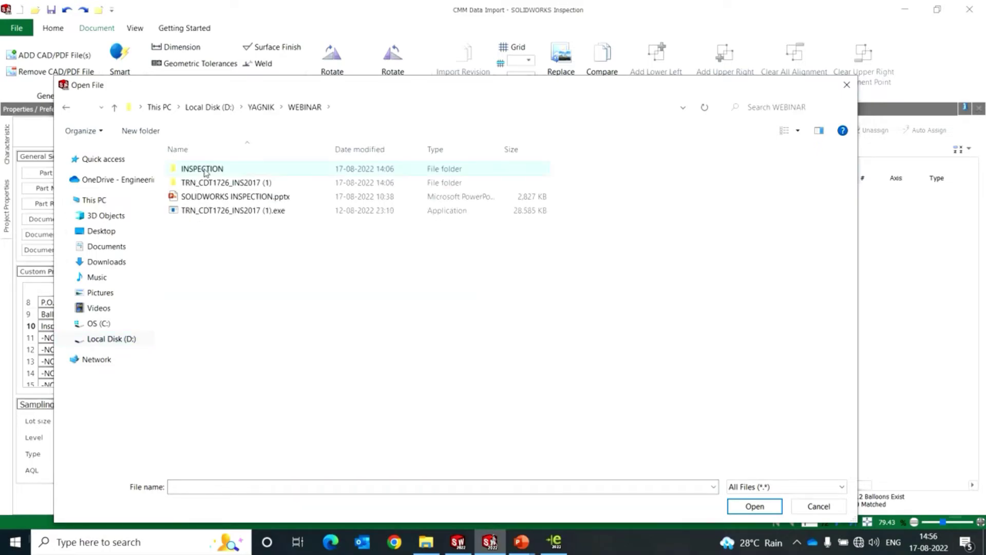
double_click(203, 169)
double_click(194, 198)
double_click(196, 168)
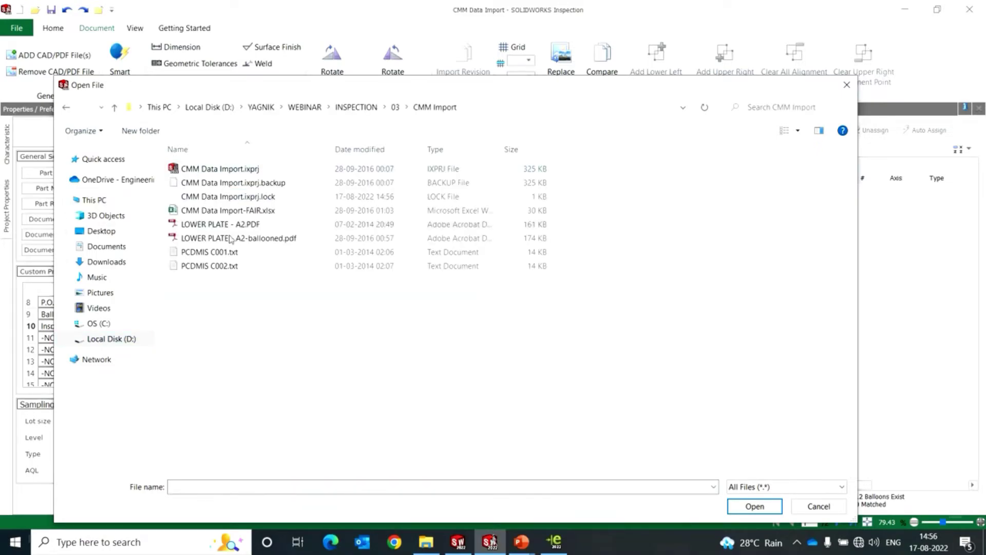
double_click(237, 254)
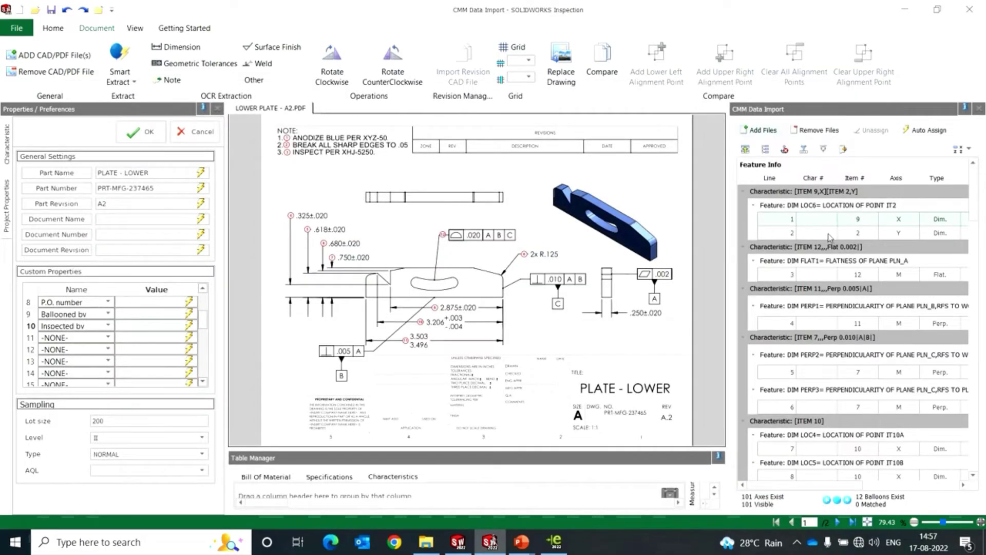
mouse_move(974, 203)
left_mouse_down()
mouse_move(977, 409)
mouse_move(971, 186)
left_mouse_up()
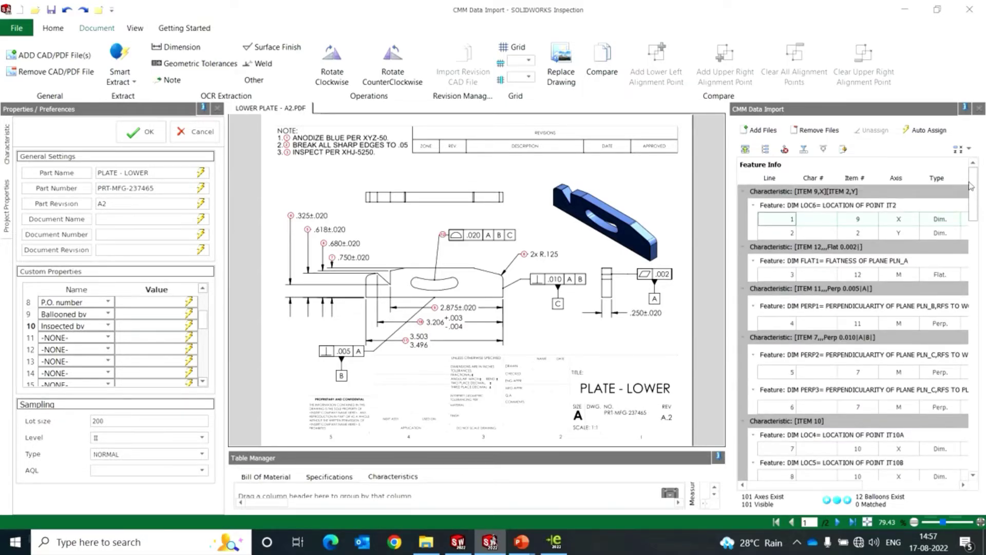
Step: Enlarge the characteristics table and auto-assign the CMM results by Type, Nominal and Minus Tolerance without overwriting existing results
left_click(686, 455)
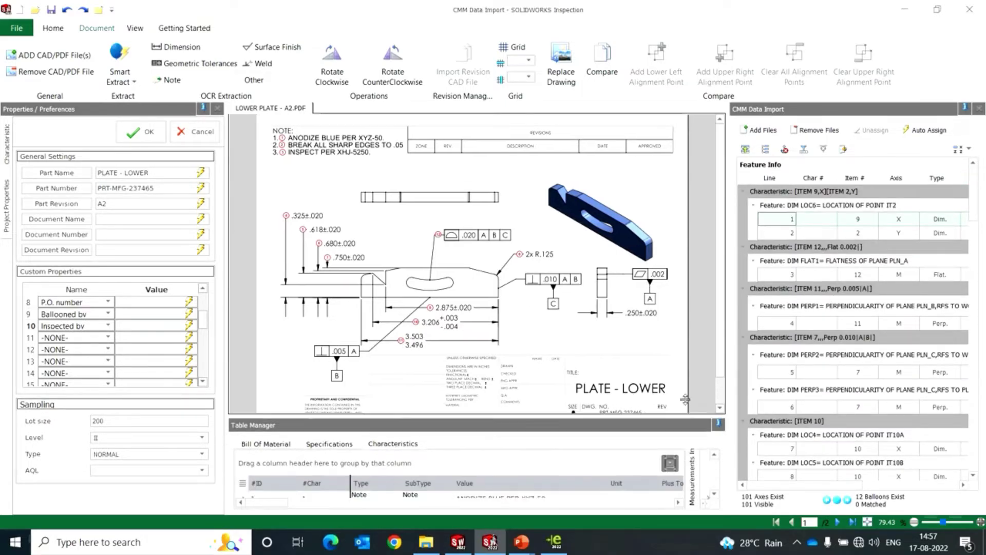
left_click(920, 132)
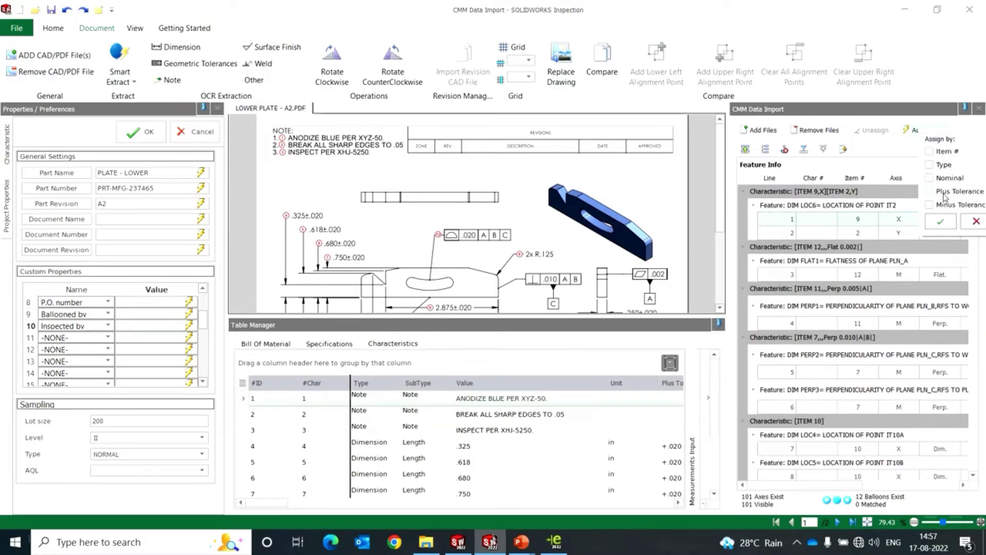
left_click(933, 165)
left_click(933, 178)
left_click(929, 204)
left_click(939, 223)
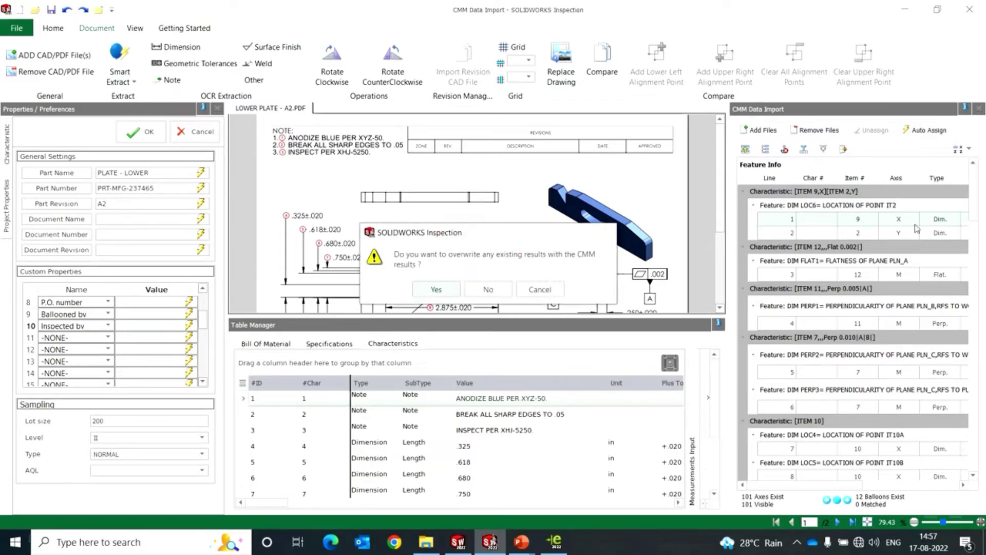
left_click(499, 289)
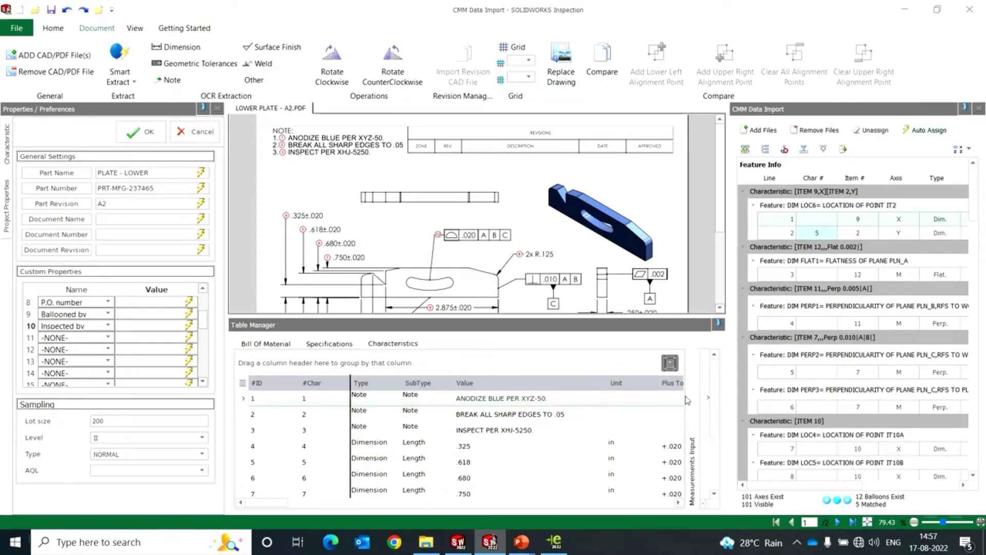
Step: Expand the measurements input area and examine the imported CMM values against the highlighted dimensions on the drawing
left_click(708, 397)
left_click(667, 444)
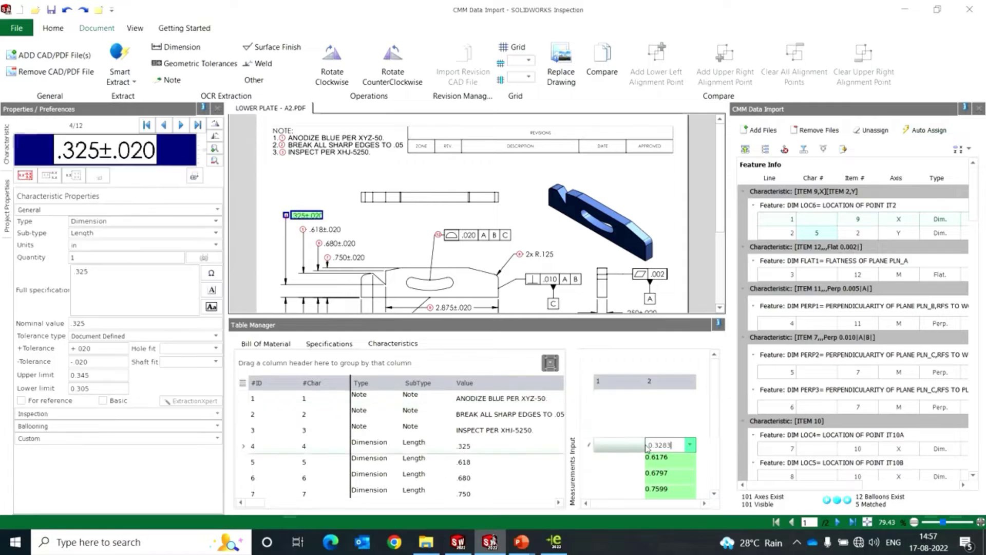
left_click(668, 457)
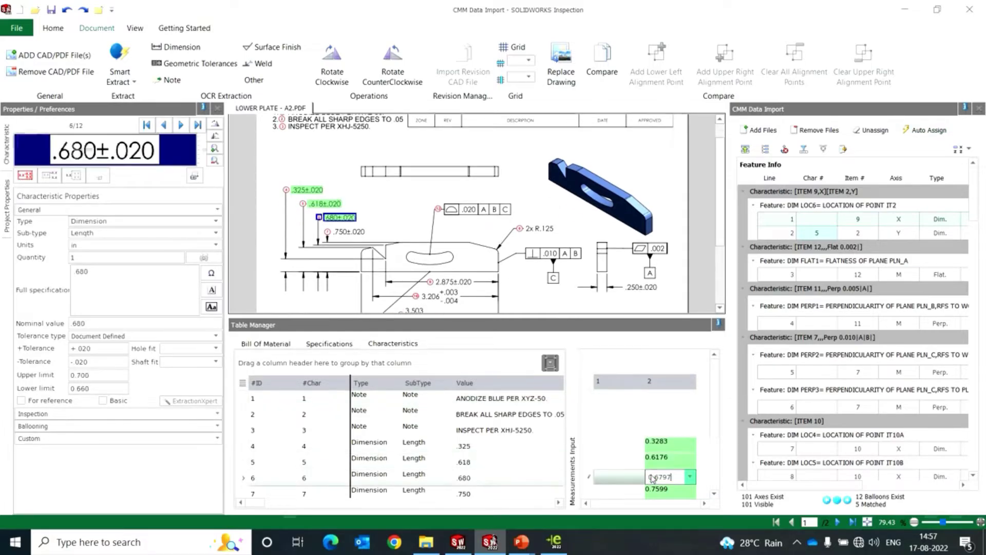
scroll(674, 457, "down", 2)
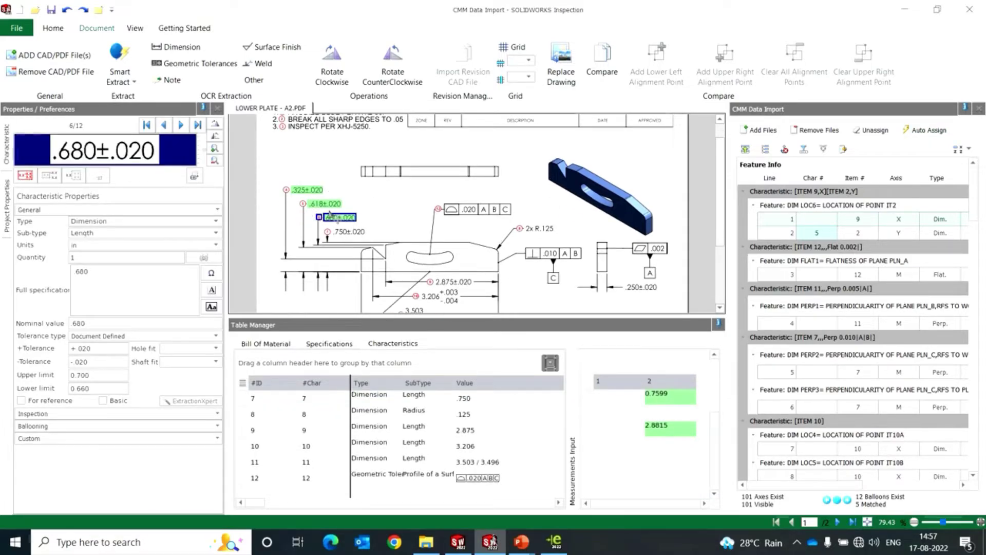
left_click(662, 429)
left_click(659, 414)
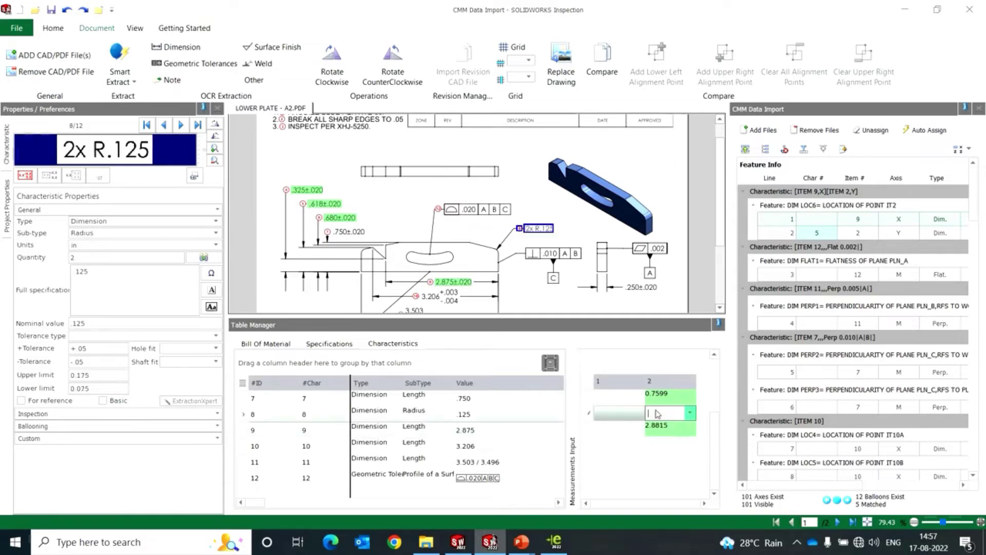
left_click(661, 402)
left_click_drag(714, 452, 717, 371)
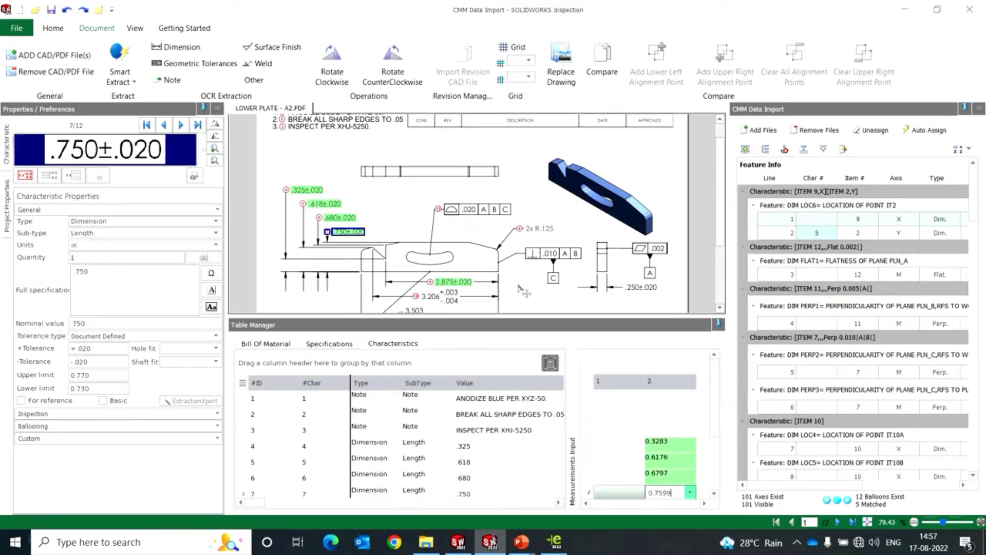
scroll(512, 258, "down", 1)
scroll(513, 258, "down", 1)
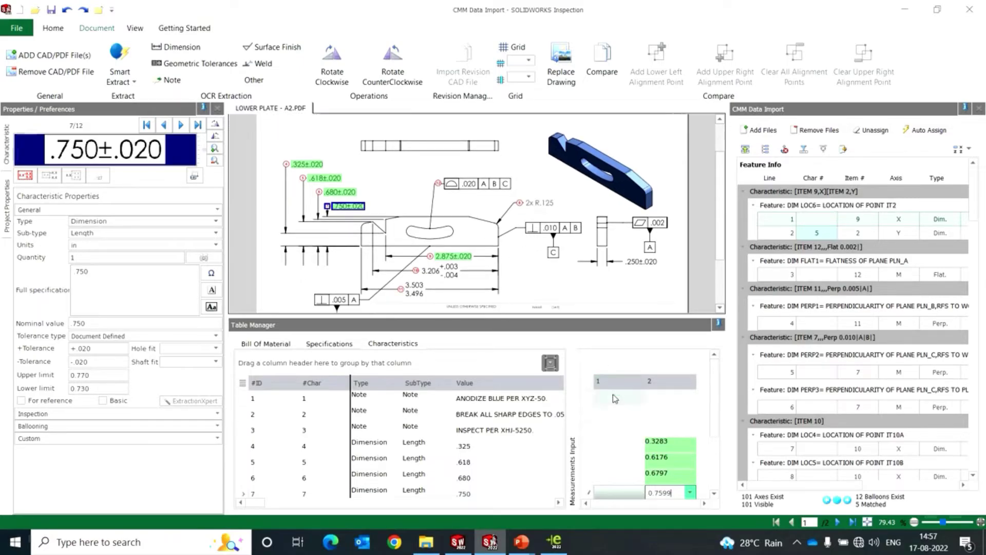
left_click(667, 441)
left_click(668, 457)
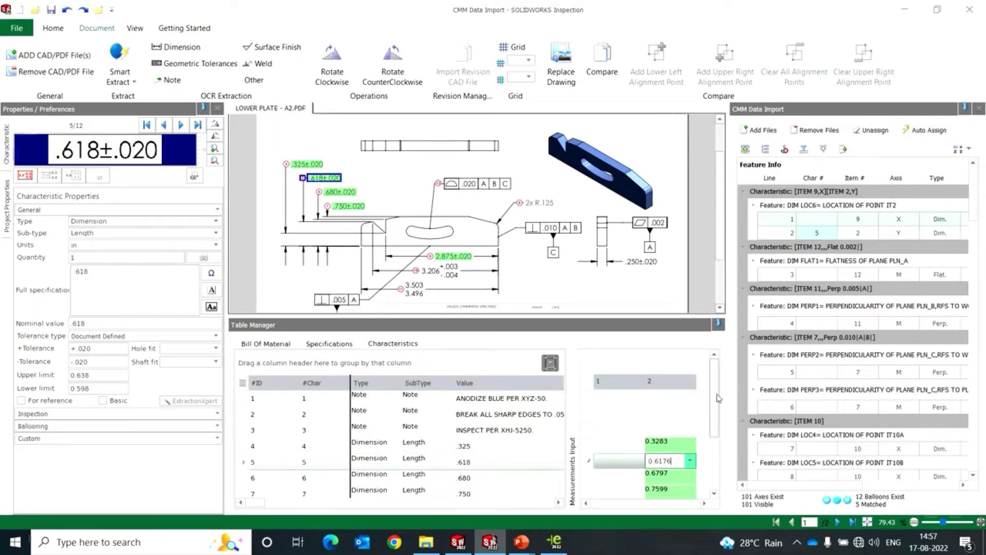
Step: Enter 0.325 as the first measurement of the .325 length dimension
scroll(718, 398, "down", 1)
left_click(622, 416)
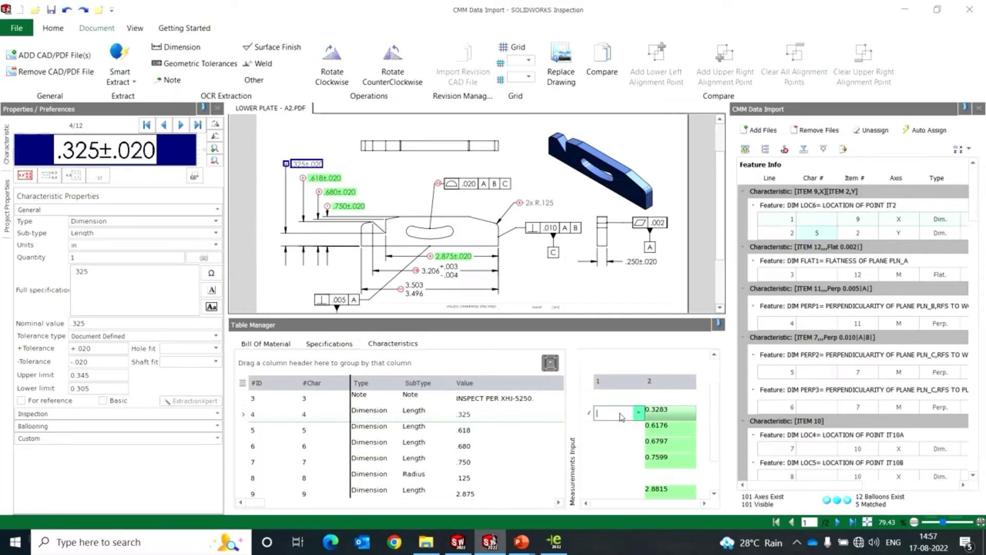
type("0.325")
key("Return")
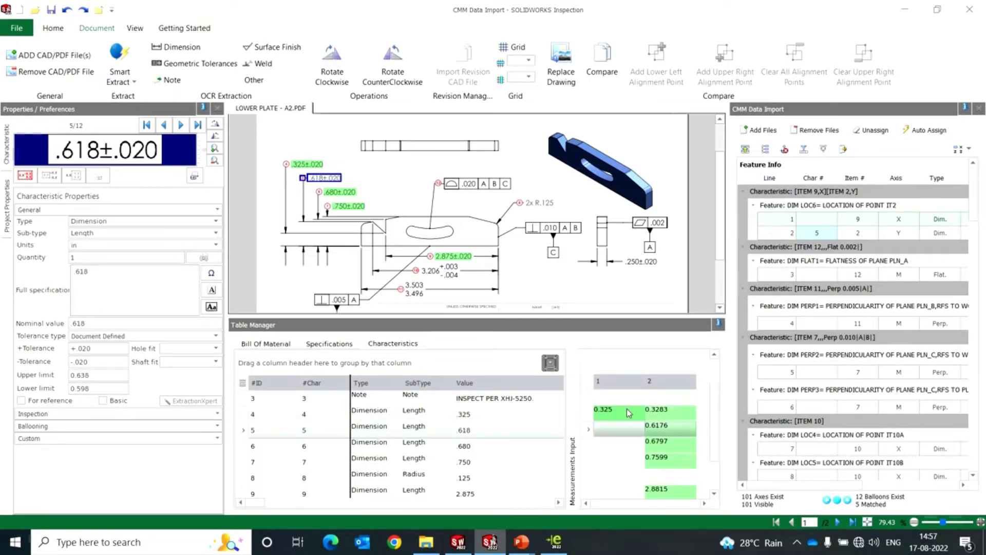
Step: Enter first measurements of 0.62 for the .618 length and 0.7 for the .680 length
left_click_drag(573, 403, 525, 402)
left_click(572, 425)
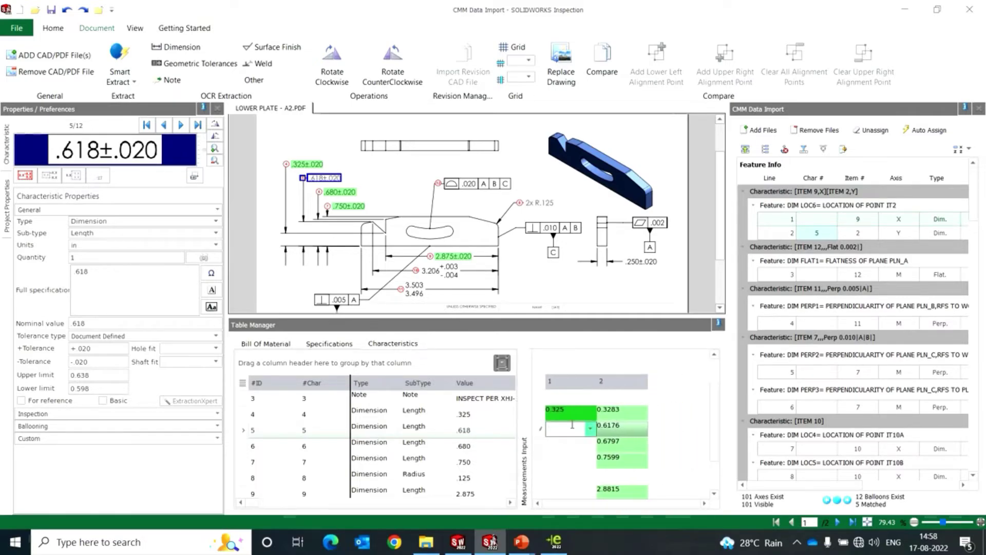
type("0.62")
key("Return")
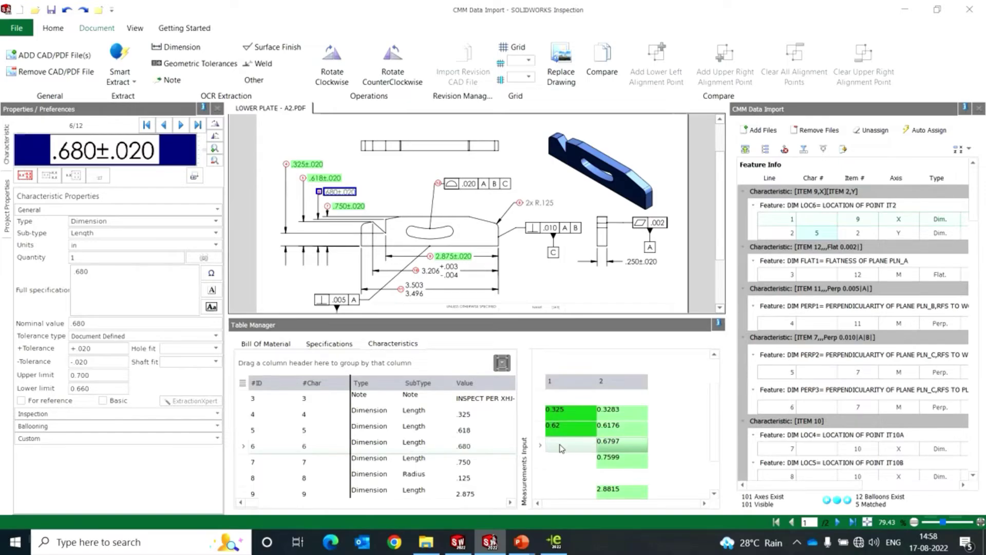
left_click(562, 446)
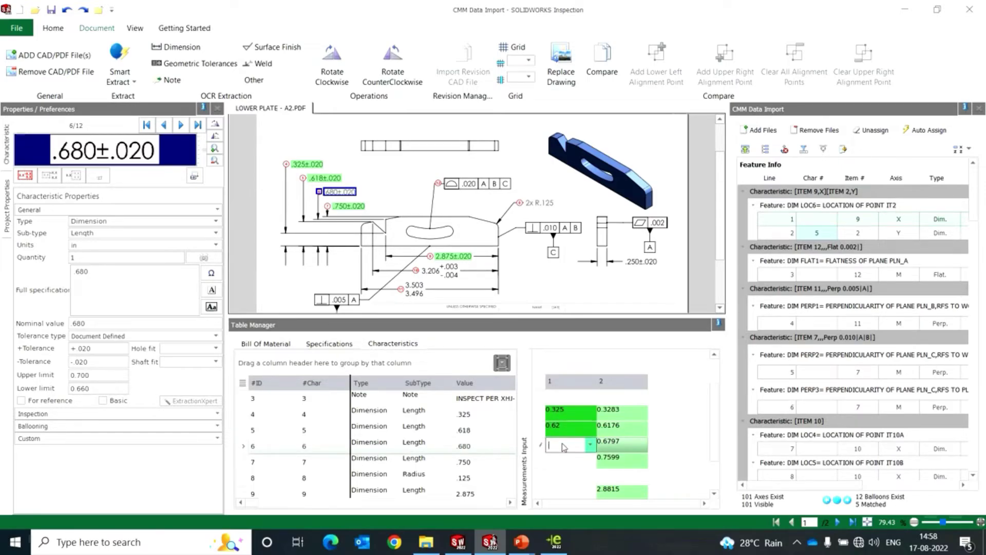
type("0.7")
key("Return")
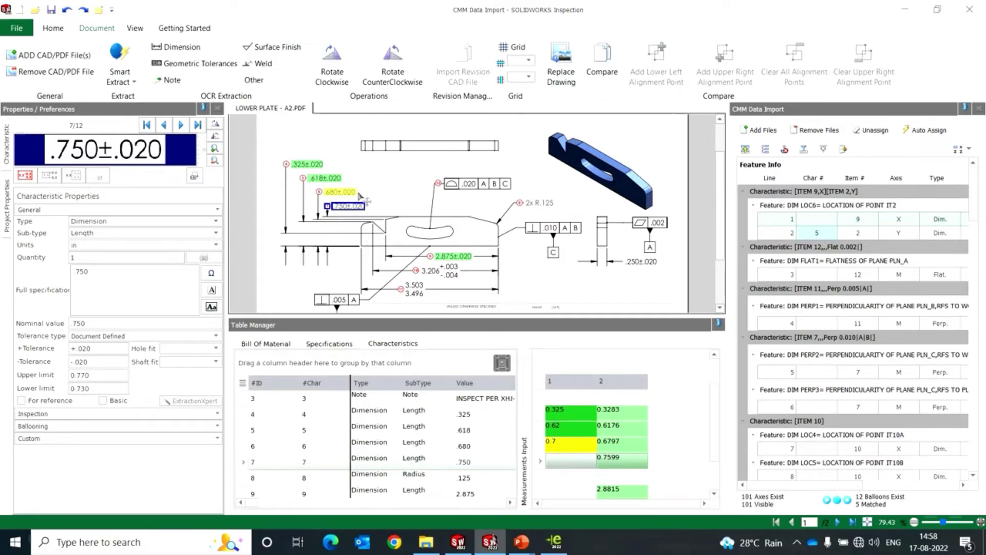
Step: Enter 0.8 as the first measurement of the .750 length and compare it with the imported CMM value
left_click(575, 464)
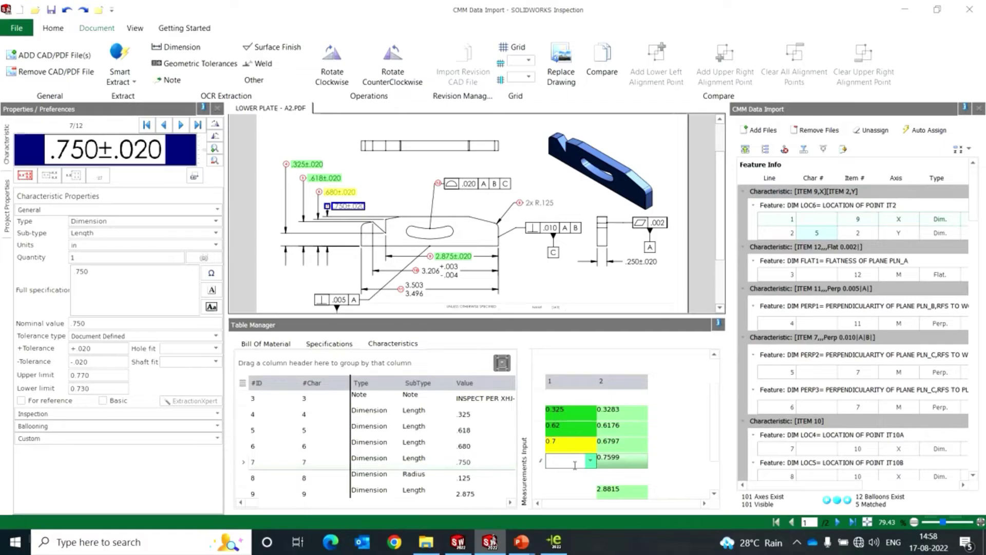
type("0.8")
key("Return")
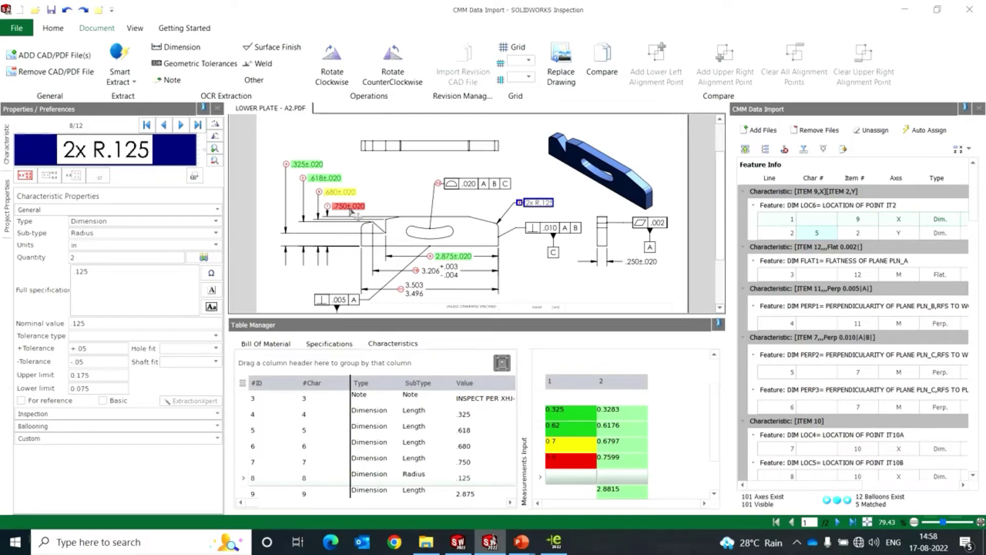
left_click(621, 462)
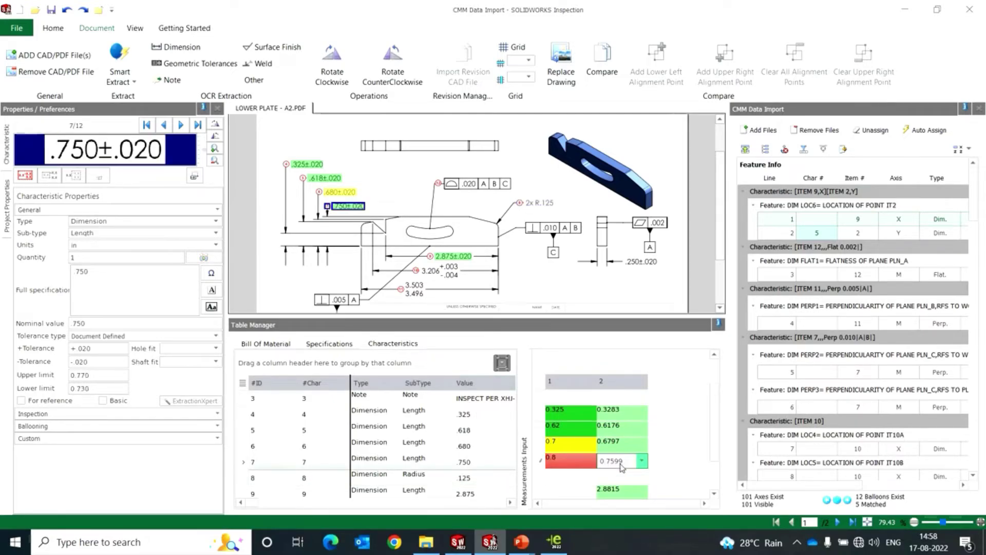
left_click(667, 461)
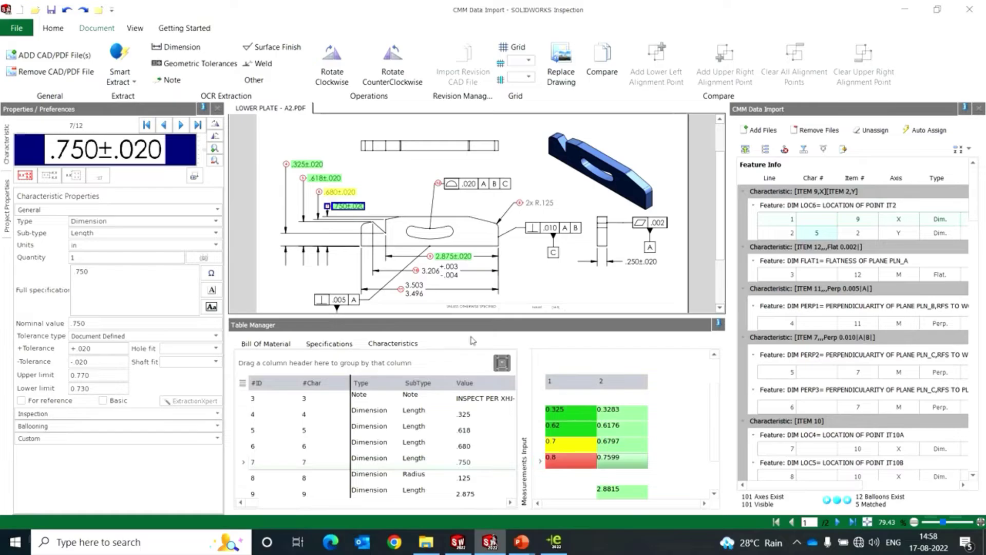
left_click(546, 451)
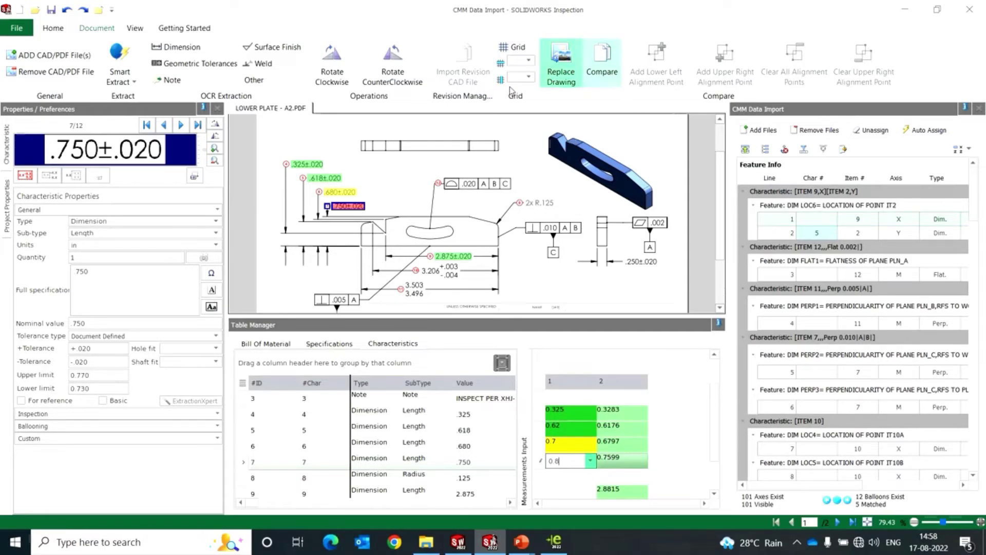
Step: Look over the available publishing formats and advance the PowerPoint presentation to the File Support slide
left_click(53, 28)
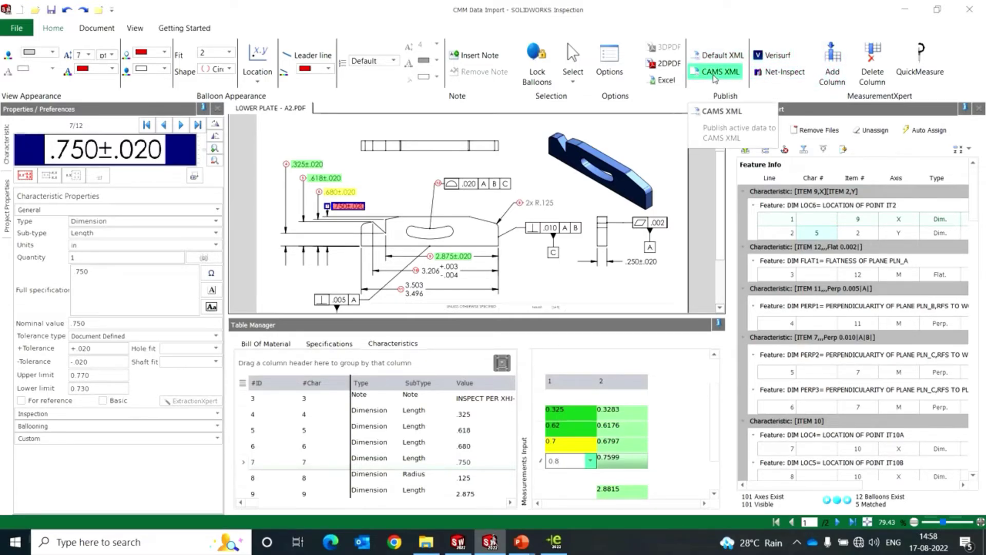
key("alt+Tab")
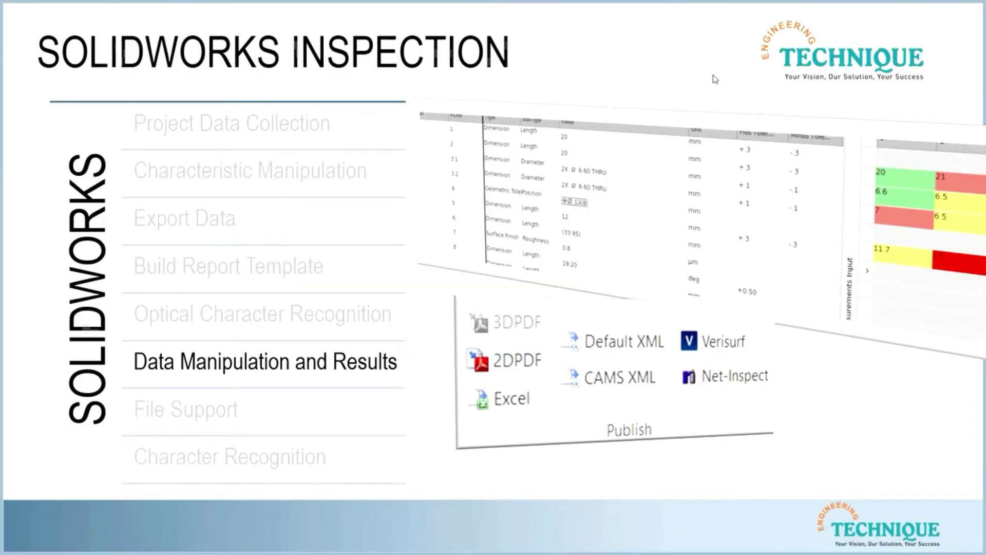
left_click(715, 79)
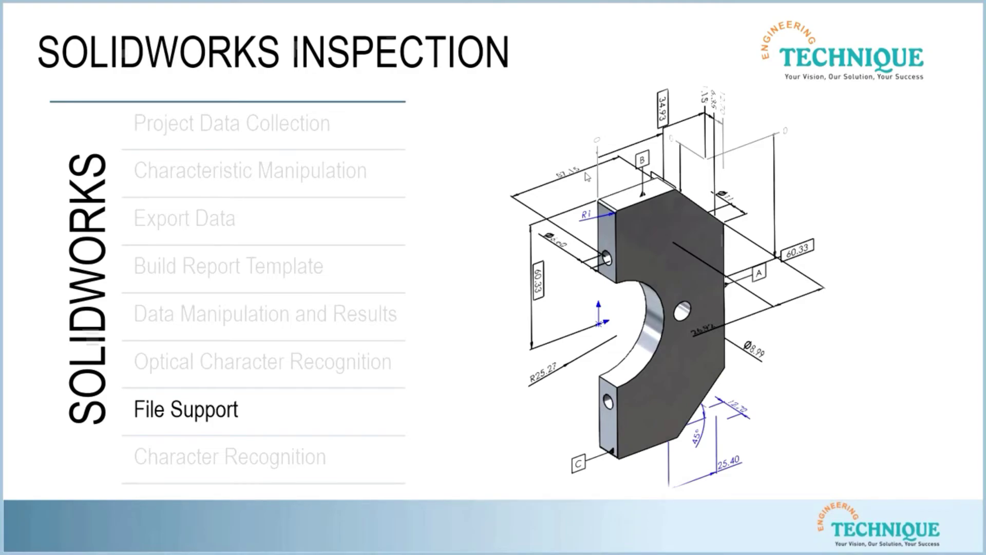
key("alt+Tab")
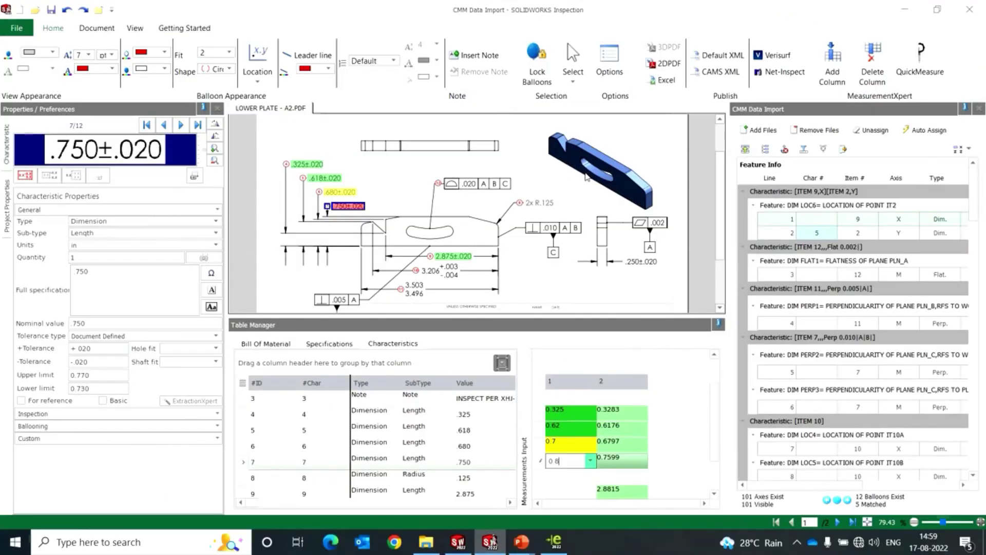
Step: Close the CMM Data Import project and add the part file clamp, right bottom.SLDPRT from the INSPECTION\01 folder
left_click(16, 28)
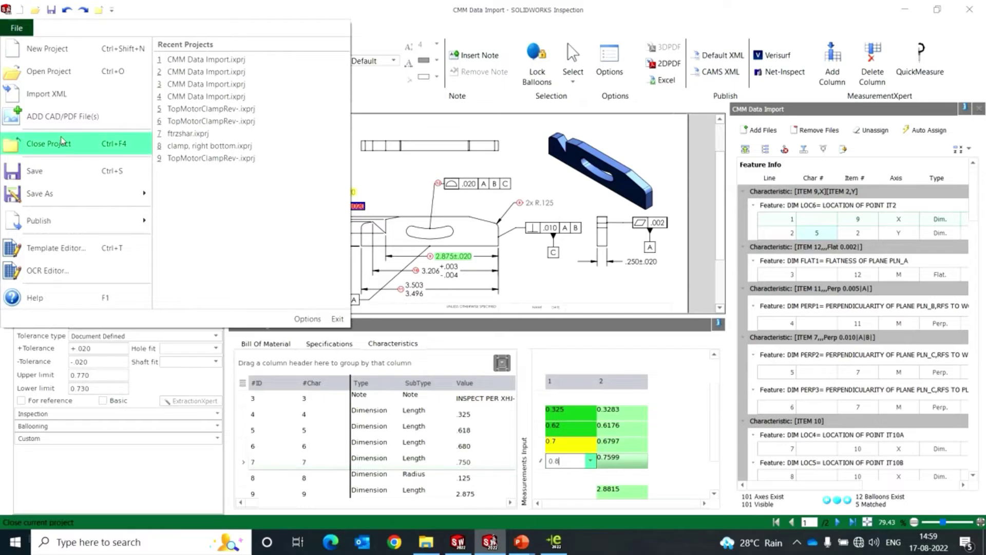
left_click(38, 140)
left_click(17, 28)
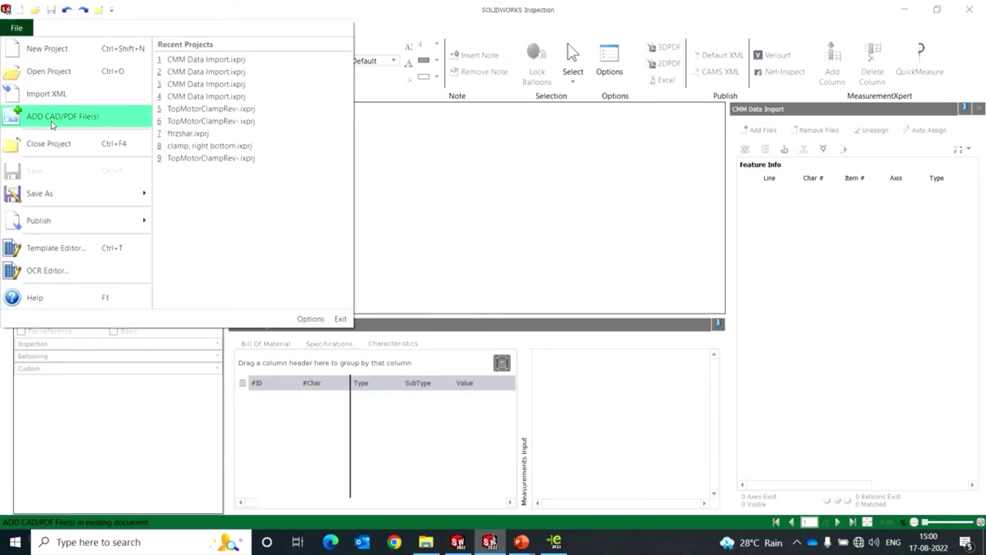
left_click(80, 124)
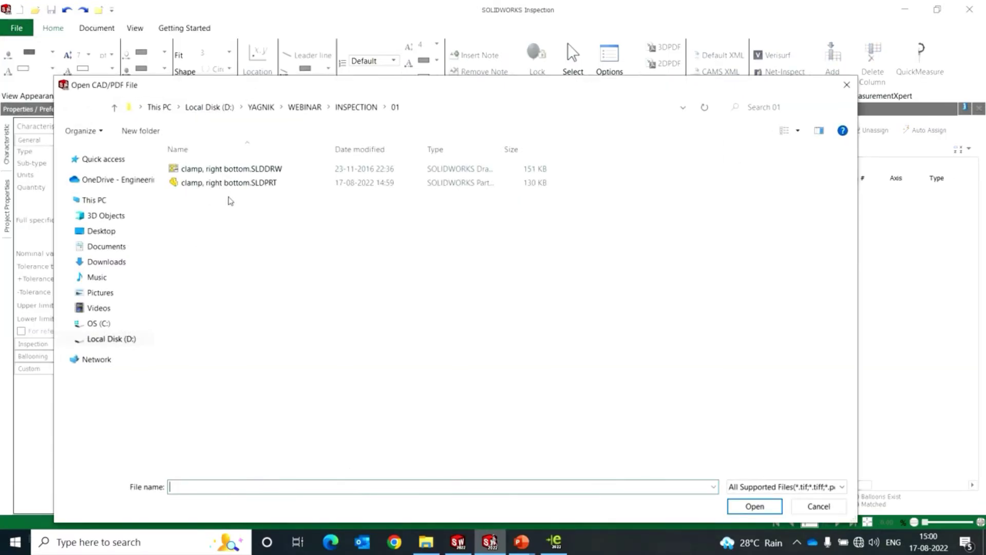
left_click(235, 184)
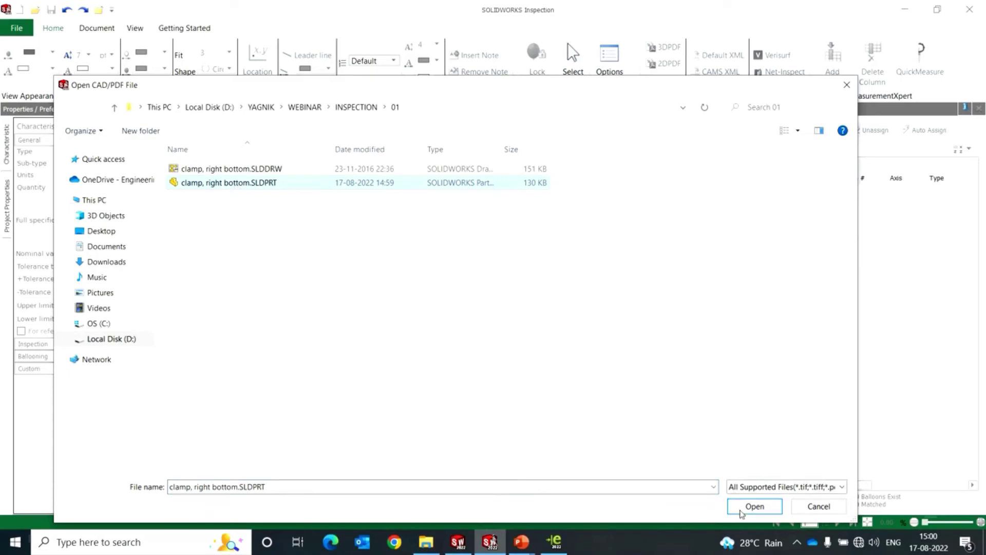
left_click(754, 507)
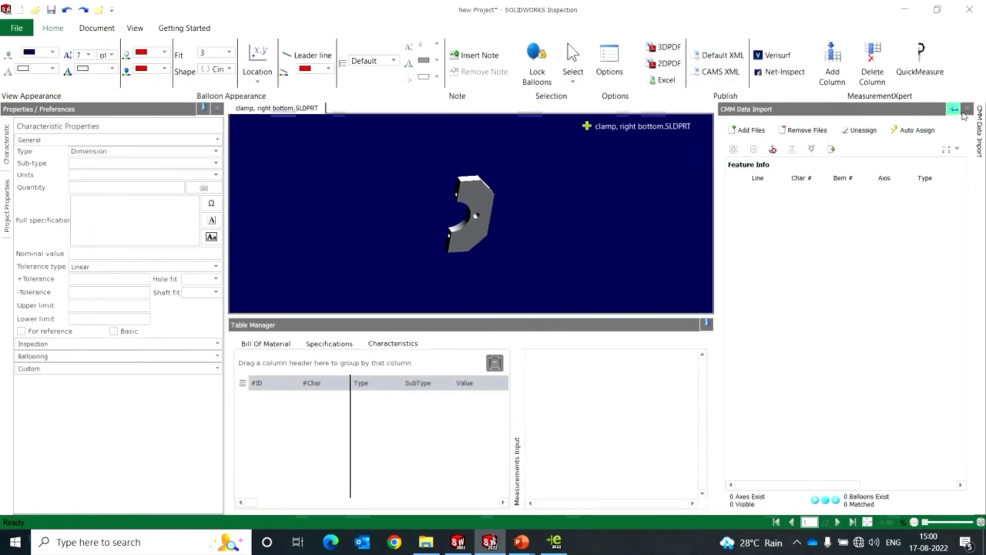
Step: Enlarge the 3D model view by collapsing the CMM data import area and the characteristics table
left_click(964, 108)
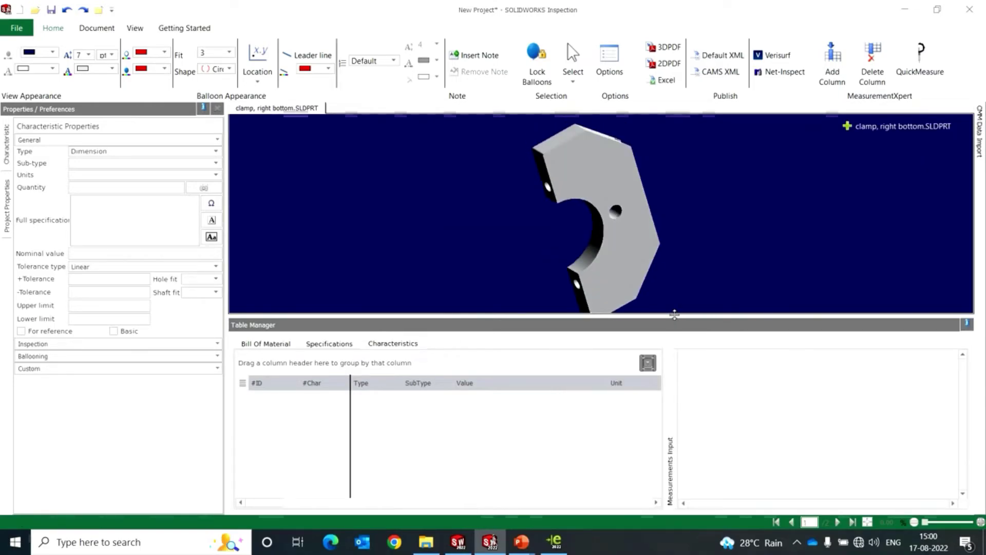
left_click_drag(674, 315, 668, 499)
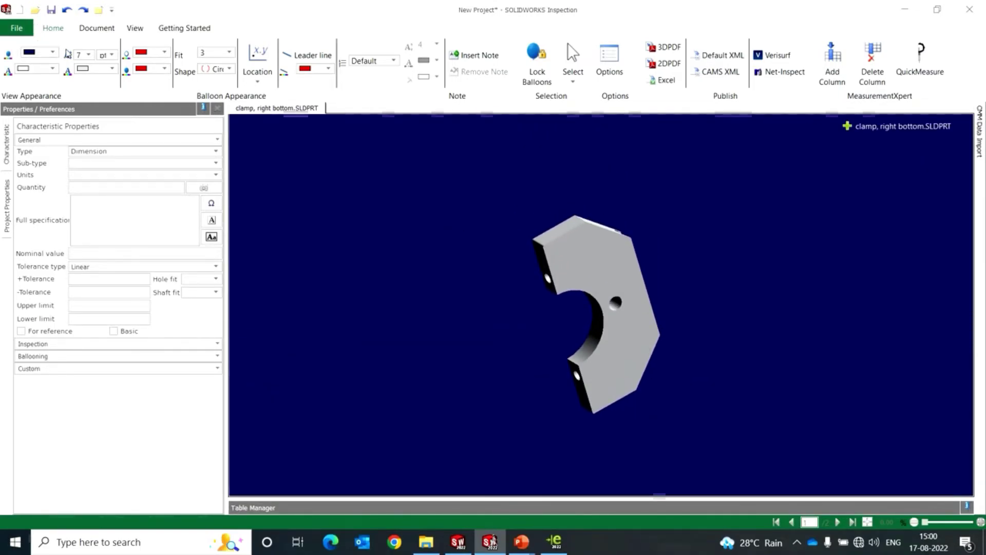
Step: Try white and dark blue backgrounds behind the clamp model
left_click(52, 52)
left_click(41, 128)
middle_click_drag(436, 252, 399, 230)
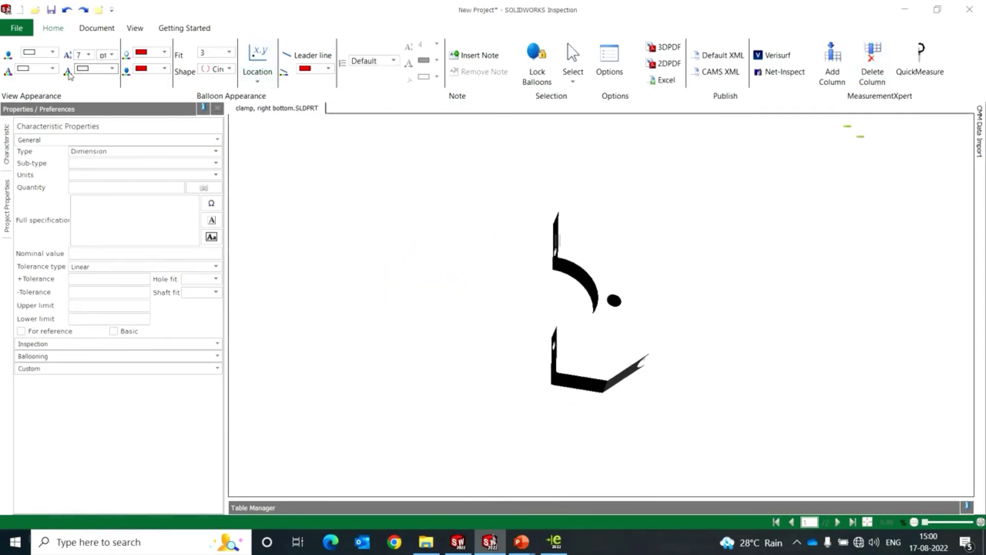
left_click(52, 52)
left_click(59, 127)
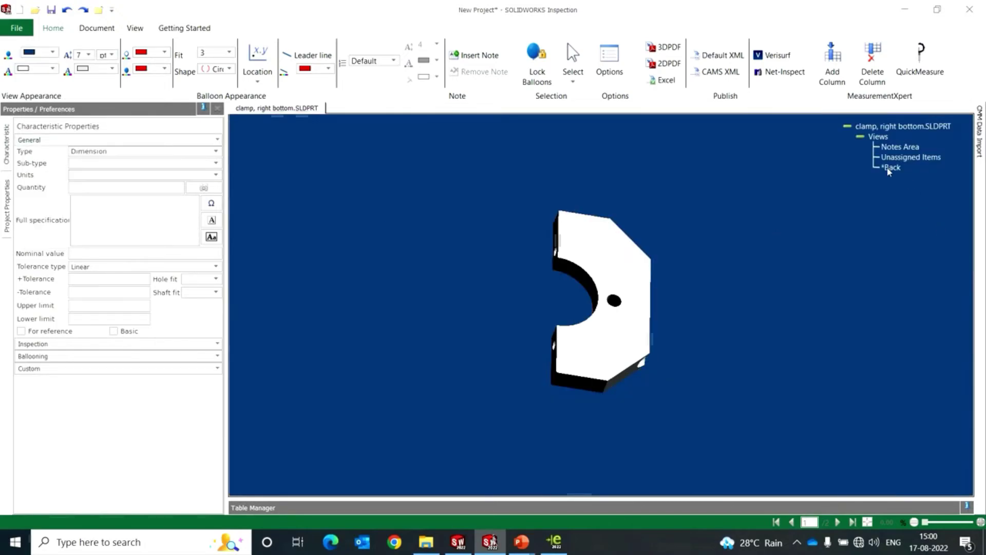
Step: Display the Unassigned Items annotations on the clamp and set the view background to Transparent
left_click(911, 157)
middle_click_drag(839, 236, 698, 314)
left_click(53, 53)
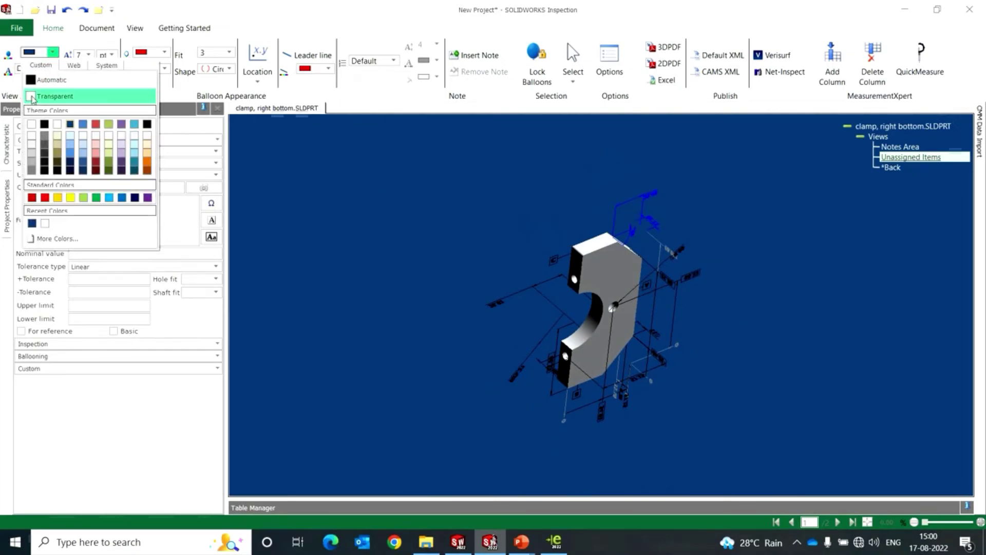
left_click(52, 96)
middle_click_drag(660, 374, 684, 317)
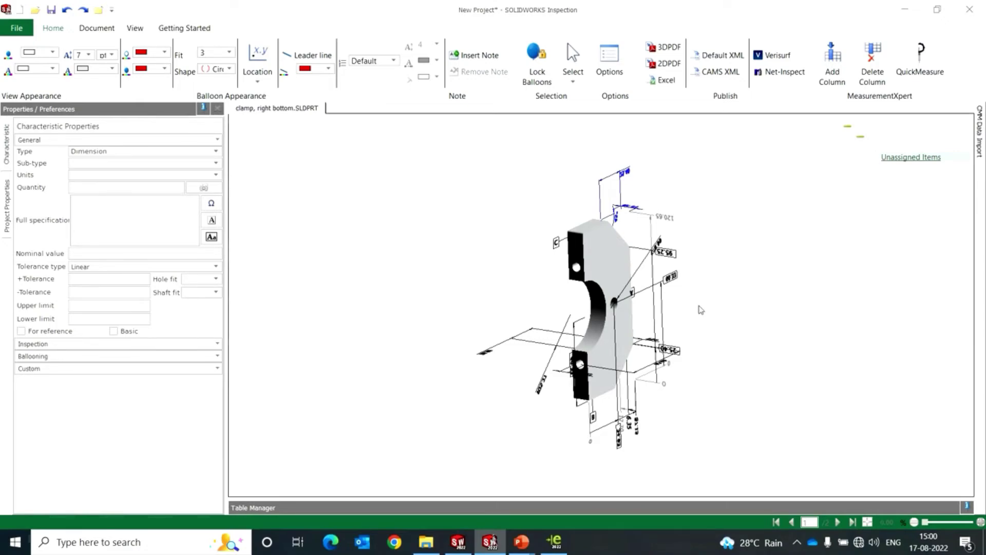
middle_click_drag(719, 334, 737, 313)
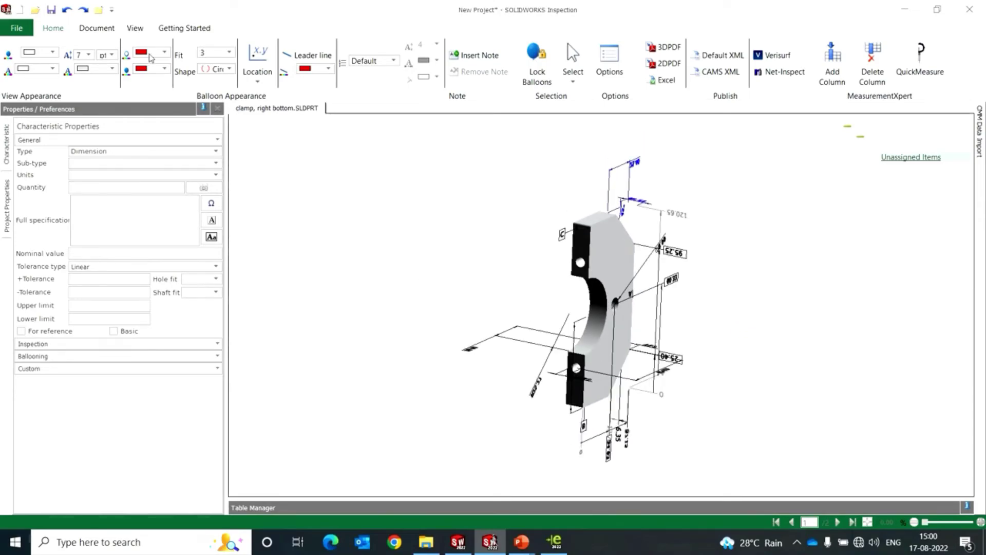
Step: Use Smart Extract on the 3D clamp to balloon the 60.33, Ø8.99, both 57.15 and the R25.27 dimensions
left_click(90, 31)
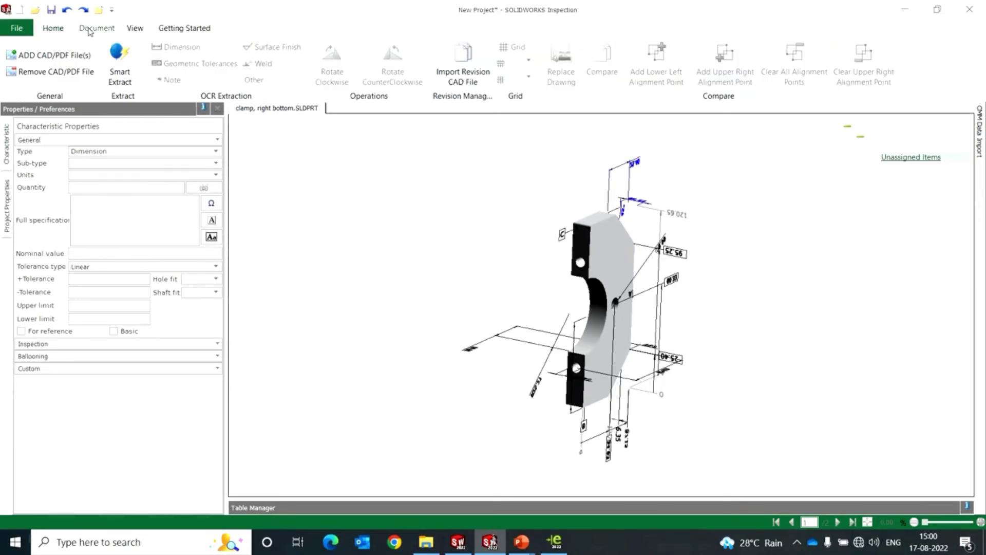
left_click(126, 67)
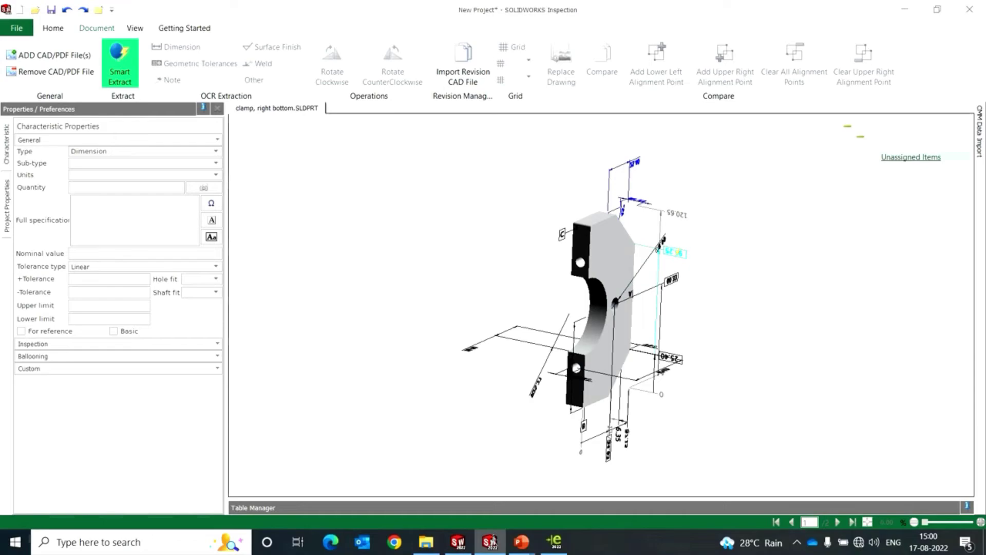
left_click(670, 279)
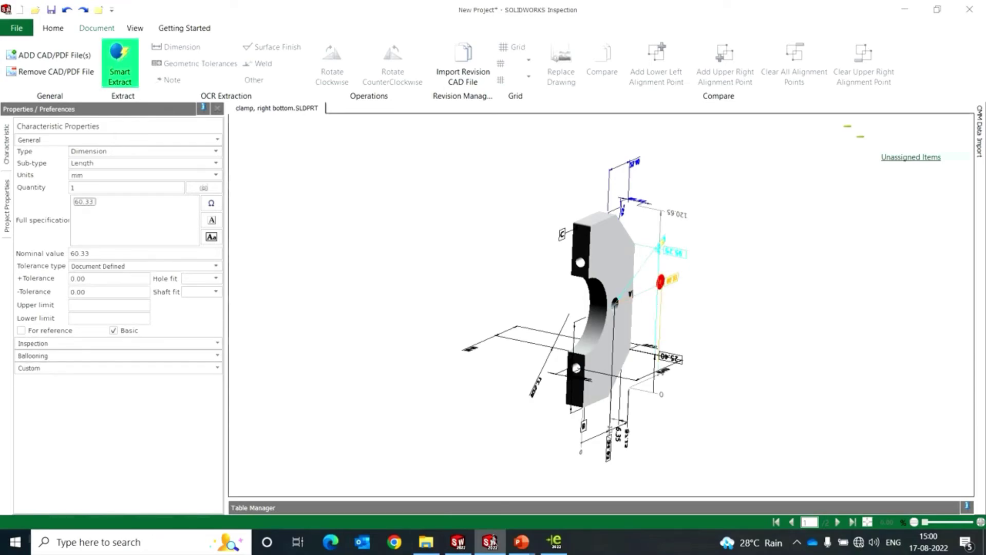
left_click(664, 241)
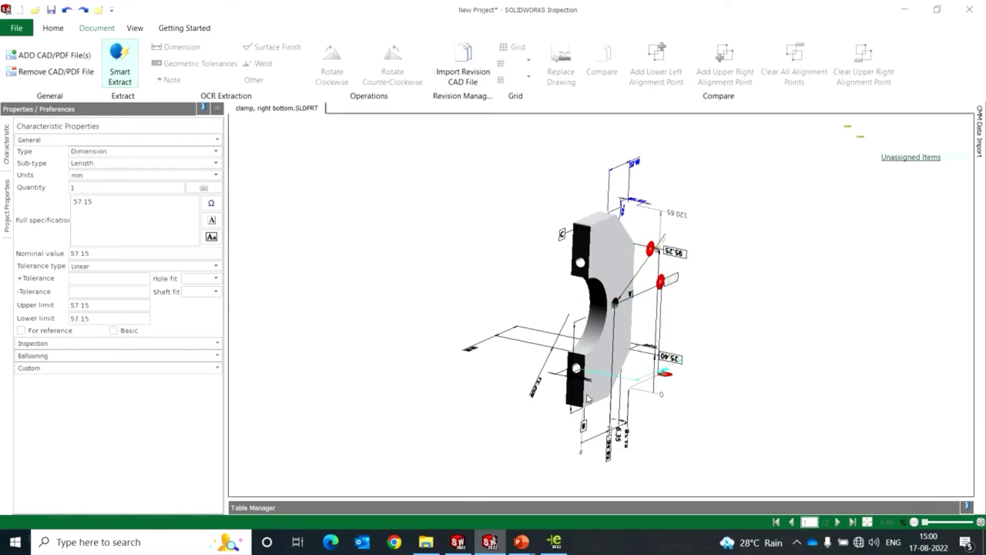
left_click(625, 436)
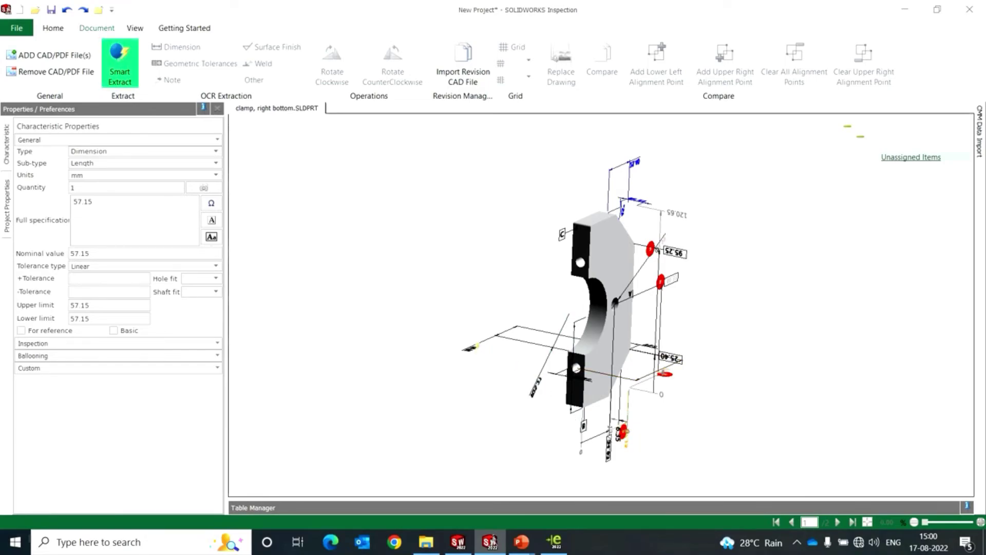
left_click(544, 372)
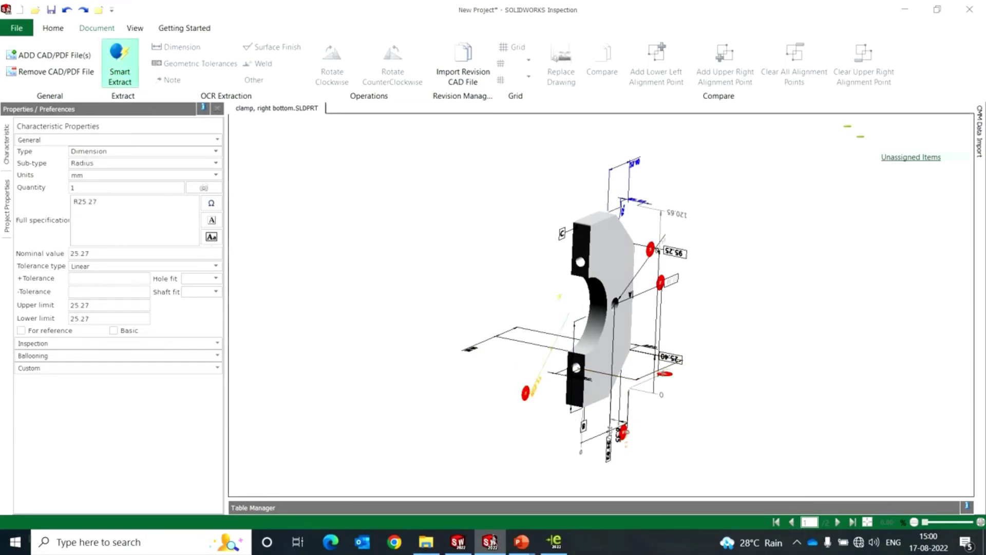
Step: Extract the 26.92 length from the clamp model and review the extracted characteristics in the table
middle_click_drag(569, 318, 533, 319)
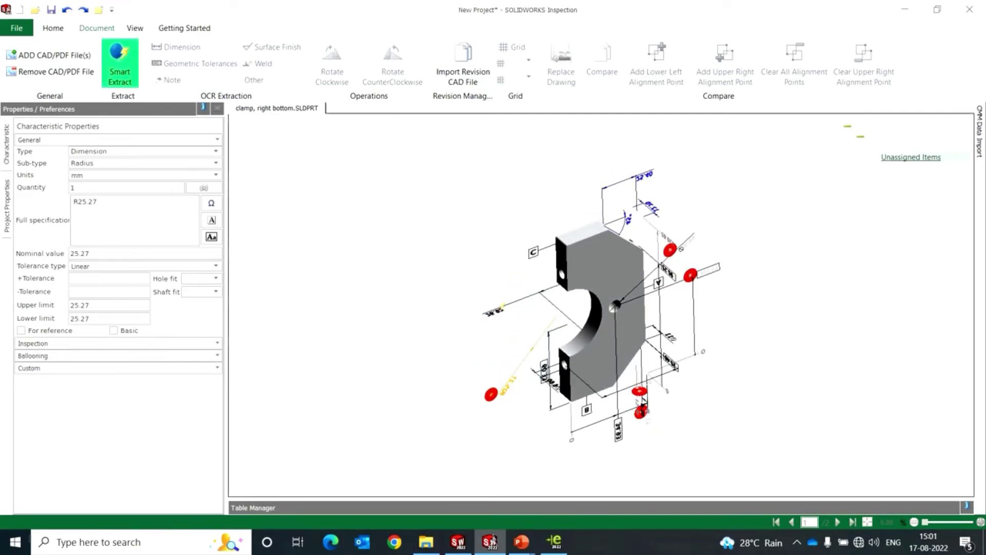
left_click(503, 304)
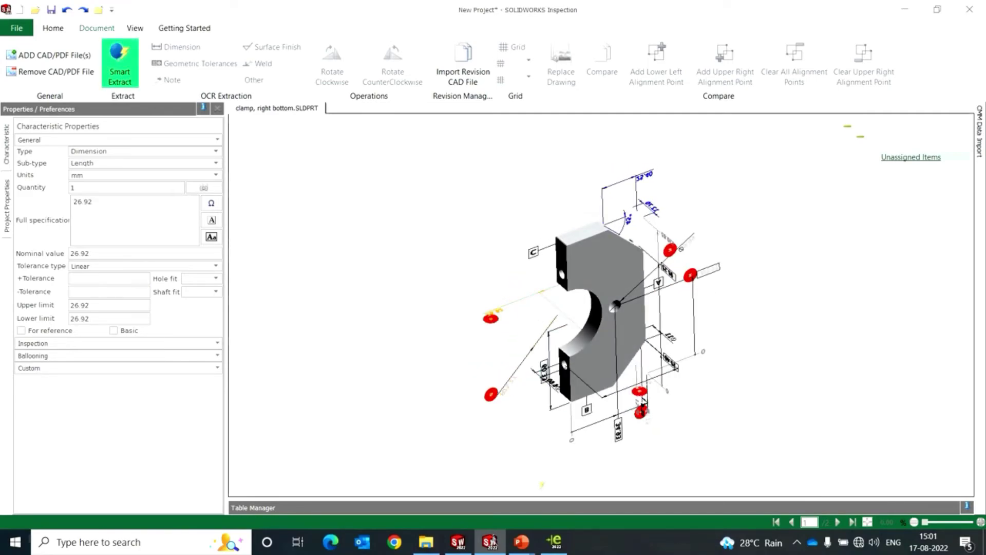
left_click(580, 506)
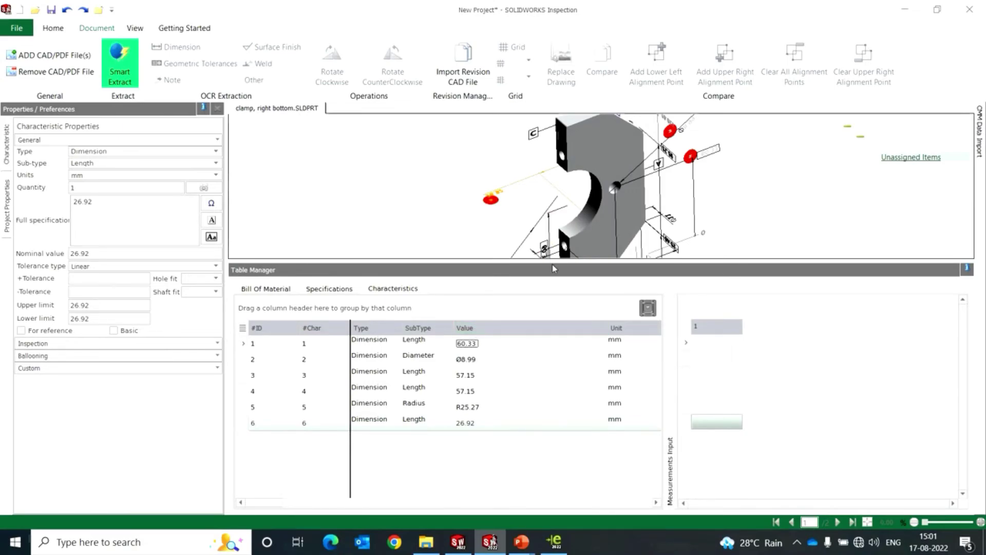
left_click_drag(533, 267, 568, 443)
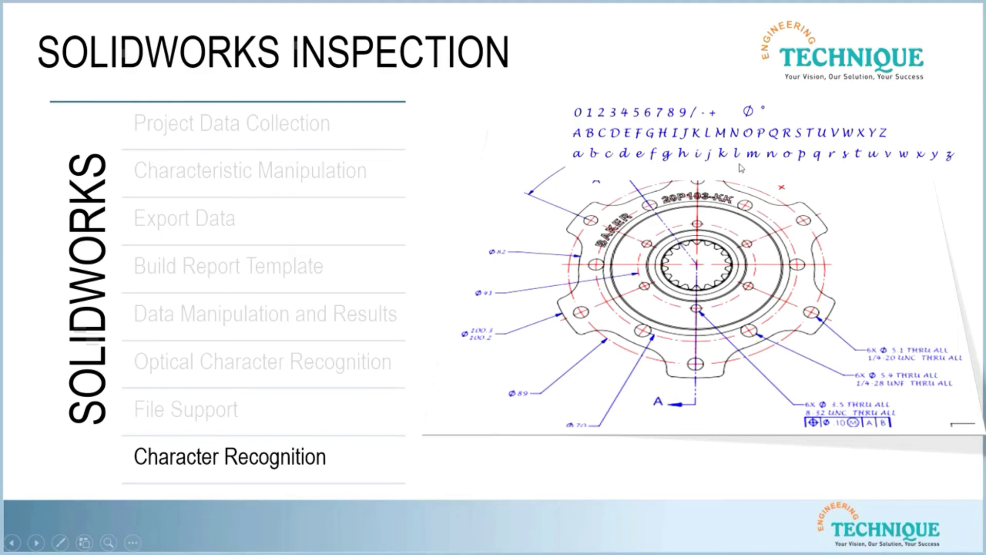
Step: Switch to SOLIDWORKS Inspection and close the clamp project without saving it
key("alt+Tab")
key("alt+Tab")
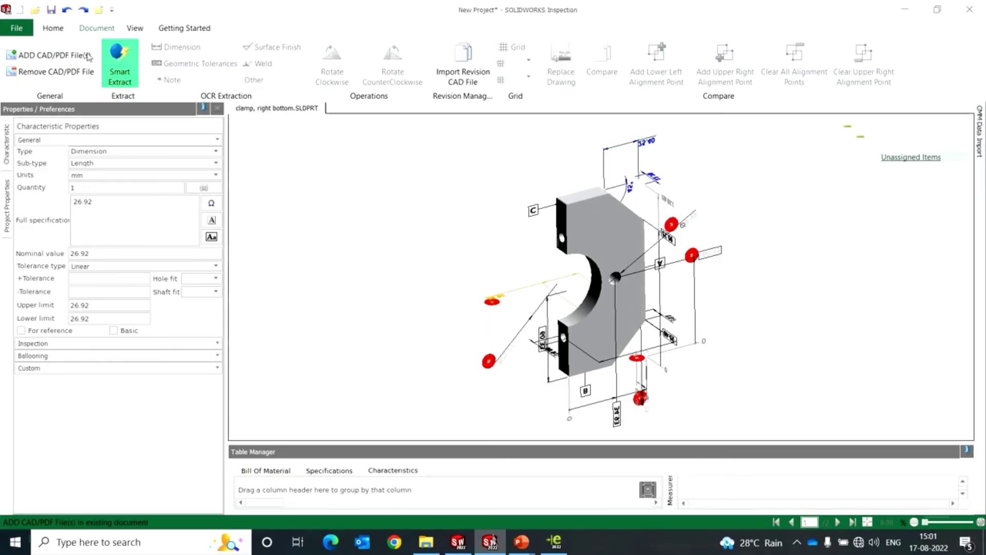
left_click(17, 27)
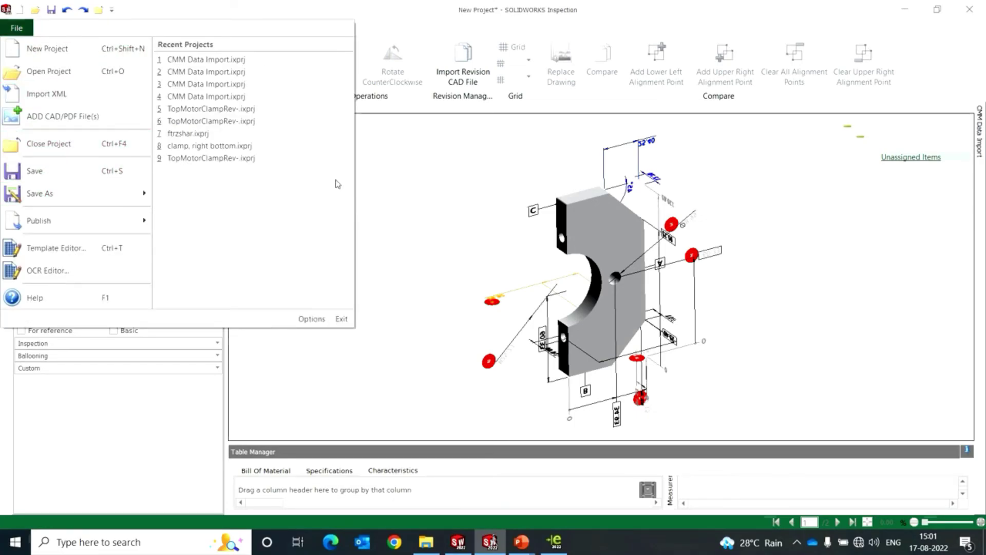
left_click(58, 149)
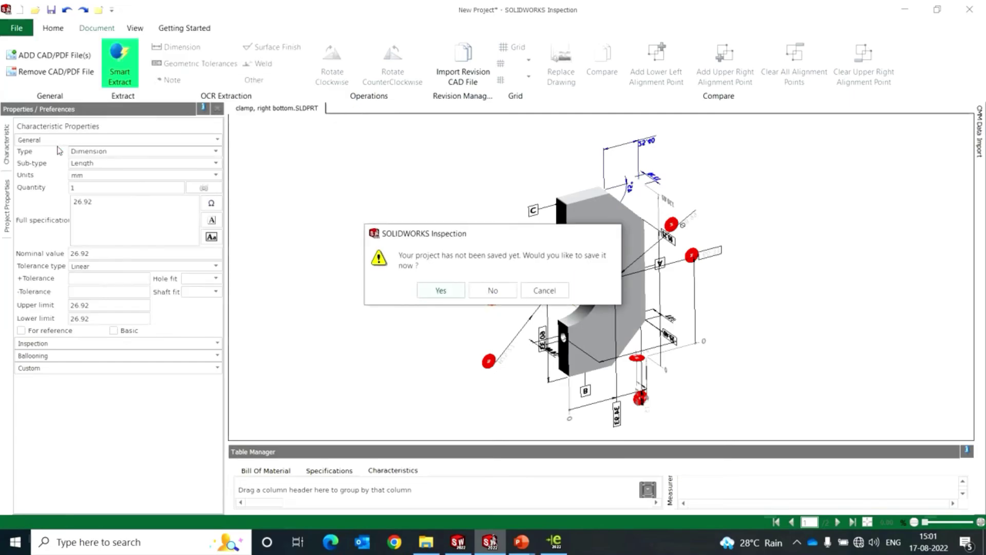
left_click(480, 293)
Step: Create a new project from OCR FLANGED HUB.PDF in the INSPECTION folder's 04 subfolder
left_click(16, 28)
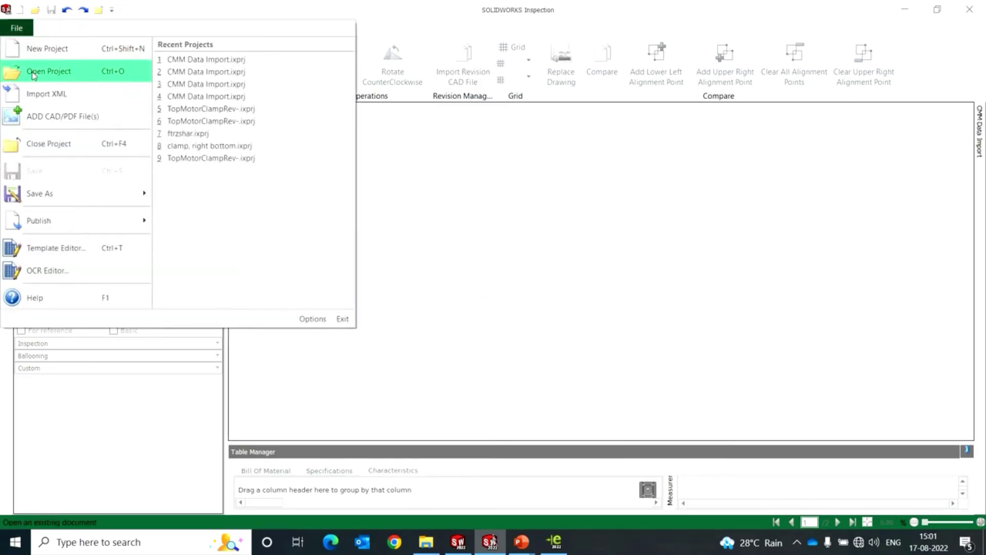
left_click(46, 45)
left_click(414, 205)
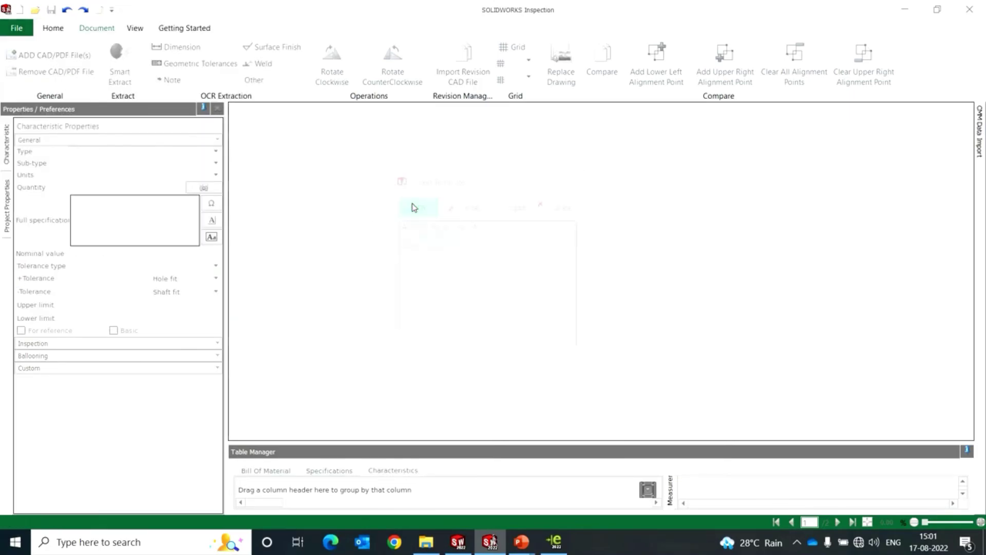
left_click(340, 108)
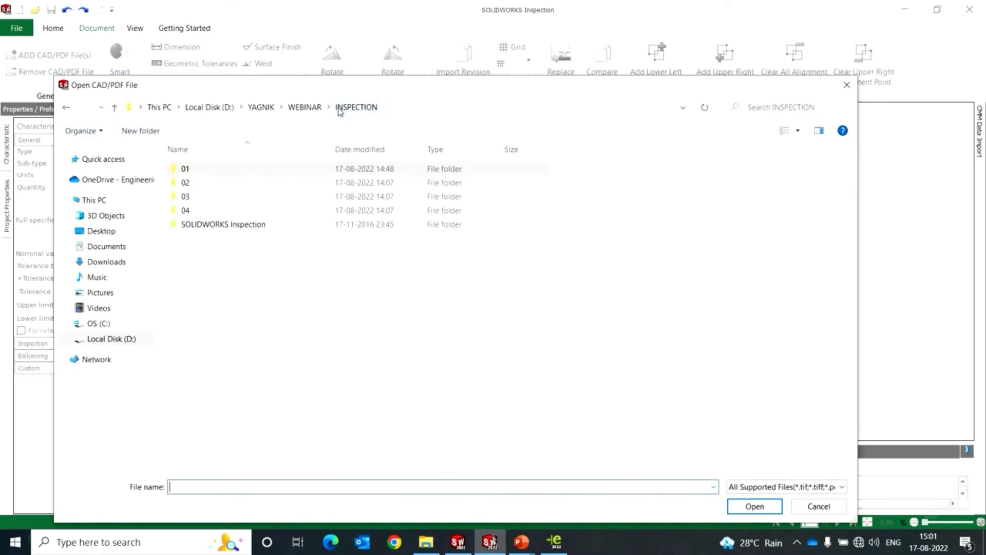
double_click(196, 208)
double_click(206, 171)
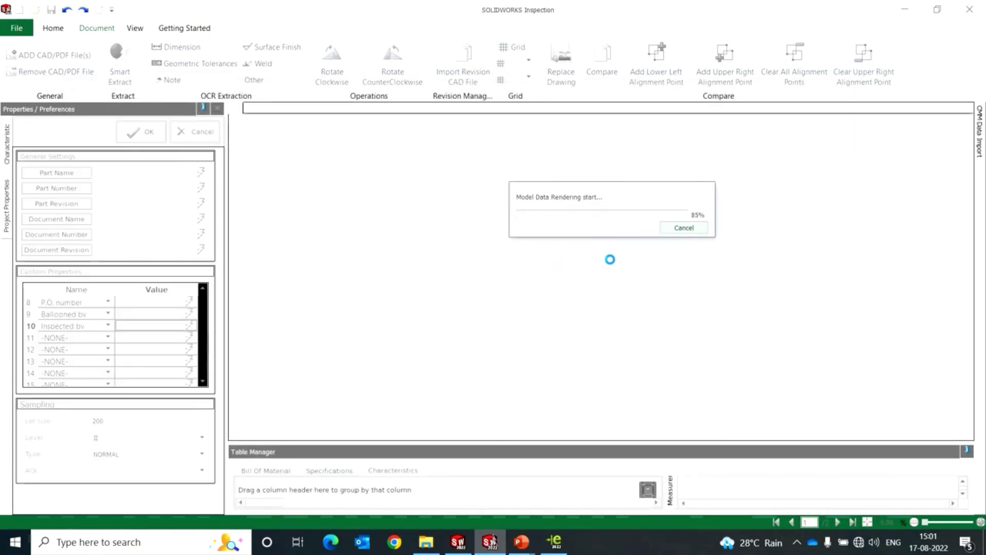
Step: Smart Extract the 0 that starts the drawing's sample number row, undo that capture and extract the character again
scroll(302, 145, "down", 2)
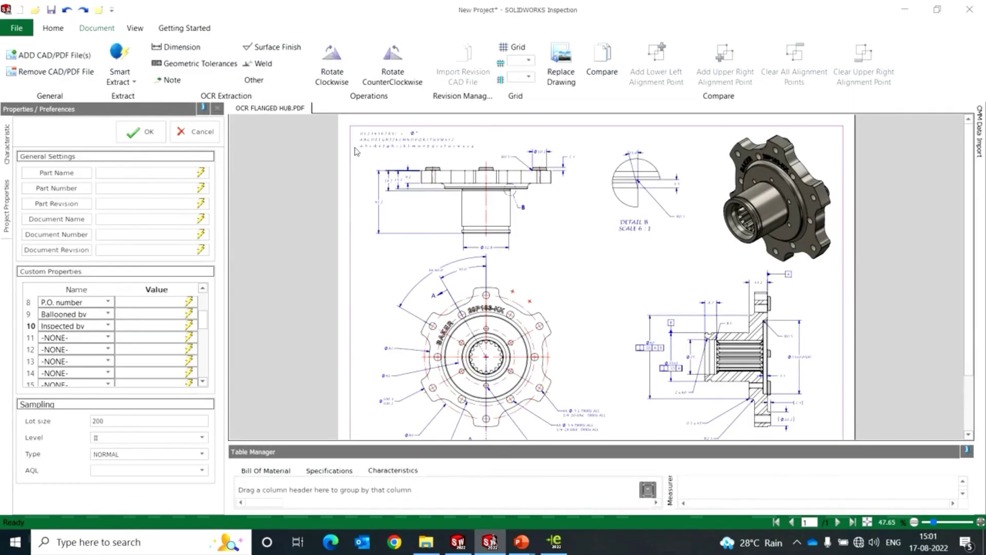
scroll(360, 147, "up", 3)
scroll(373, 155, "up", 3)
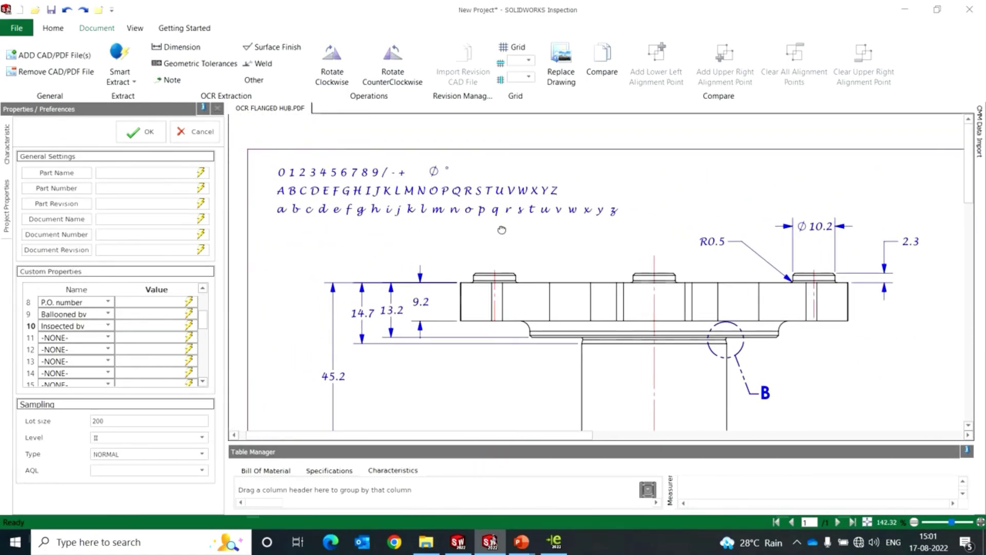
middle_click_drag(294, 185, 347, 203)
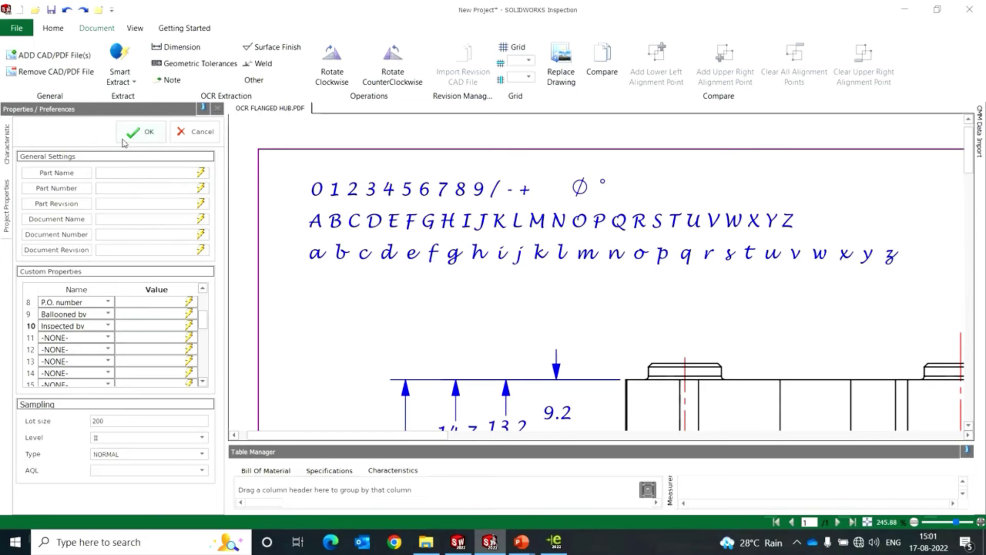
left_click(7, 146)
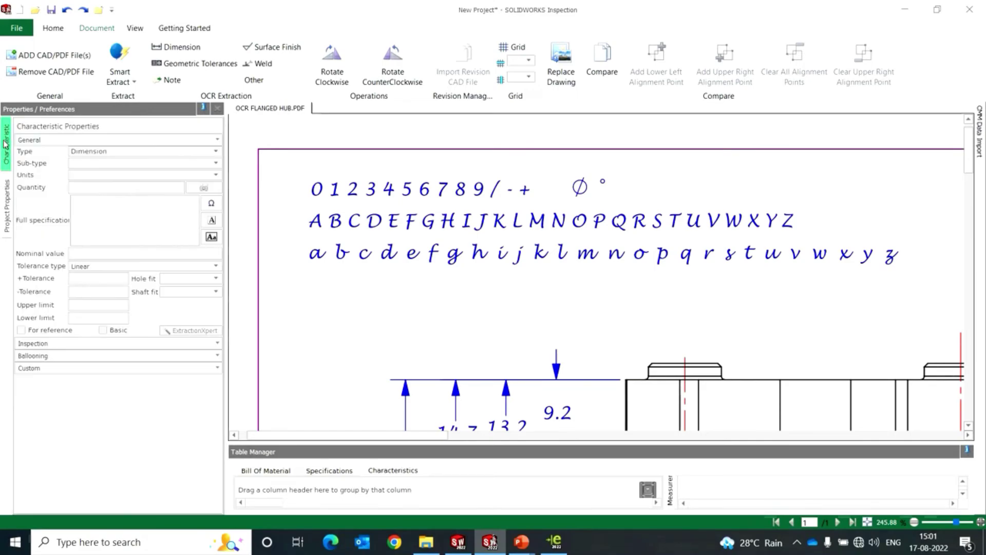
left_click(129, 83)
left_click_drag(307, 175, 329, 199)
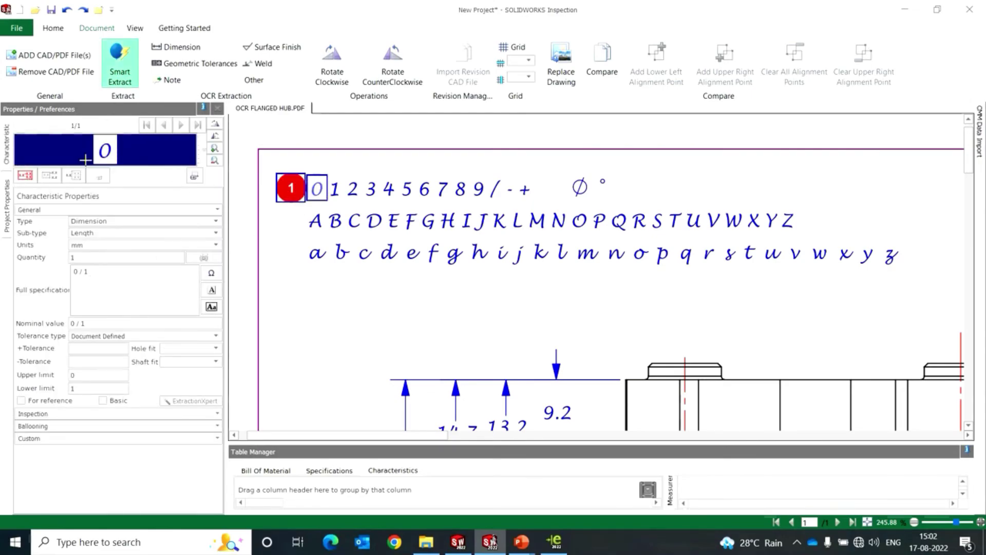
left_click(67, 10)
left_click_drag(303, 176, 331, 203)
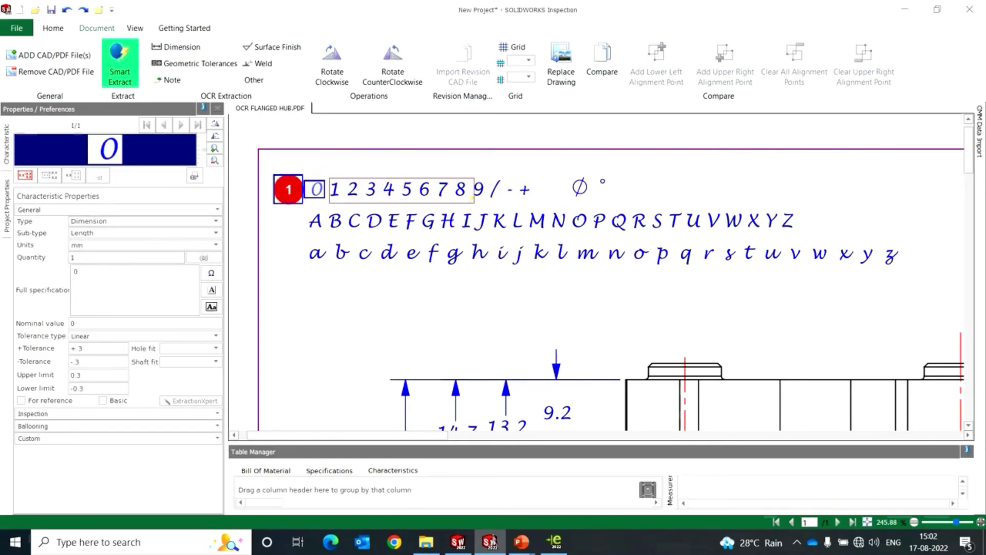
left_click(546, 199)
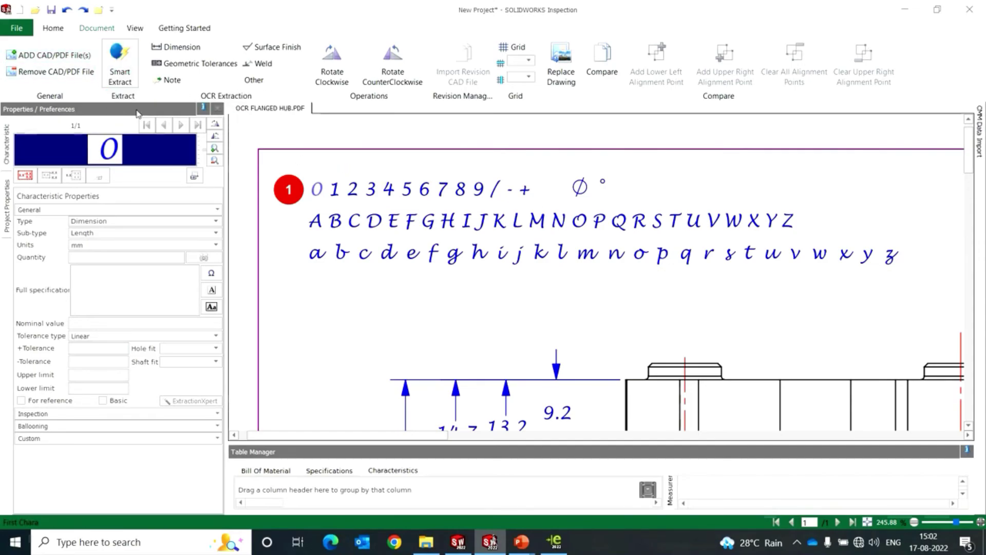
Step: Smart Extract the rest of the number row from 1 to + and enlarge the characteristics table
left_click(124, 72)
left_click_drag(331, 171, 530, 204)
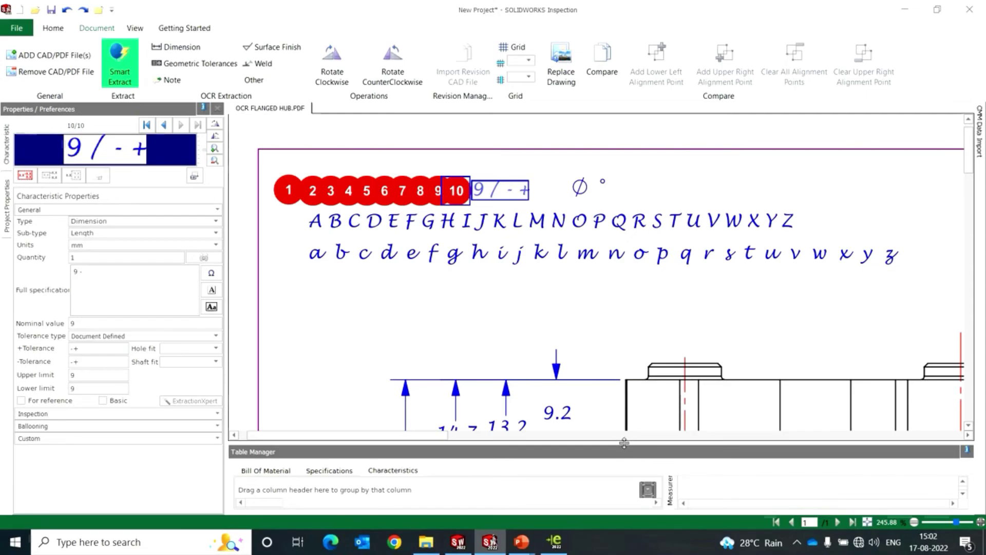
left_click_drag(623, 440, 614, 273)
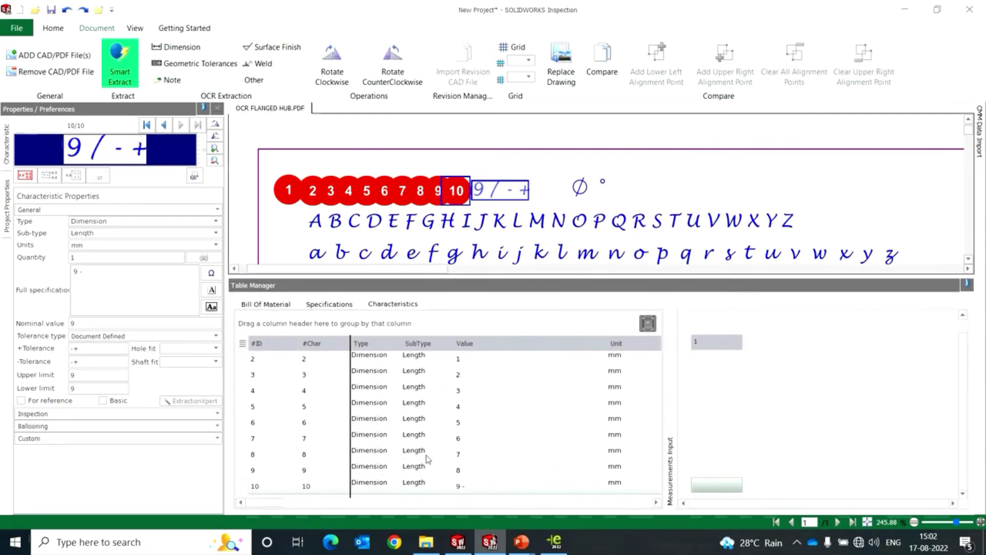
Step: Limit characteristic 10 to the value 9 and extract /, - and + separately, with - and + as notes
left_click_drag(84, 157, 65, 132)
left_click(31, 176)
mouse_move(486, 171)
left_mouse_down()
mouse_move(501, 203)
mouse_move(534, 203)
left_mouse_up()
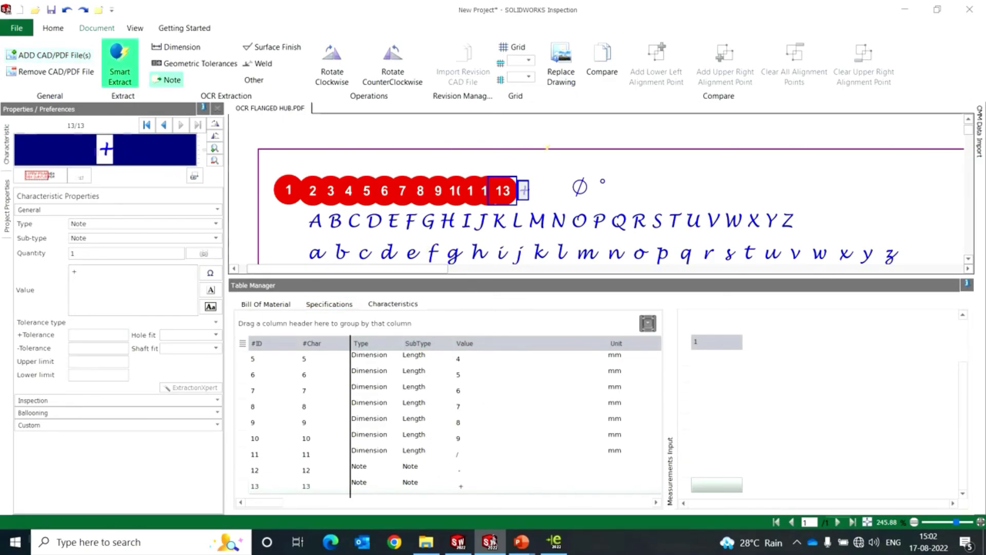
Step: Extract the uppercase letter A and the remaining letters B to Z of the sample alphabet as notes
left_click(121, 71)
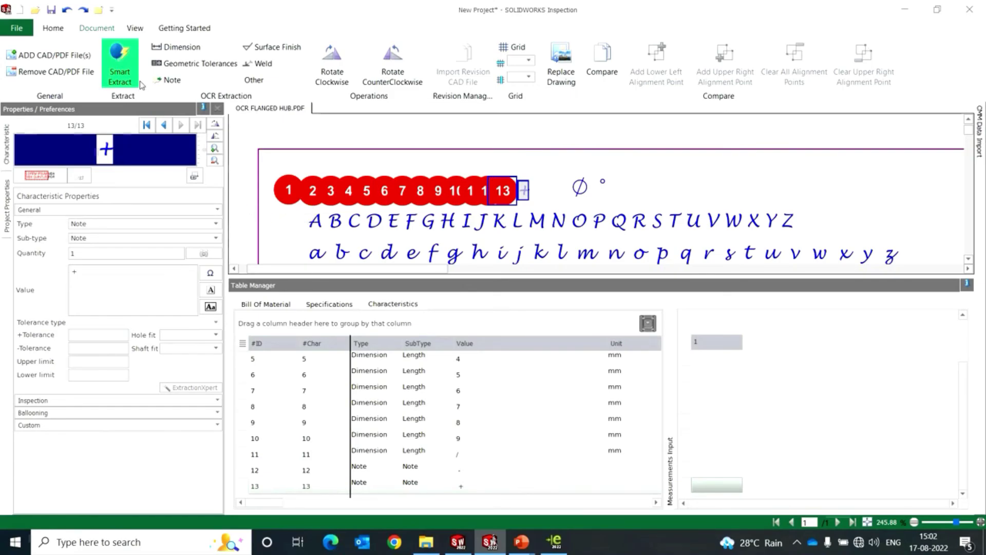
left_click(124, 79)
left_click(128, 107)
left_click_drag(306, 211, 323, 231)
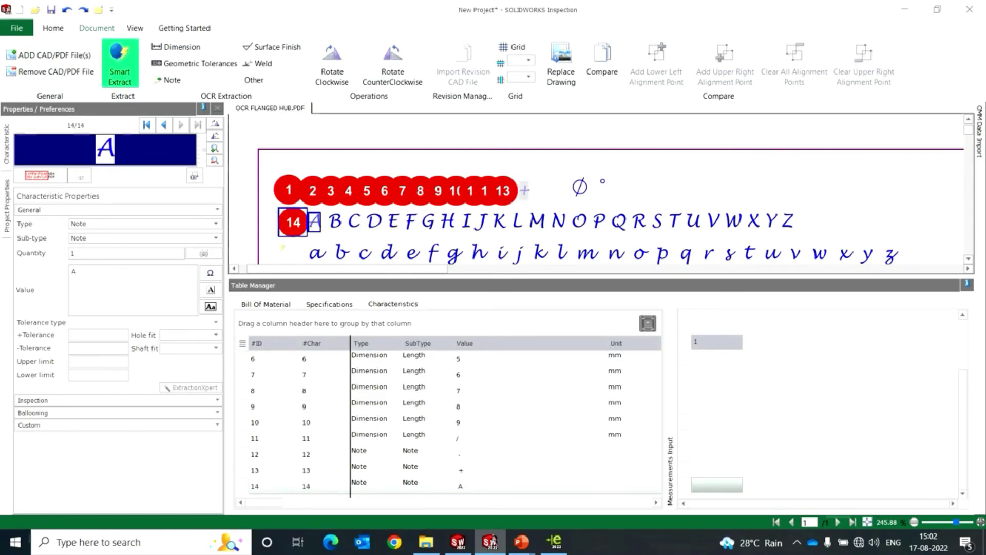
mouse_move(324, 211)
left_mouse_down()
mouse_move(622, 234)
mouse_move(805, 231)
left_mouse_up()
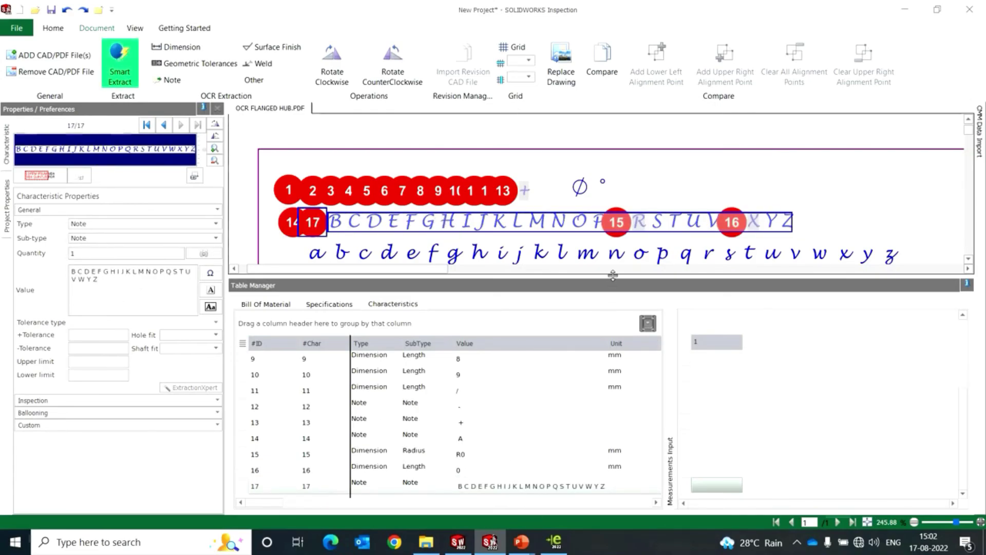
Step: Extract the 6X Ø 5.1 THRU ALL, 1/4-20 UNC THRU ALL hole callout on the flange view as a note
left_click_drag(613, 276, 612, 436)
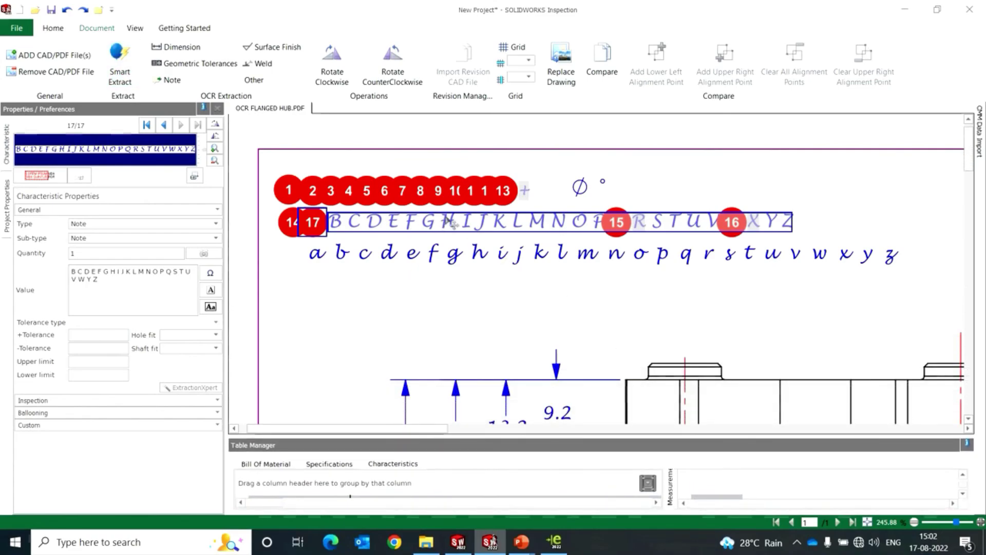
scroll(449, 222, "down", 6)
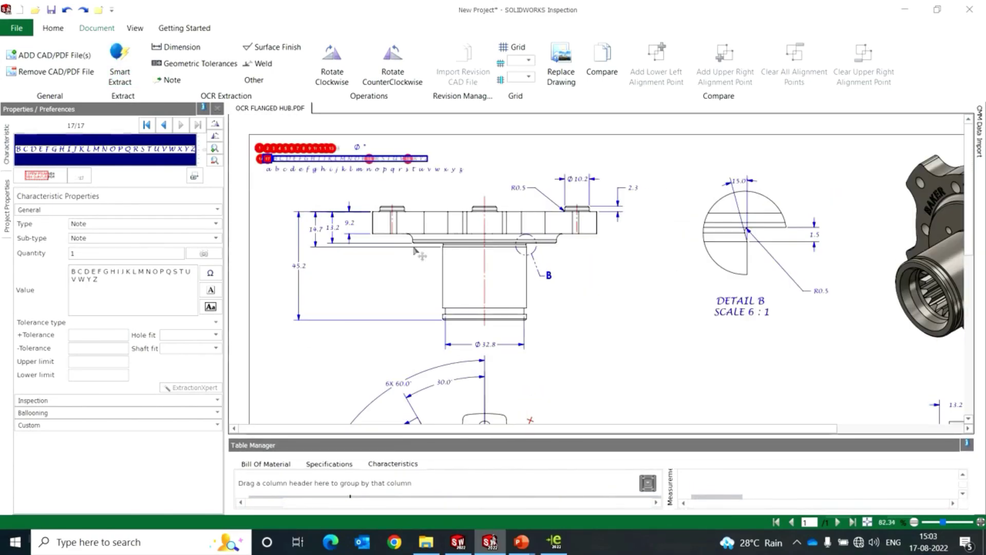
scroll(484, 284, "down", 1)
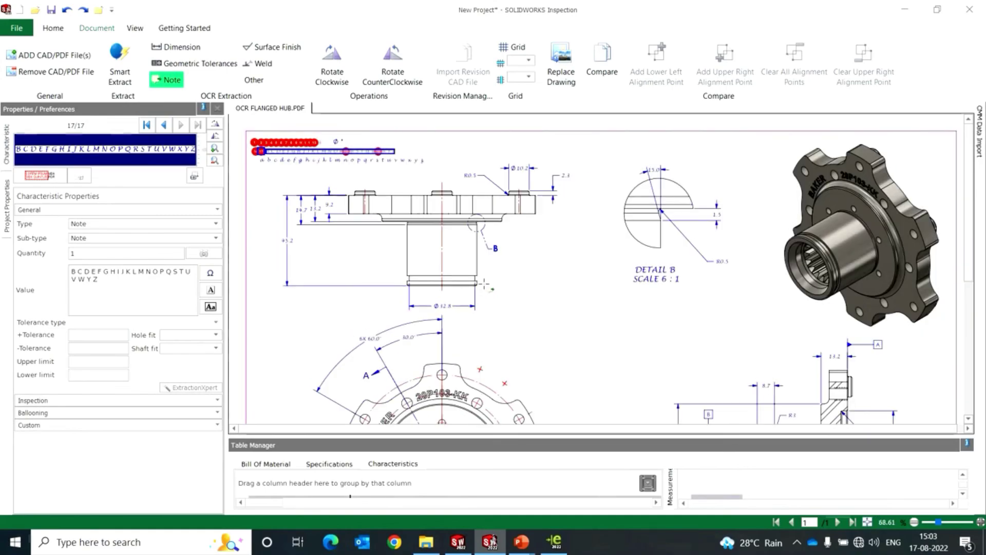
scroll(478, 284, "down", 8)
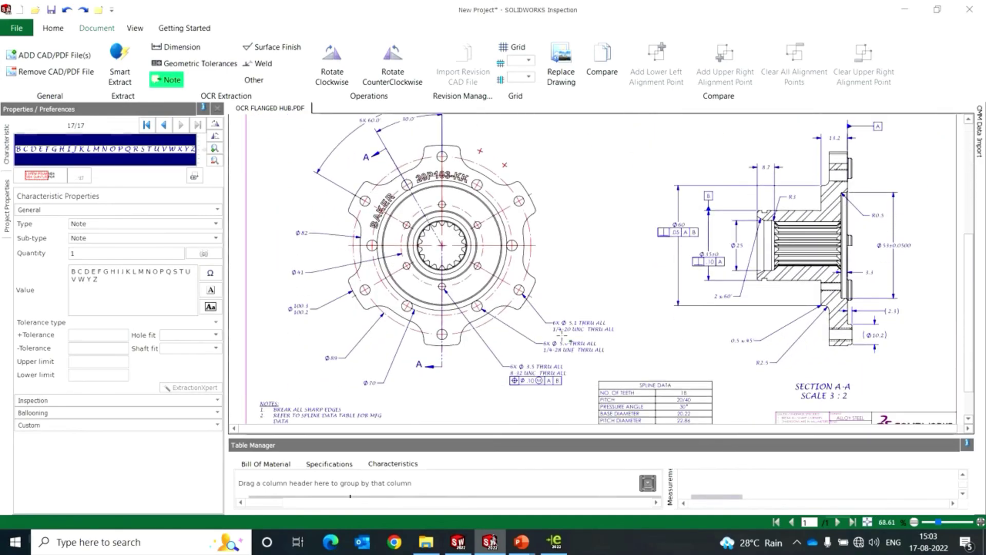
scroll(580, 361, "down", 2, "ctrl")
scroll(581, 360, "up", 10)
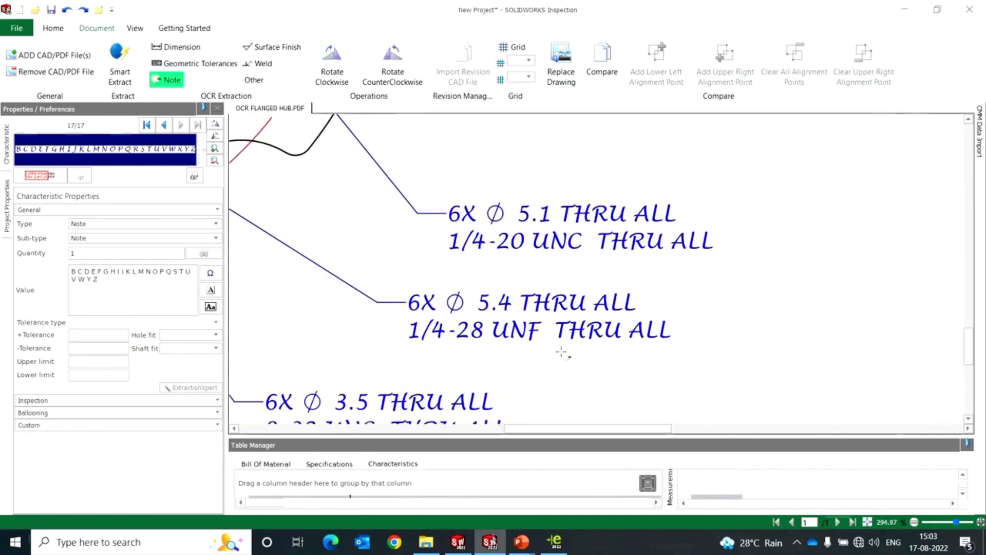
left_click_drag(448, 199, 720, 271)
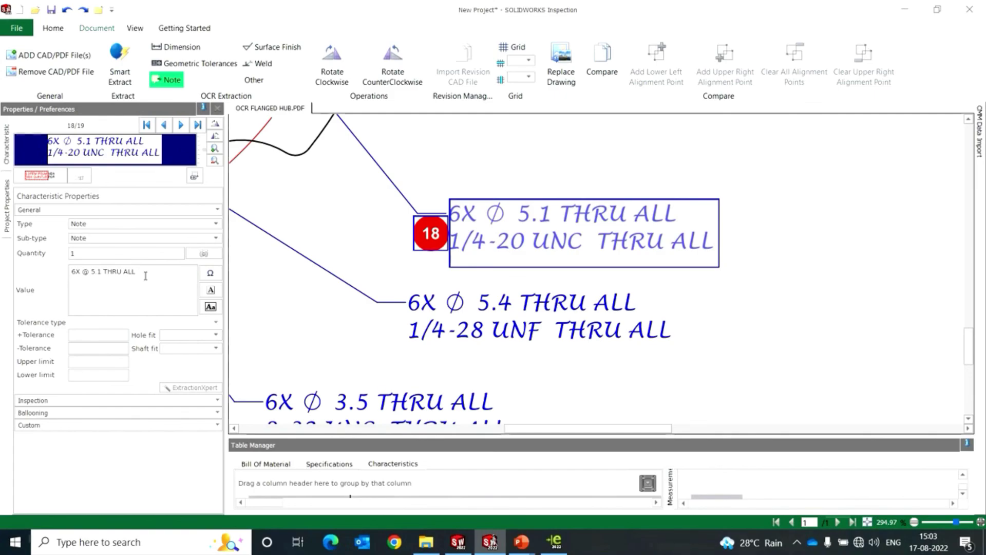
key("alt+Tab")
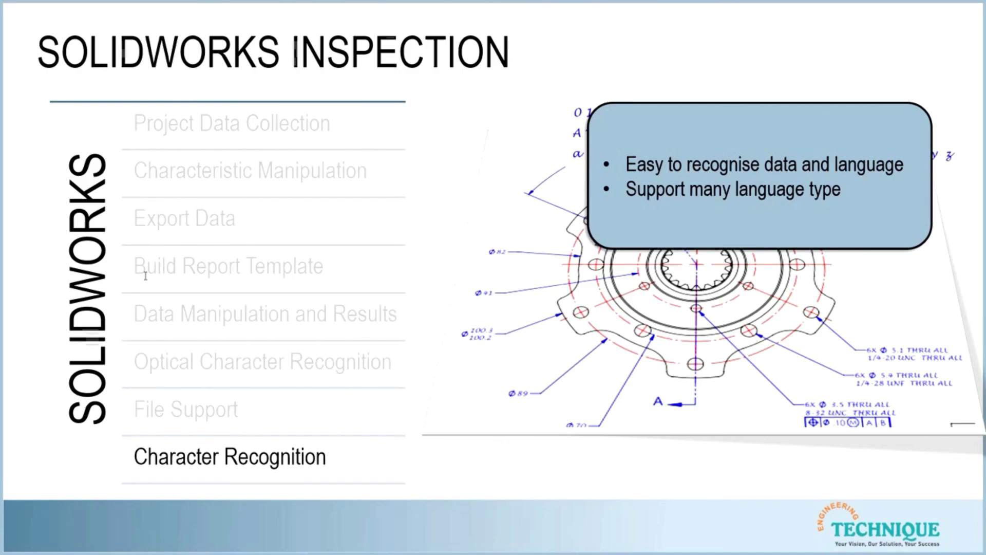
key("Right")
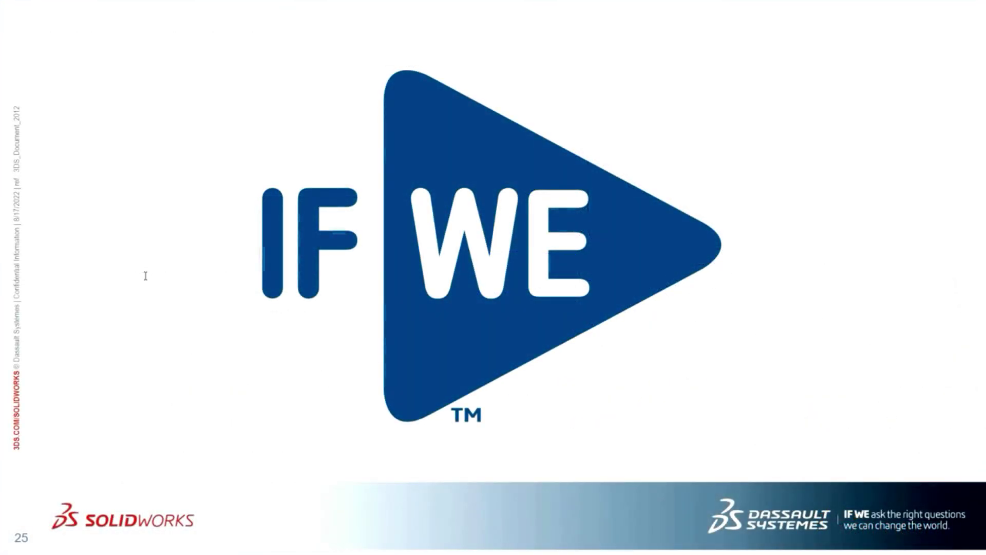